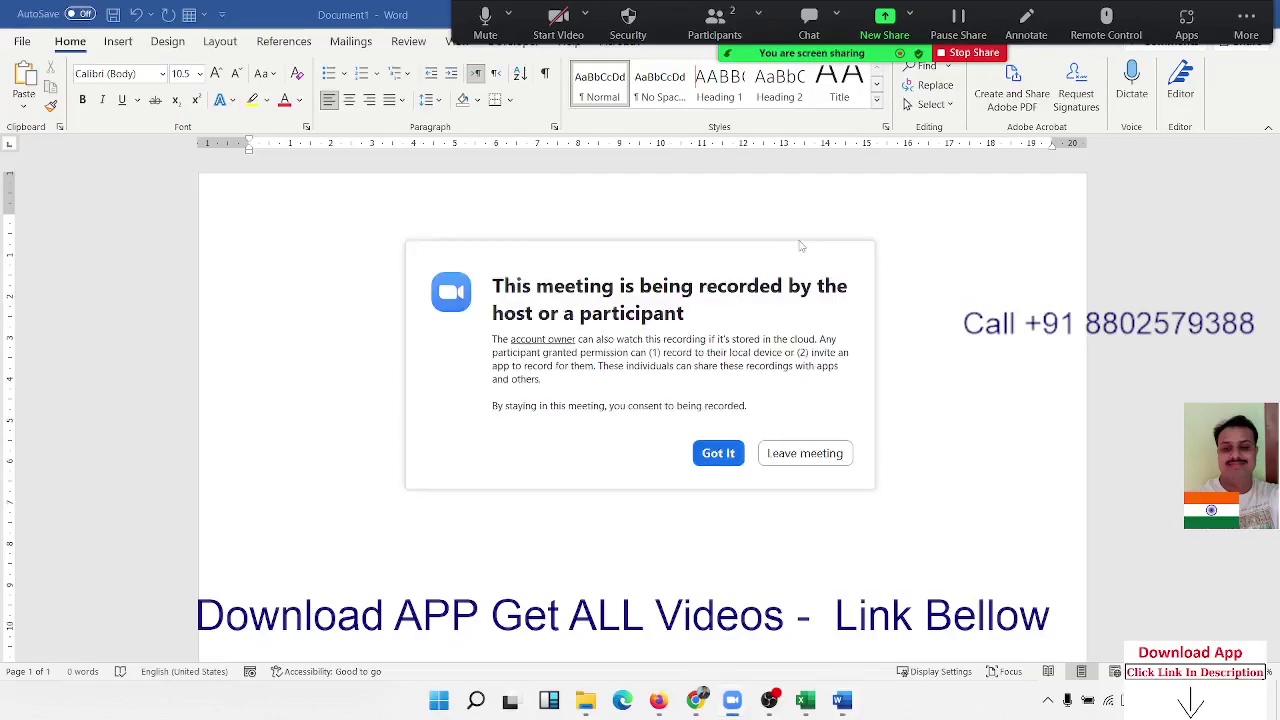
Step: Open Word's table insertion menu and close it without inserting anything
{"action": "left_click", "coordinate": [720, 455]}
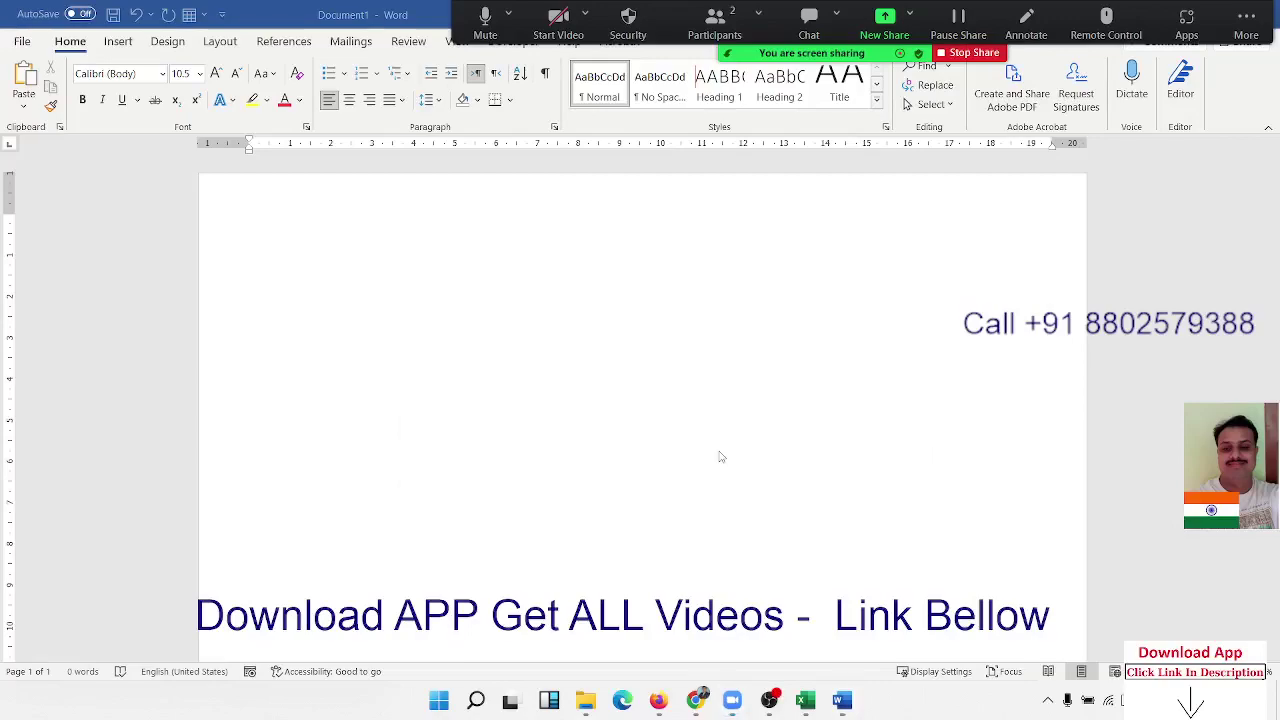
{"action": "left_click", "coordinate": [115, 44]}
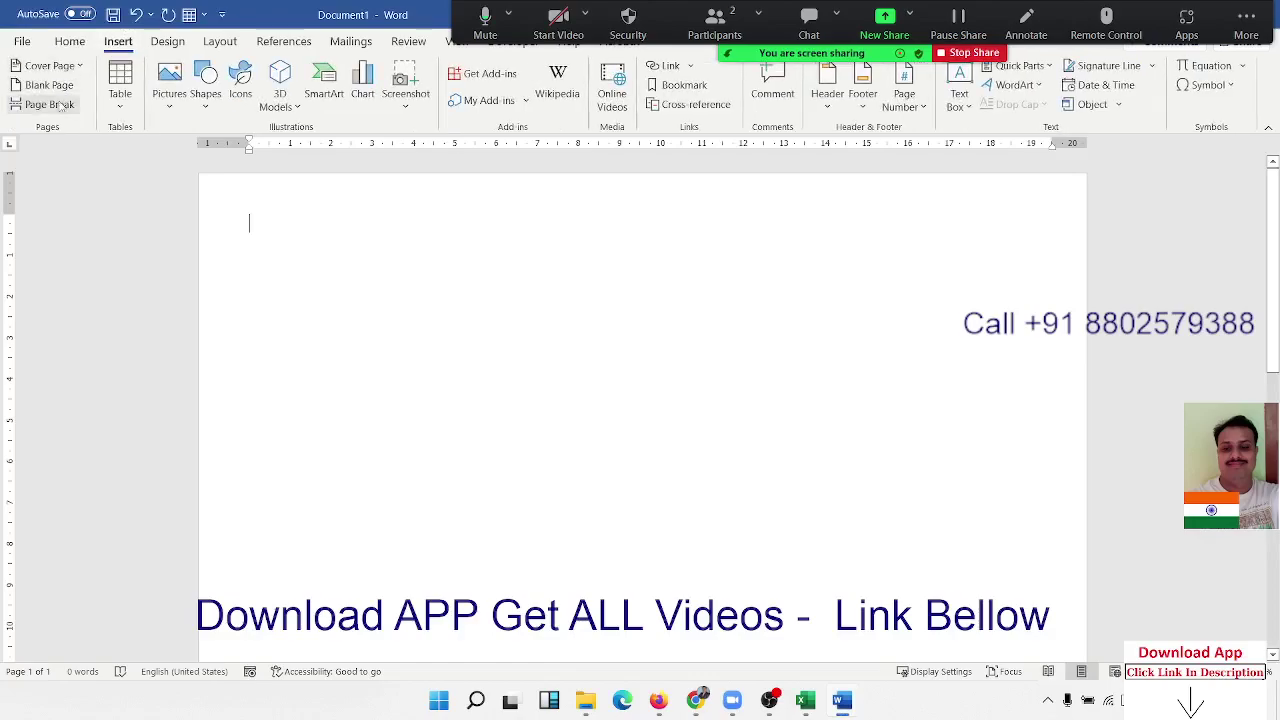
{"action": "left_click", "coordinate": [116, 106]}
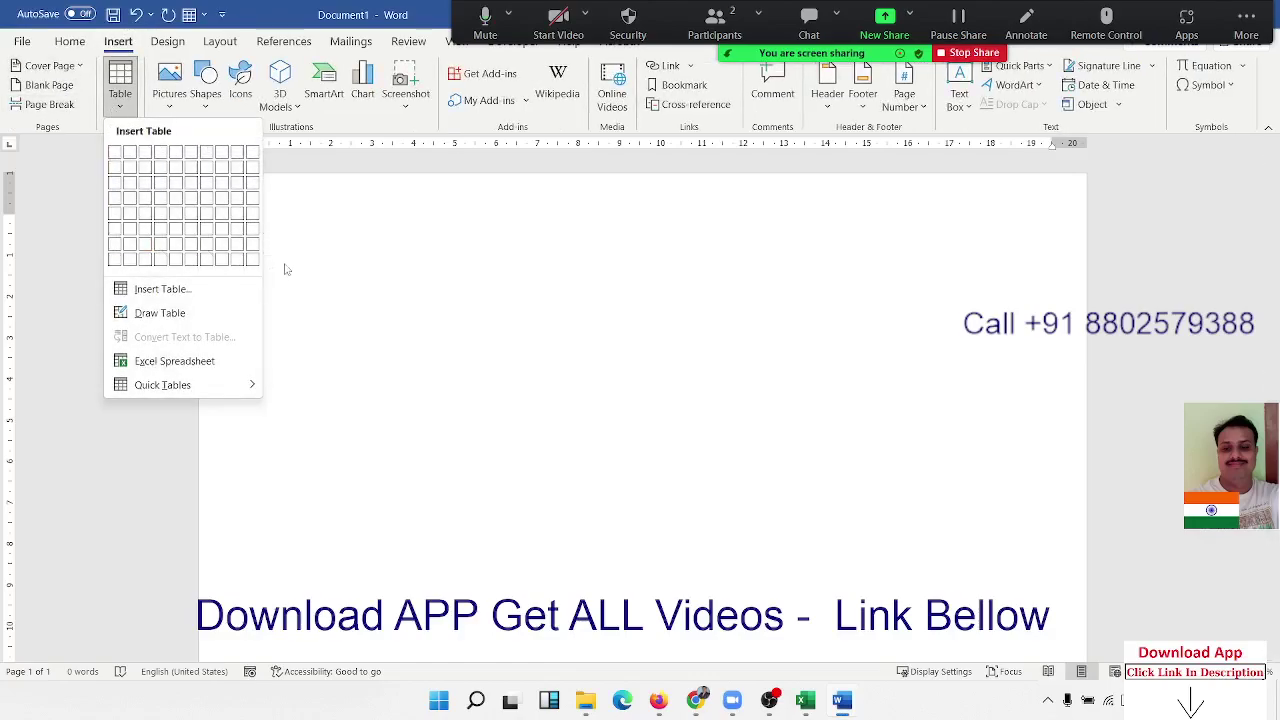
{"action": "left_click", "coordinate": [505, 400]}
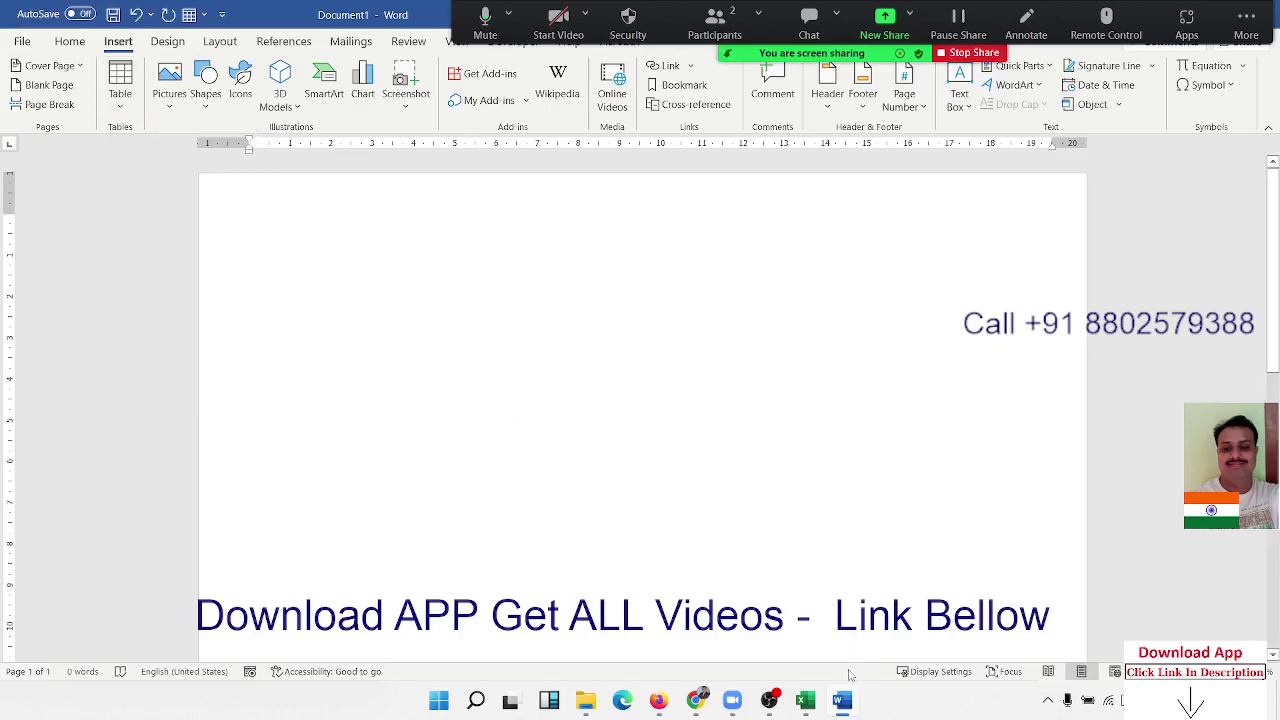
Step: Examine the sample CASH / CREDIT INVOICE picture in Excel's Sheet1, then return to the blank Word document
{"action": "mouse_move", "coordinate": [814, 707]}
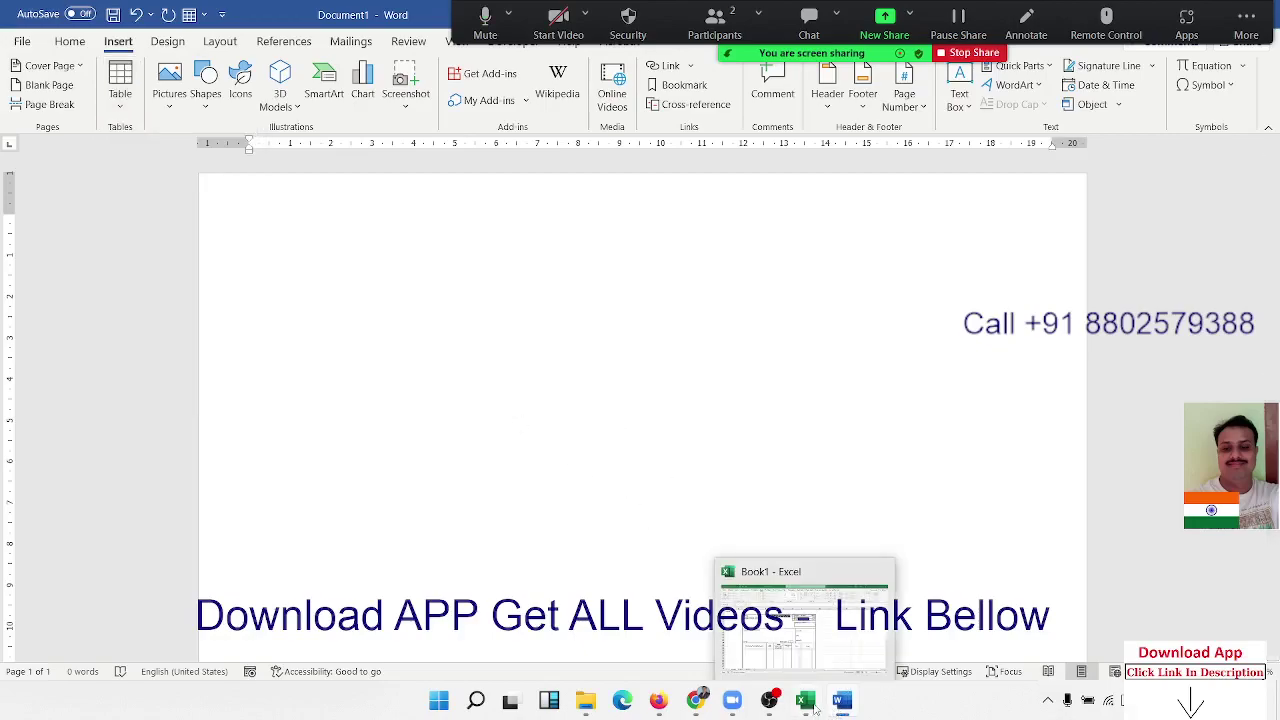
{"action": "left_click", "coordinate": [842, 652]}
{"action": "left_click", "coordinate": [423, 414]}
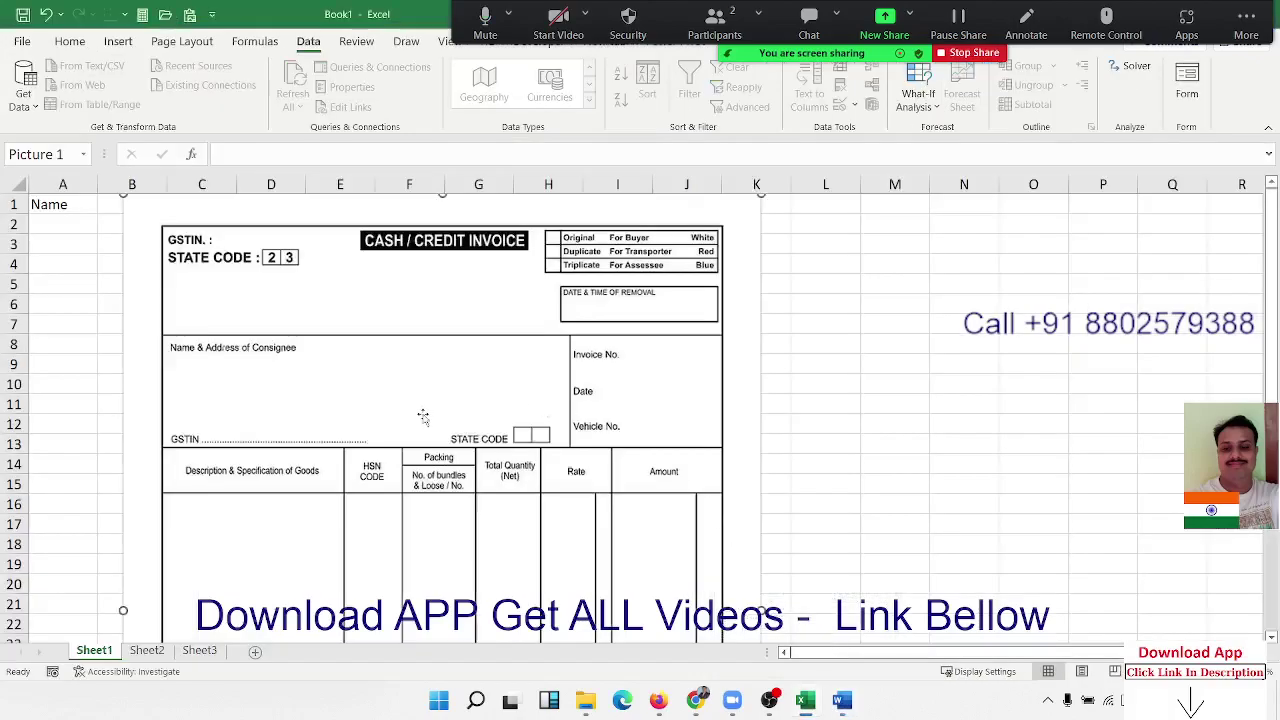
{"action": "scroll", "coordinate": [423, 414], "scroll_direction": "down", "scroll_amount": 3}
{"action": "scroll", "coordinate": [423, 414], "scroll_direction": "down", "scroll_amount": 6}
{"action": "scroll", "coordinate": [423, 414], "scroll_direction": "up", "scroll_amount": 2}
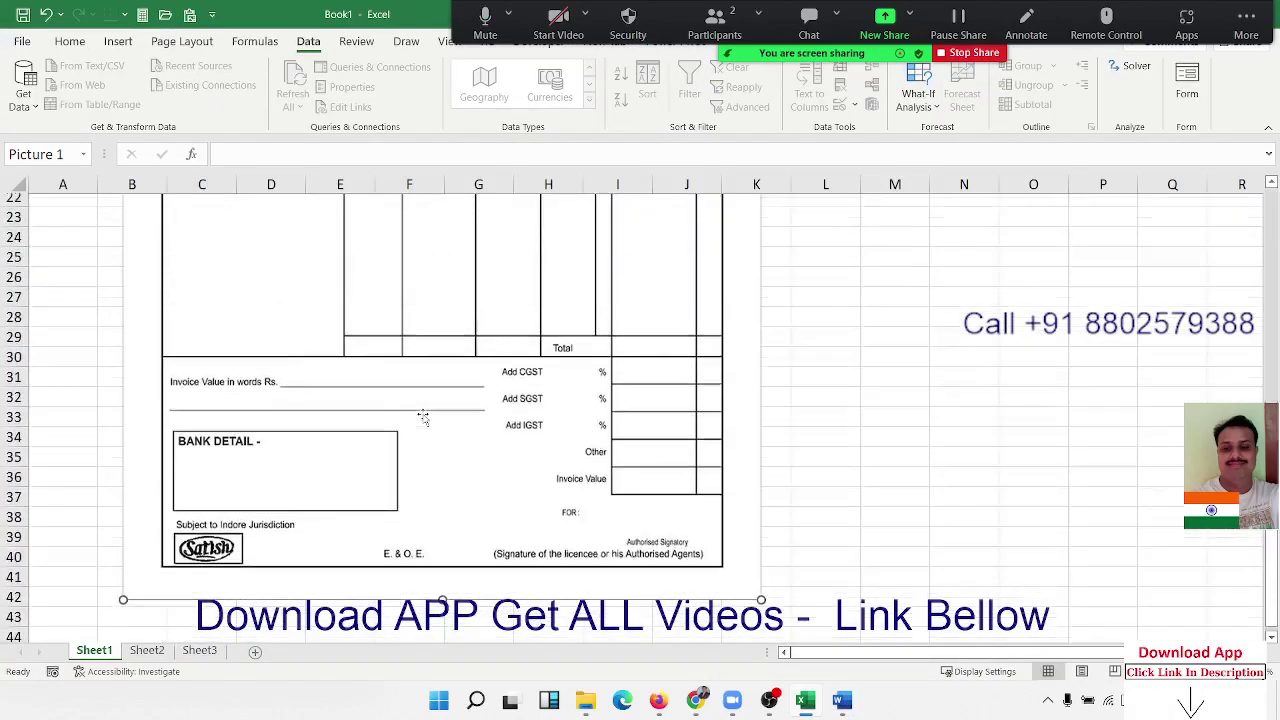
{"action": "scroll", "coordinate": [423, 416], "scroll_direction": "up", "scroll_amount": 7}
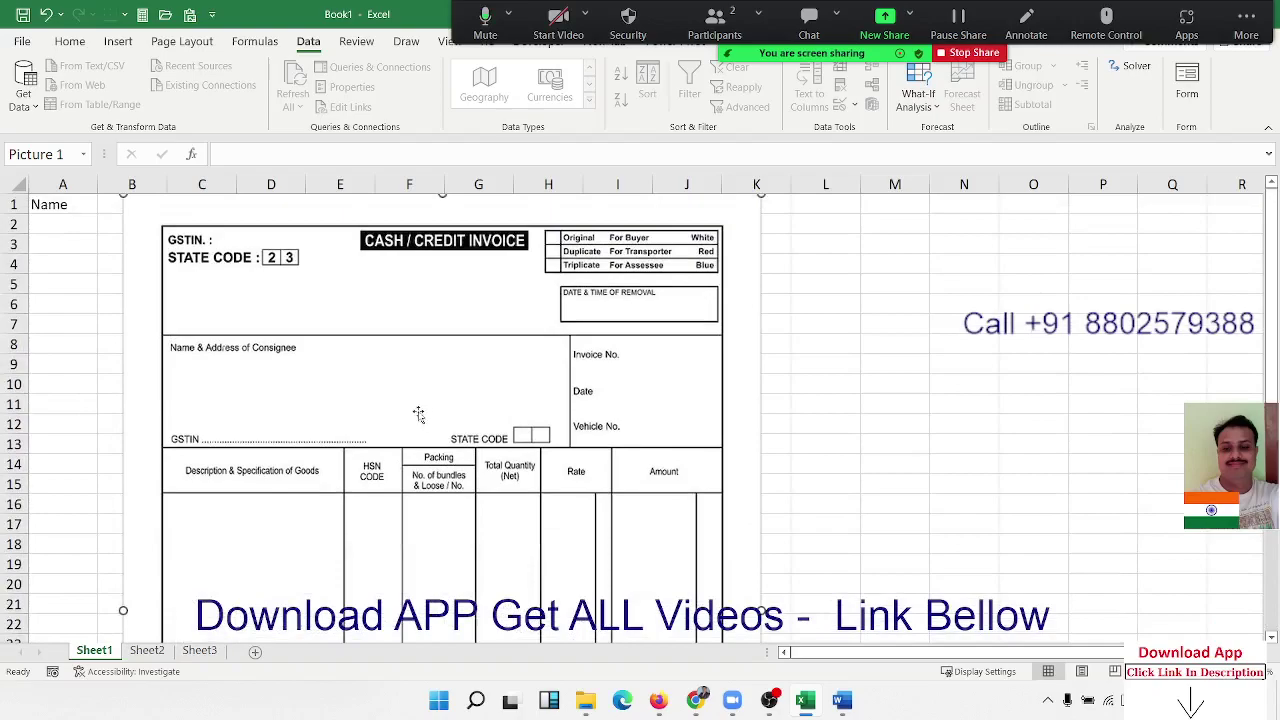
{"action": "left_click", "coordinate": [810, 312]}
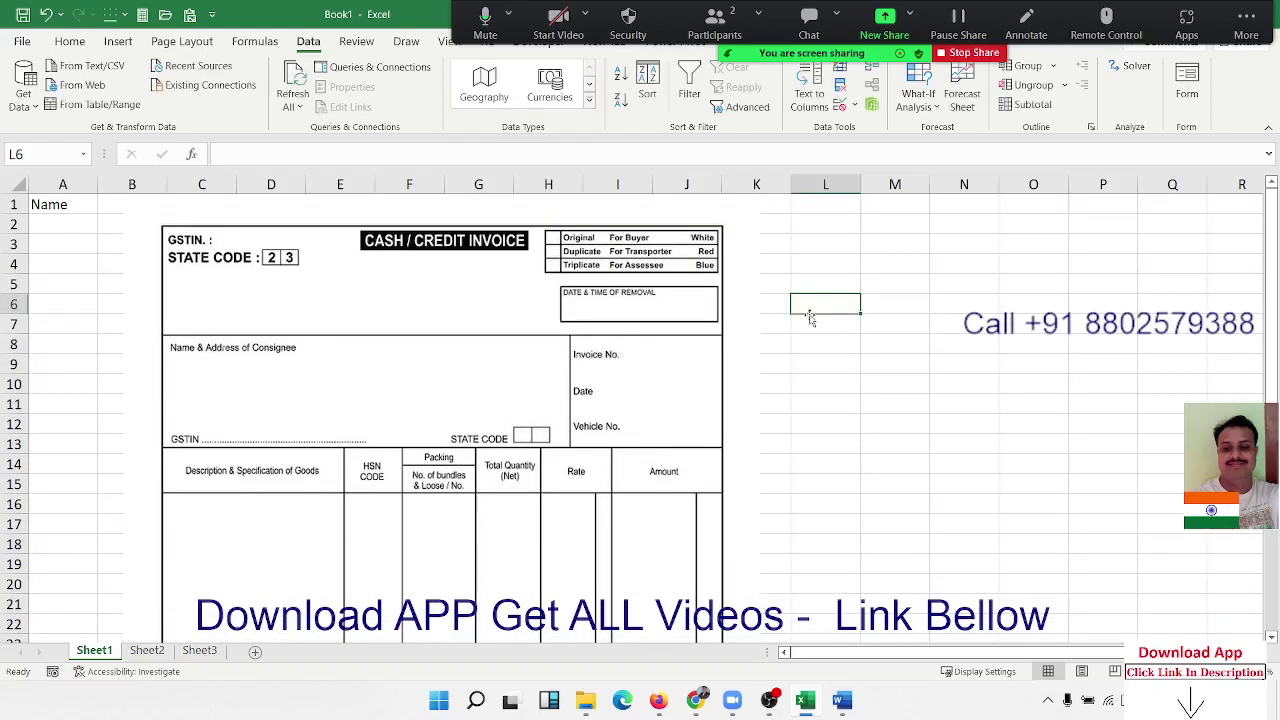
{"action": "left_click", "coordinate": [727, 312]}
{"action": "scroll", "coordinate": [730, 318], "scroll_direction": "down", "scroll_amount": 7}
{"action": "scroll", "coordinate": [730, 318], "scroll_direction": "up", "scroll_amount": 7}
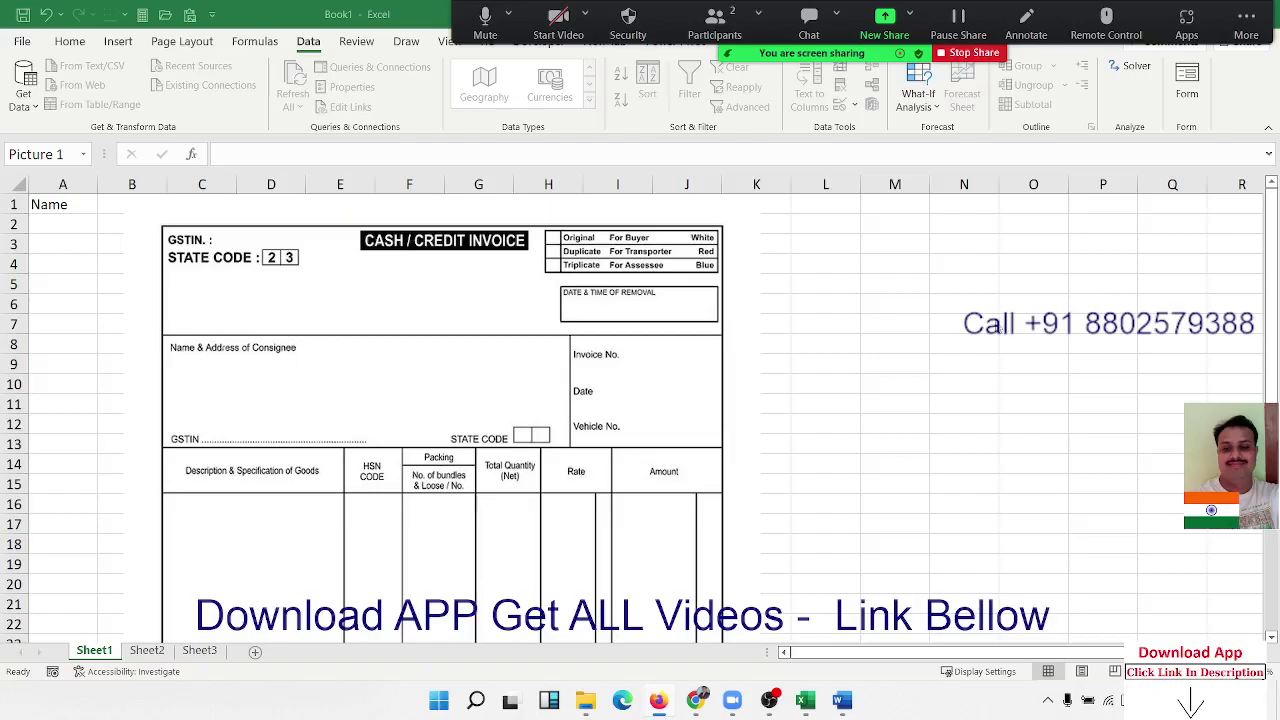
{"action": "left_click", "coordinate": [842, 700]}
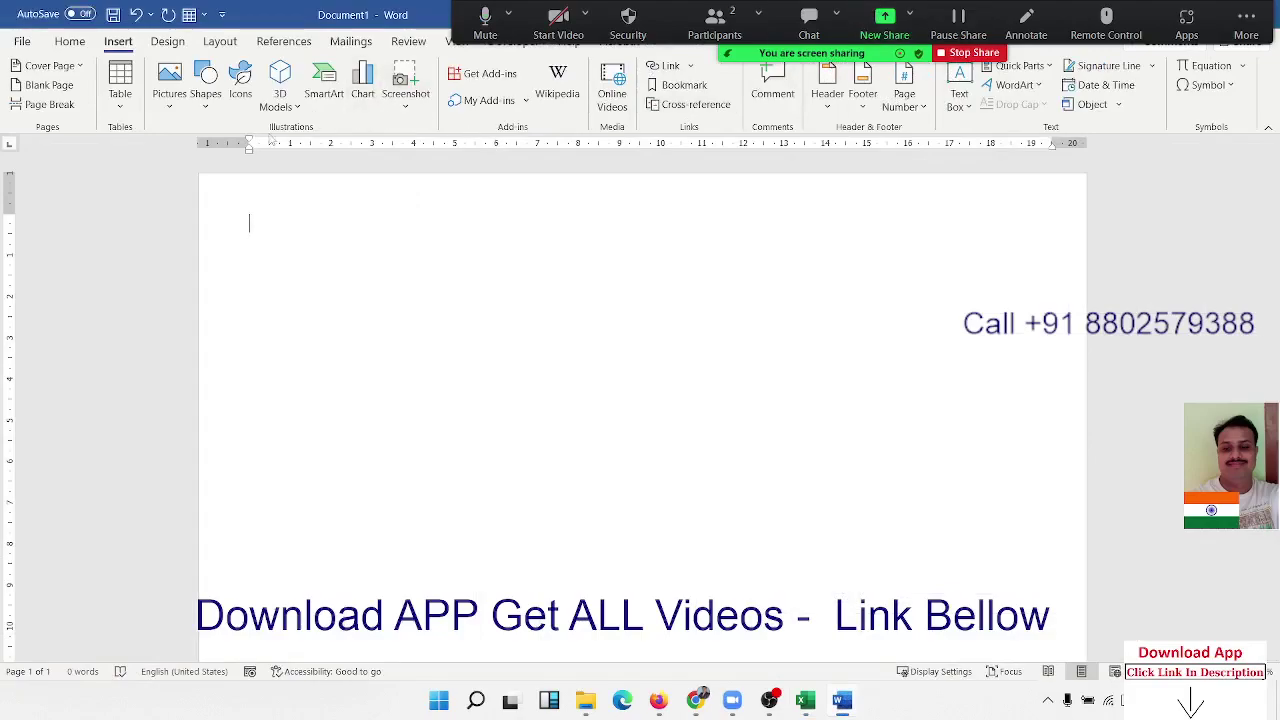
Step: Draw a page-filling single-cell table, 26.39 cm tall by 19.95 cm wide, and select it
{"action": "left_click", "coordinate": [120, 100]}
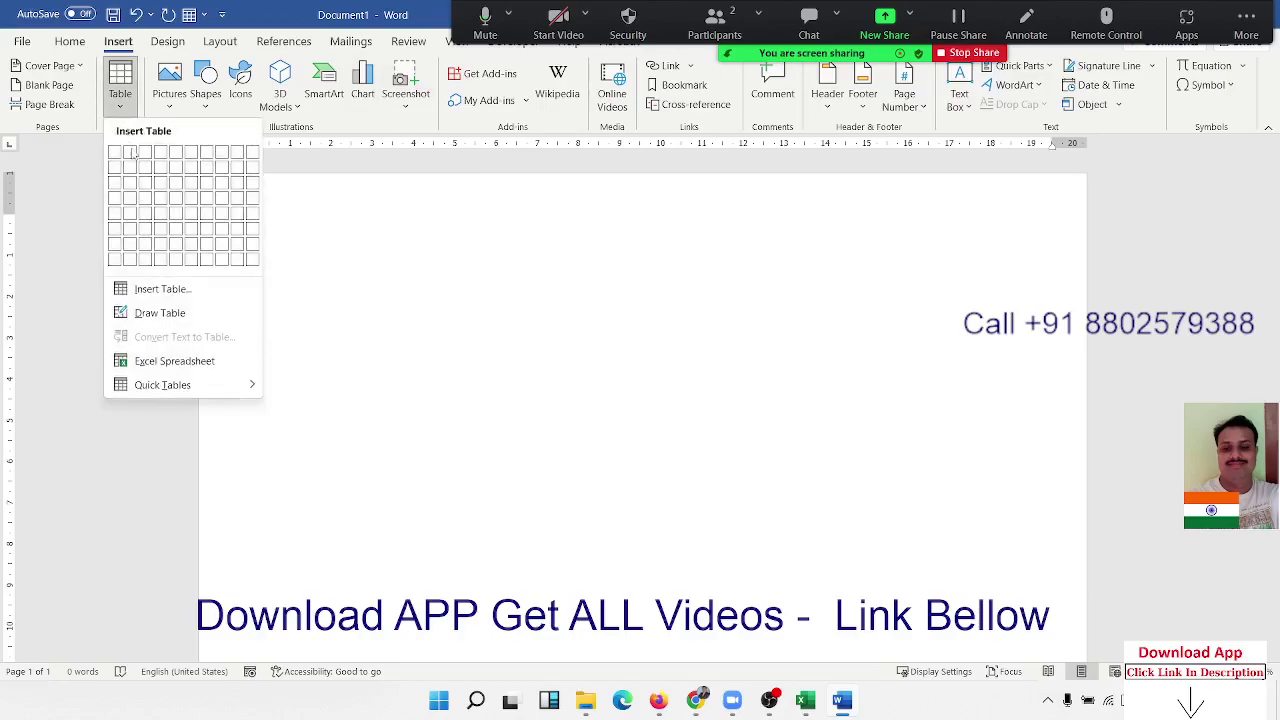
{"action": "left_click", "coordinate": [152, 314]}
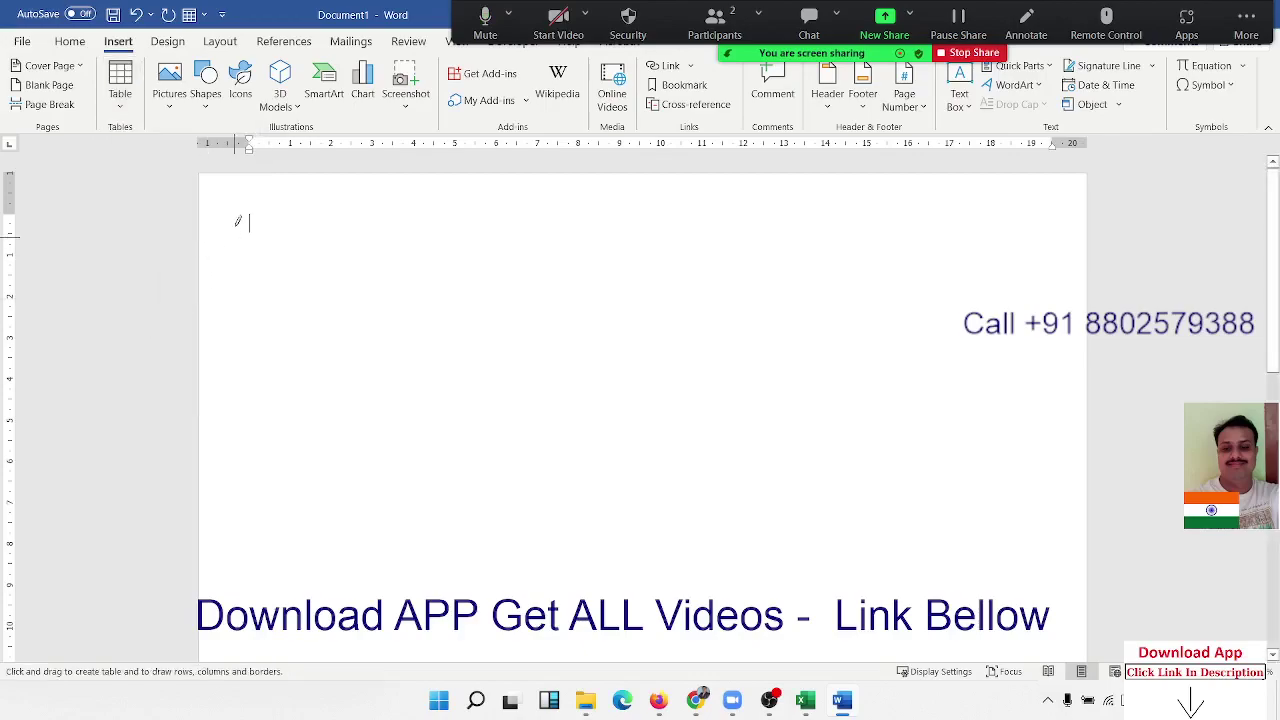
{"action": "left_click_drag", "start_coordinate": [255, 203], "coordinate": [915, 716]}
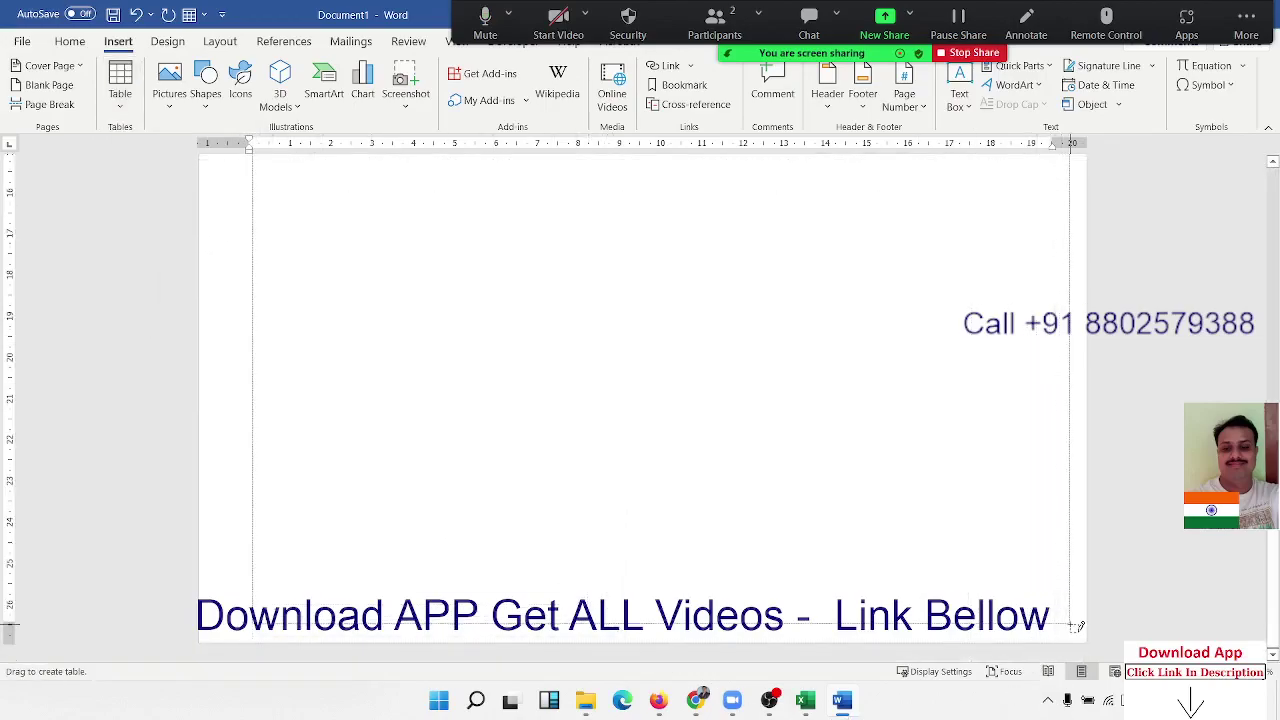
{"action": "left_click_drag", "start_coordinate": [915, 716], "coordinate": [1076, 620]}
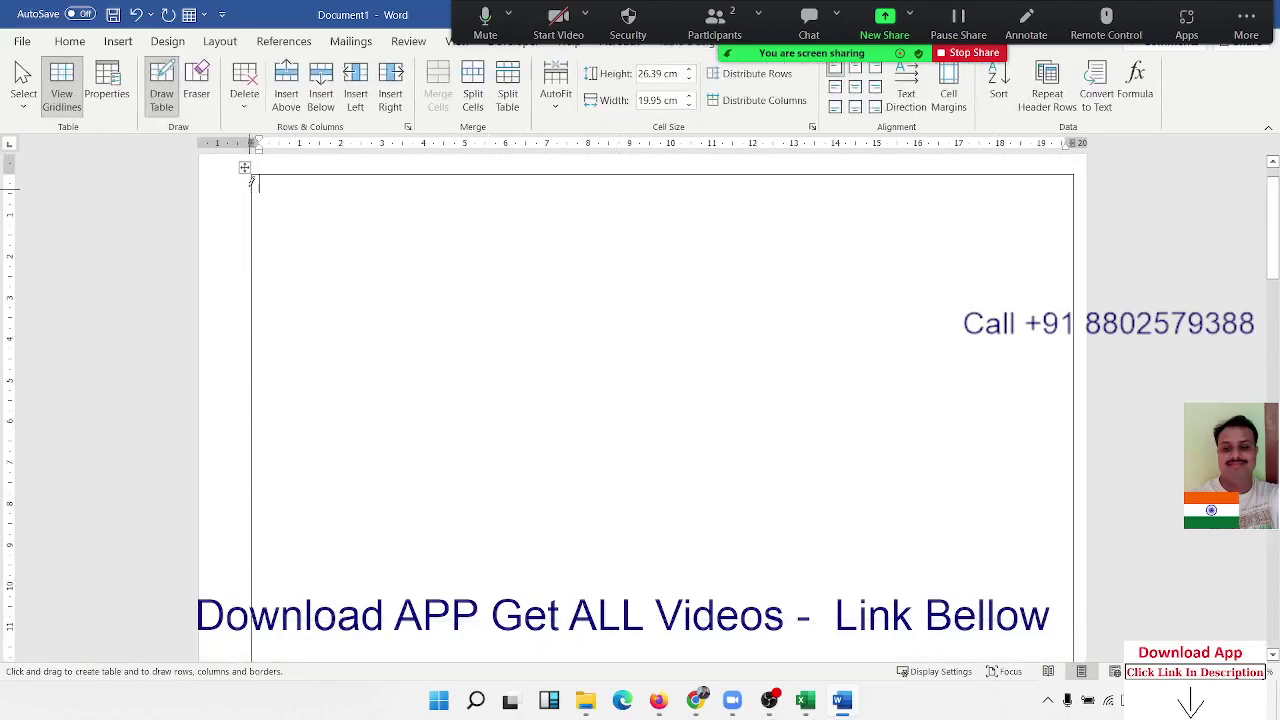
{"action": "key", "text": "Escape"}
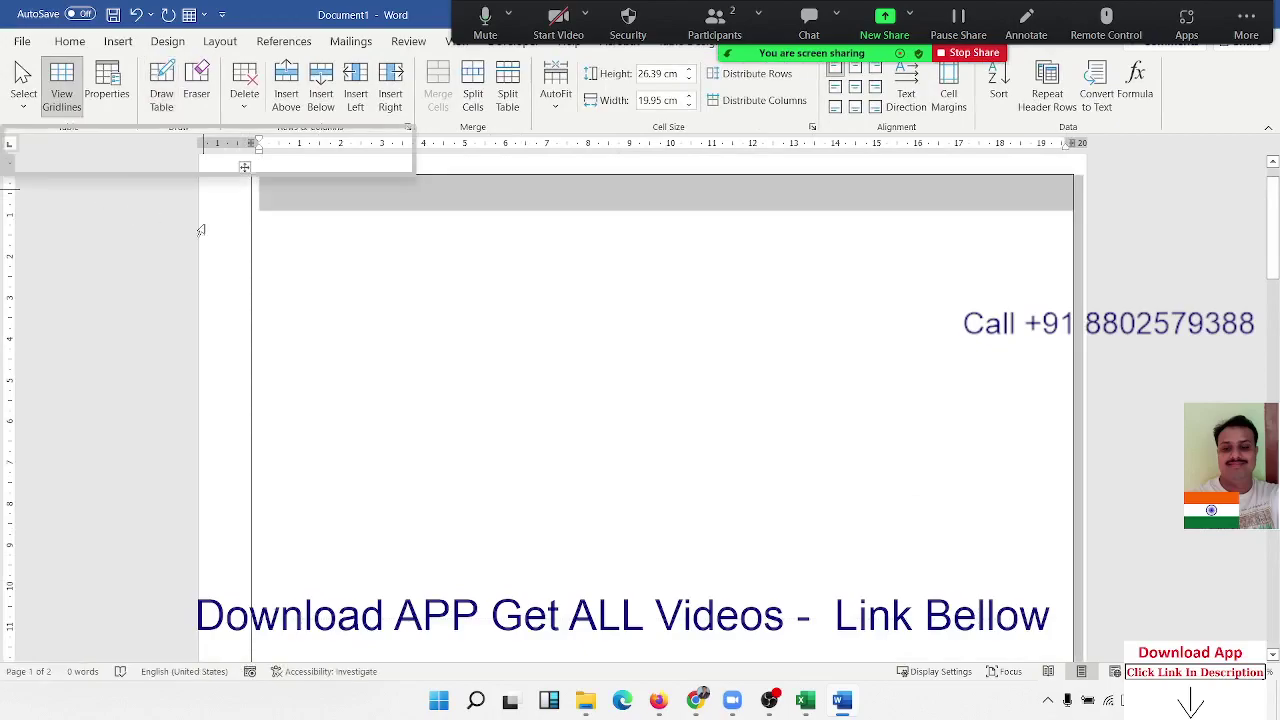
{"action": "left_click", "coordinate": [243, 170]}
{"action": "left_click", "coordinate": [244, 168]}
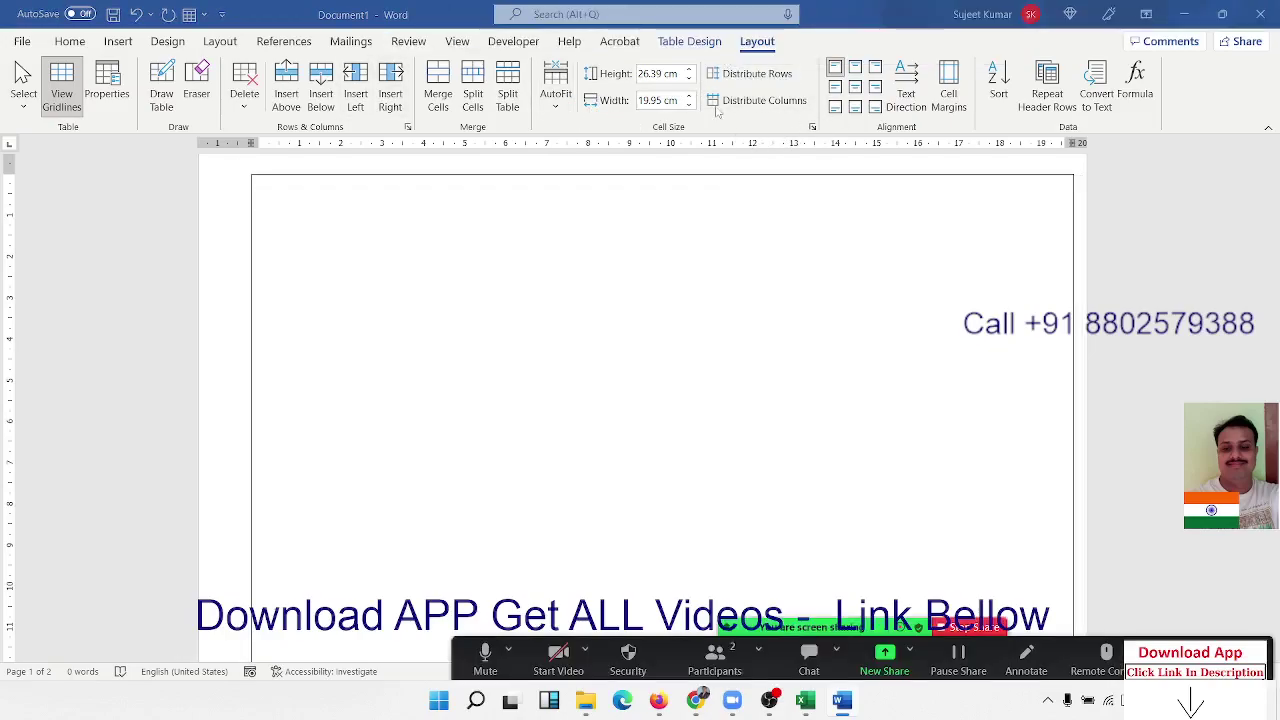
Step: Set a 3 pt line weight and paint the table's left, top, right and bottom borders
{"action": "left_click", "coordinate": [708, 48]}
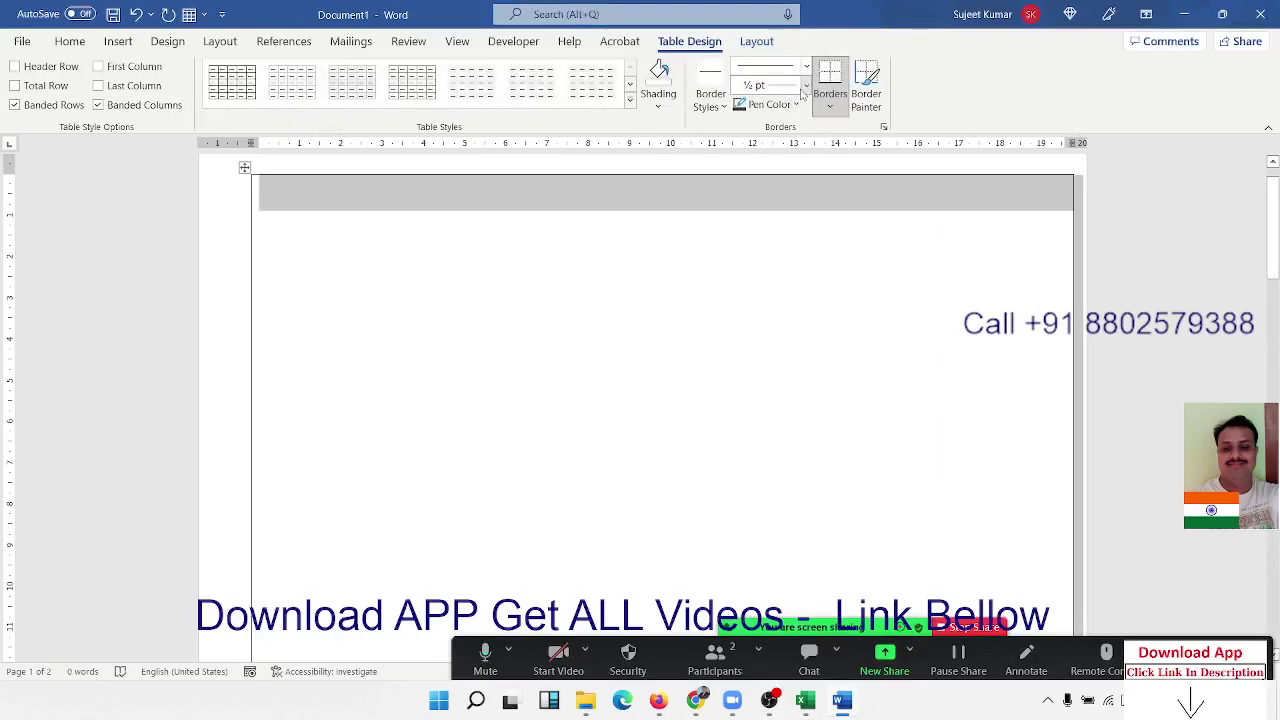
{"action": "left_click", "coordinate": [806, 87]}
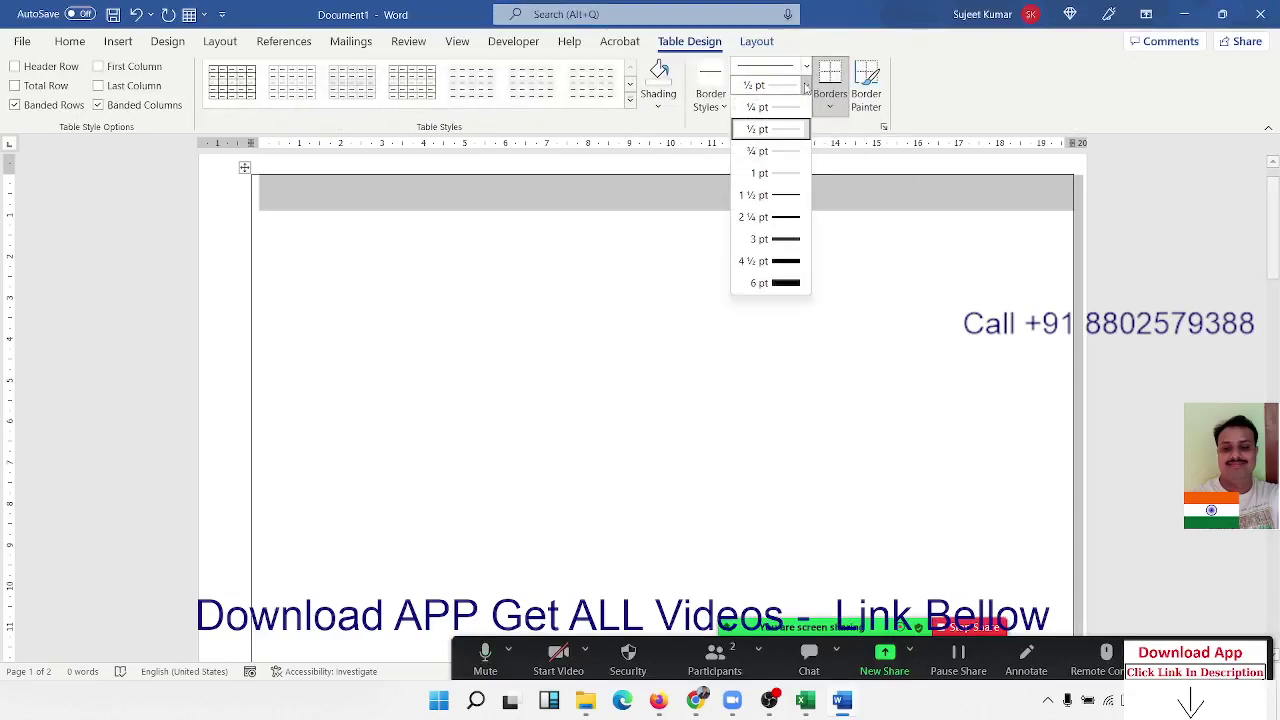
{"action": "left_click", "coordinate": [795, 238]}
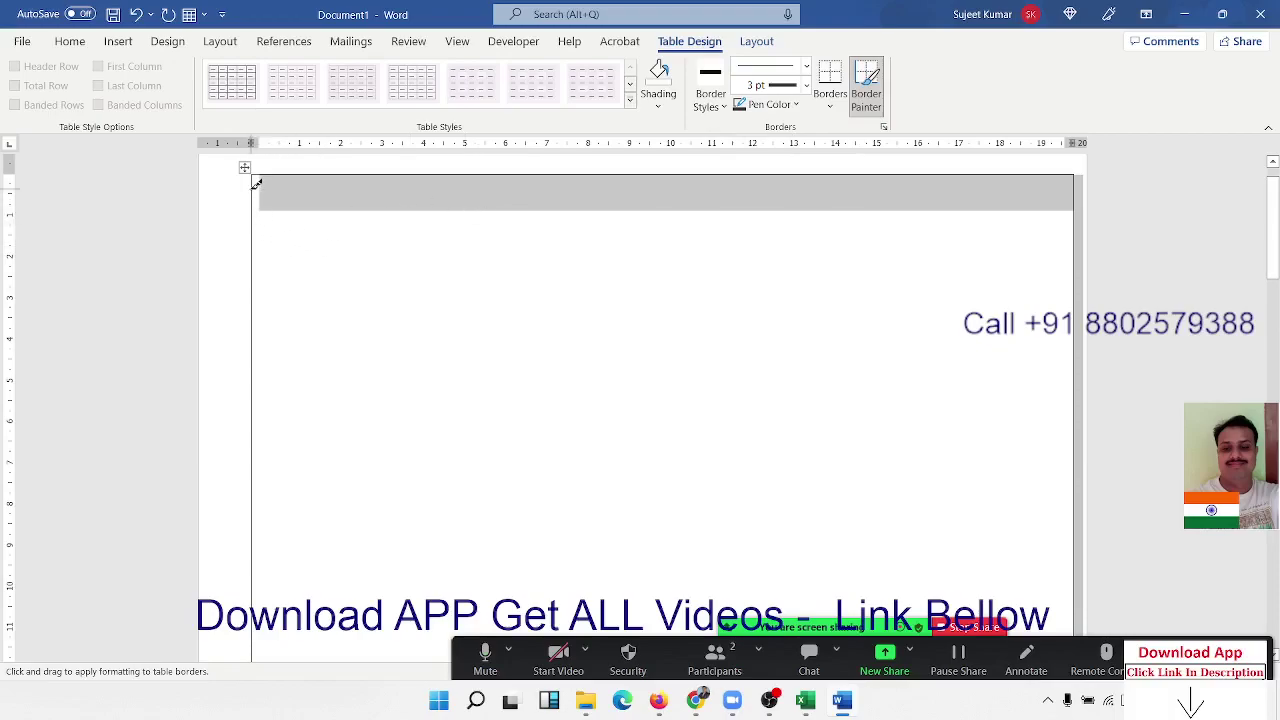
{"action": "left_click_drag", "start_coordinate": [254, 183], "coordinate": [257, 260]}
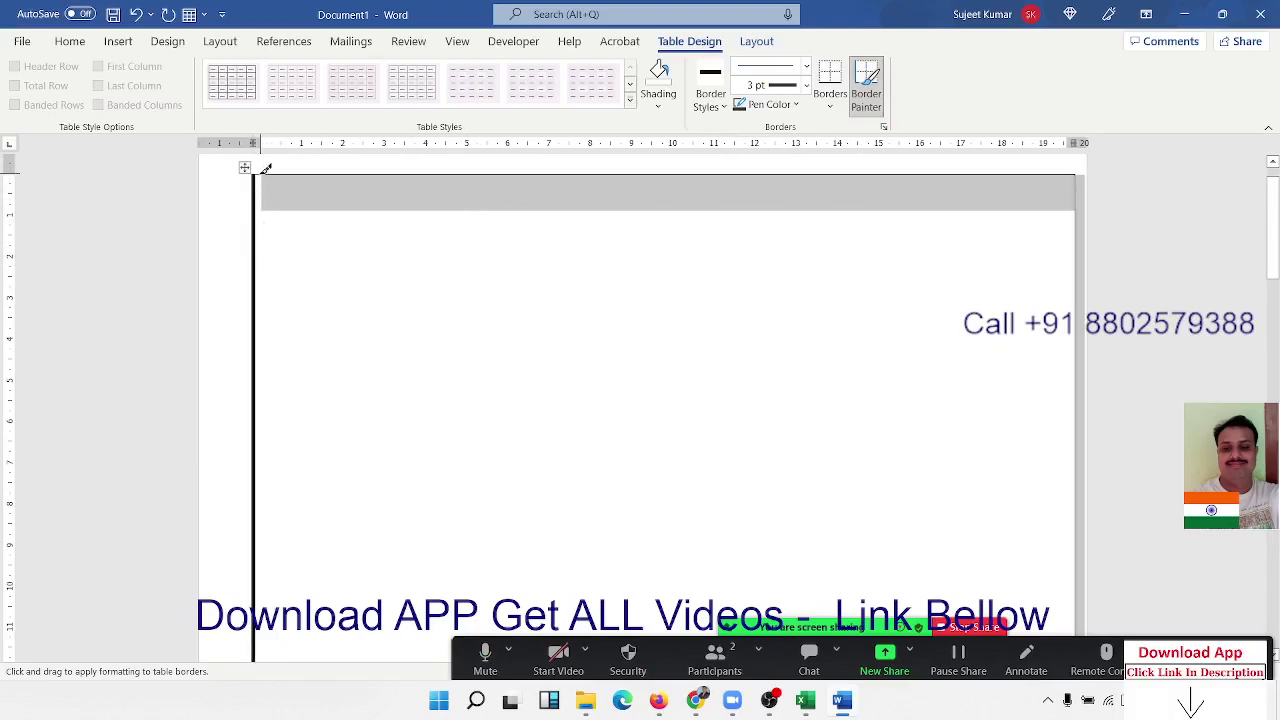
{"action": "left_click_drag", "start_coordinate": [268, 175], "coordinate": [389, 175]}
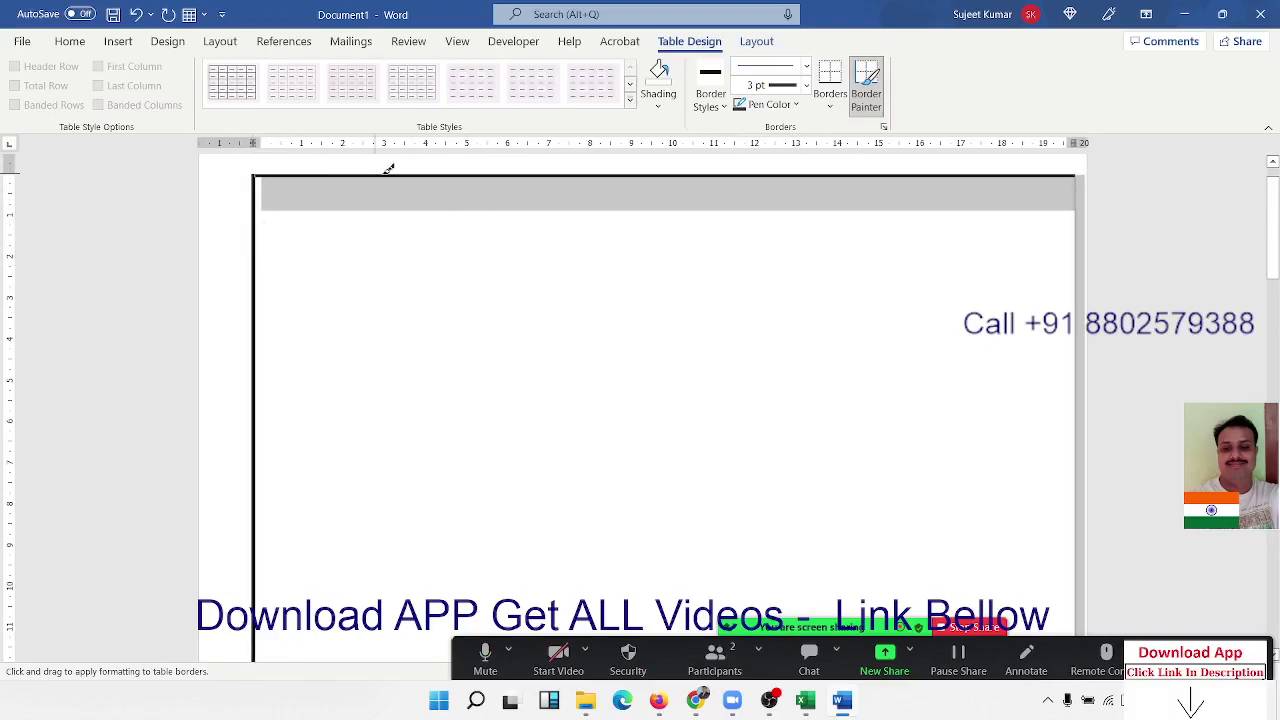
{"action": "left_click", "coordinate": [1078, 235]}
{"action": "scroll", "coordinate": [1200, 245], "scroll_direction": "down", "scroll_amount": 10}
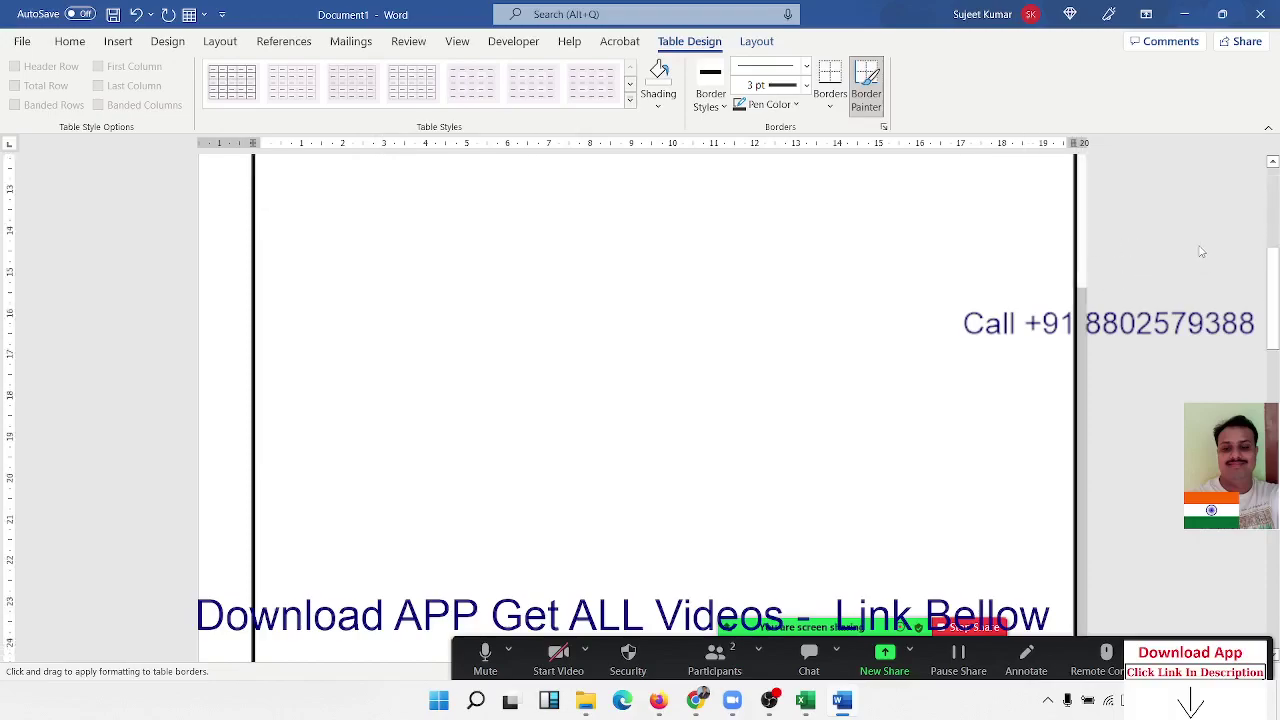
{"action": "scroll", "coordinate": [729, 277], "scroll_direction": "up", "scroll_amount": 3}
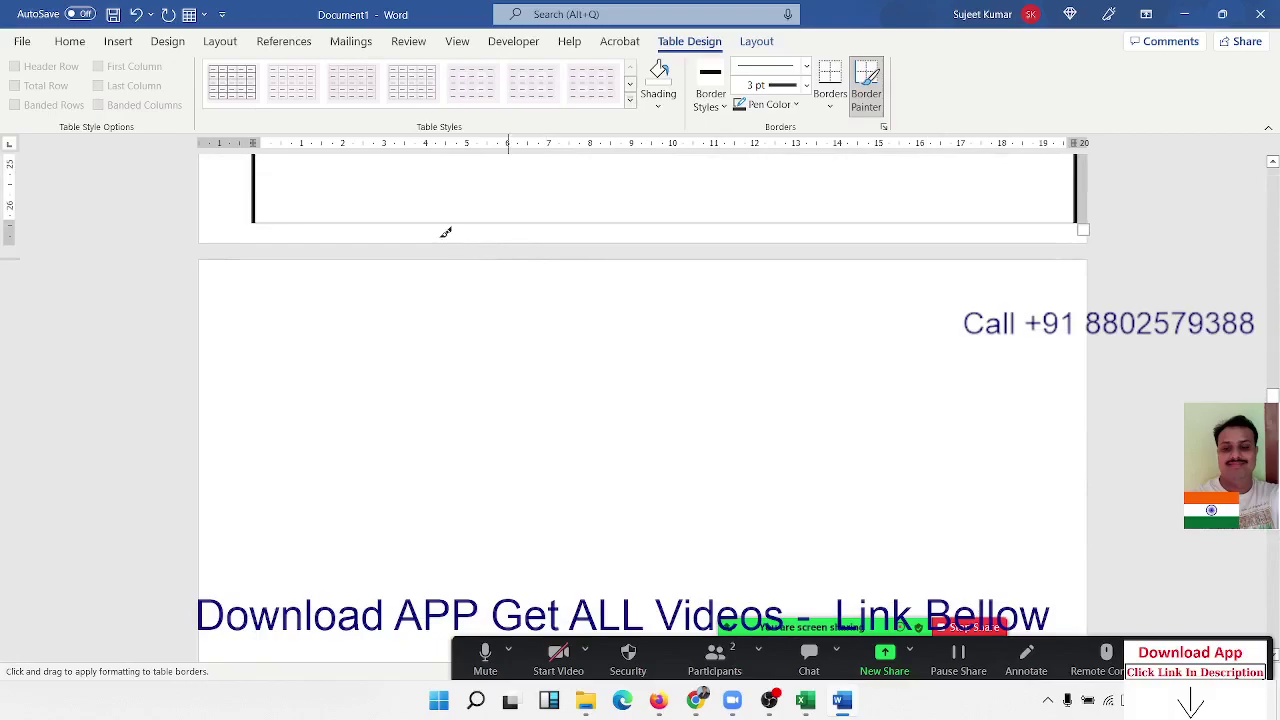
{"action": "left_click", "coordinate": [425, 220]}
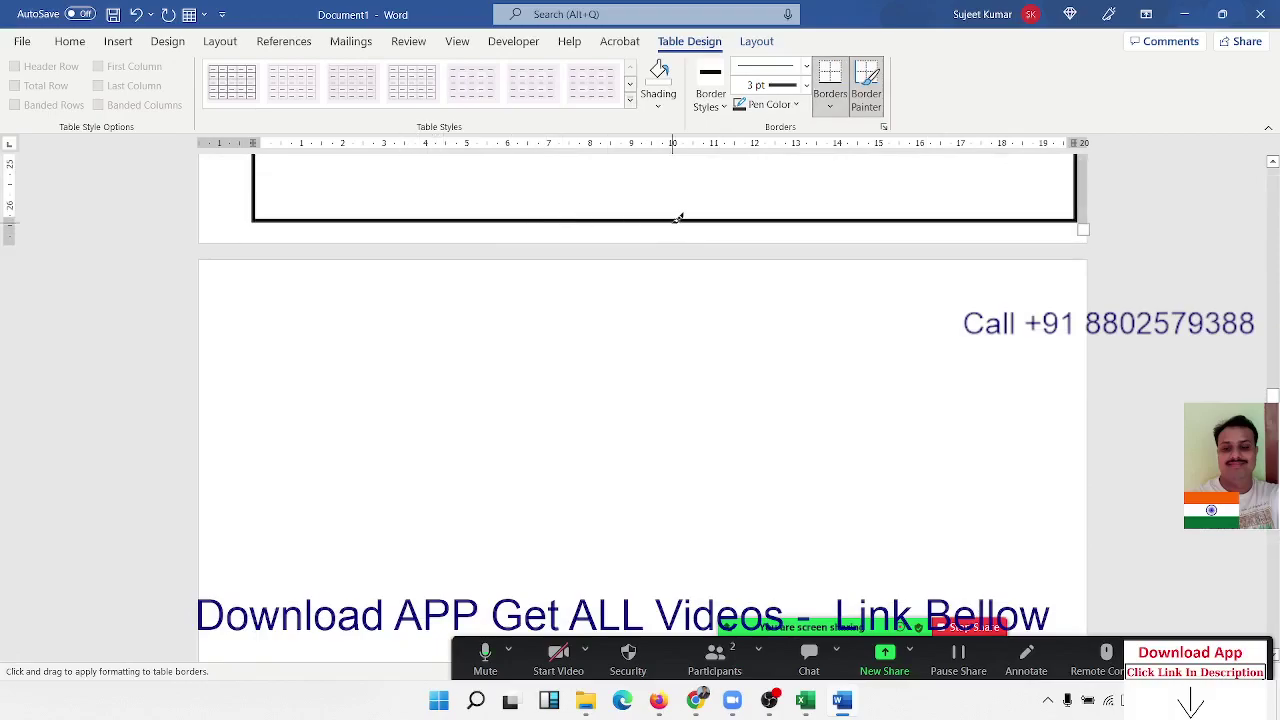
{"action": "scroll", "coordinate": [676, 220], "scroll_direction": "up", "scroll_amount": 5}
{"action": "scroll", "coordinate": [676, 220], "scroll_direction": "up", "scroll_amount": 3}
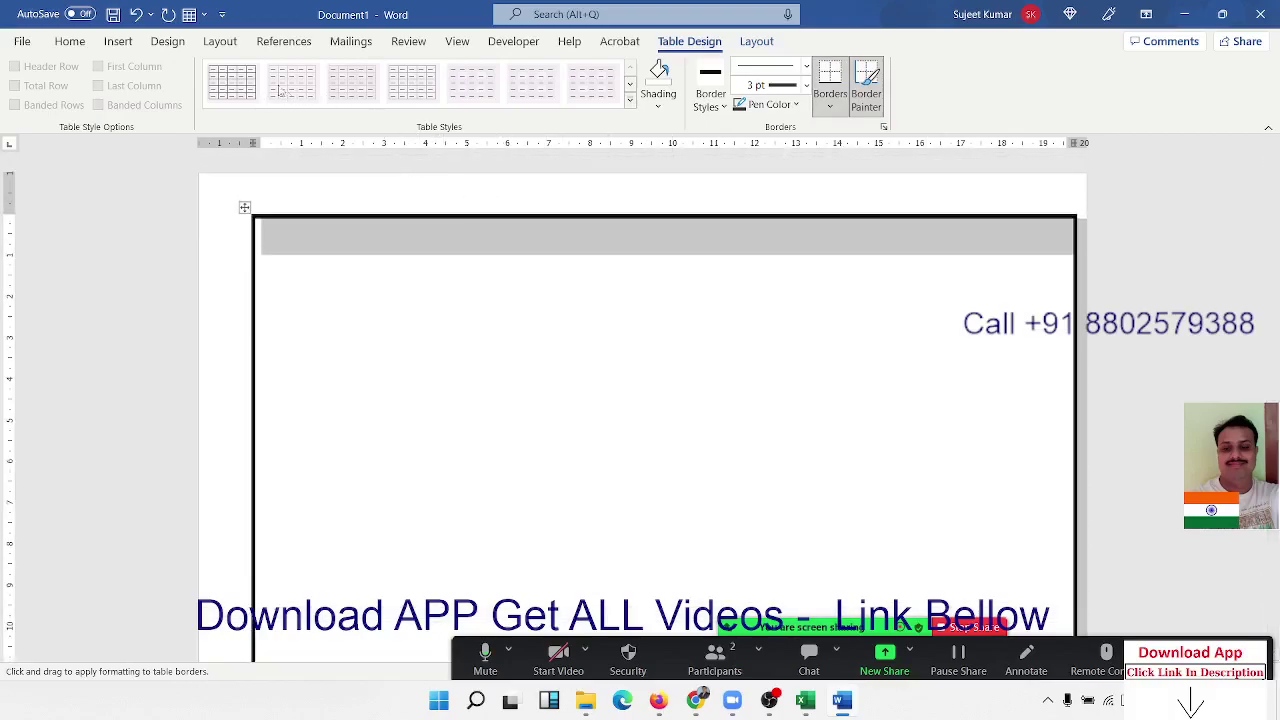
{"action": "left_click", "coordinate": [118, 41]}
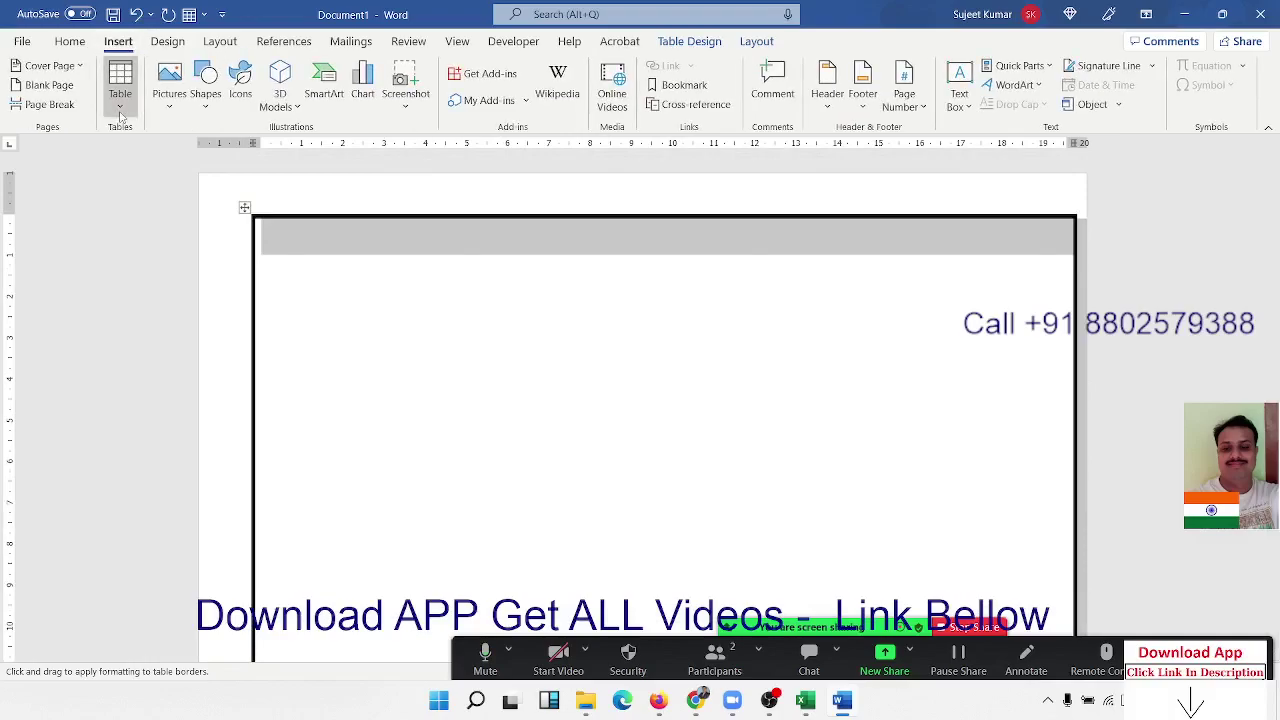
Step: Draw a row line near the top of the table, undo the second line, and stop drawing
{"action": "left_click", "coordinate": [120, 100]}
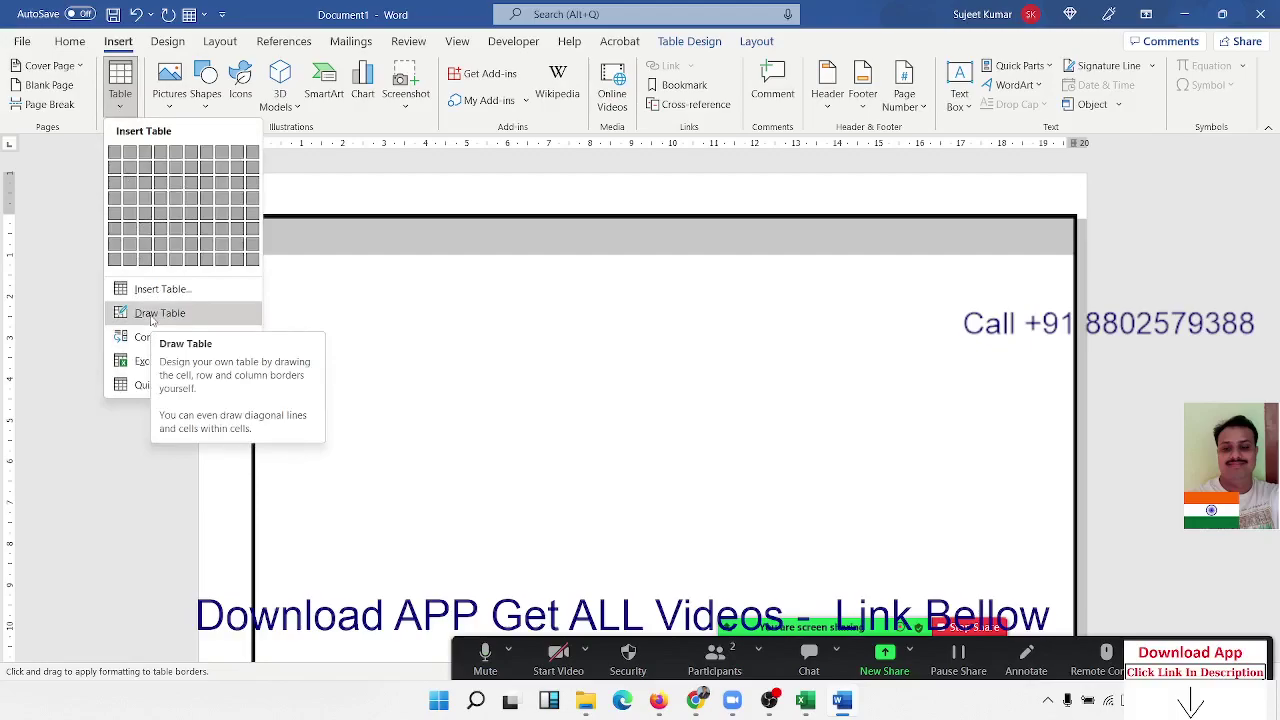
{"action": "left_click", "coordinate": [152, 313]}
{"action": "left_click_drag", "start_coordinate": [257, 325], "coordinate": [560, 327]}
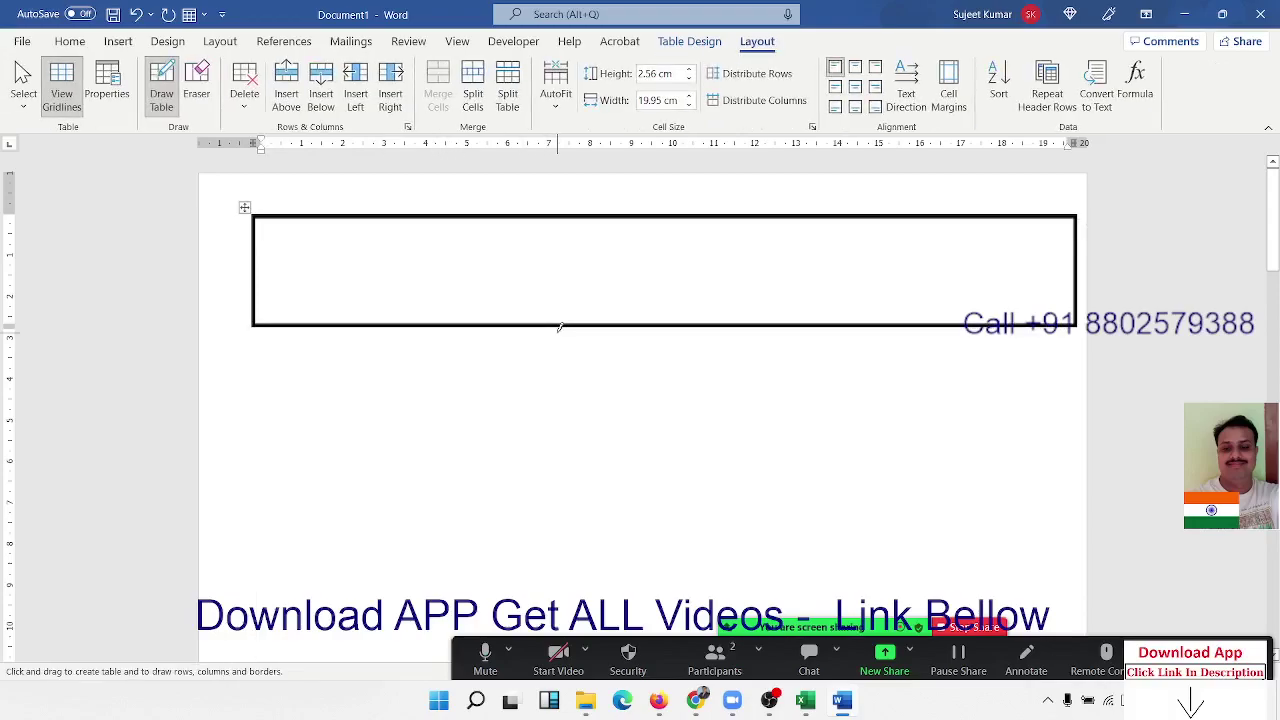
{"action": "left_click", "coordinate": [560, 327]}
{"action": "left_click_drag", "start_coordinate": [268, 337], "coordinate": [481, 339]}
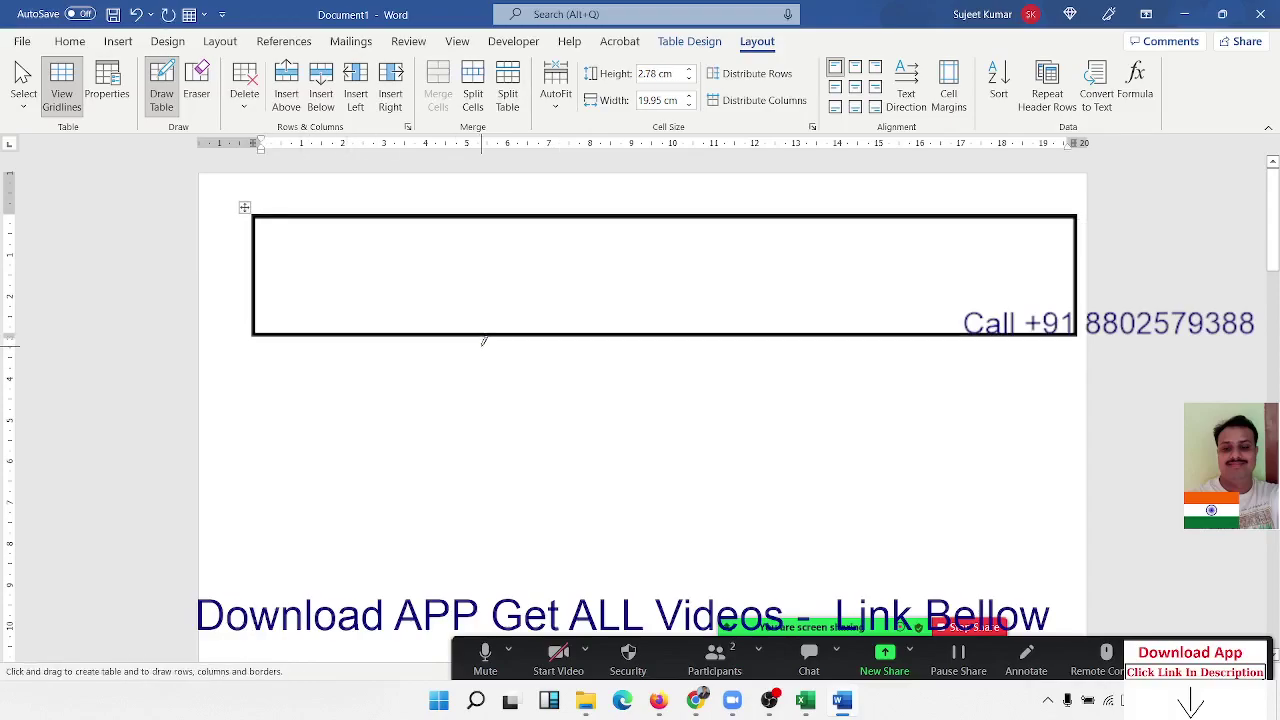
{"action": "key", "text": "ctrl+z"}
{"action": "scroll", "coordinate": [483, 340], "scroll_direction": "down", "scroll_amount": 5}
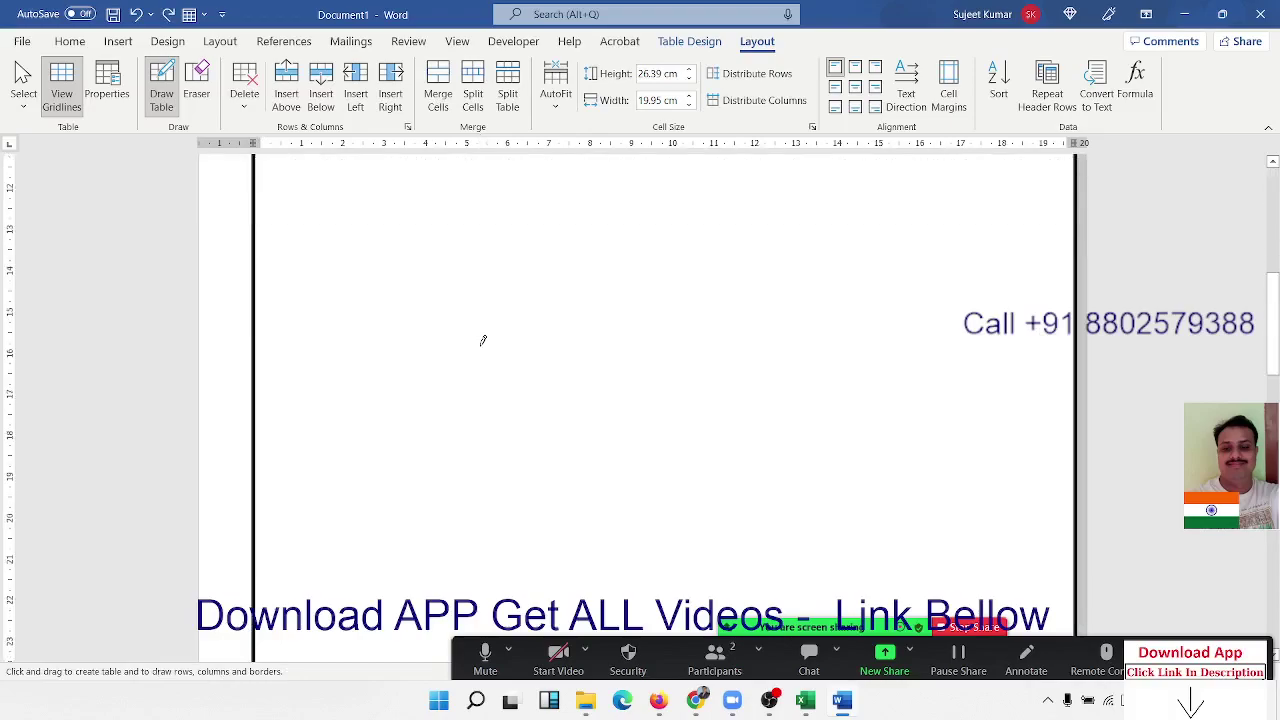
{"action": "scroll", "coordinate": [483, 340], "scroll_direction": "down", "scroll_amount": 5}
{"action": "scroll", "coordinate": [483, 340], "scroll_direction": "up", "scroll_amount": 5}
{"action": "scroll", "coordinate": [474, 334], "scroll_direction": "up", "scroll_amount": 5}
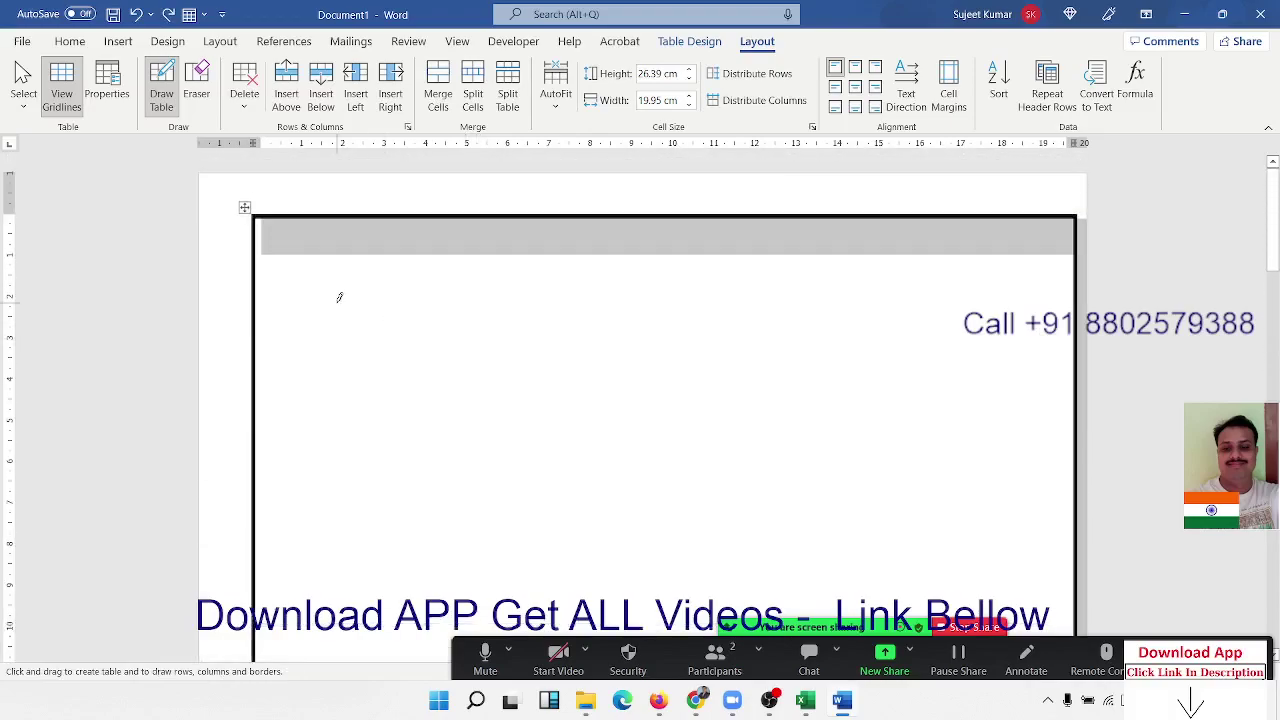
{"action": "key", "text": "Escape"}
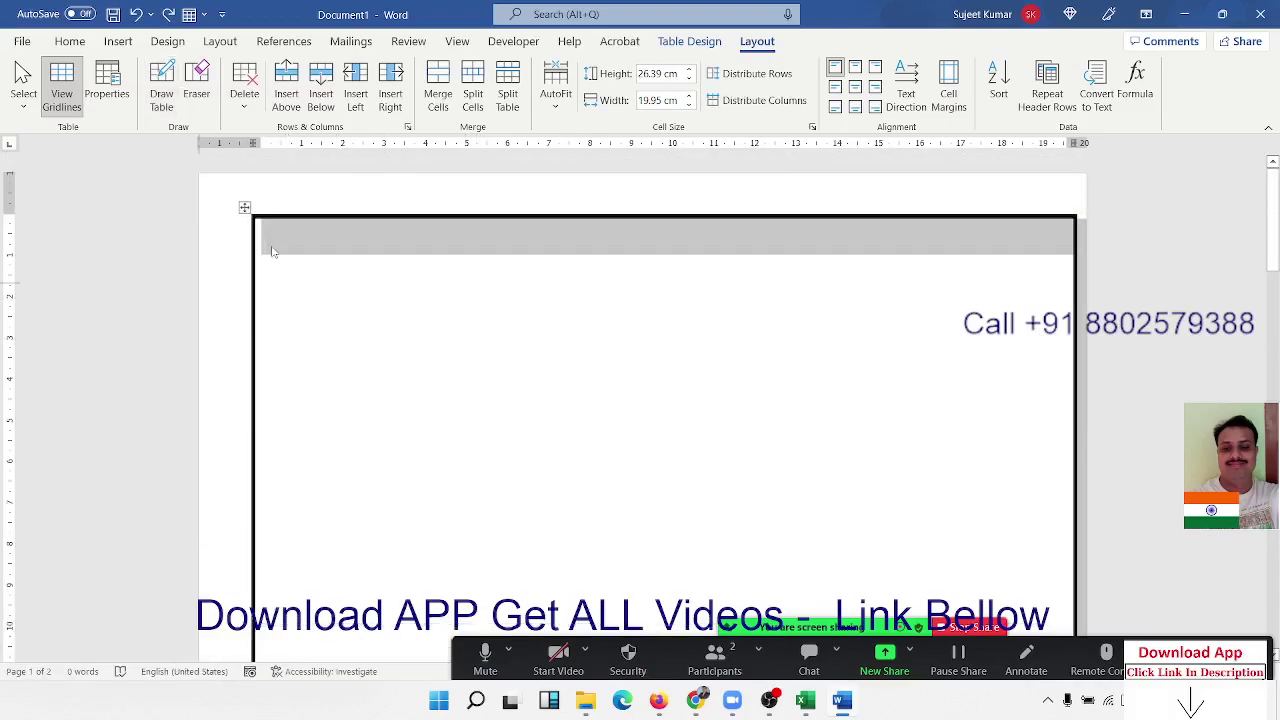
{"action": "left_click", "coordinate": [274, 248]}
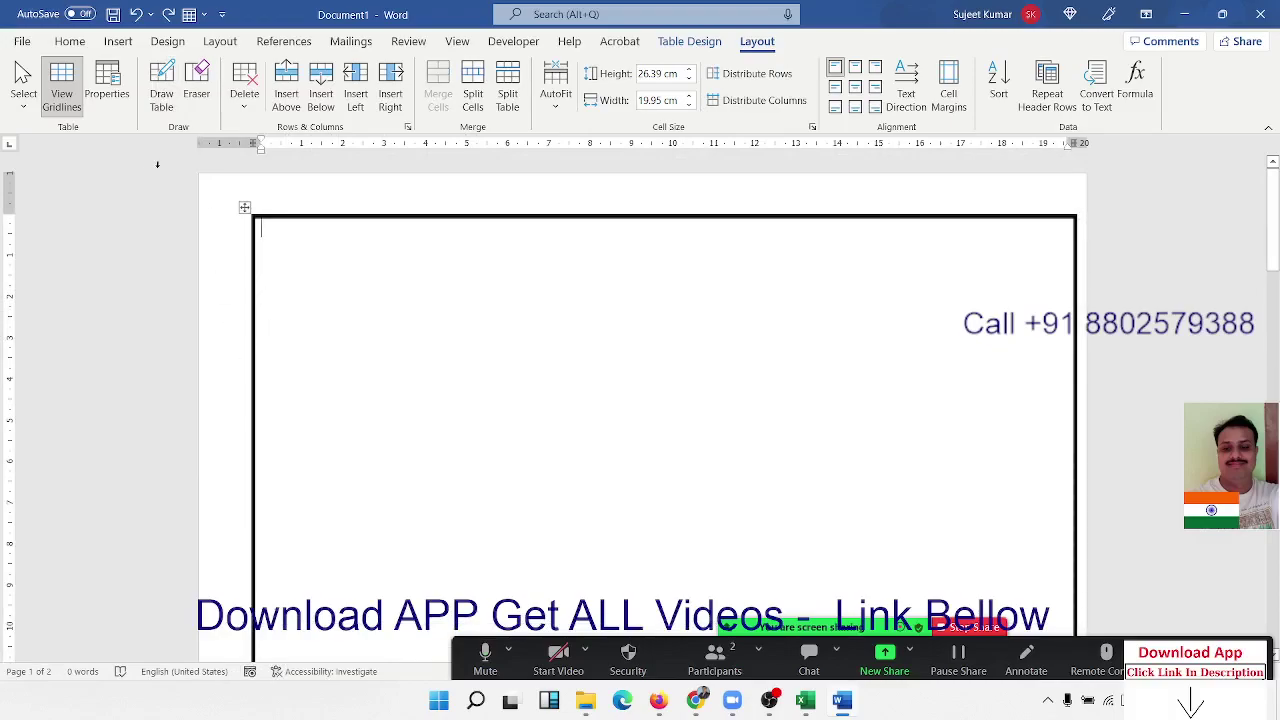
Step: Draw a row line and an inner box with Draw Table, then undo and redo the changes
{"action": "left_click", "coordinate": [118, 41]}
{"action": "left_click", "coordinate": [133, 112]}
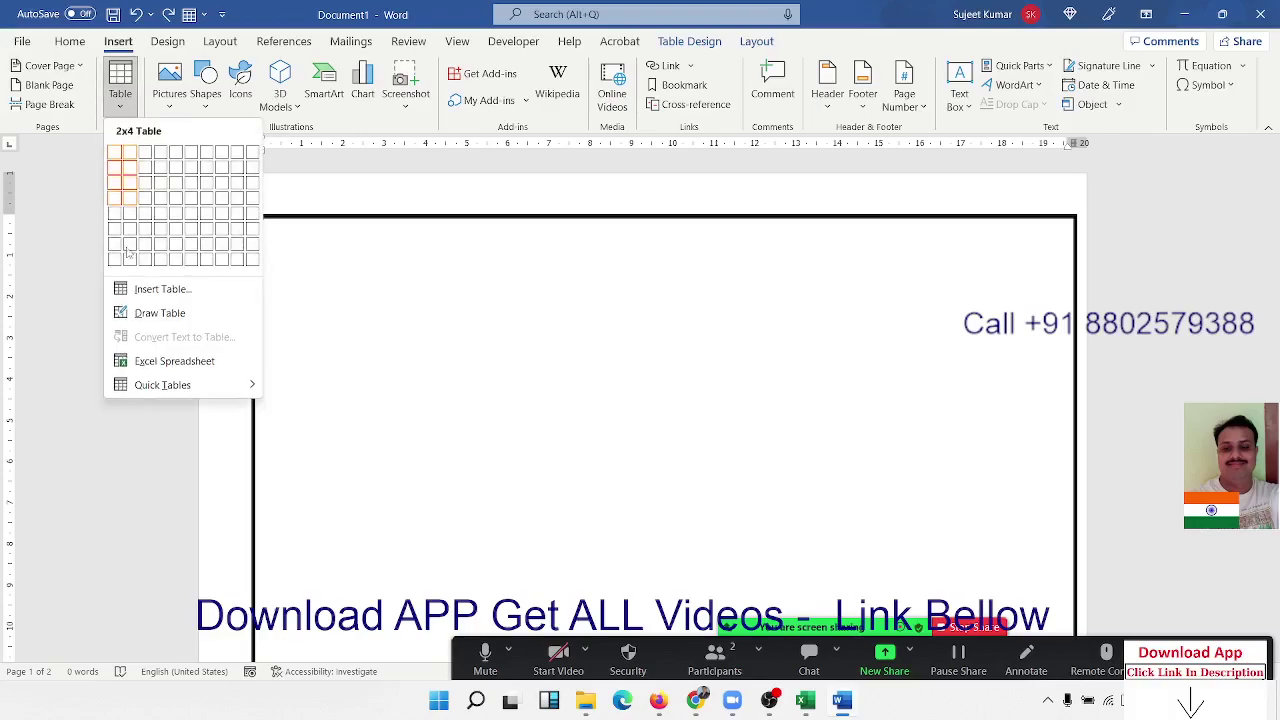
{"action": "left_click", "coordinate": [162, 315]}
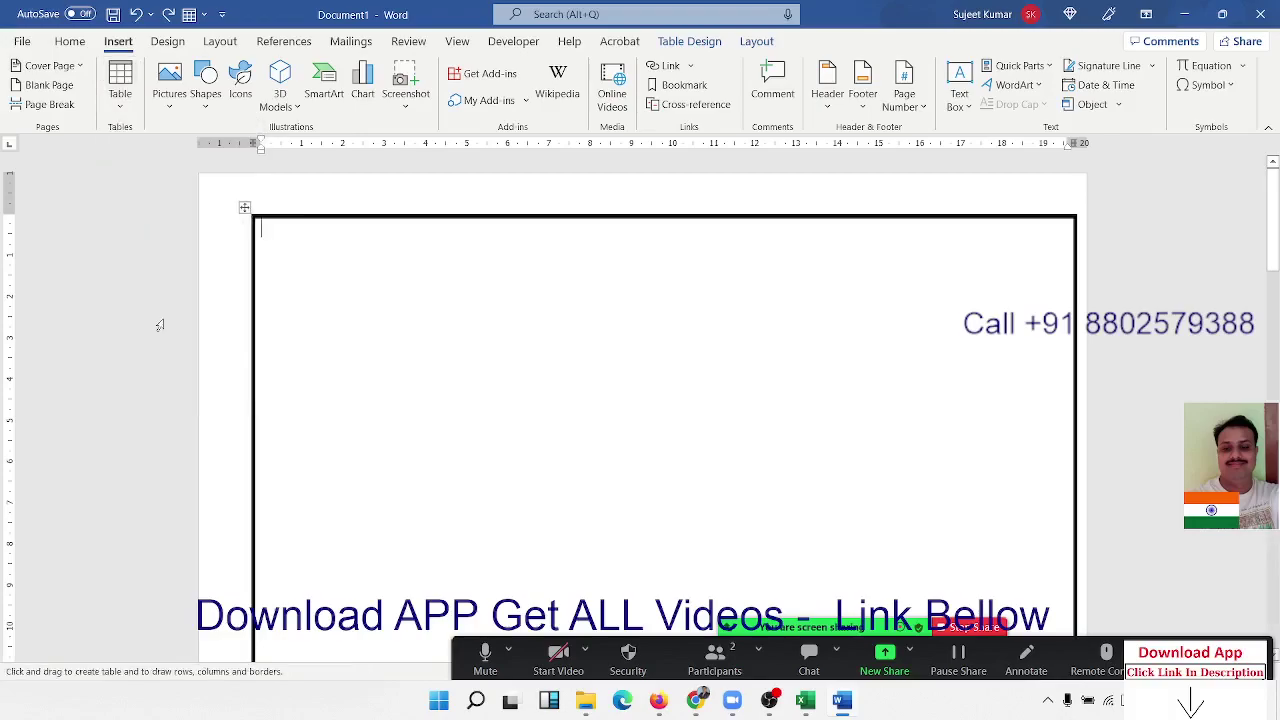
{"action": "left_click_drag", "start_coordinate": [255, 352], "coordinate": [366, 366]}
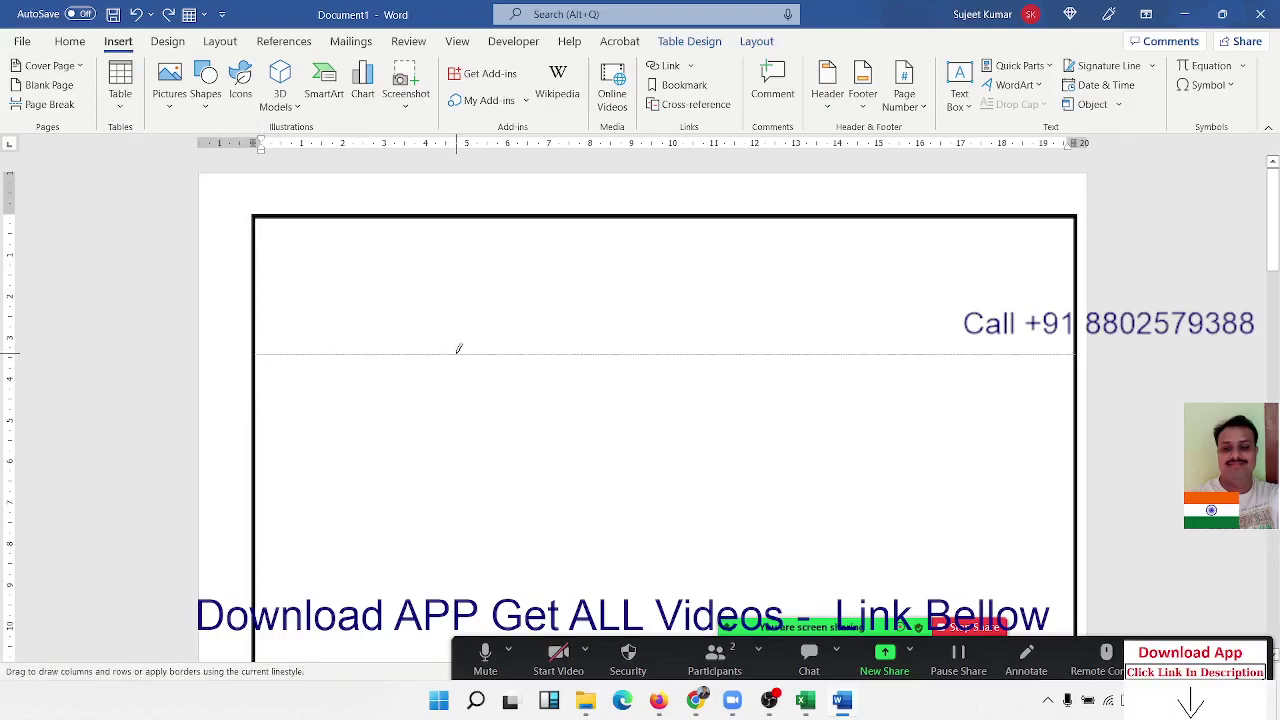
{"action": "left_click_drag", "start_coordinate": [458, 349], "coordinate": [1077, 467]}
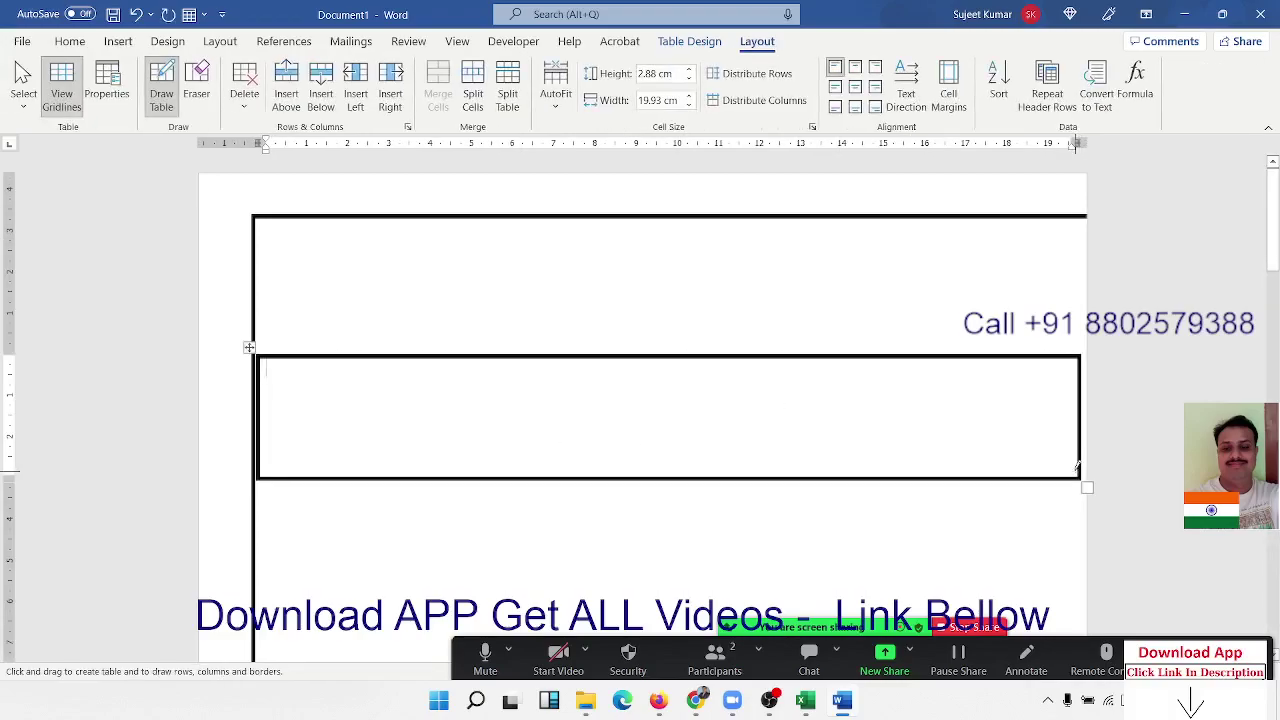
{"action": "scroll", "coordinate": [1074, 457], "scroll_direction": "down", "scroll_amount": 5}
{"action": "scroll", "coordinate": [1078, 468], "scroll_direction": "up", "scroll_amount": 5}
{"action": "key", "text": "ctrl+z"}
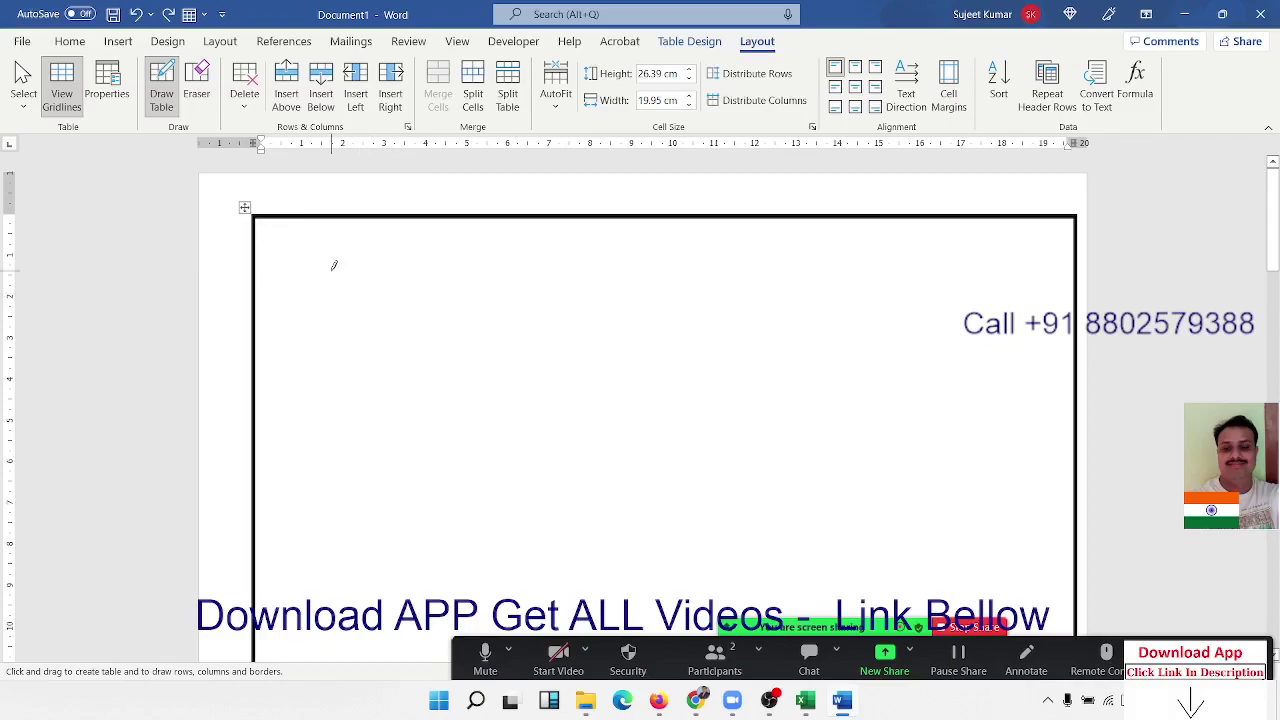
{"action": "key", "text": "ctrl+y"}
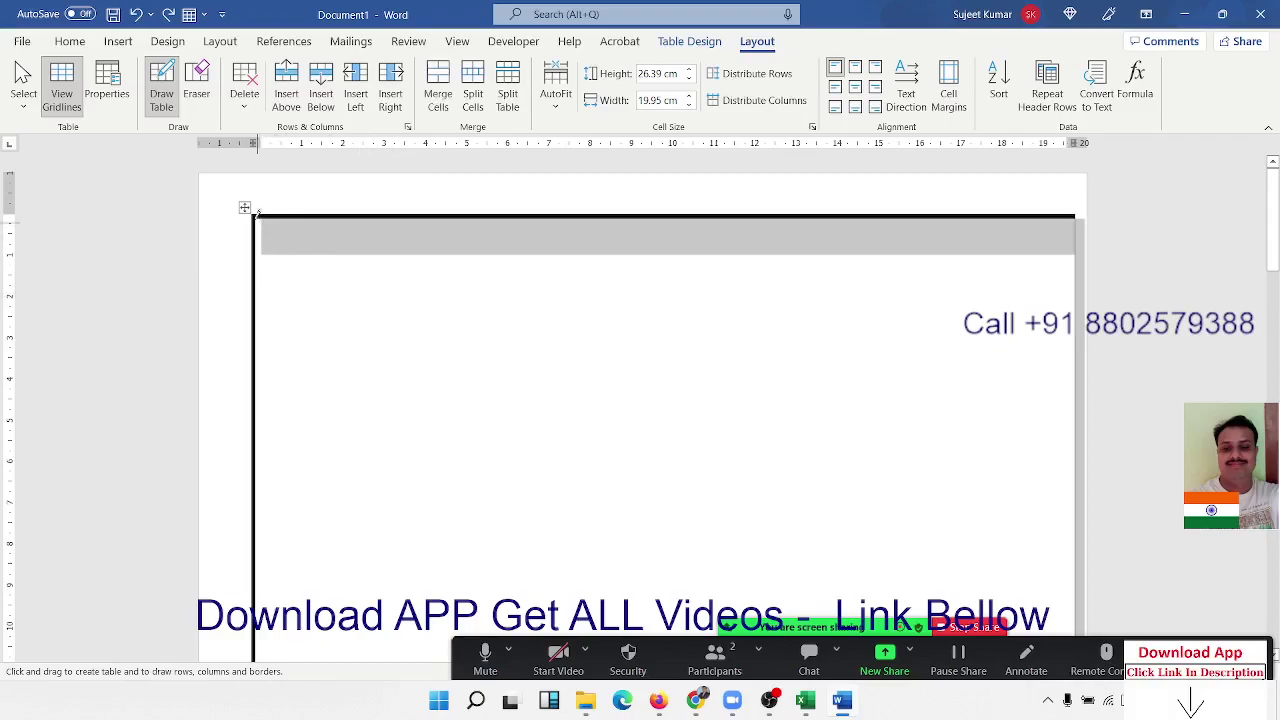
{"action": "left_click", "coordinate": [245, 208]}
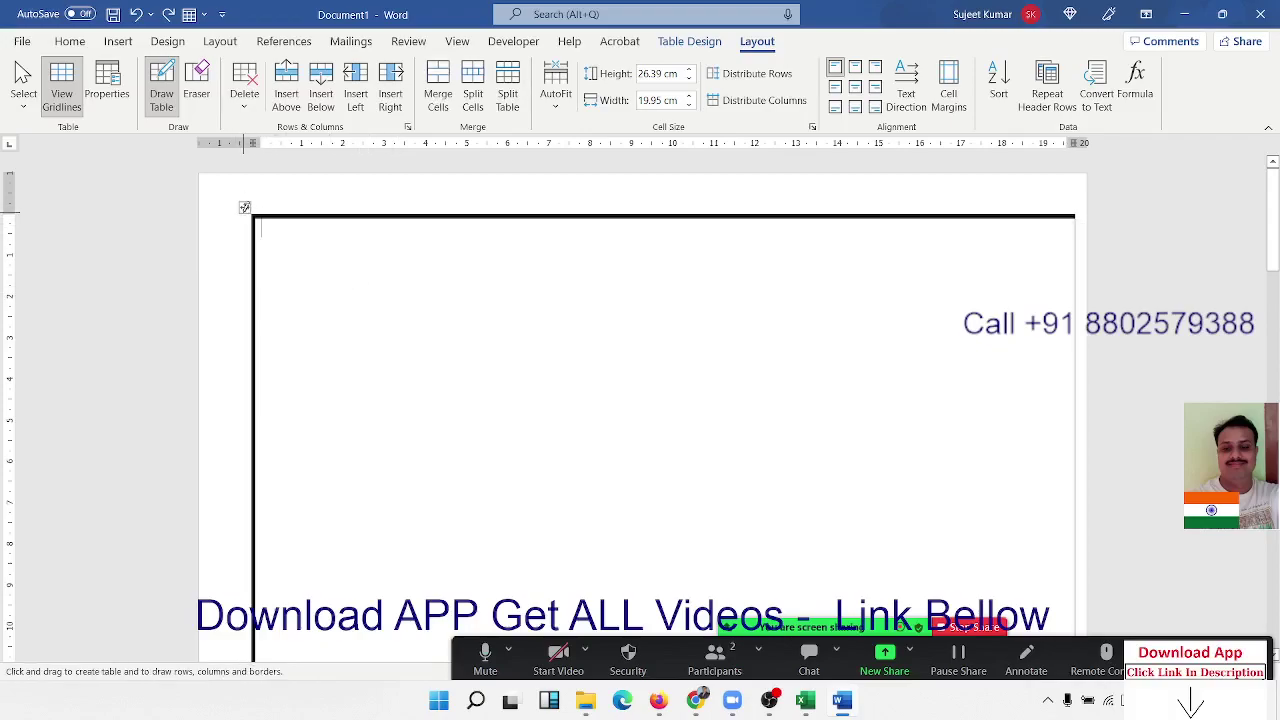
Step: Select the whole table and delete it with Backspace
{"action": "left_click", "coordinate": [244, 209]}
{"action": "left_click", "coordinate": [244, 208]}
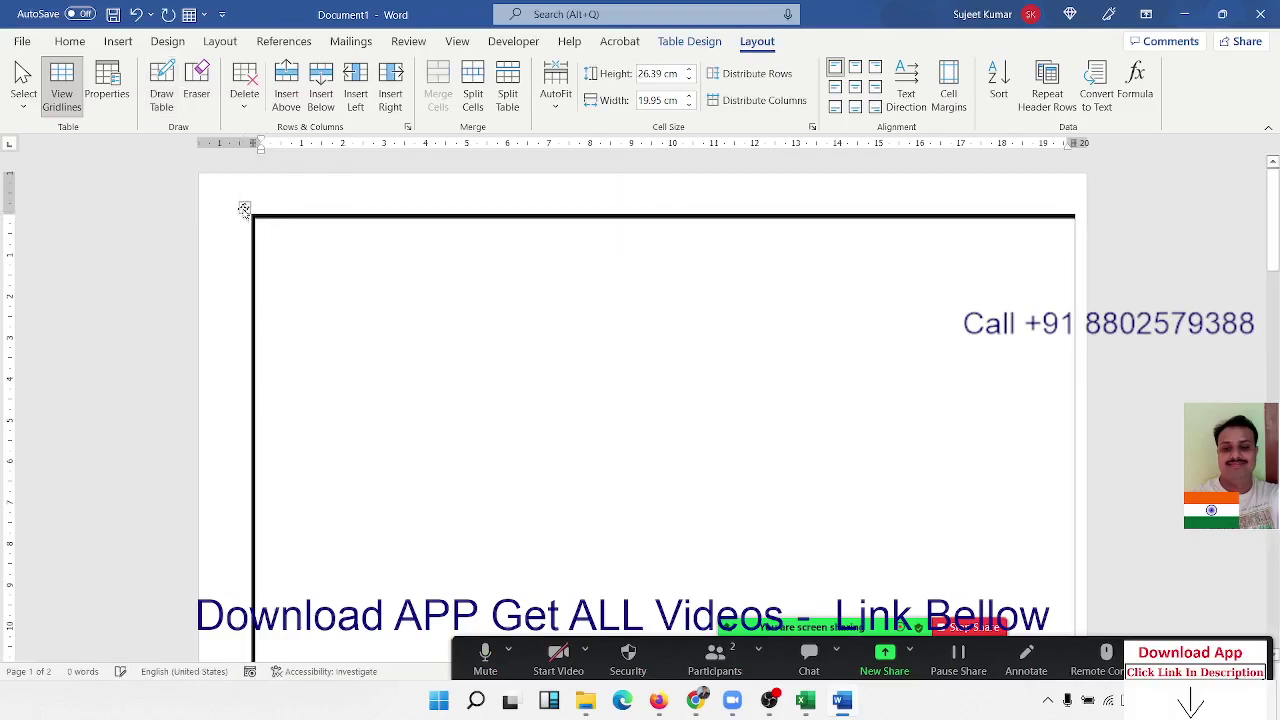
{"action": "left_click", "coordinate": [244, 208]}
{"action": "key", "text": "BackSpace"}
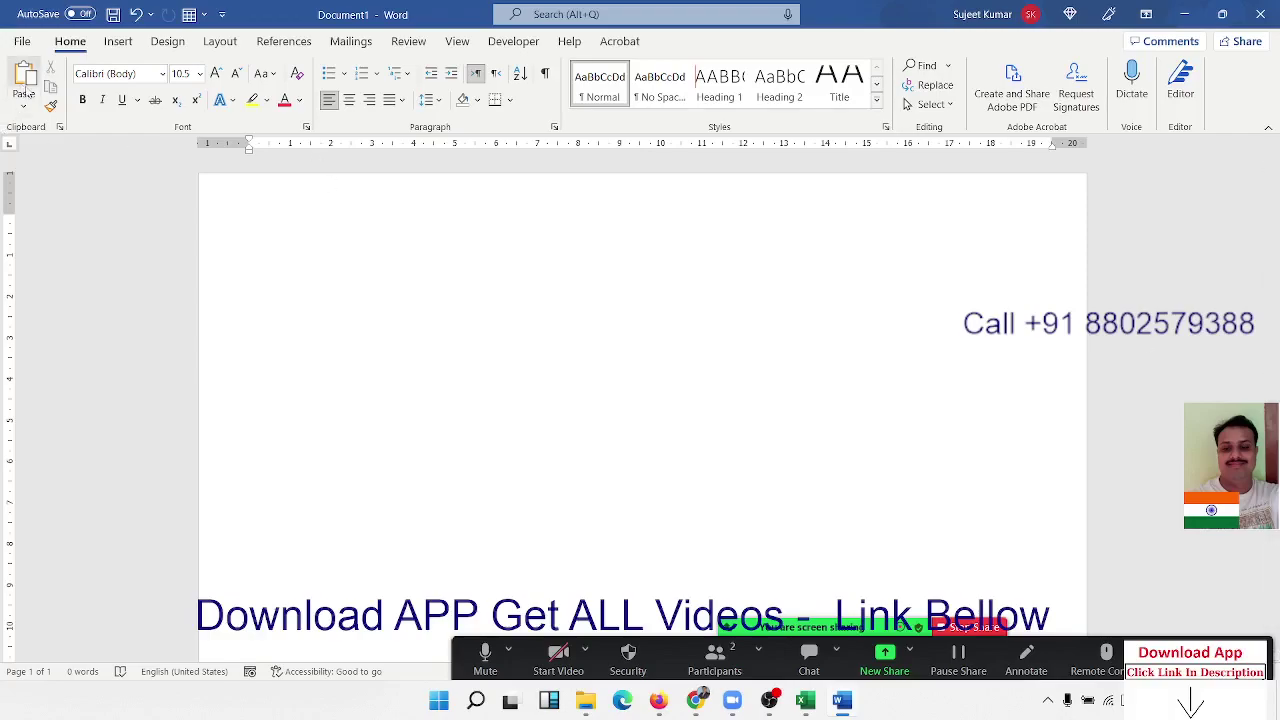
Step: Insert a 10-column by 8-row table at the top of the page
{"action": "left_click", "coordinate": [24, 108]}
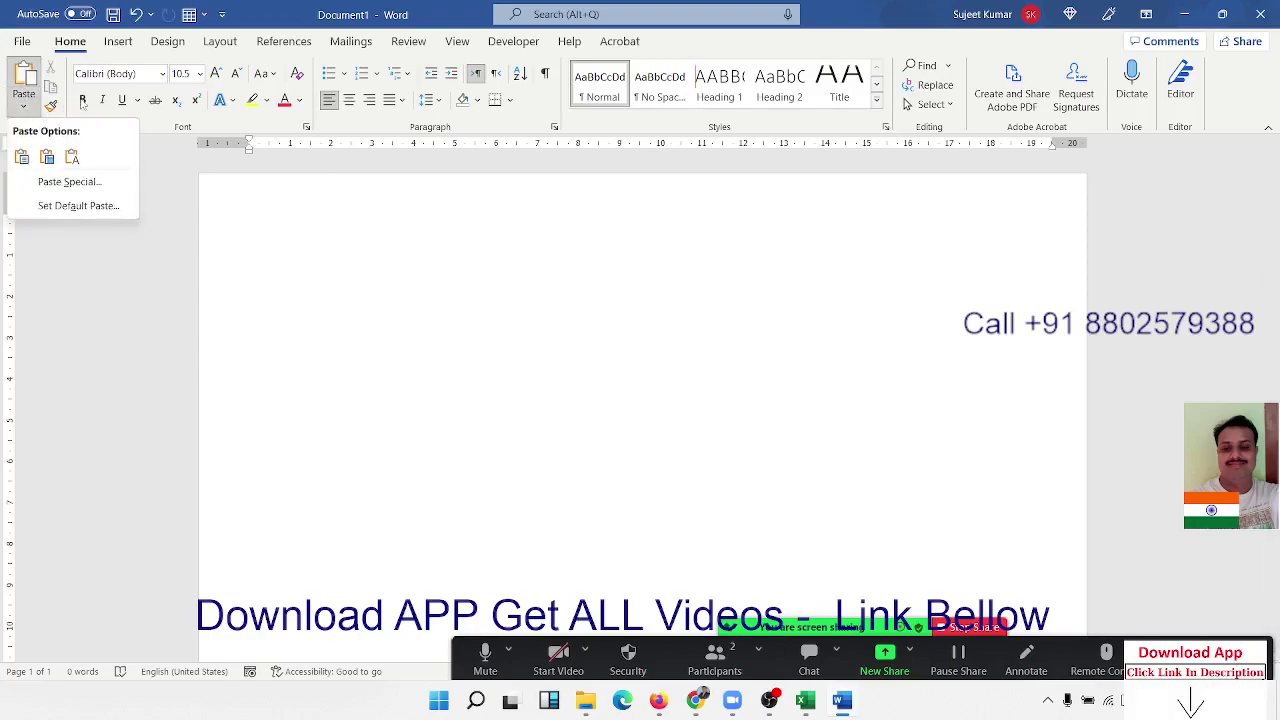
{"action": "left_click", "coordinate": [117, 43]}
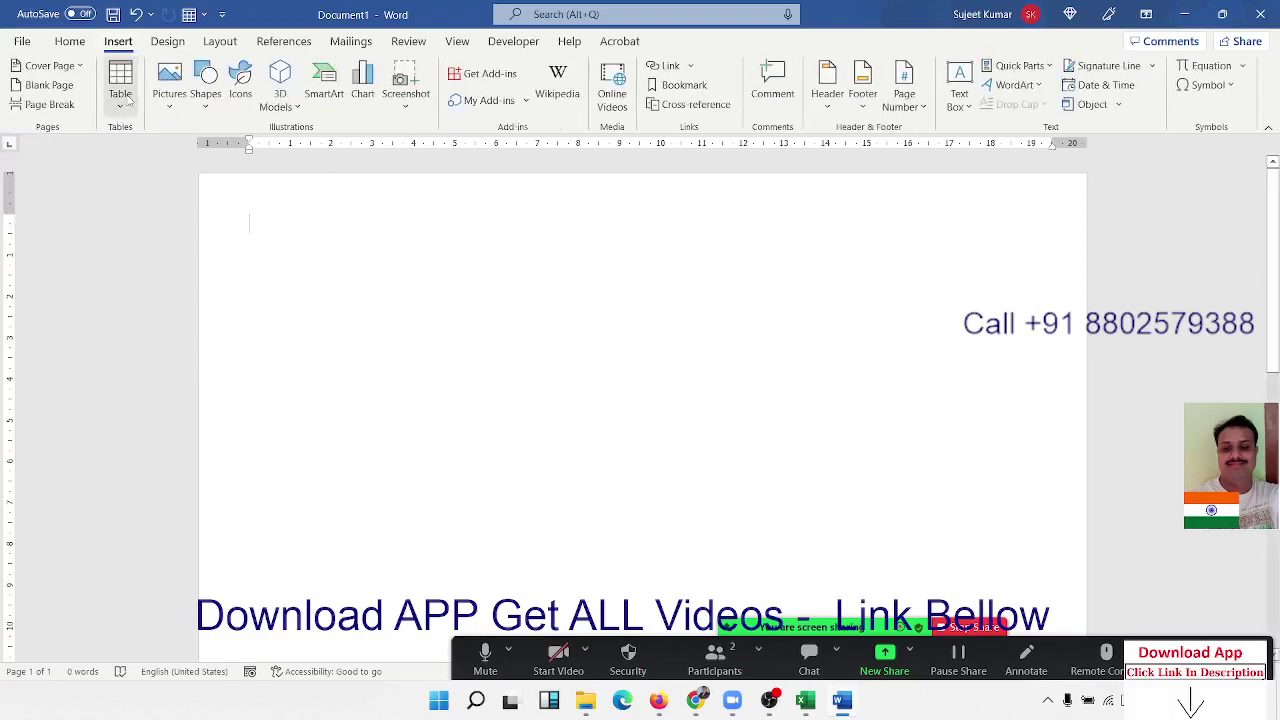
{"action": "left_click", "coordinate": [120, 104]}
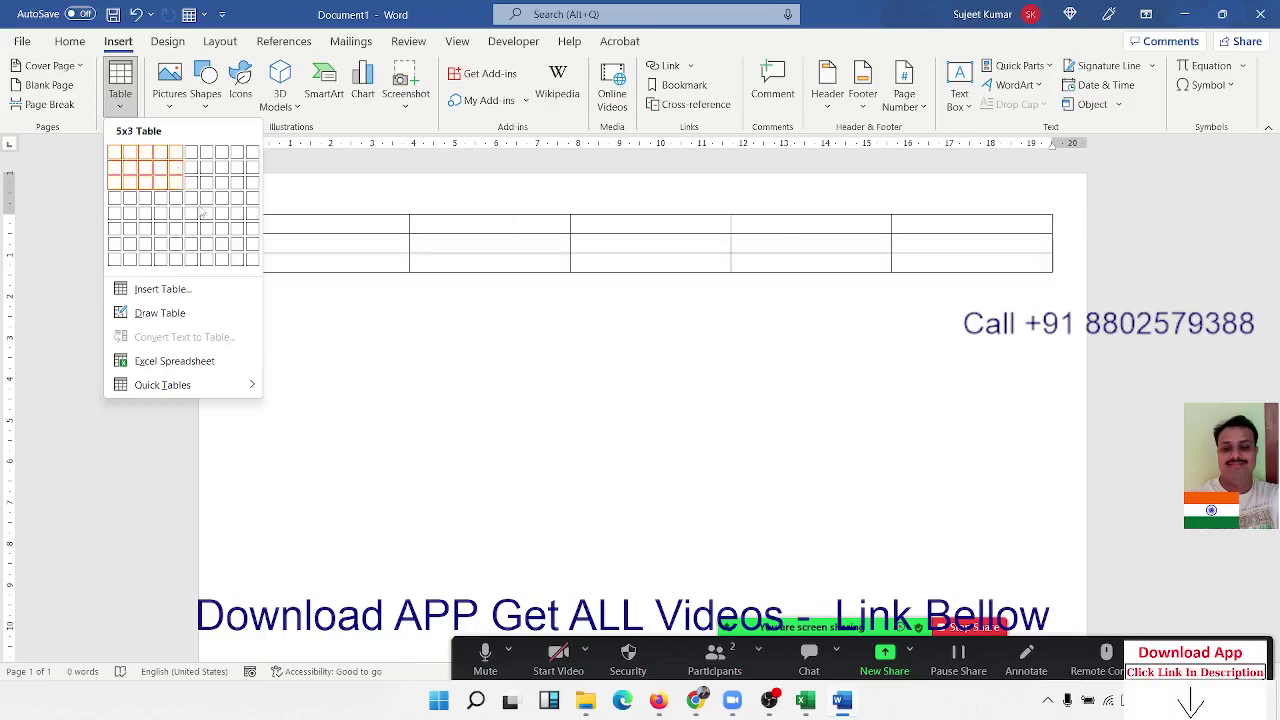
{"action": "left_click", "coordinate": [253, 264]}
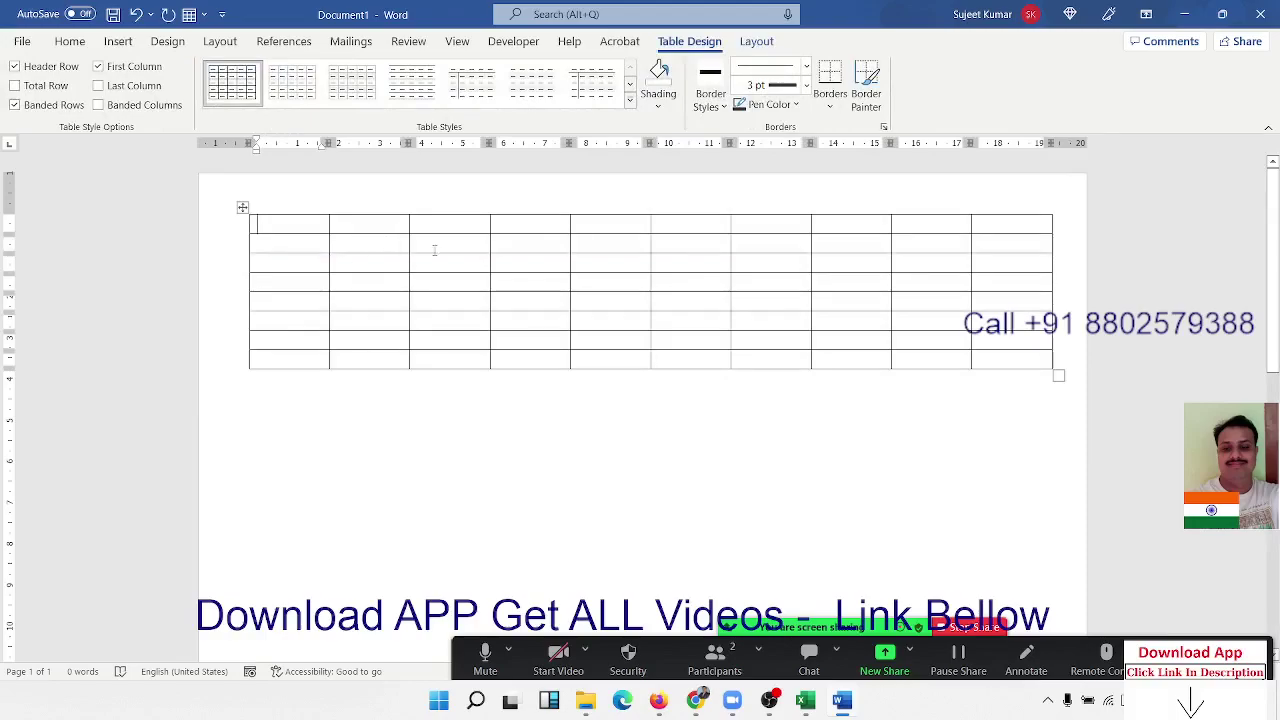
Step: Drag the table's bottom-right handle down so the 10x8 table's rows fill the page
{"action": "scroll", "coordinate": [907, 339], "scroll_direction": "down", "scroll_amount": 3}
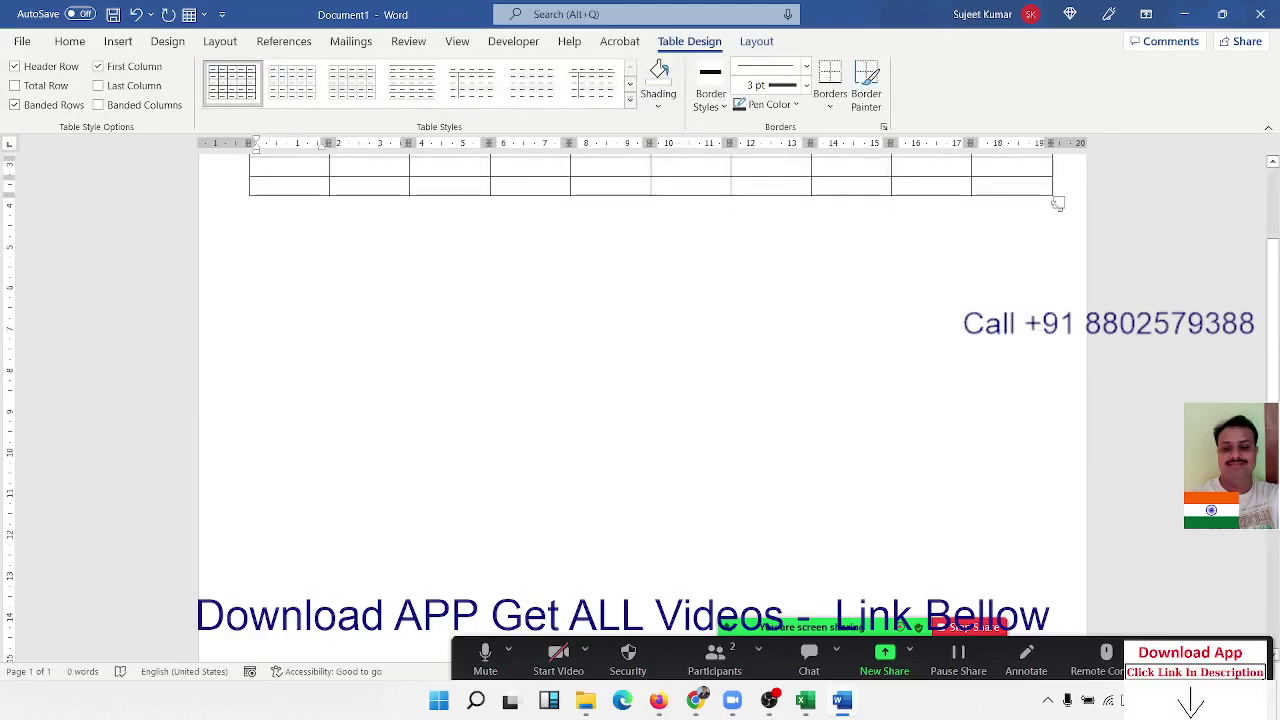
{"action": "mouse_move", "coordinate": [1054, 268]}
{"action": "left_mouse_down"}
{"action": "mouse_move", "coordinate": [1057, 546]}
{"action": "mouse_move", "coordinate": [1056, 494]}
{"action": "left_mouse_up"}
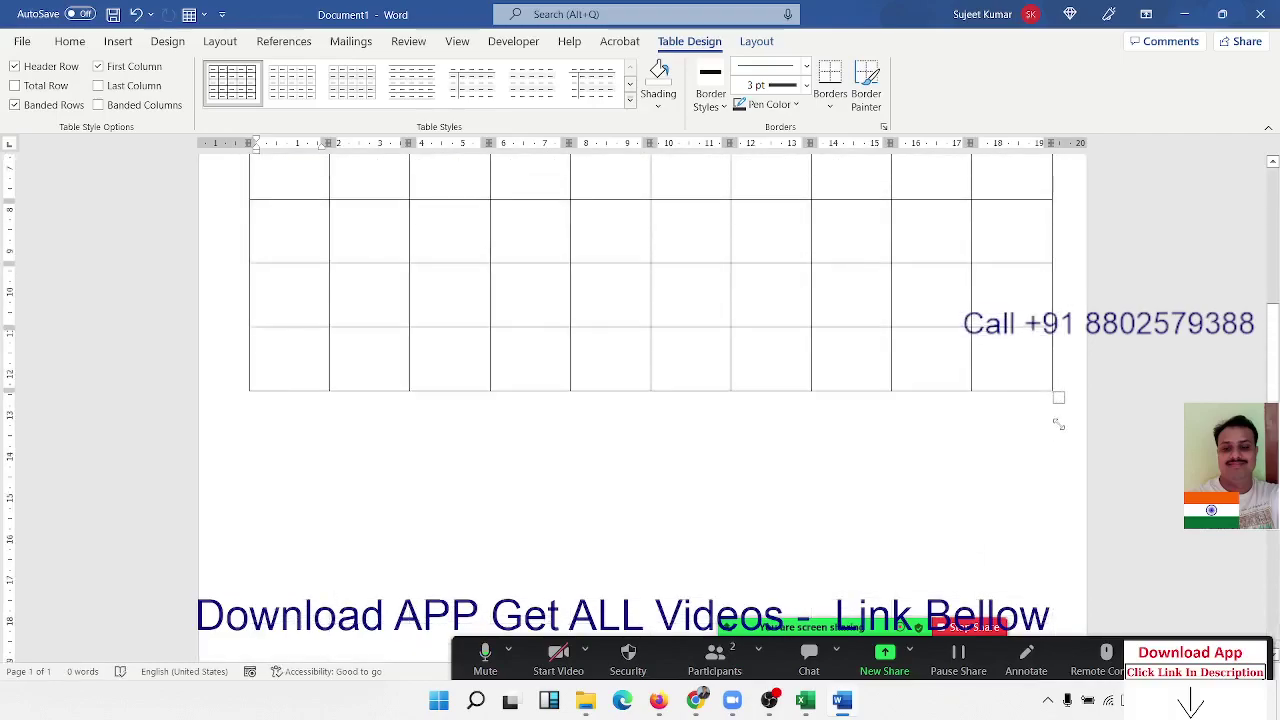
{"action": "mouse_move", "coordinate": [1058, 424]}
{"action": "left_mouse_down"}
{"action": "mouse_move", "coordinate": [1058, 627]}
{"action": "mouse_move", "coordinate": [1061, 598]}
{"action": "left_mouse_up"}
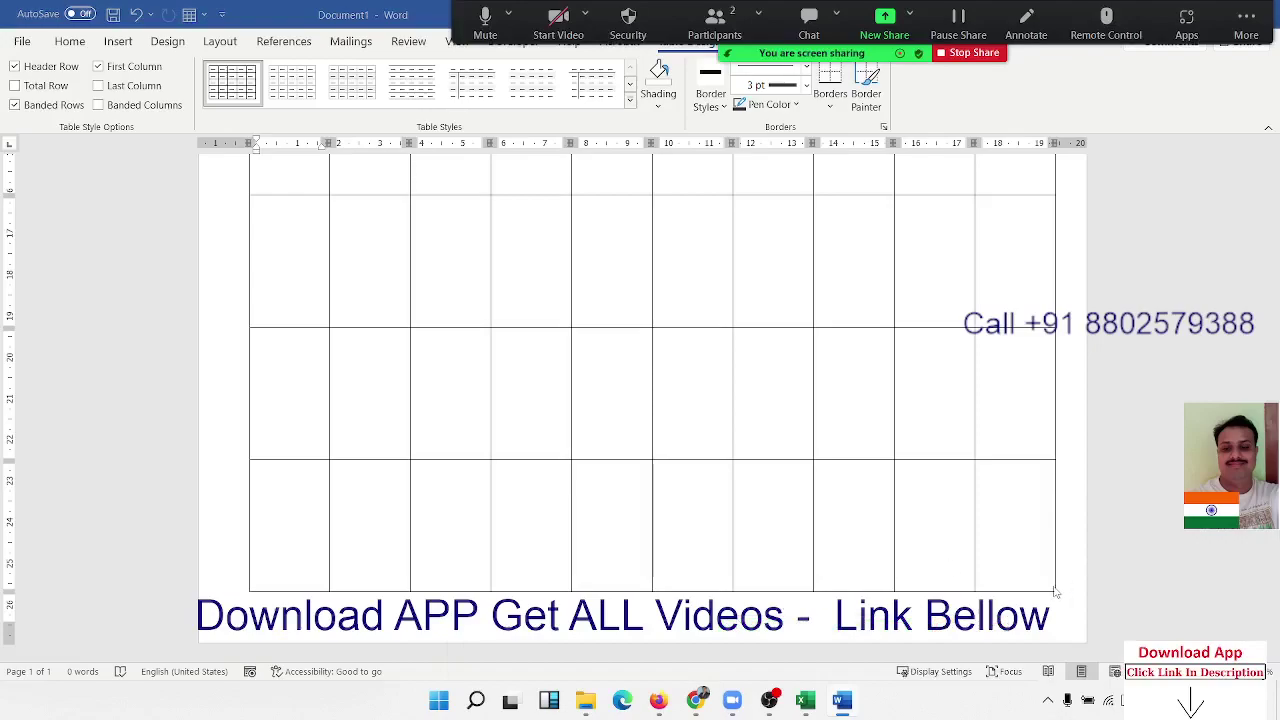
{"action": "left_click_drag", "start_coordinate": [1060, 598], "coordinate": [1064, 611]}
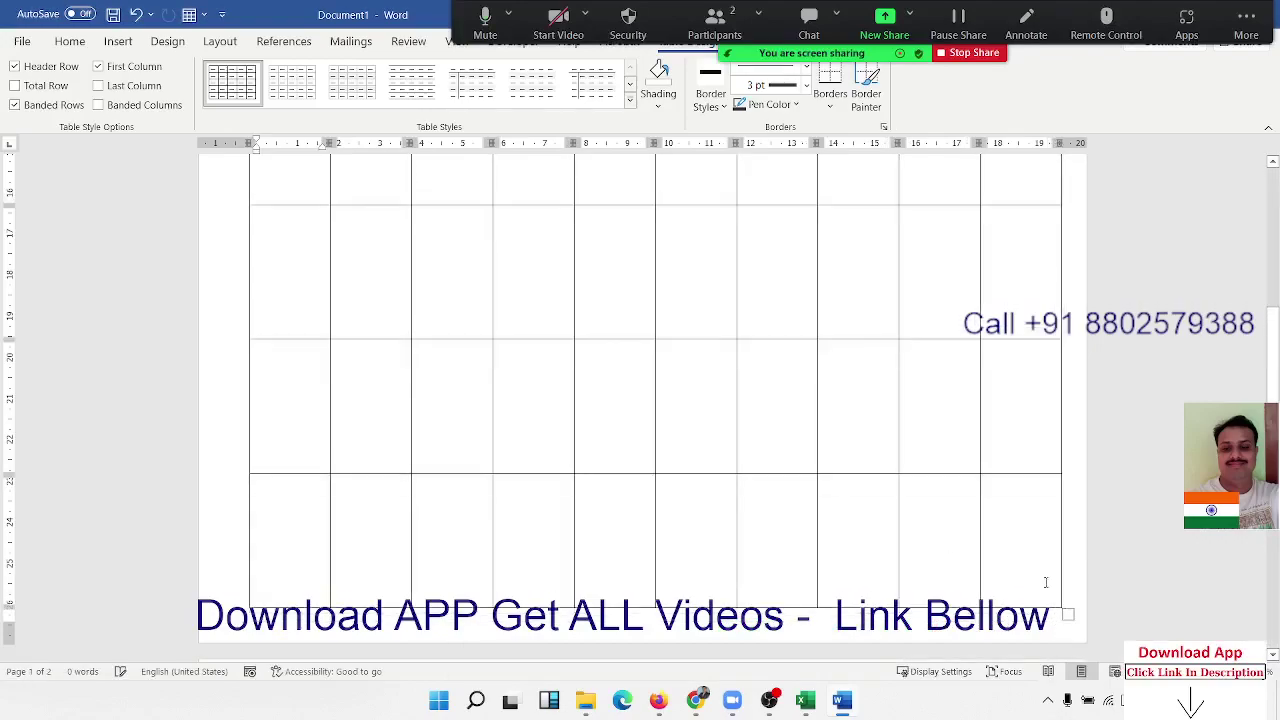
{"action": "scroll", "coordinate": [1030, 552], "scroll_direction": "up", "scroll_amount": 3}
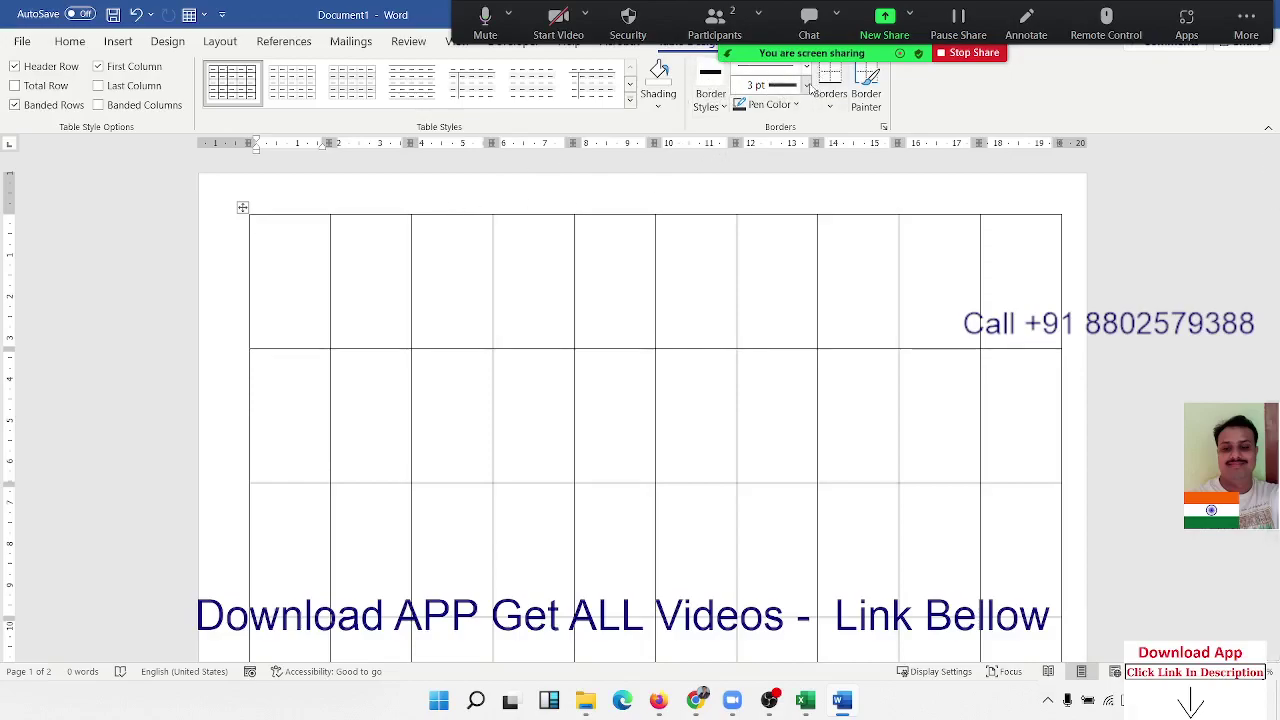
Step: Choose a 3 pt pen weight and paint the table's whole top edge thick
{"action": "left_click", "coordinate": [806, 86]}
{"action": "left_click", "coordinate": [773, 238]}
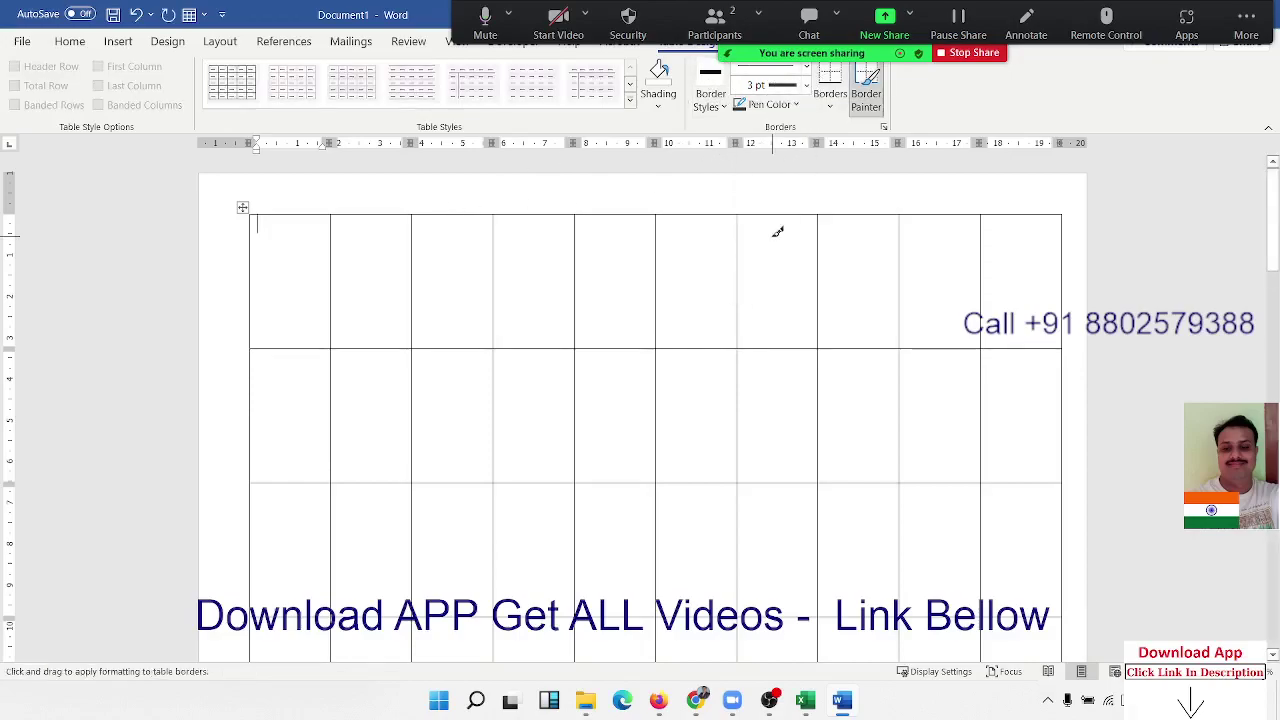
{"action": "left_click", "coordinate": [437, 213]}
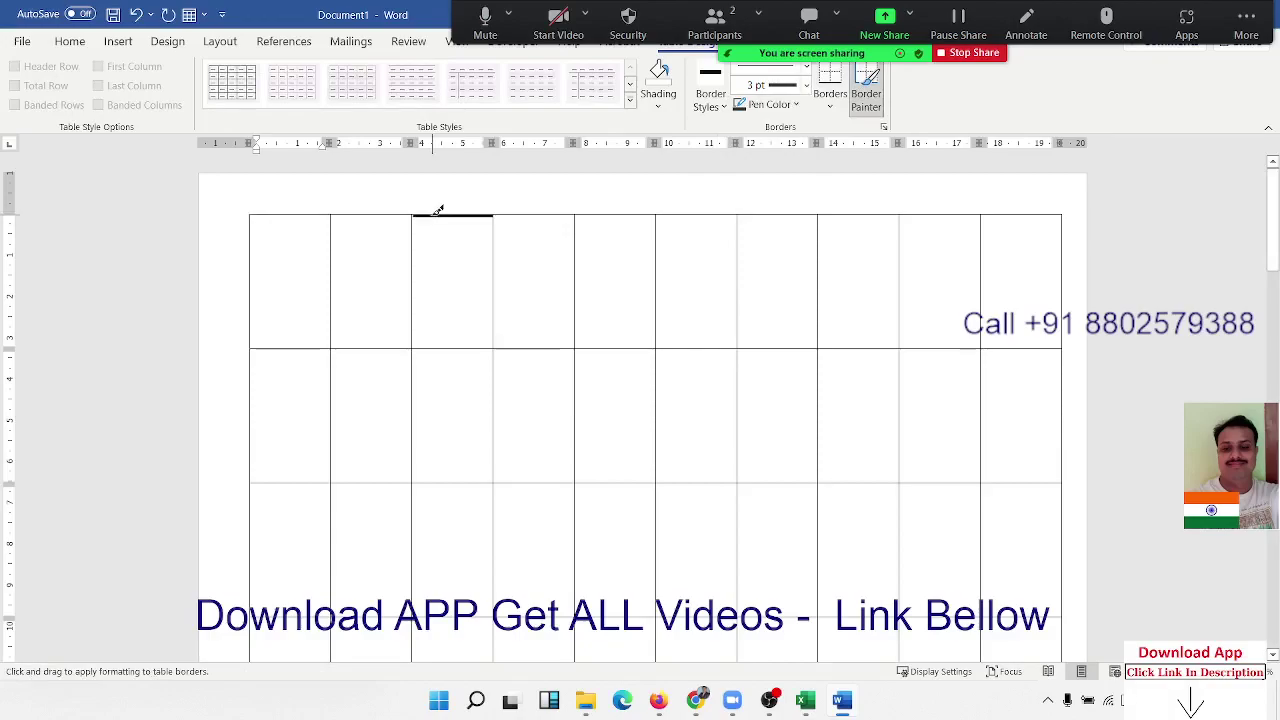
{"action": "left_click_drag", "start_coordinate": [437, 213], "coordinate": [252, 215]}
{"action": "left_click_drag", "start_coordinate": [392, 196], "coordinate": [508, 206]}
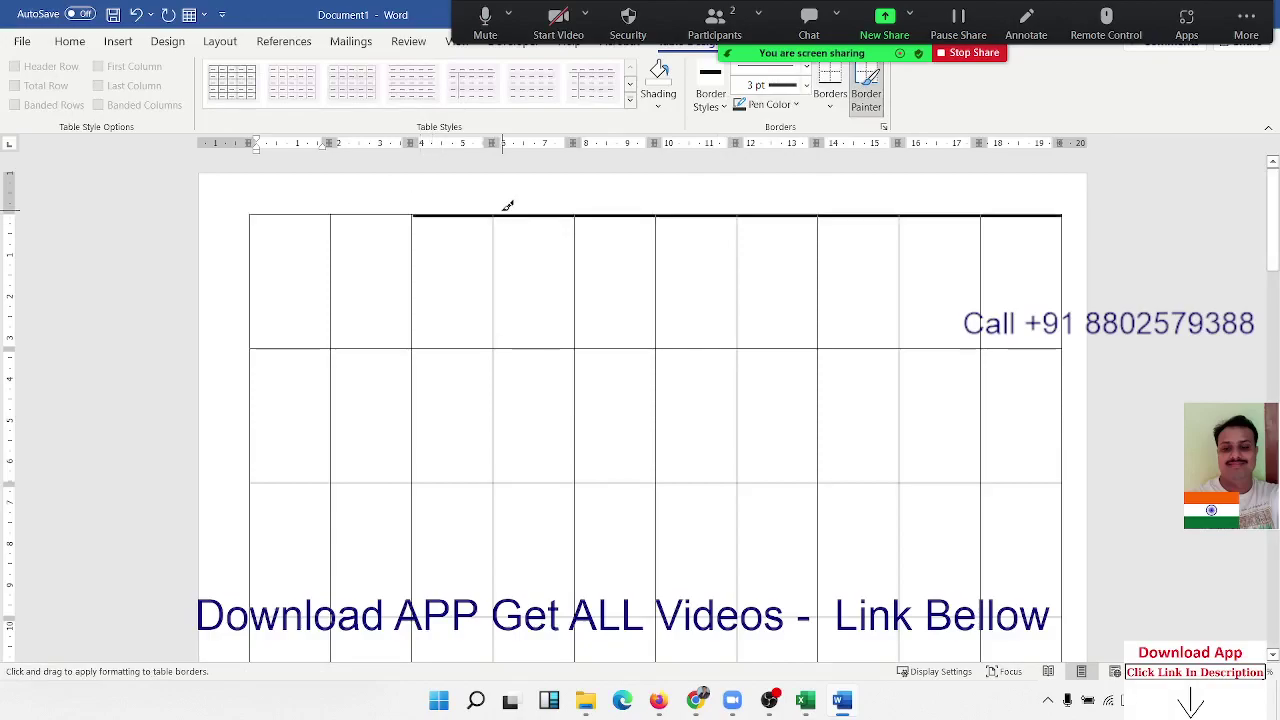
{"action": "left_click_drag", "start_coordinate": [266, 206], "coordinate": [346, 210]}
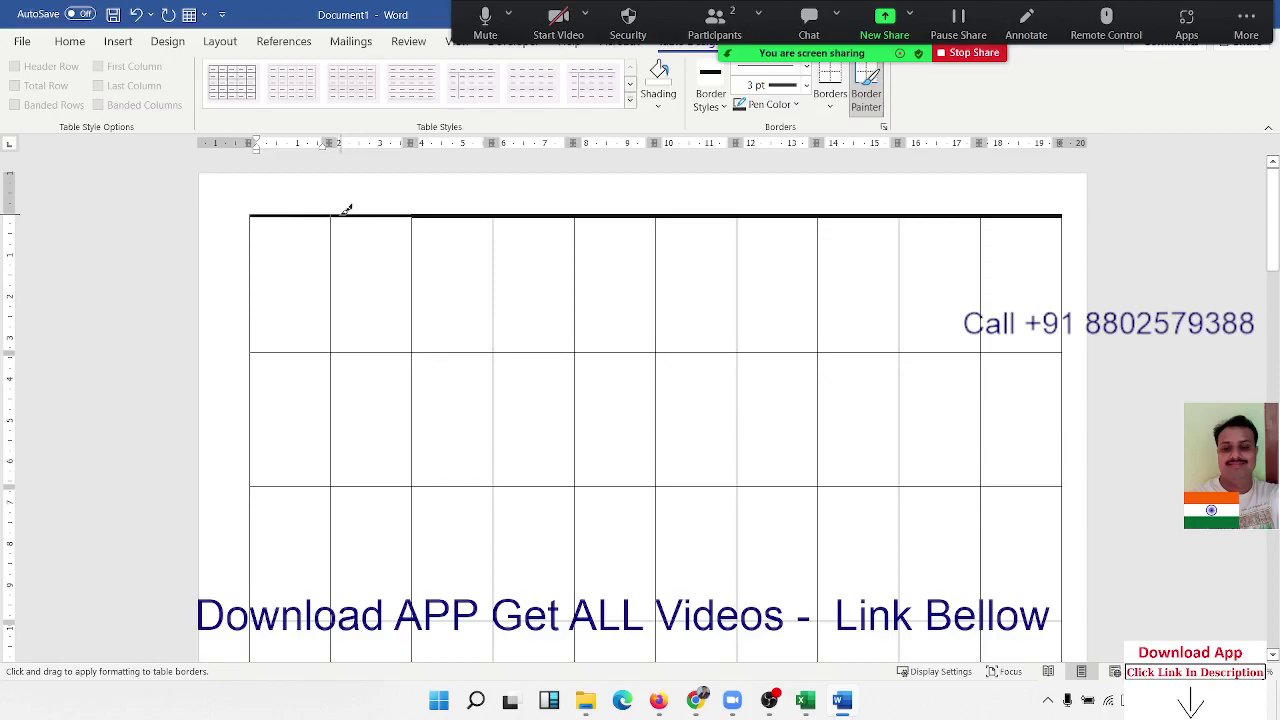
Step: Paint the table's left, bottom and right outer edges with the 3 pt border
{"action": "left_click_drag", "start_coordinate": [249, 222], "coordinate": [252, 700]}
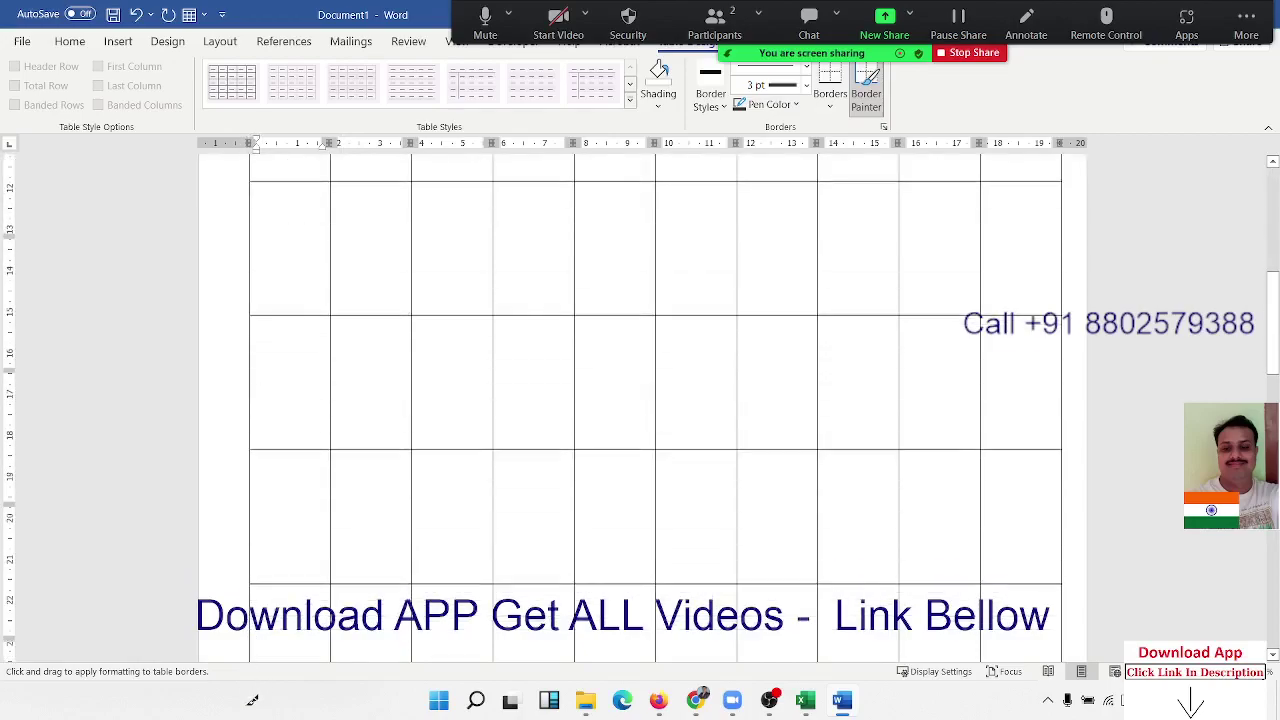
{"action": "mouse_move", "coordinate": [252, 700]}
{"action": "left_mouse_down"}
{"action": "mouse_move", "coordinate": [255, 527]}
{"action": "mouse_move", "coordinate": [1066, 527]}
{"action": "left_mouse_up"}
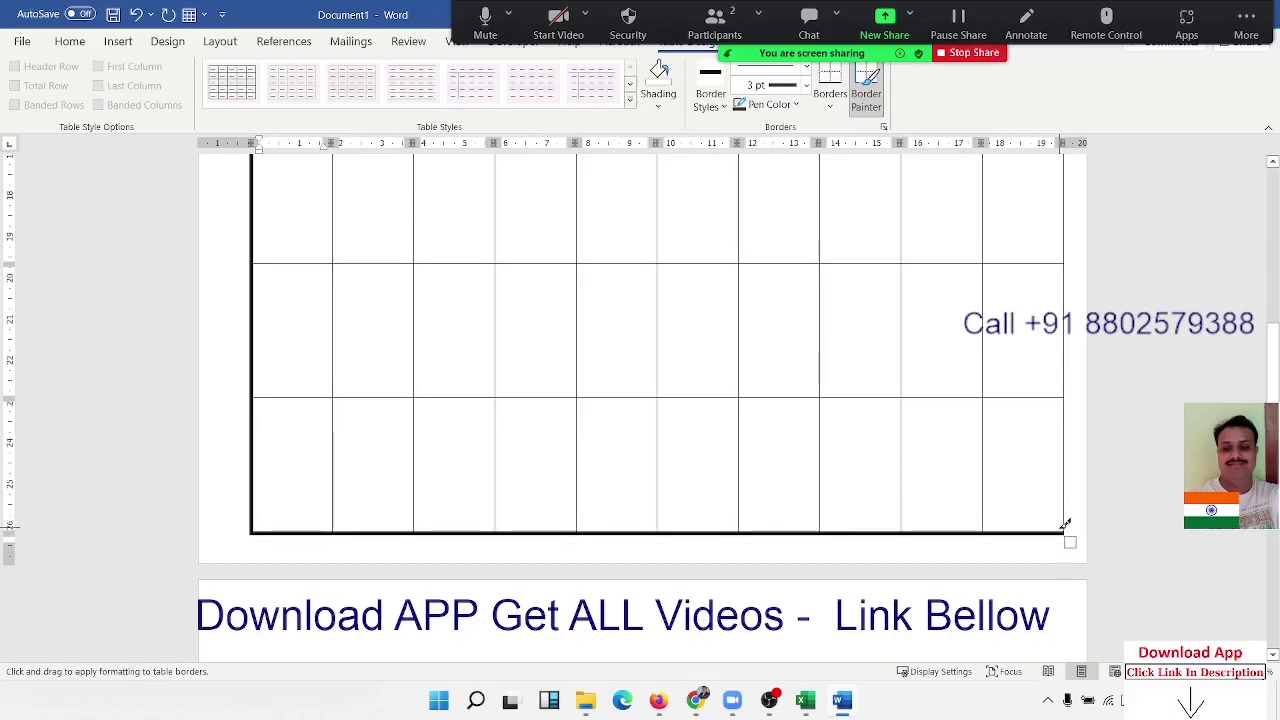
{"action": "left_click_drag", "start_coordinate": [1063, 530], "coordinate": [1077, 459]}
{"action": "mouse_move", "coordinate": [1078, 457]}
{"action": "left_mouse_down"}
{"action": "mouse_move", "coordinate": [1049, 344]}
{"action": "mouse_move", "coordinate": [1076, 96]}
{"action": "left_mouse_up"}
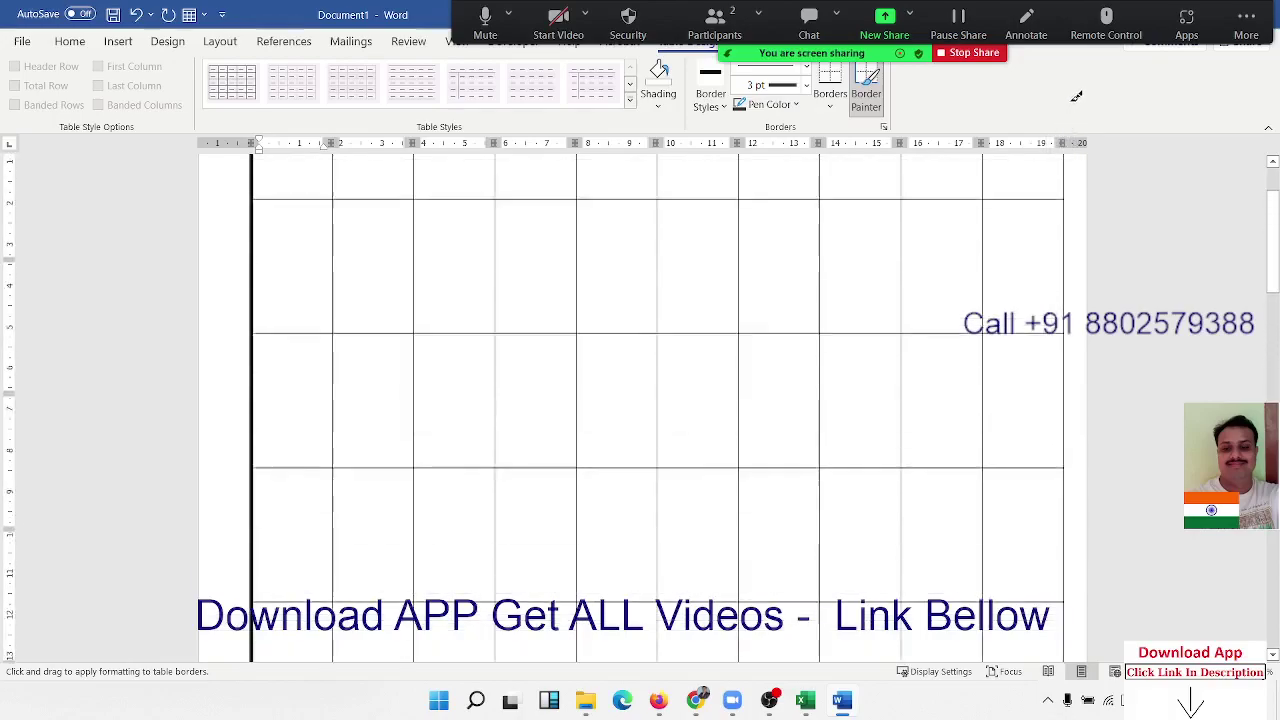
{"action": "left_click_drag", "start_coordinate": [1076, 96], "coordinate": [1072, 222]}
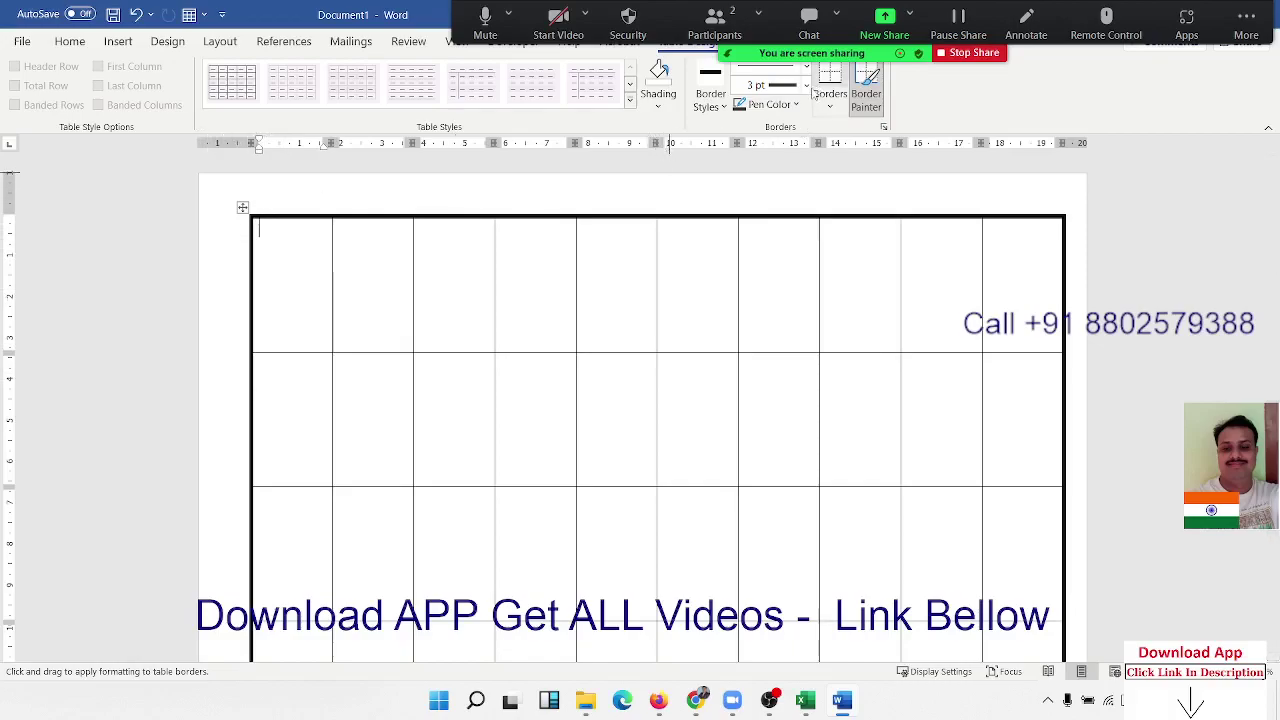
Step: Merge the table's first row into a single full-width cell
{"action": "key", "text": "Escape"}
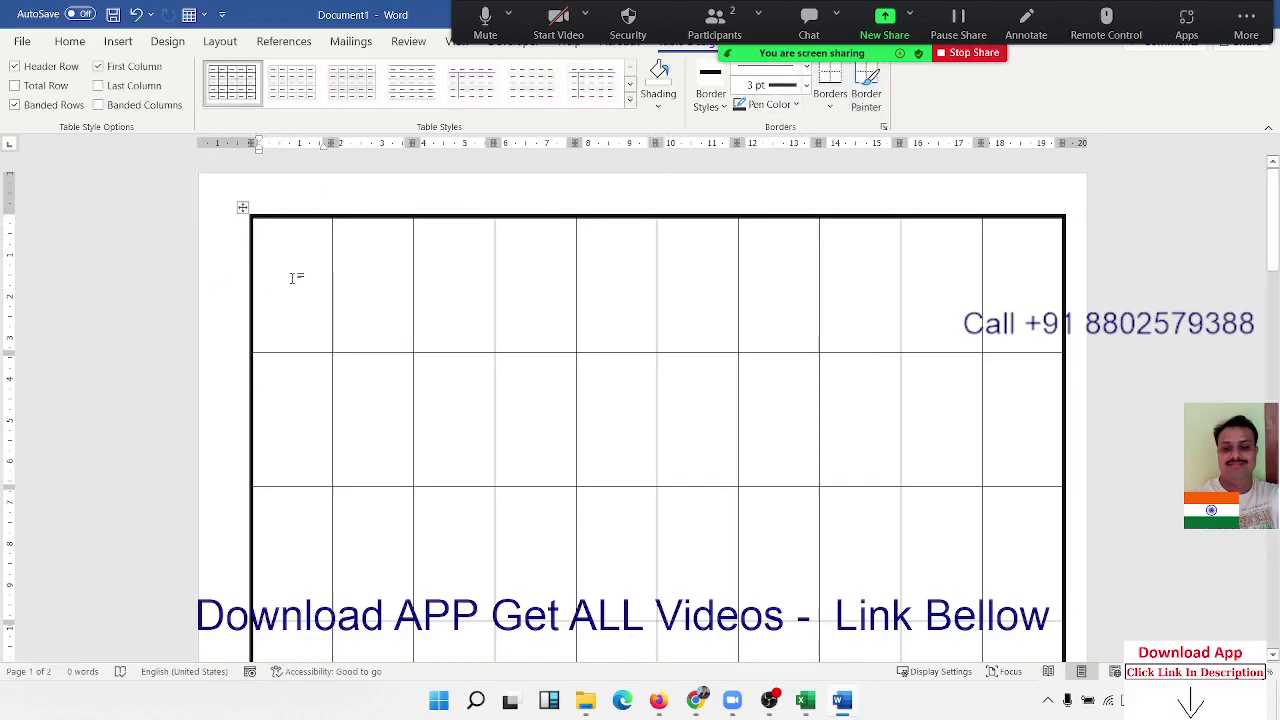
{"action": "left_click_drag", "start_coordinate": [293, 278], "coordinate": [973, 284]}
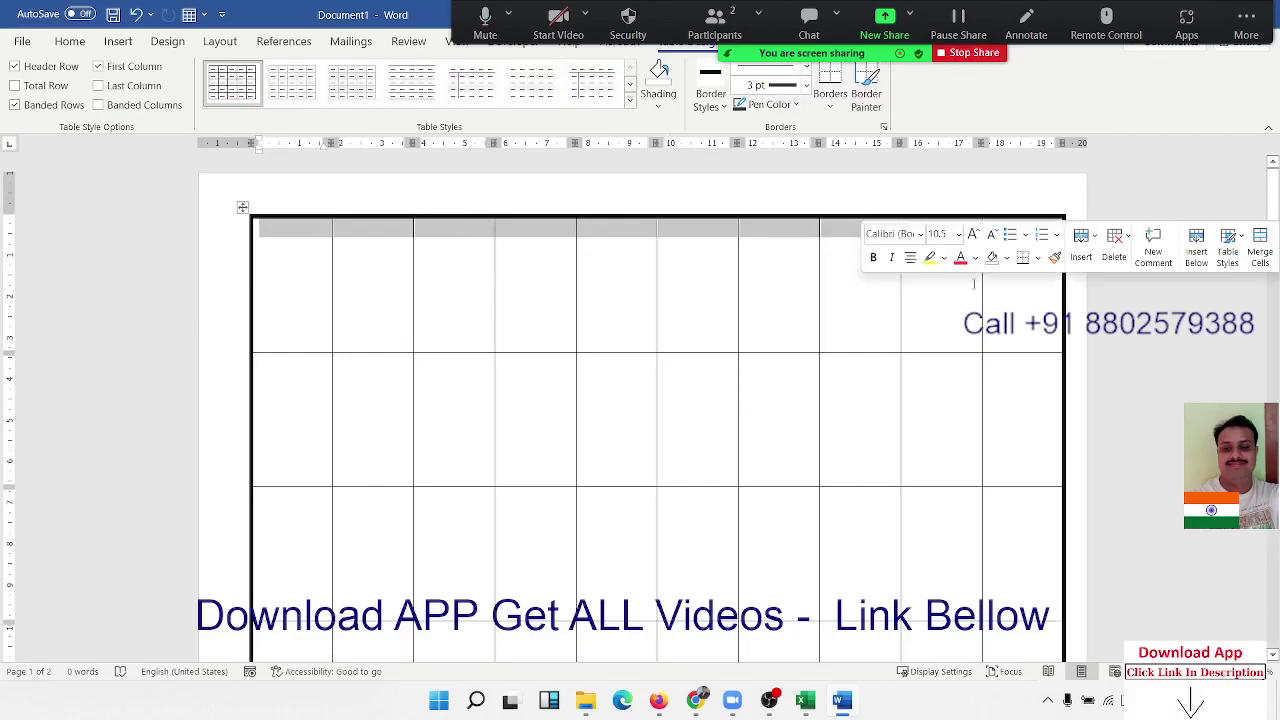
{"action": "right_click", "coordinate": [435, 232]}
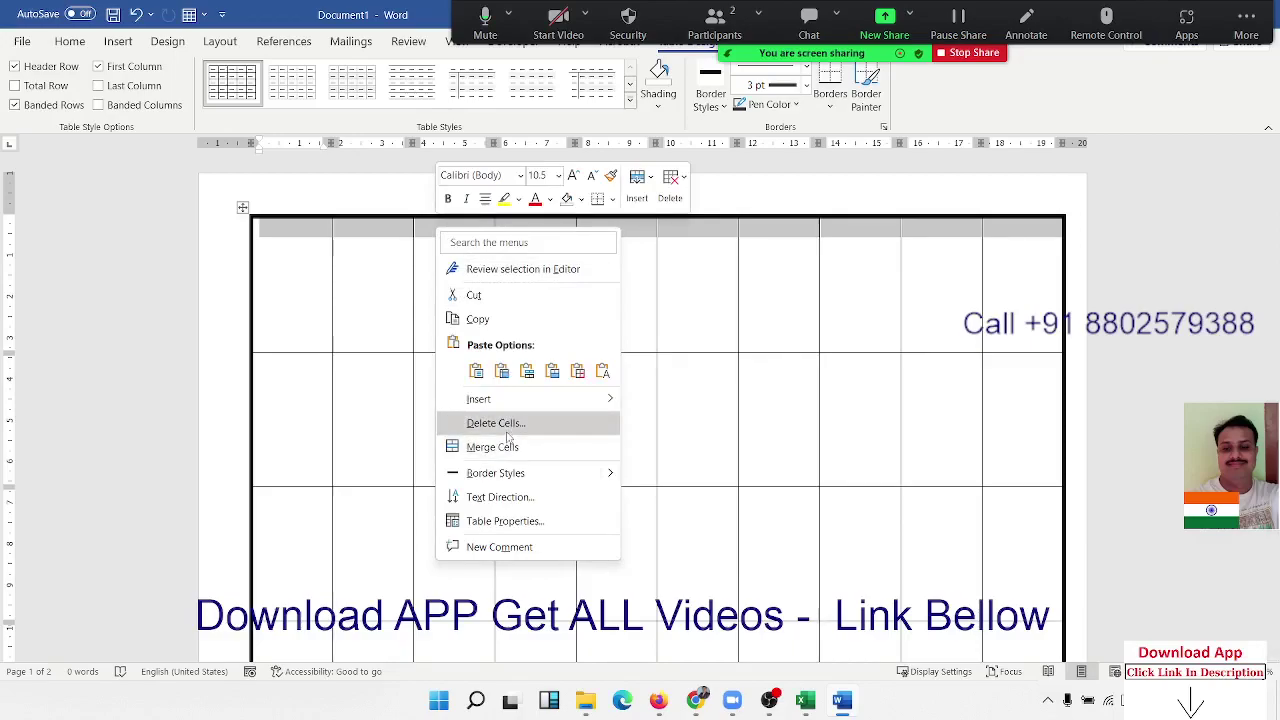
{"action": "left_click", "coordinate": [500, 447]}
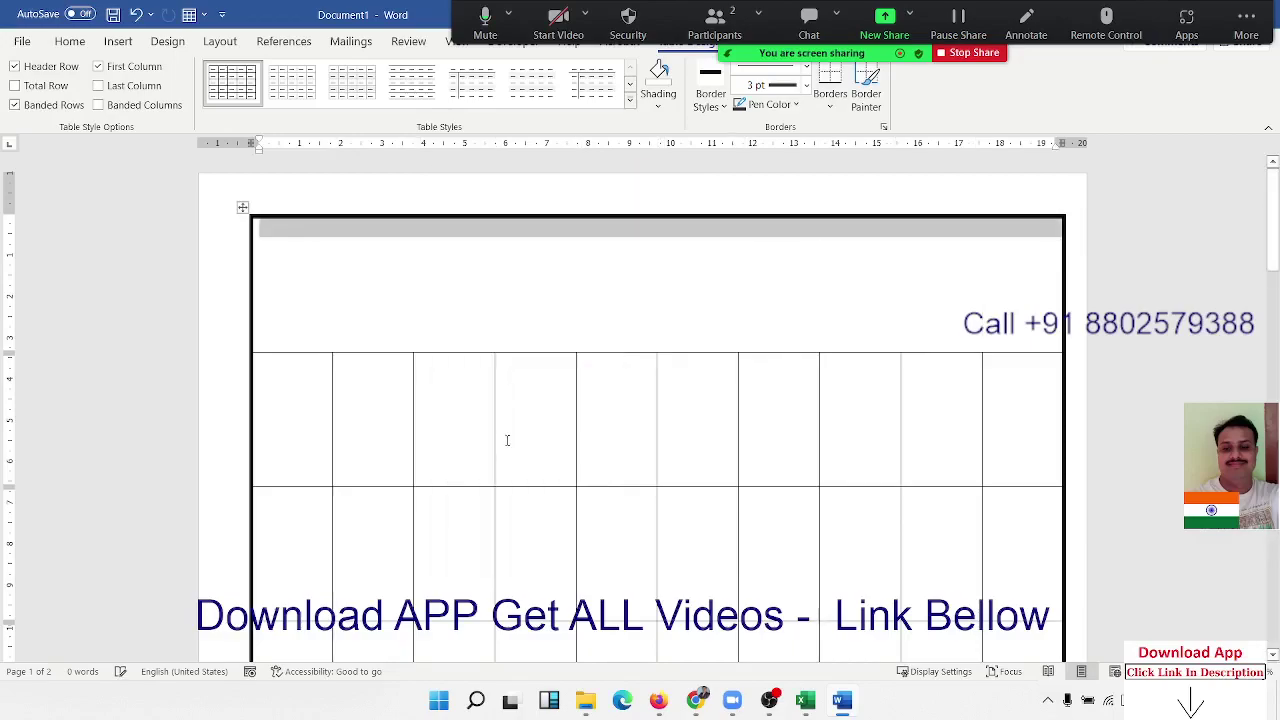
{"action": "left_click", "coordinate": [536, 328]}
Step: Merge the second row into one cell and drag the third row's bottom border up
{"action": "left_click_drag", "start_coordinate": [341, 431], "coordinate": [890, 403]}
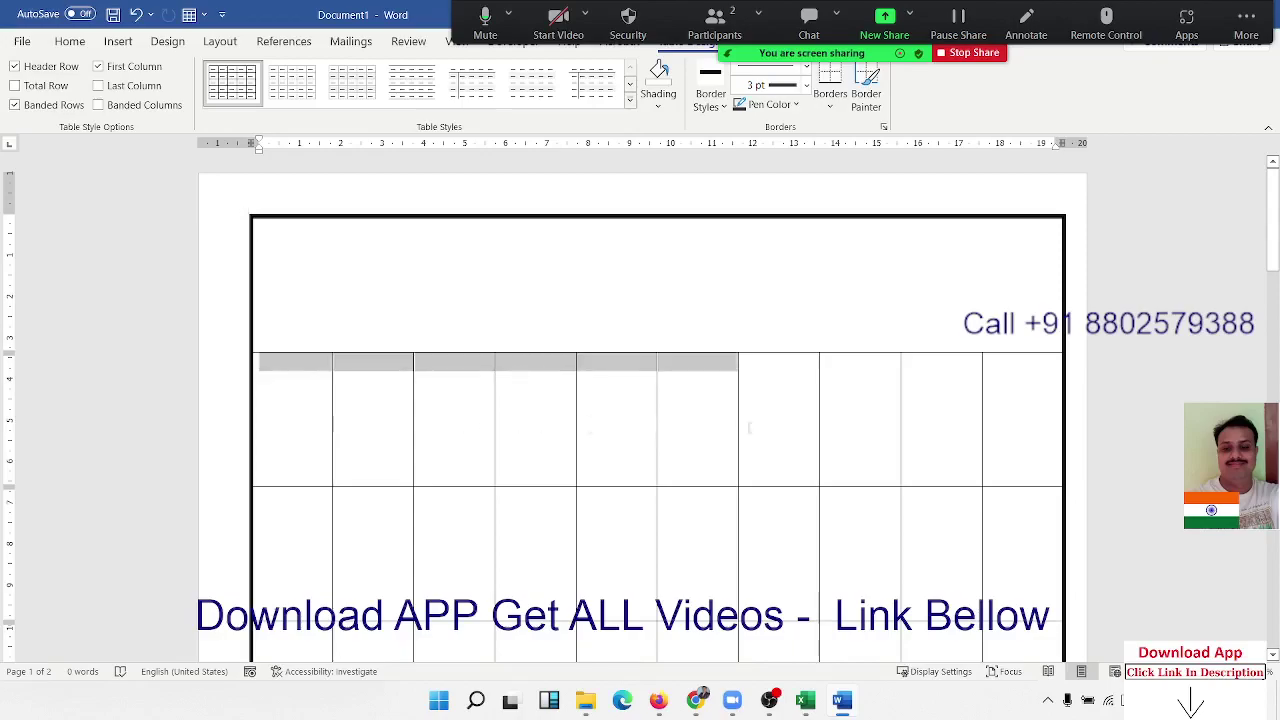
{"action": "right_click", "coordinate": [825, 394]}
{"action": "left_click", "coordinate": [868, 286]}
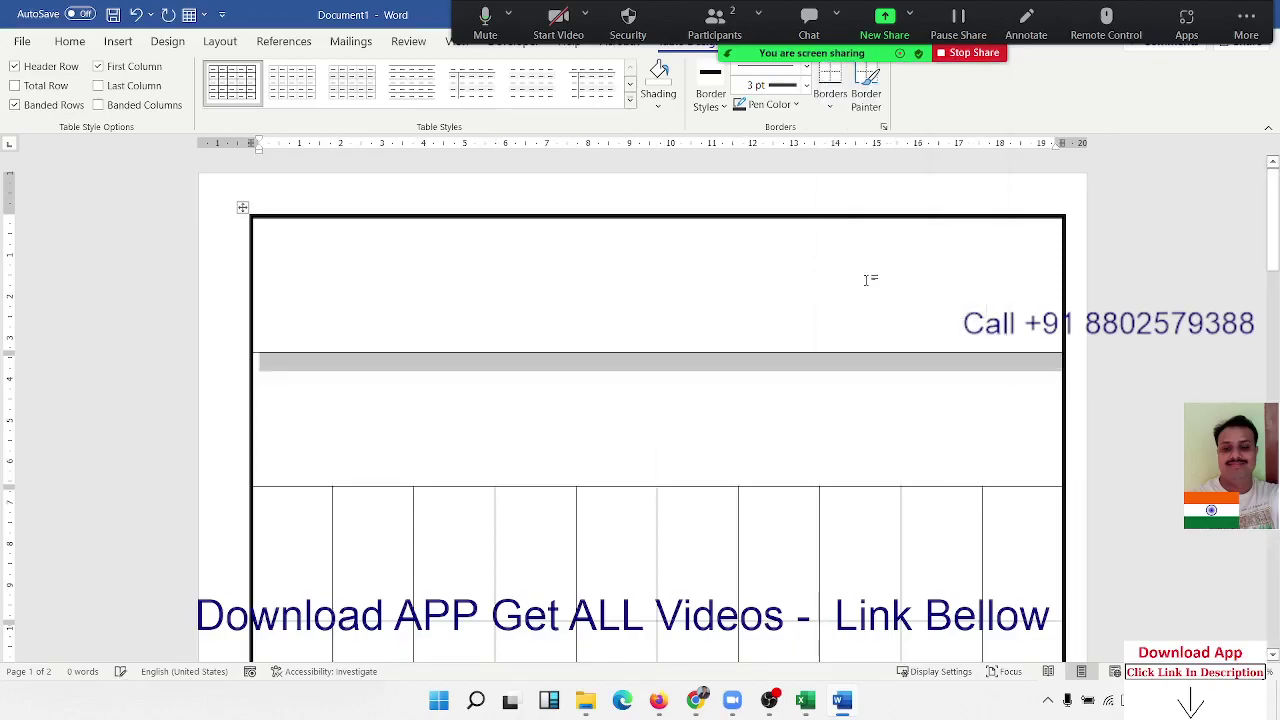
{"action": "left_click", "coordinate": [570, 528]}
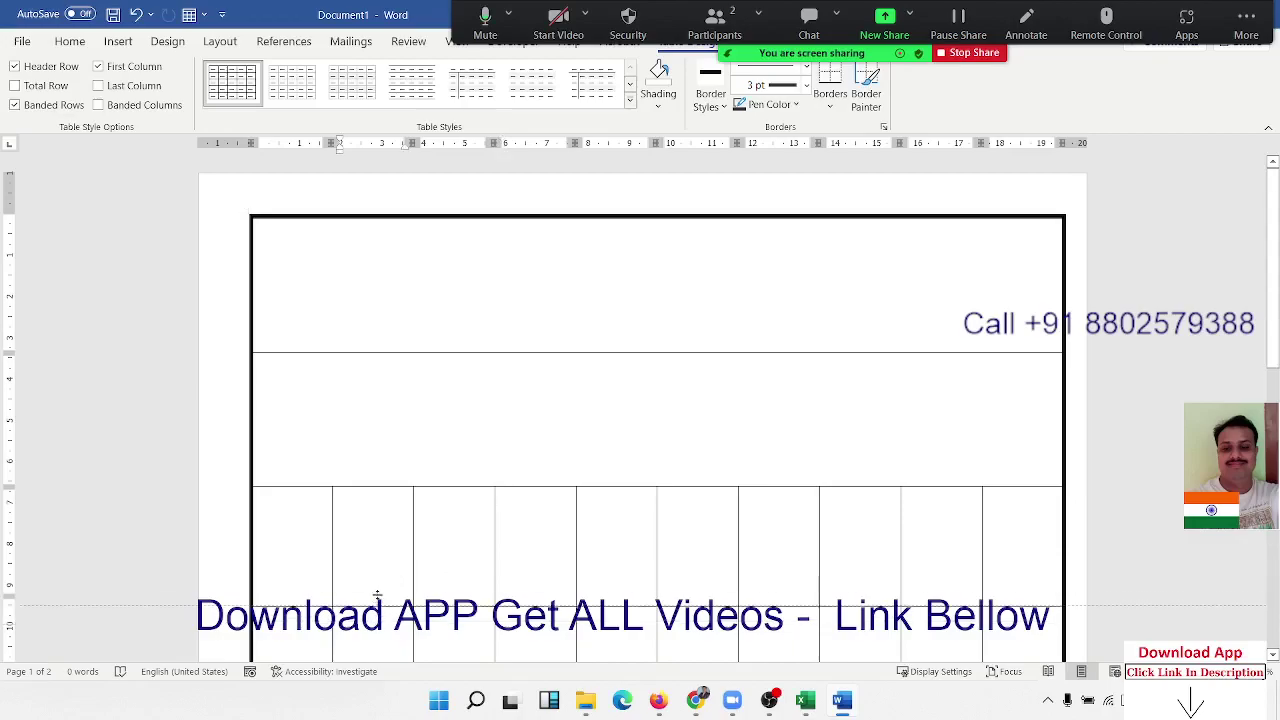
{"action": "left_click_drag", "start_coordinate": [375, 621], "coordinate": [386, 522]}
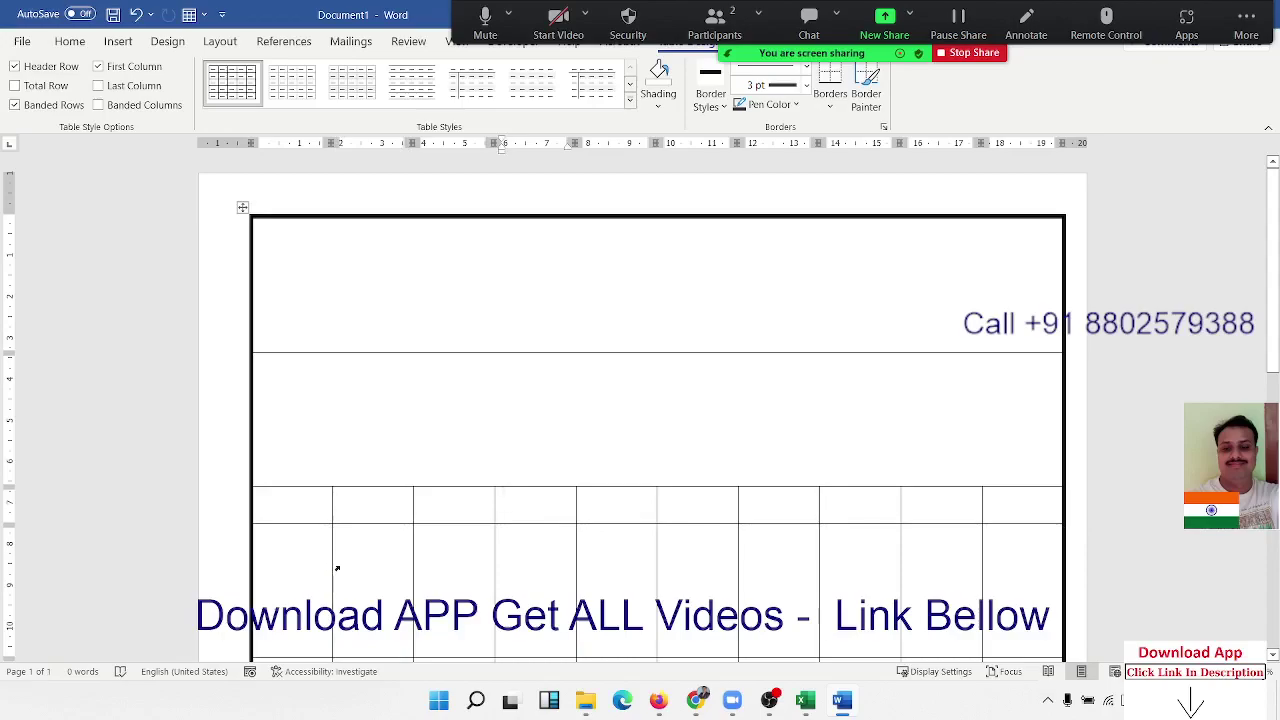
Step: Type 'GSTIN. :' and, on the next line, 'SATATE CODE :' in the merged top cell
{"action": "scroll", "coordinate": [337, 568], "scroll_direction": "down", "scroll_amount": 3}
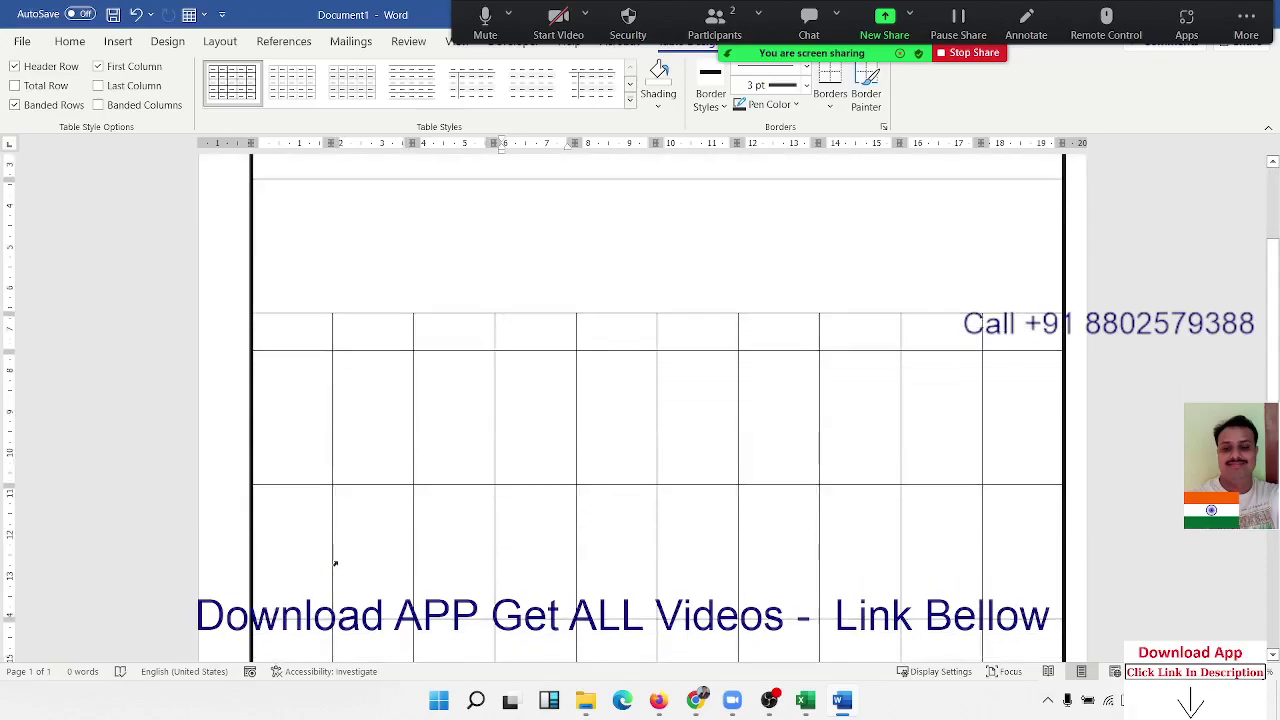
{"action": "scroll", "coordinate": [335, 563], "scroll_direction": "up", "scroll_amount": 3}
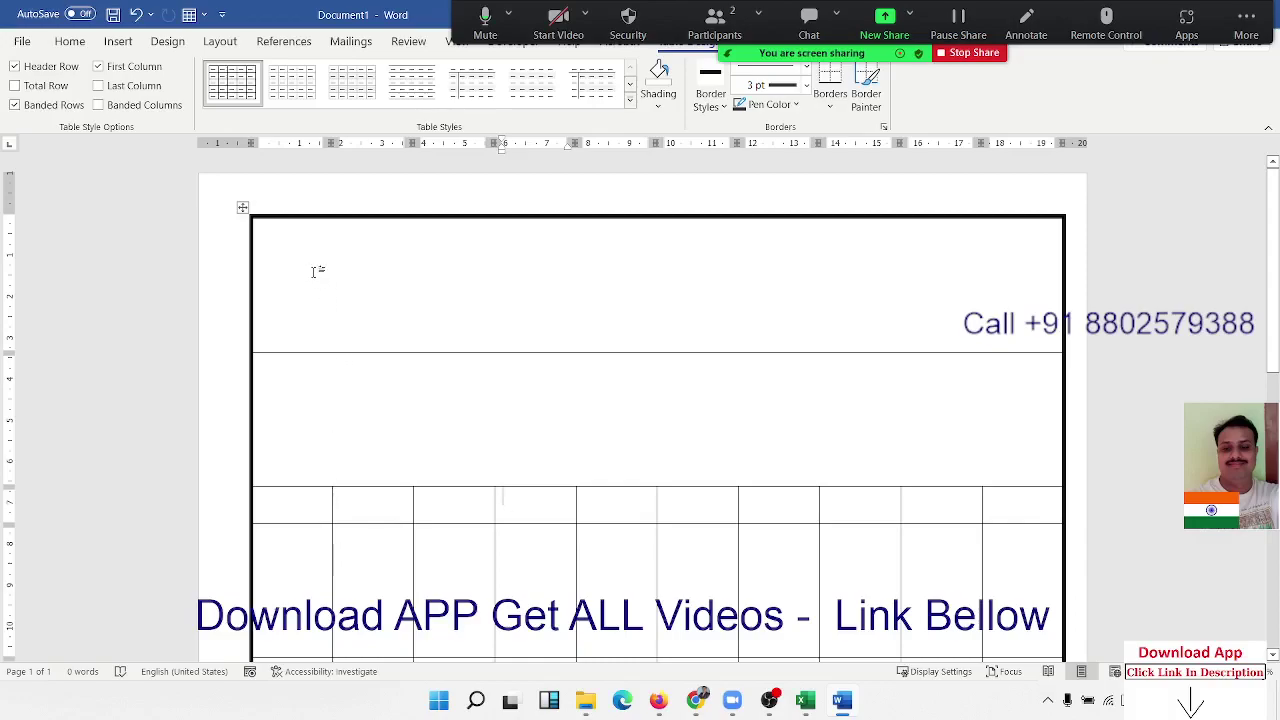
{"action": "left_click", "coordinate": [303, 225]}
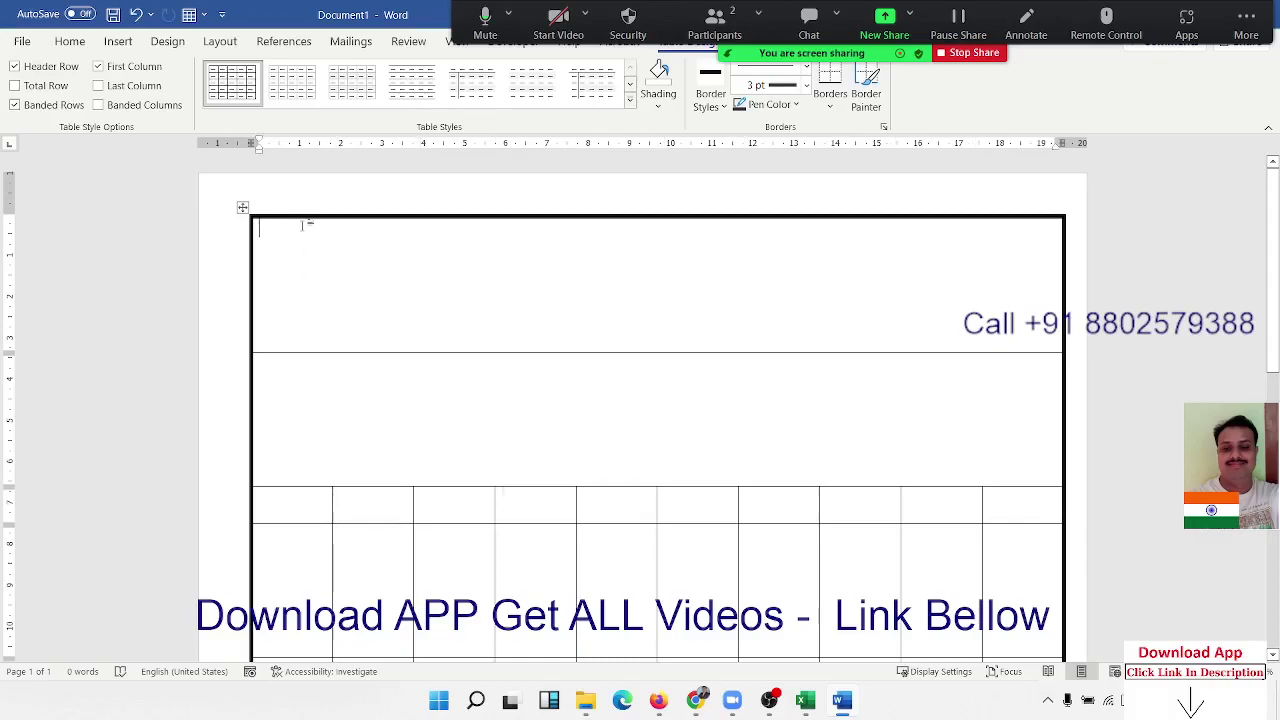
{"action": "type", "text": "G"}
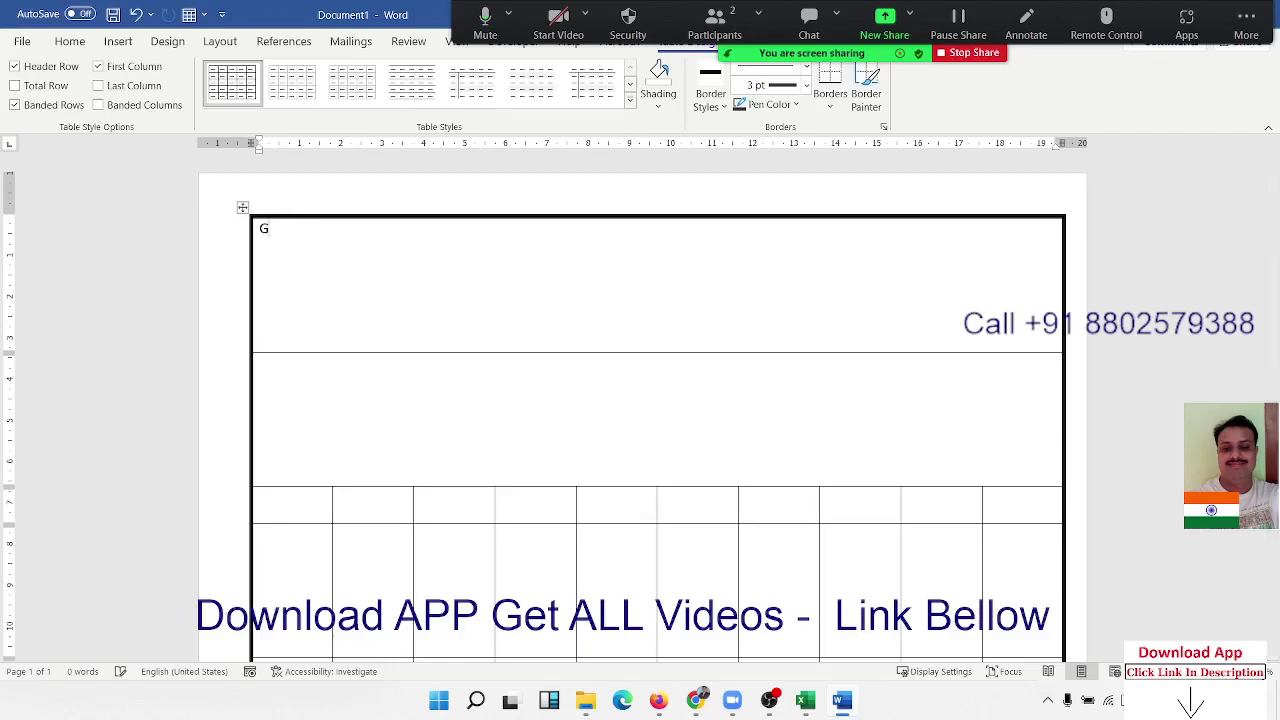
{"action": "type", "text": "STIN."}
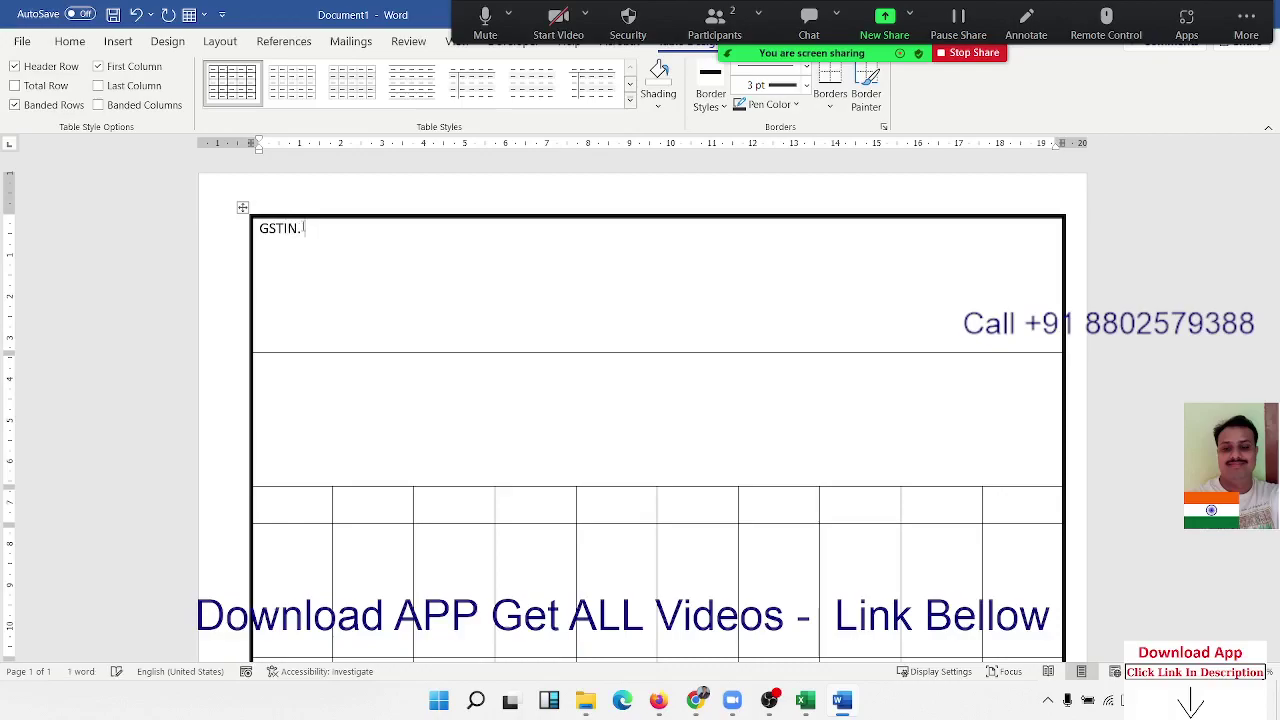
{"action": "type", "text": ": "}
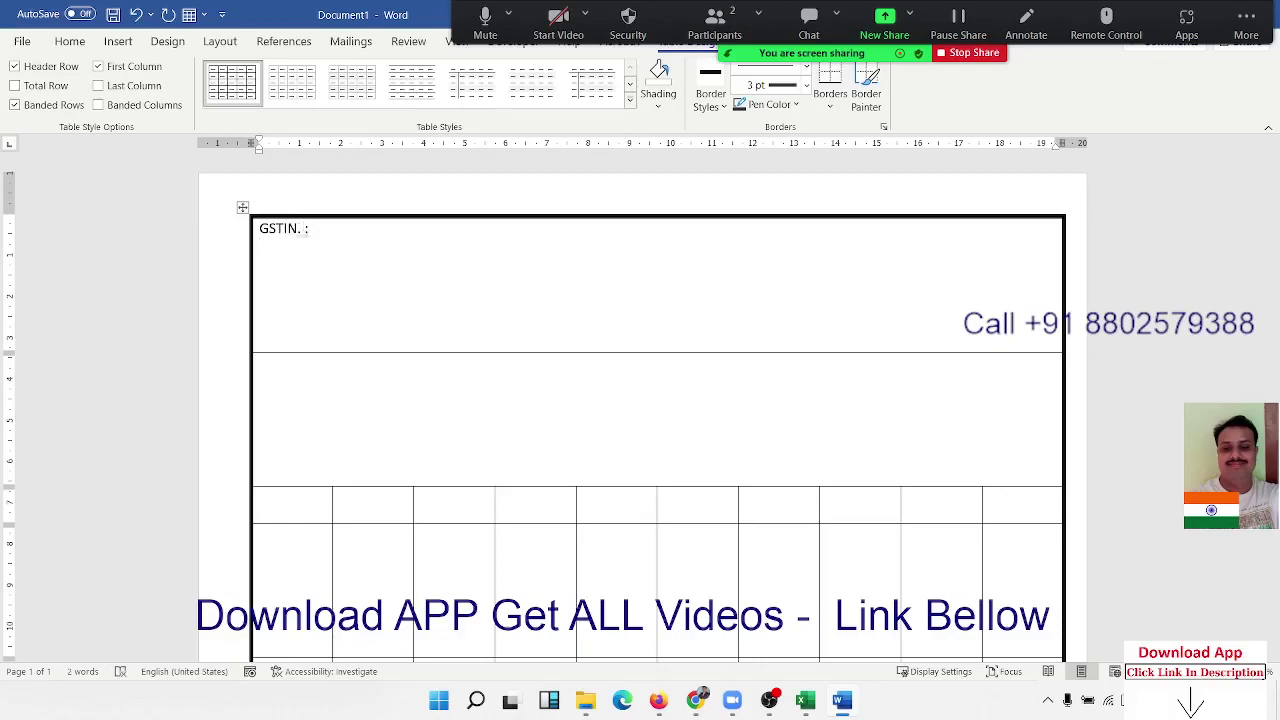
{"action": "type", "text": "St"}
{"action": "type", "text": "a"}
{"action": "key", "text": "BackSpace"}
{"action": "type", "text": "ATA"}
{"action": "type", "text": "TE C"}
{"action": "type", "text": "ODE"}
{"action": "type", "text": " :"}
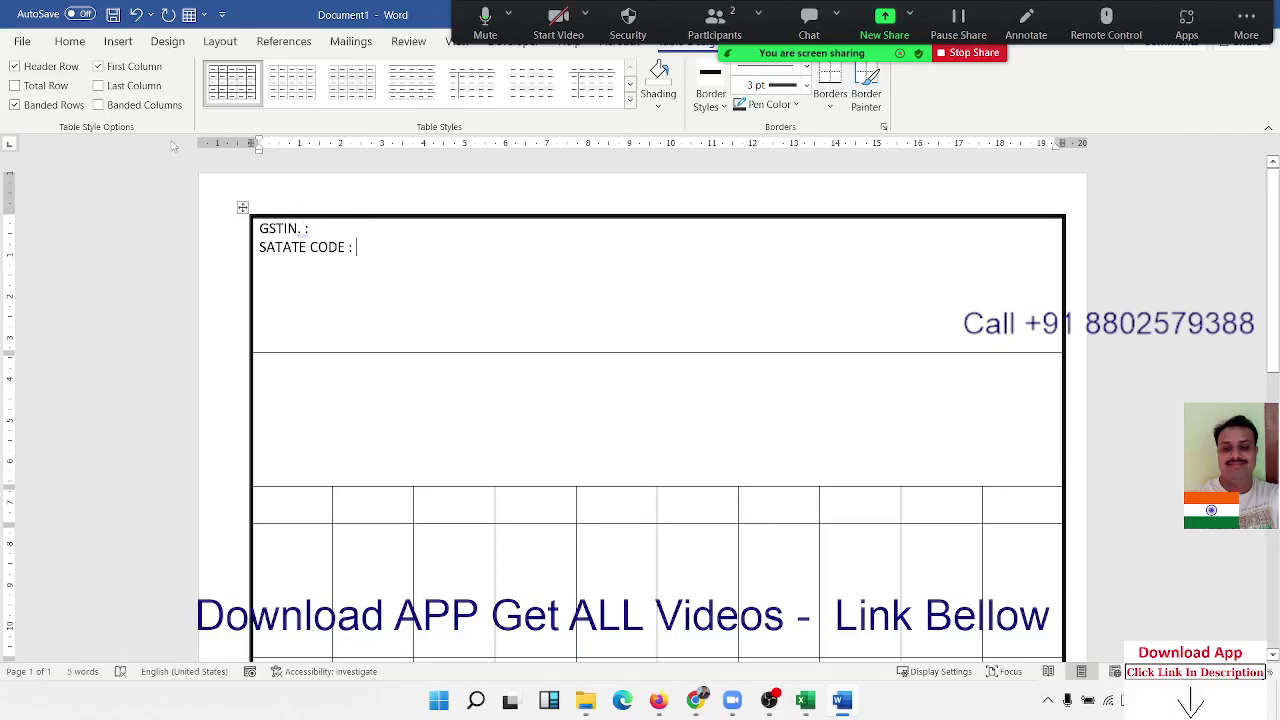
Step: Try drawing a small table beside the state code label, then undo it
{"action": "left_click", "coordinate": [120, 42]}
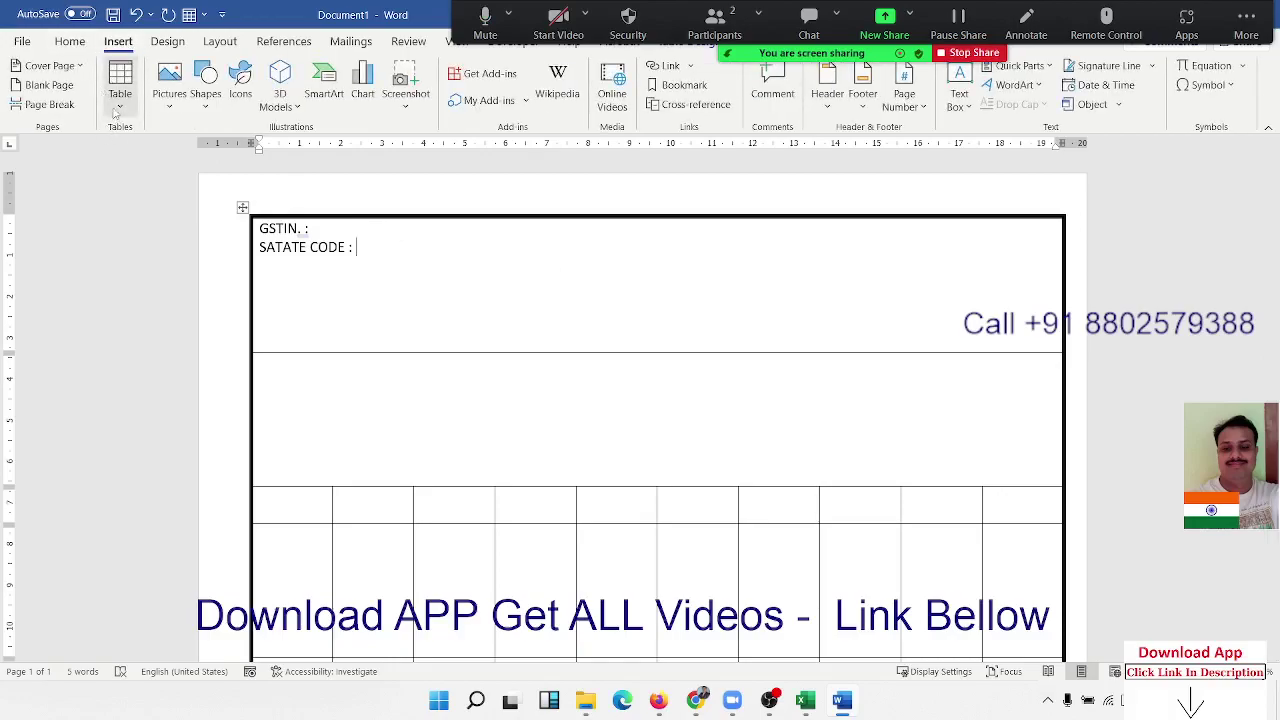
{"action": "left_click", "coordinate": [120, 85]}
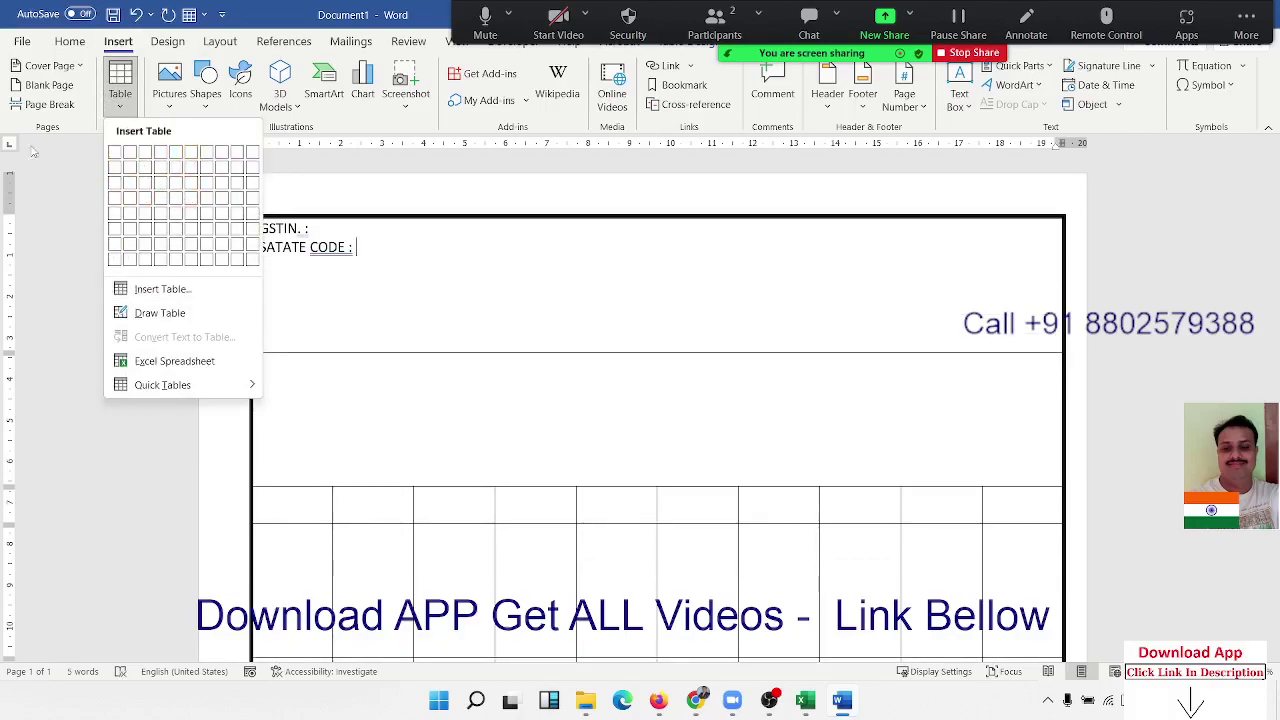
{"action": "left_click", "coordinate": [157, 315]}
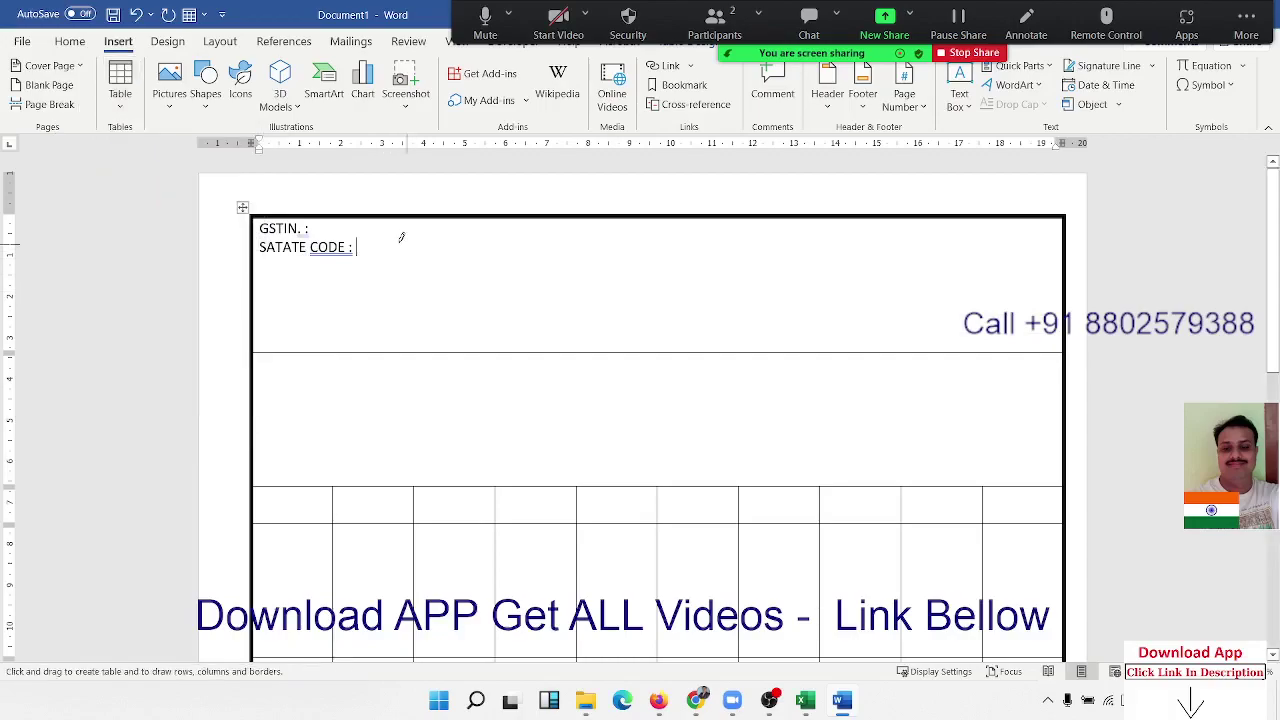
{"action": "mouse_move", "coordinate": [367, 244]}
{"action": "left_mouse_down"}
{"action": "mouse_move", "coordinate": [431, 259]}
{"action": "mouse_move", "coordinate": [398, 278]}
{"action": "left_mouse_up"}
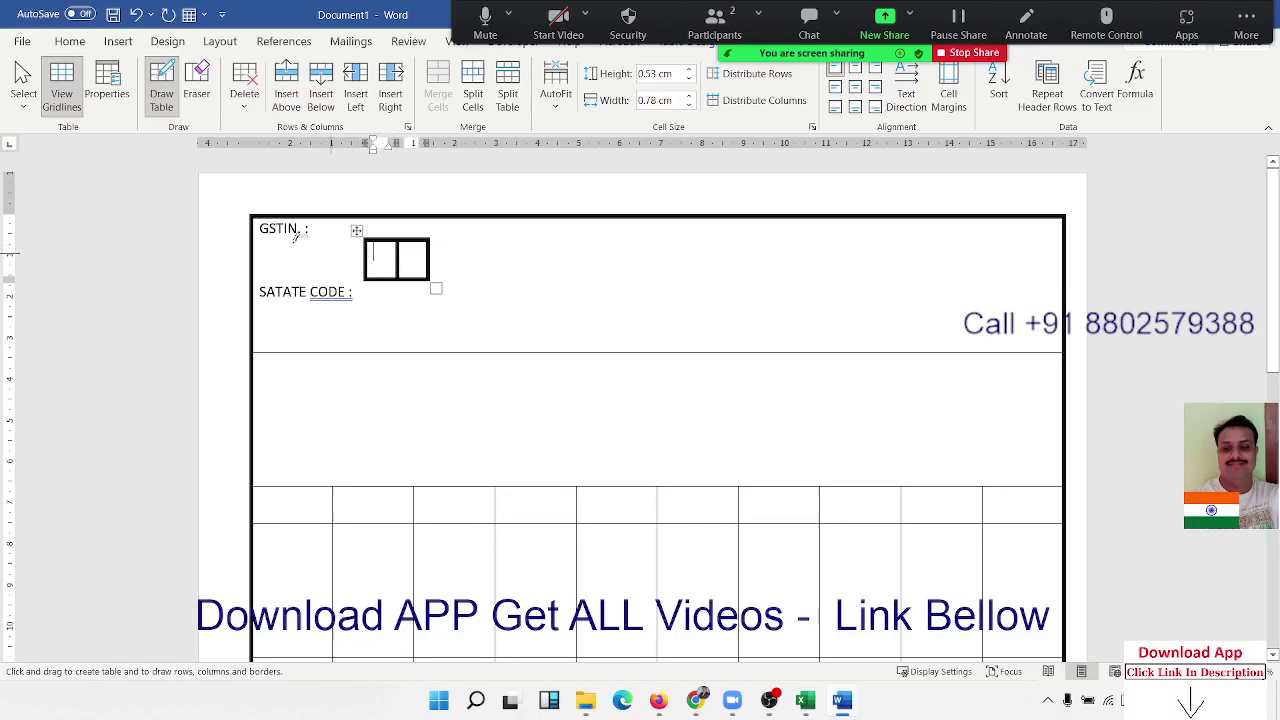
{"action": "left_click", "coordinate": [220, 249]}
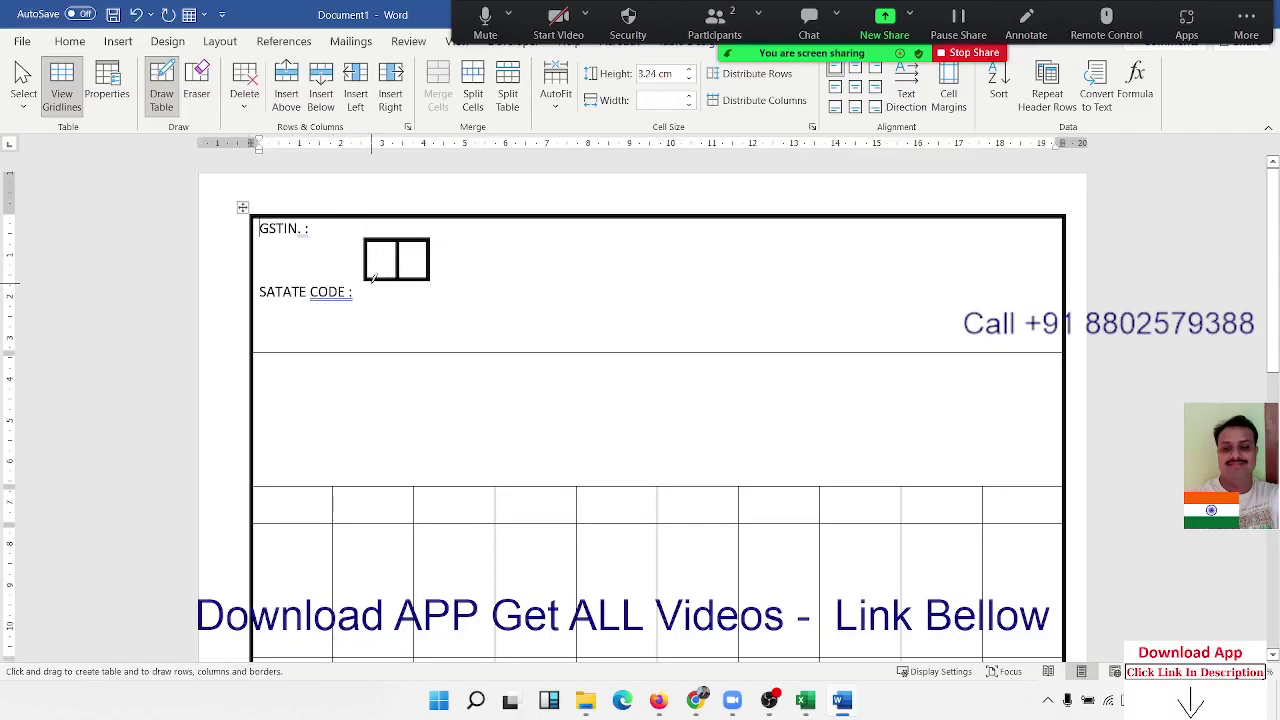
{"action": "key", "text": "Escape"}
{"action": "left_click", "coordinate": [383, 263]}
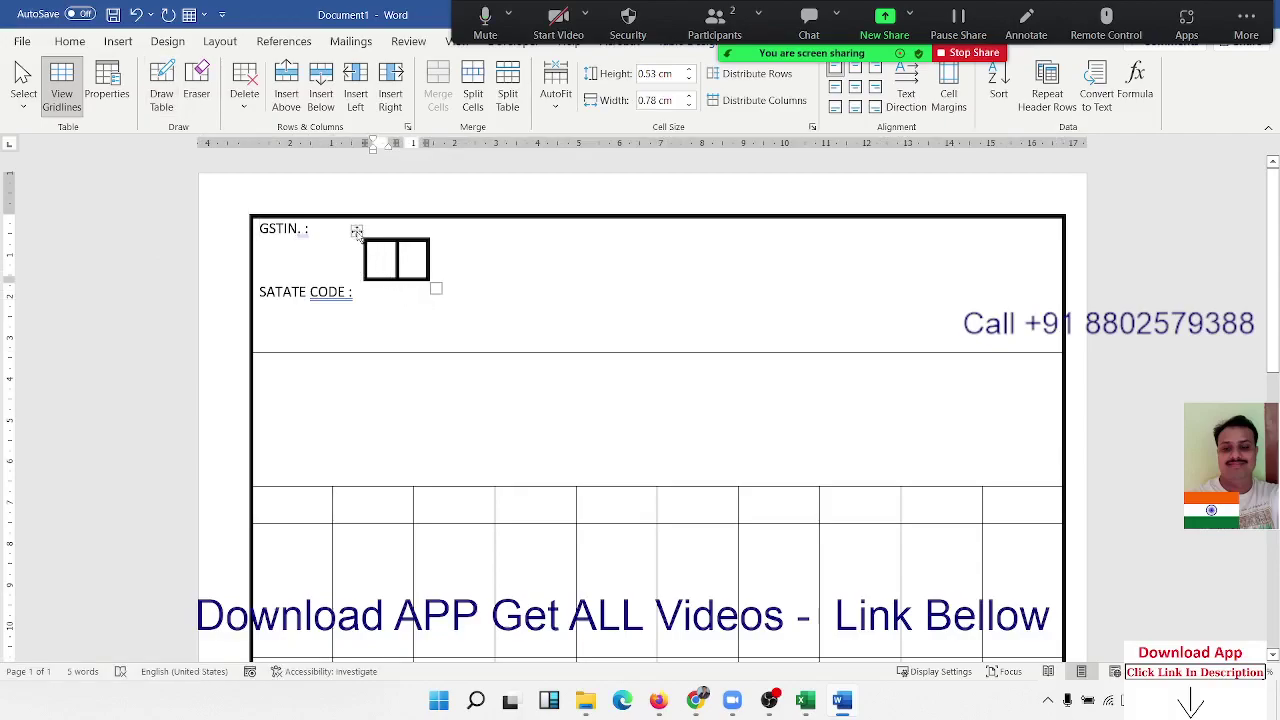
{"action": "mouse_move", "coordinate": [357, 231]}
{"action": "left_mouse_down"}
{"action": "mouse_move", "coordinate": [358, 272]}
{"action": "mouse_move", "coordinate": [360, 215]}
{"action": "left_mouse_up"}
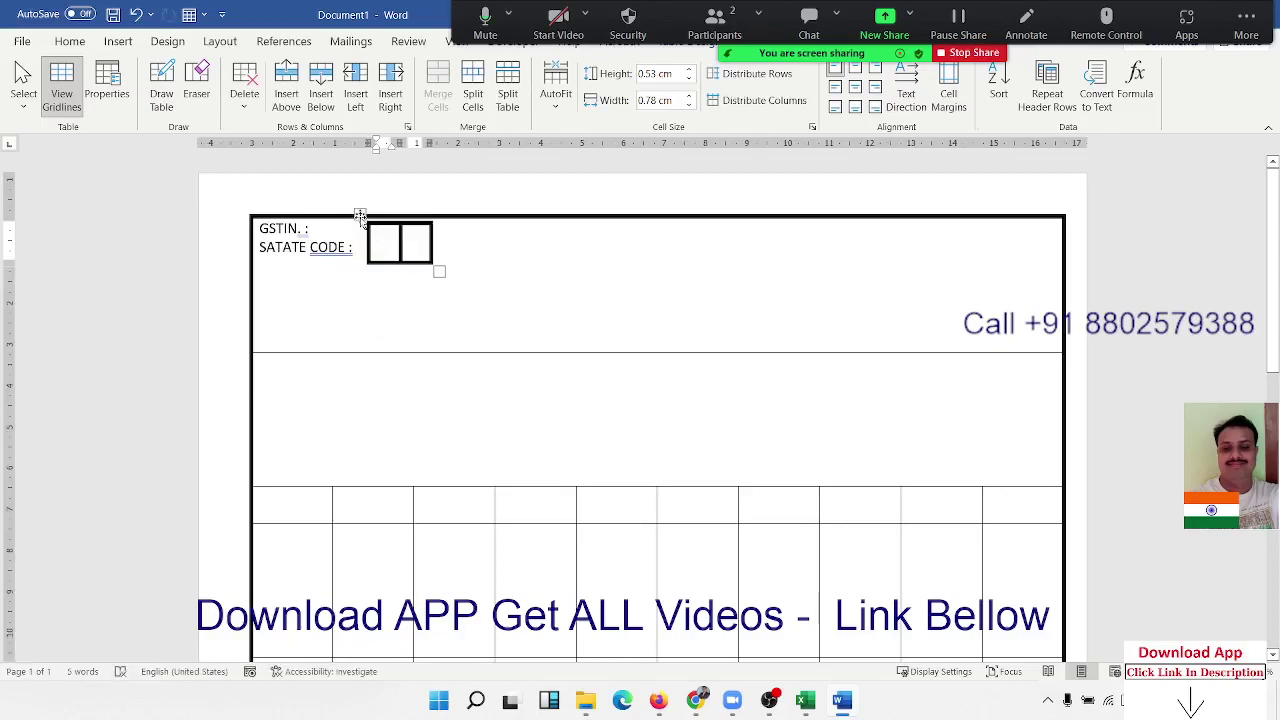
{"action": "left_click", "coordinate": [360, 215]}
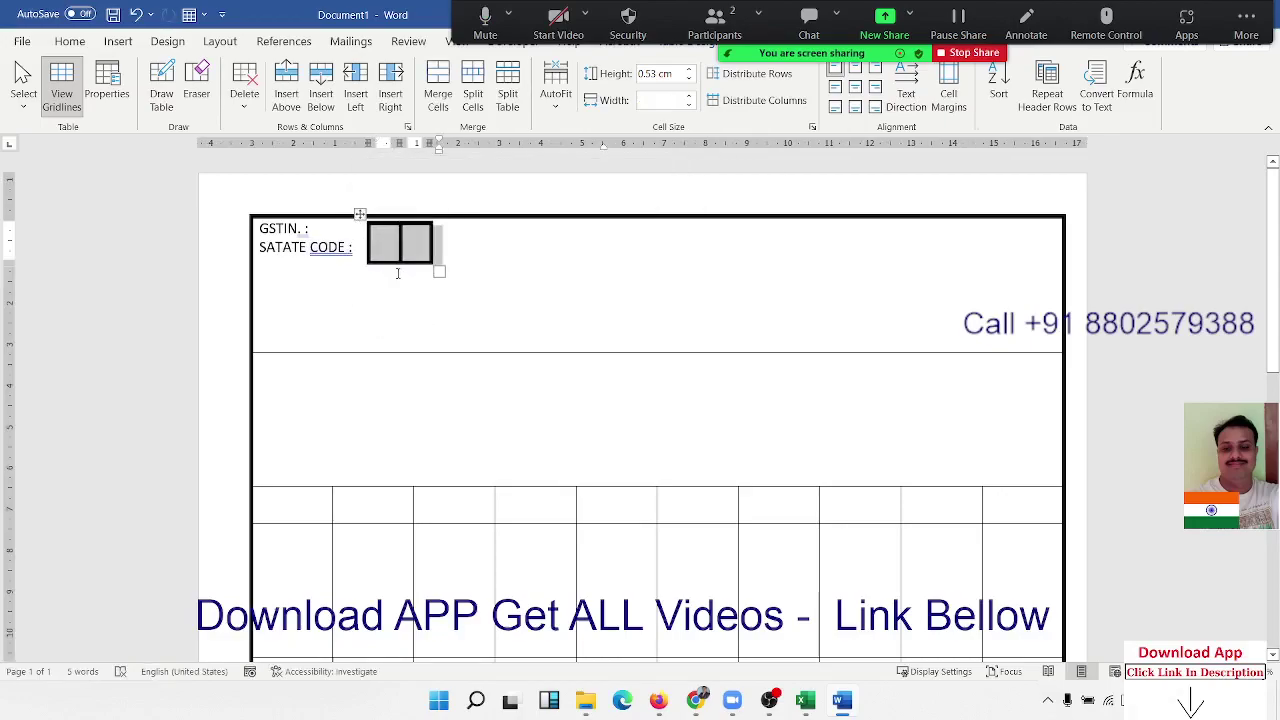
{"action": "key", "text": "ctrl+z"}
{"action": "key", "text": "ctrl+z"}
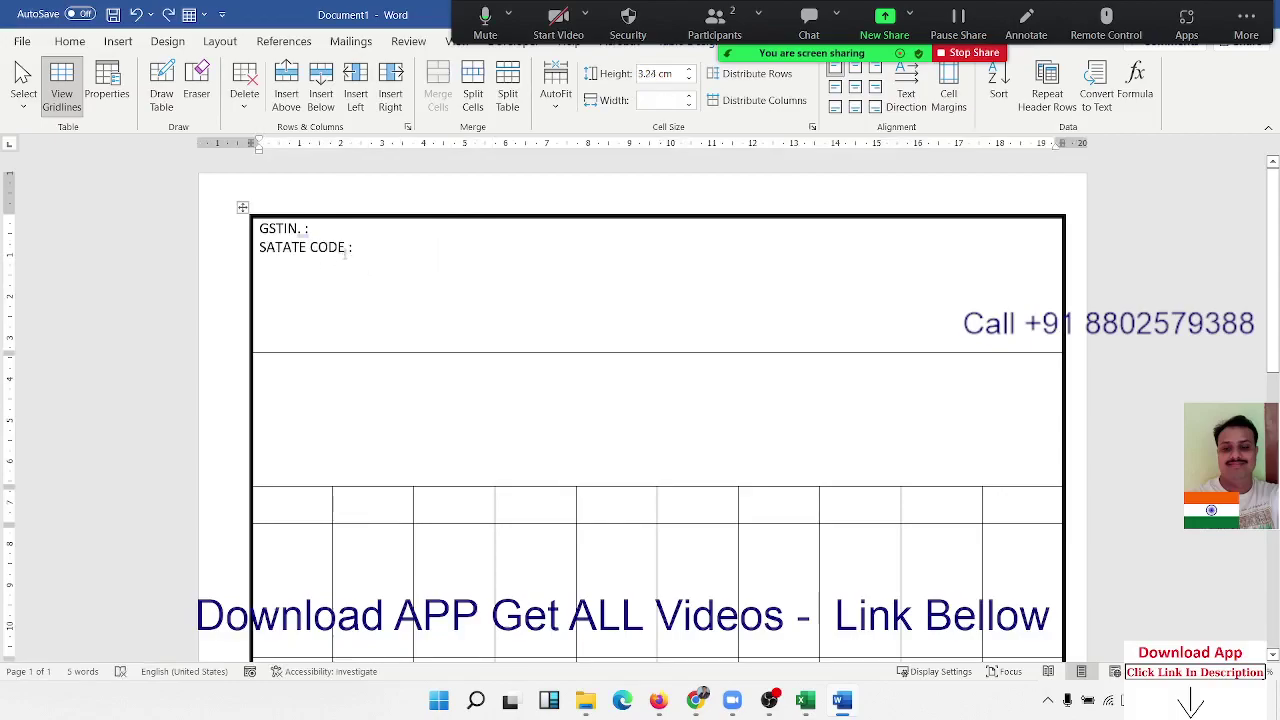
Step: Delete the GSTIN and state code labels and leftover colon, leaving a blank line above the table
{"action": "left_click_drag", "start_coordinate": [345, 250], "coordinate": [222, 214]}
{"action": "key", "text": "Delete"}
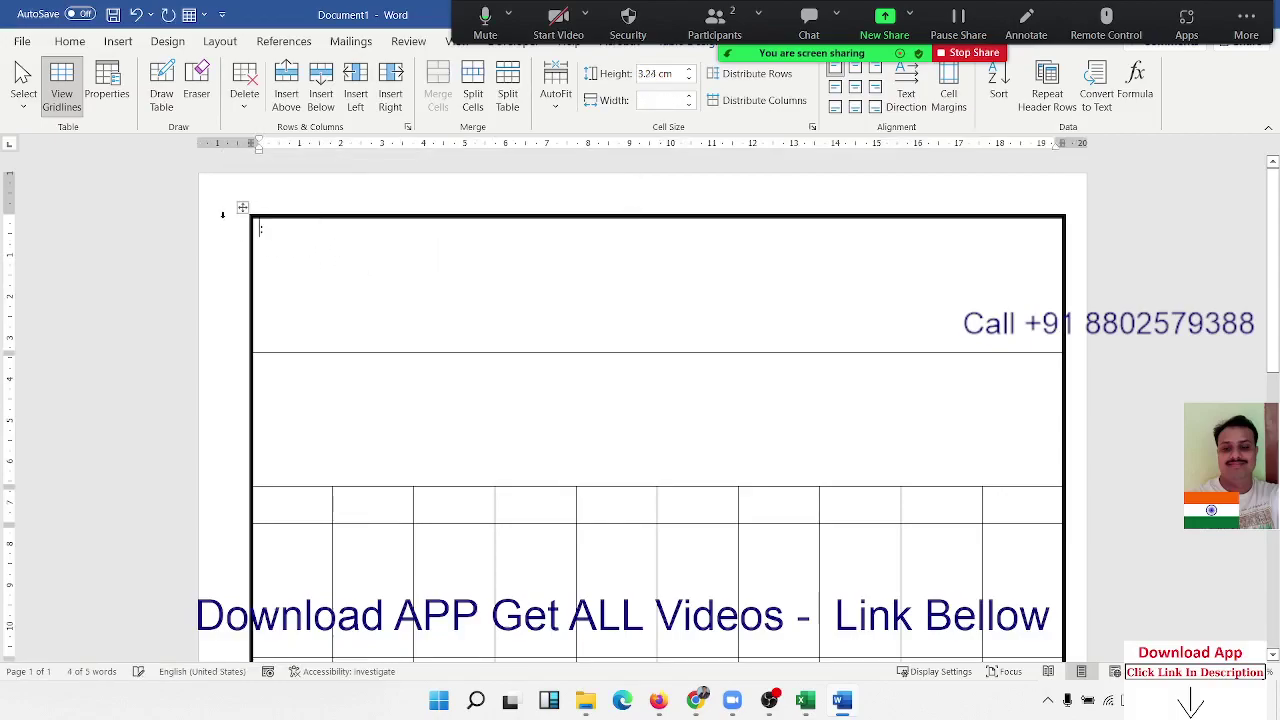
{"action": "key", "text": "Return"}
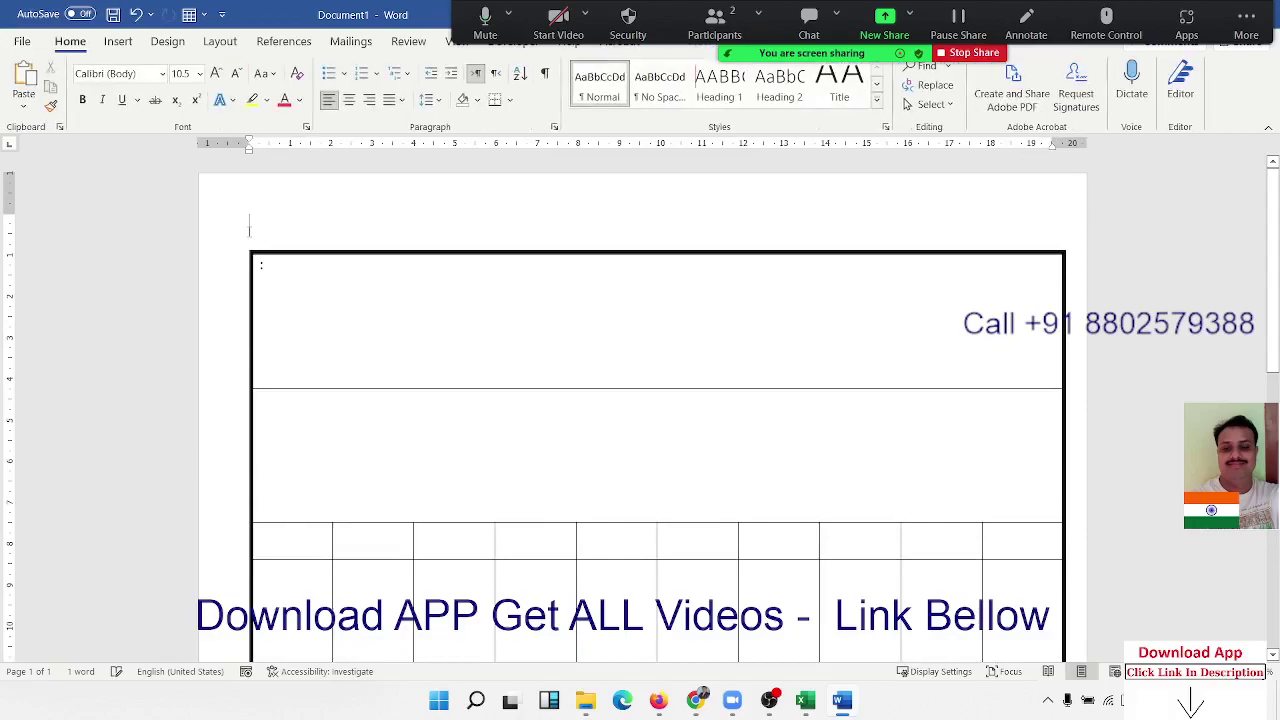
{"action": "left_click", "coordinate": [268, 266]}
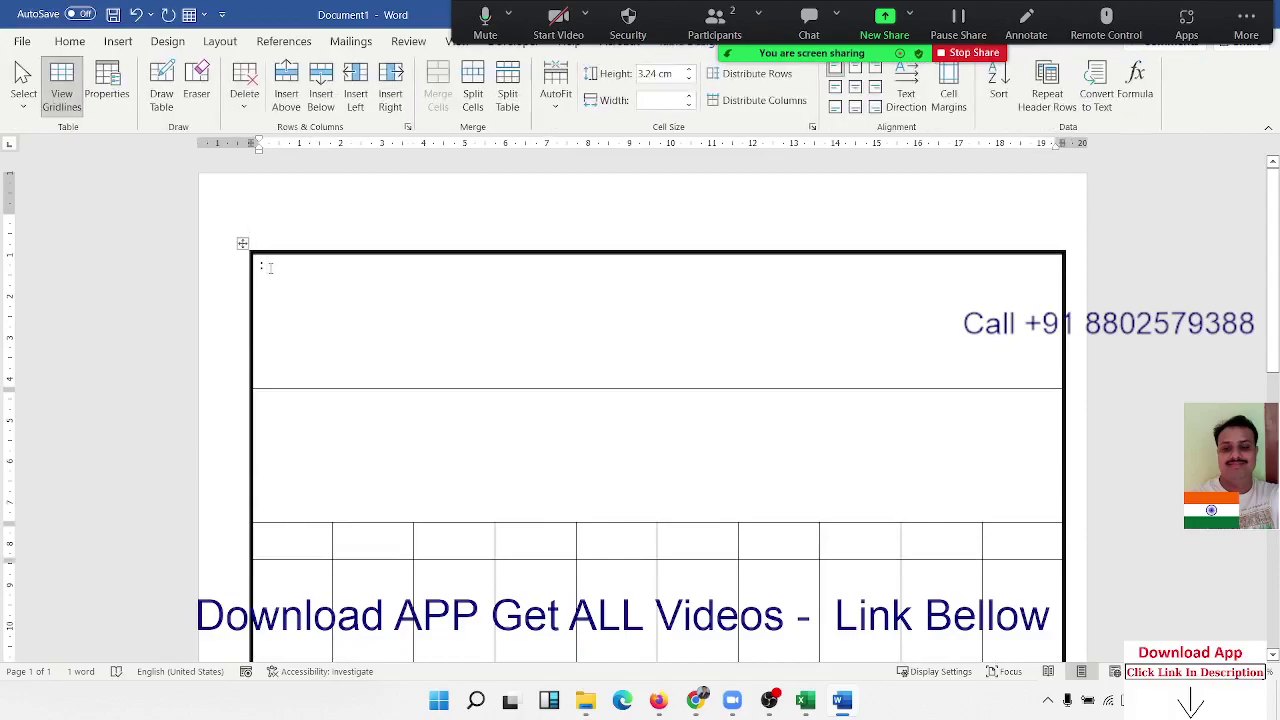
{"action": "key", "text": "BackSpace"}
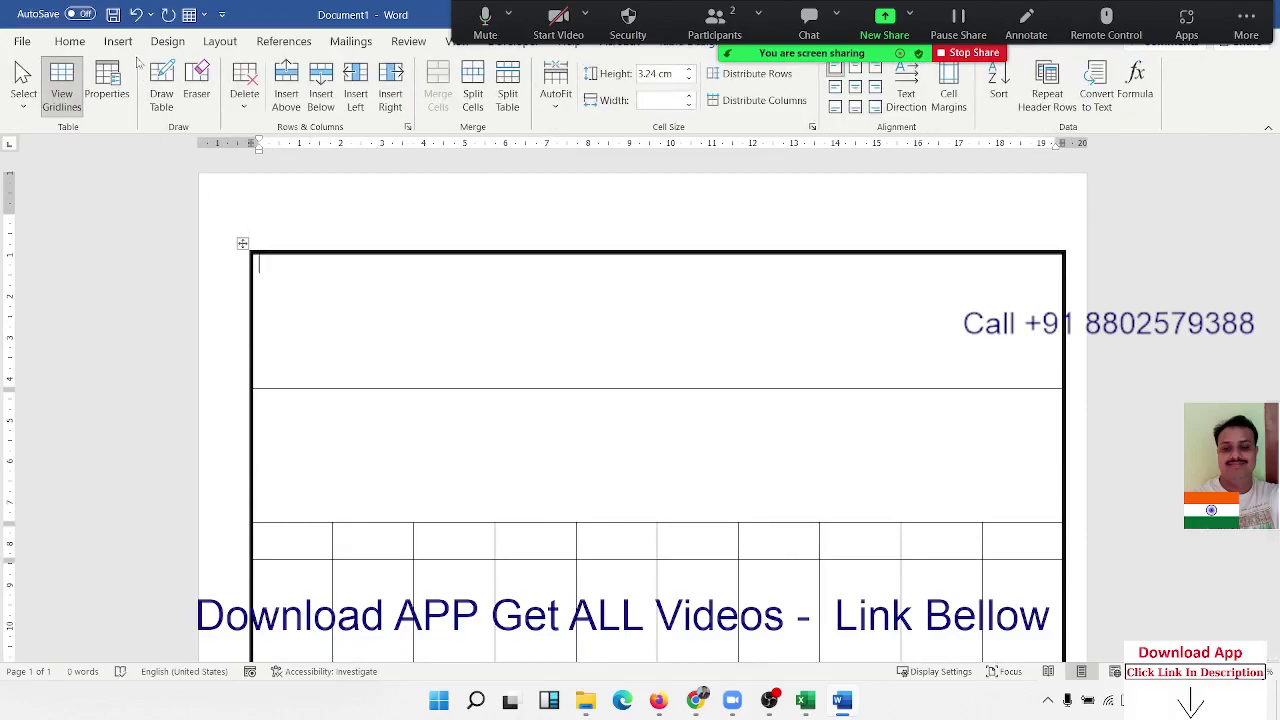
{"action": "left_click", "coordinate": [118, 41]}
{"action": "left_click", "coordinate": [118, 105]}
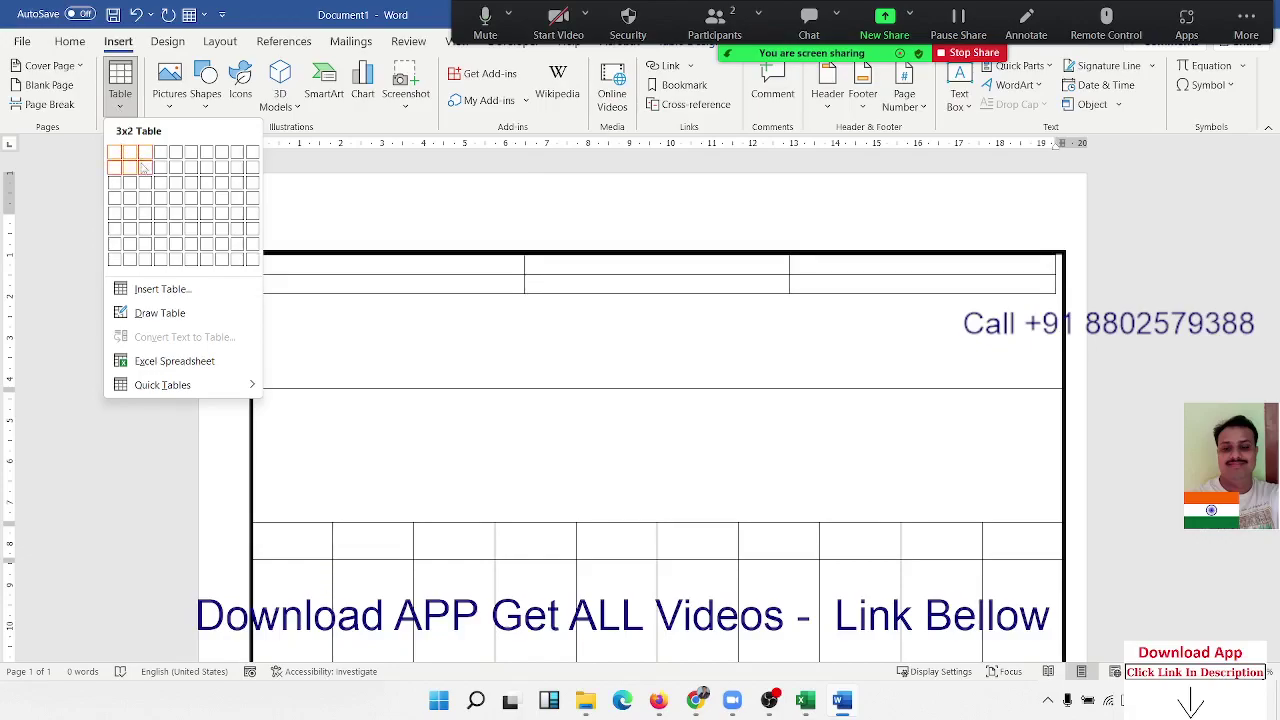
Step: Insert a 3-column, 2-row table in the top cell and shrink it into the top-left corner
{"action": "left_click", "coordinate": [144, 169]}
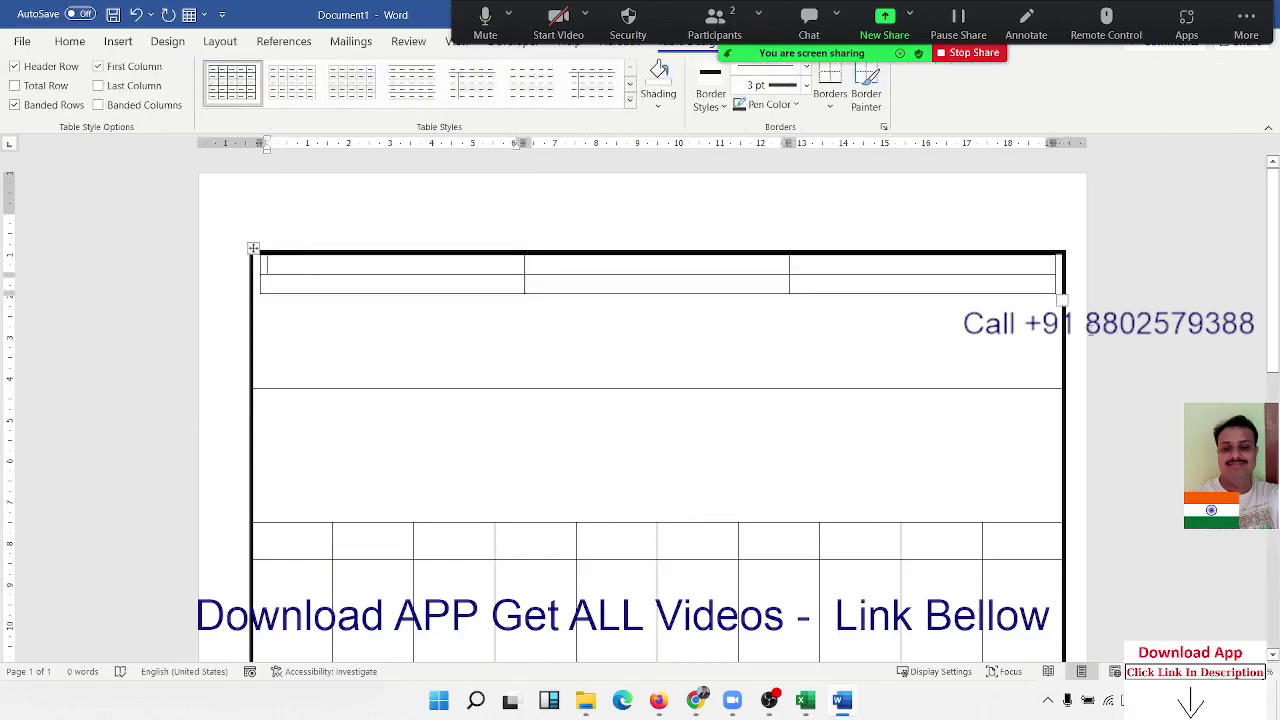
{"action": "mouse_move", "coordinate": [1062, 298]}
{"action": "left_mouse_down"}
{"action": "mouse_move", "coordinate": [348, 295]}
{"action": "mouse_move", "coordinate": [362, 282]}
{"action": "left_mouse_up"}
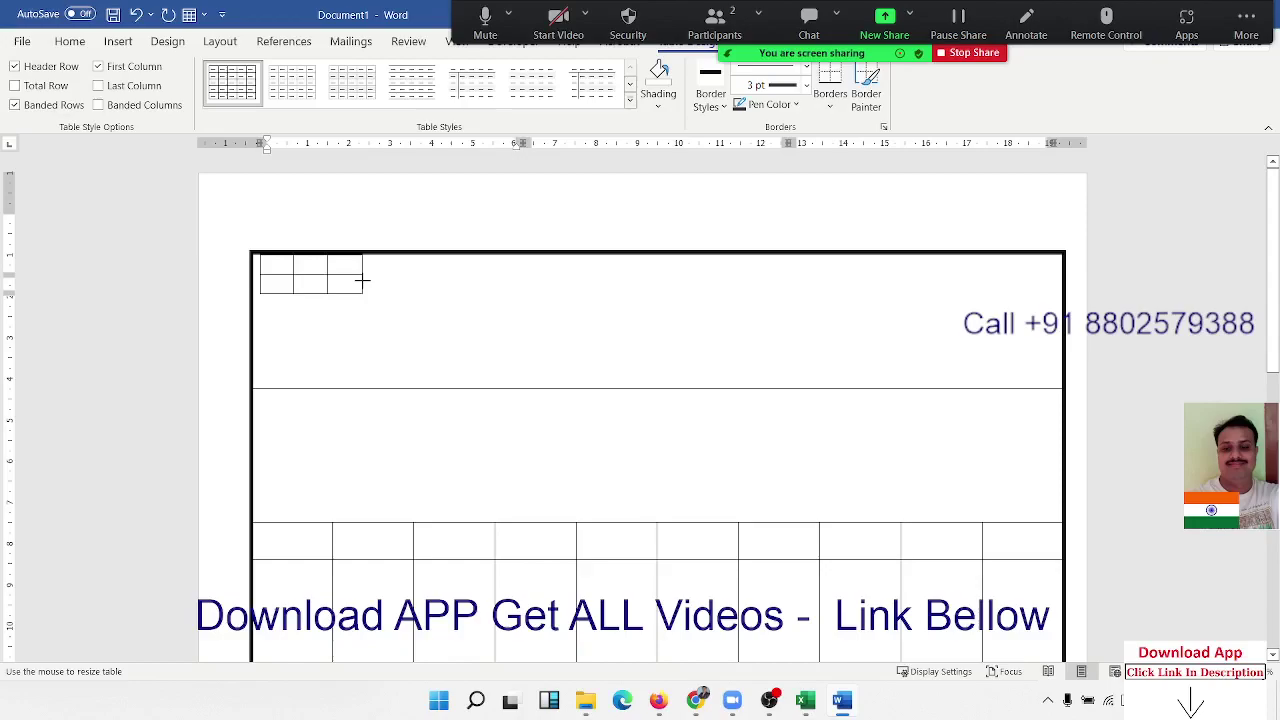
{"action": "left_click_drag", "start_coordinate": [362, 283], "coordinate": [362, 284]}
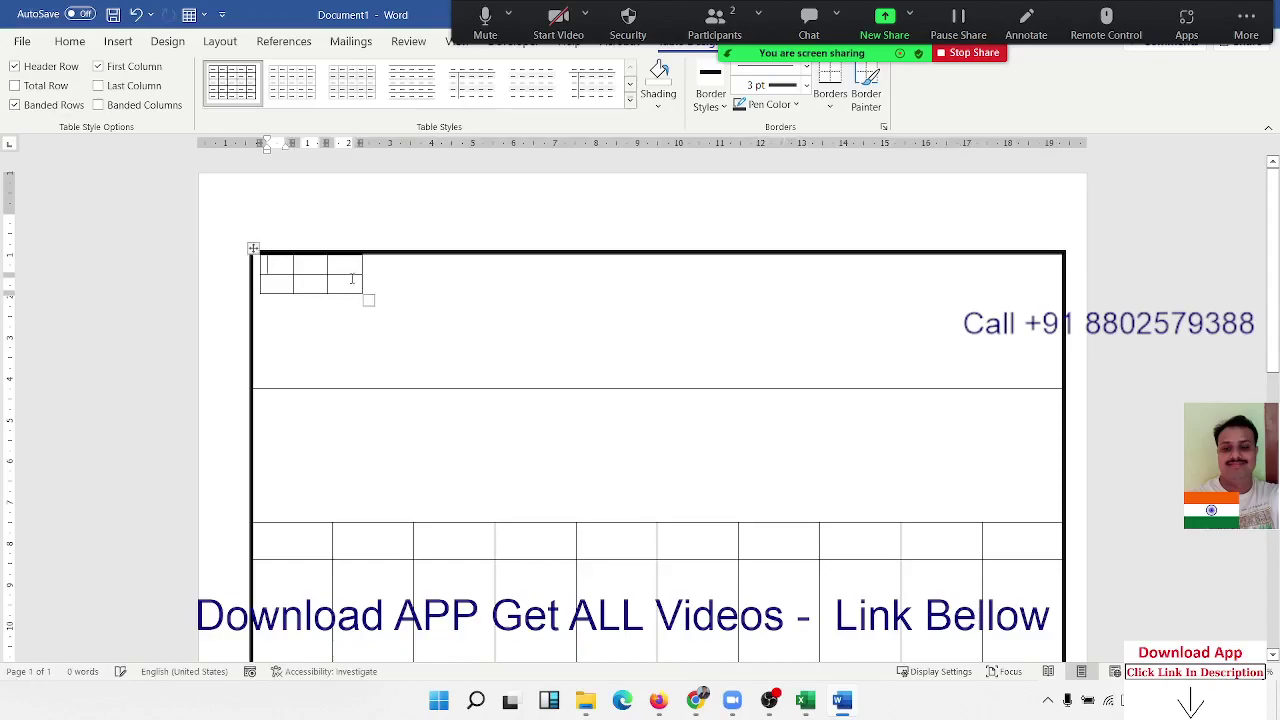
{"action": "left_click", "coordinate": [254, 248]}
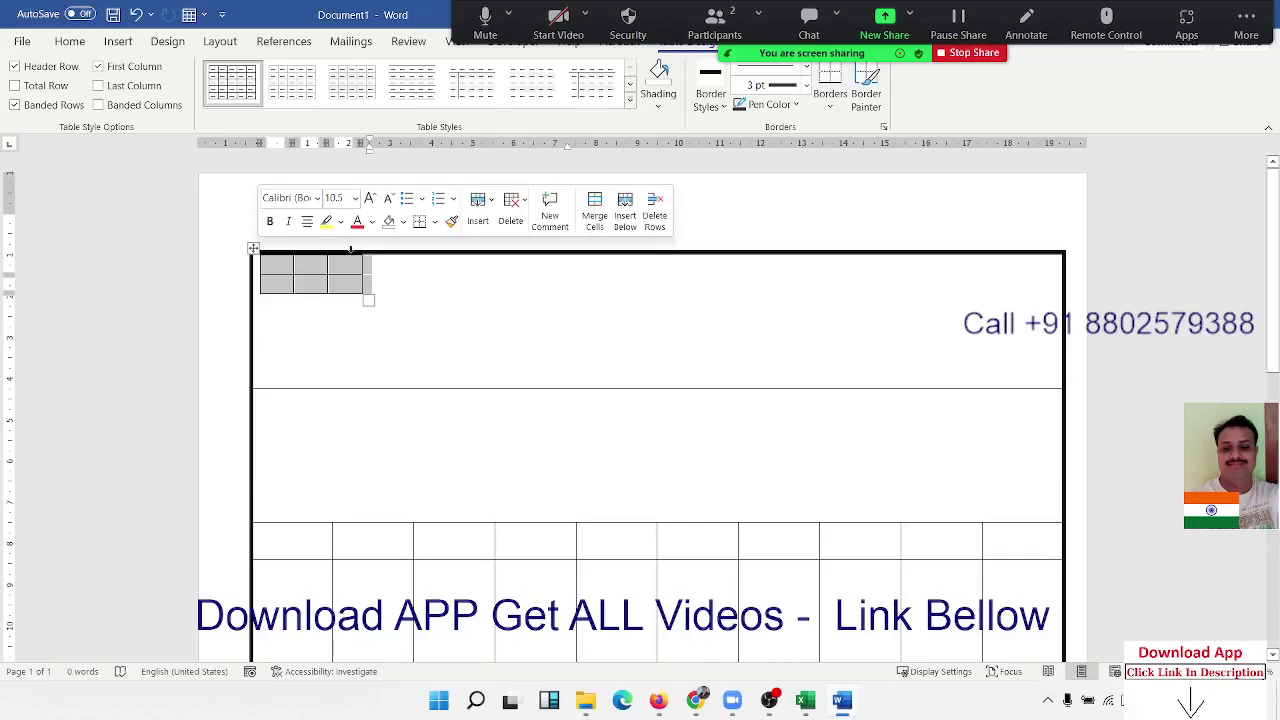
{"action": "left_click", "coordinate": [291, 266]}
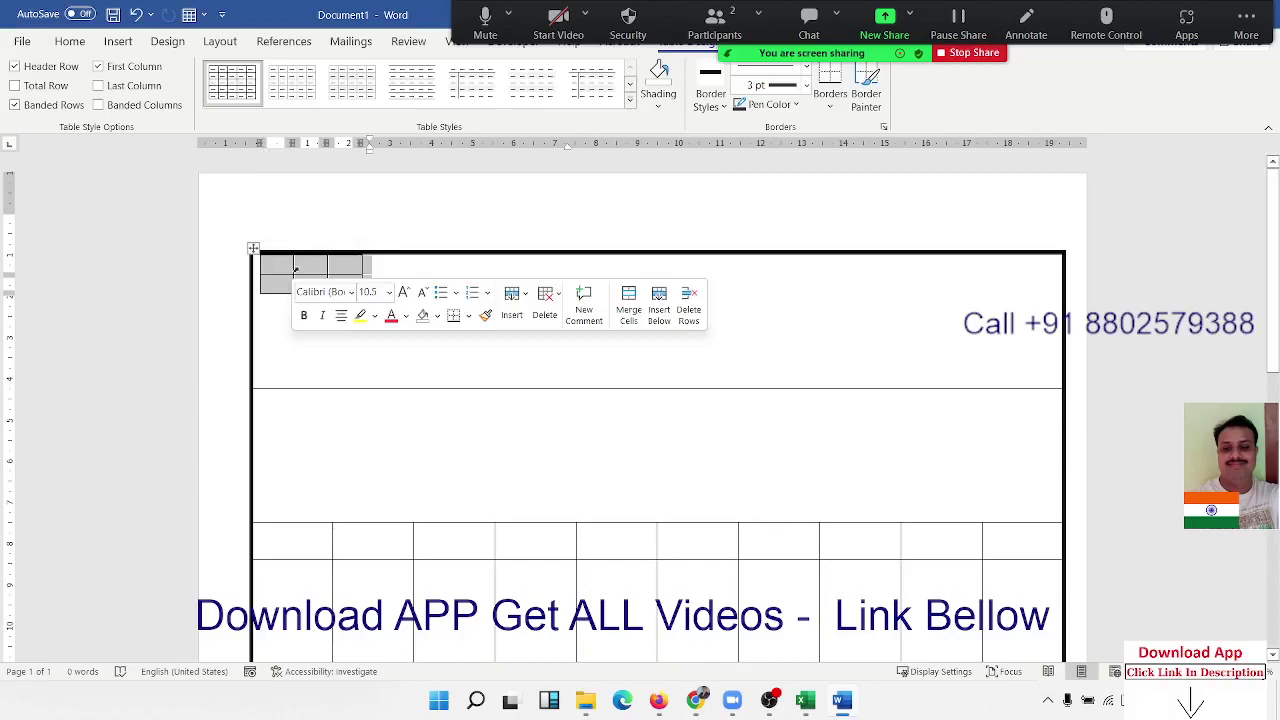
Step: Merge the nested table's top row into one cell and widen its second row's first cell
{"action": "left_click_drag", "start_coordinate": [288, 266], "coordinate": [333, 268]}
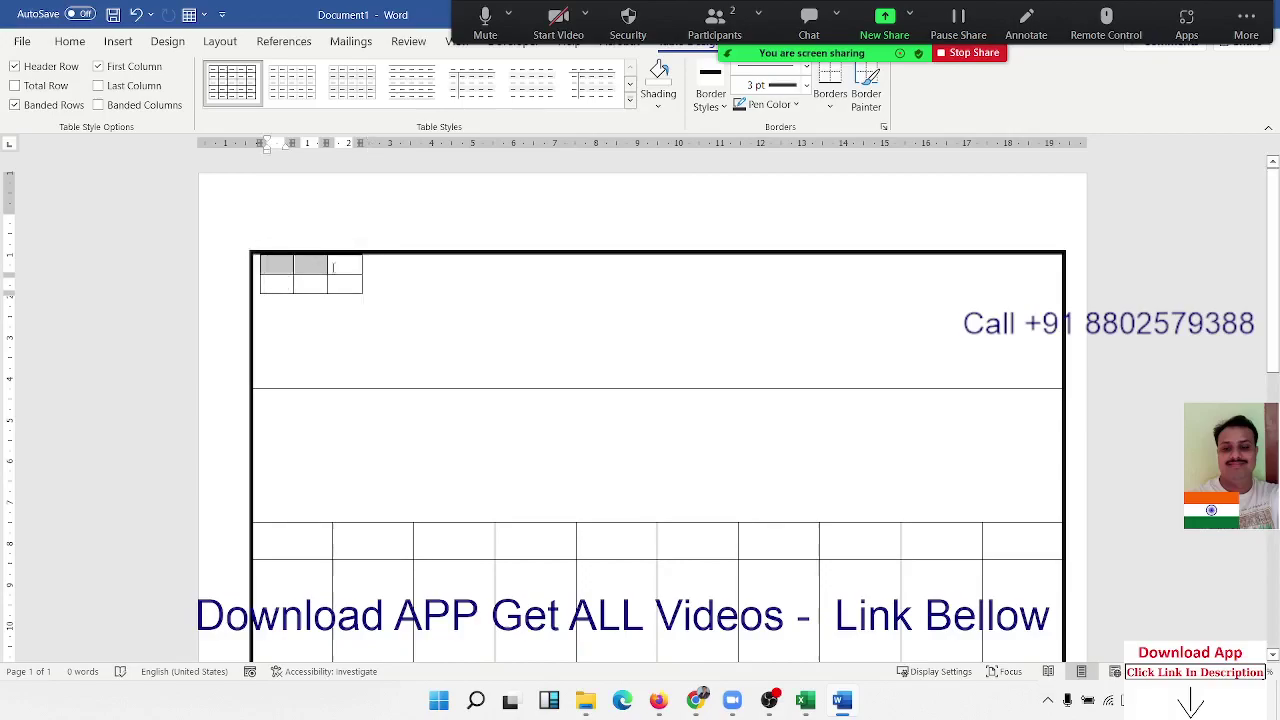
{"action": "right_click", "coordinate": [333, 272]}
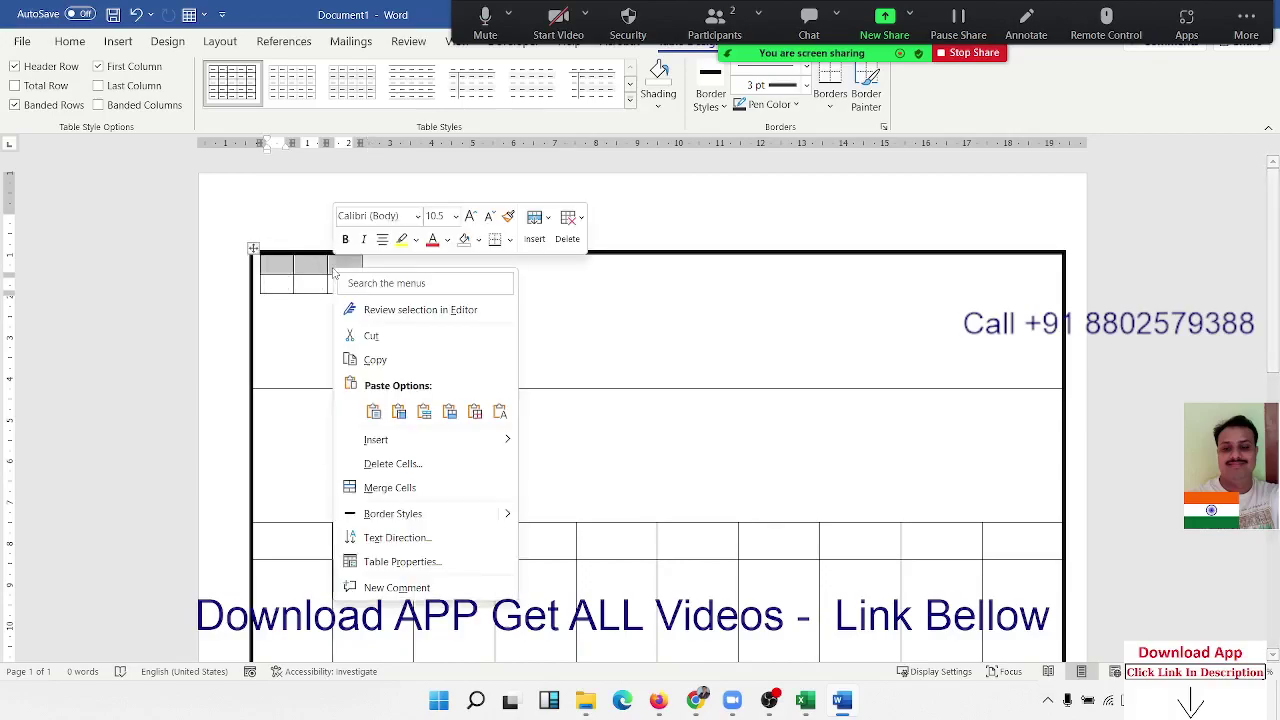
{"action": "left_click", "coordinate": [400, 492]}
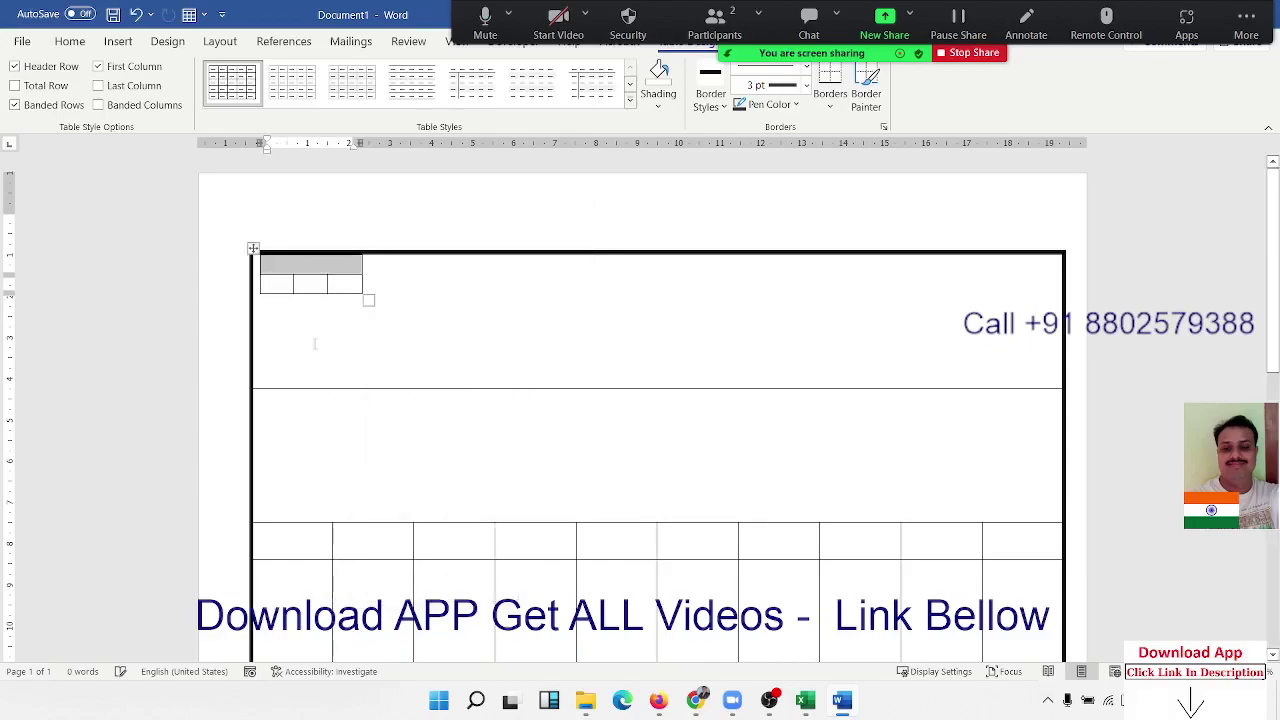
{"action": "left_click", "coordinate": [287, 290]}
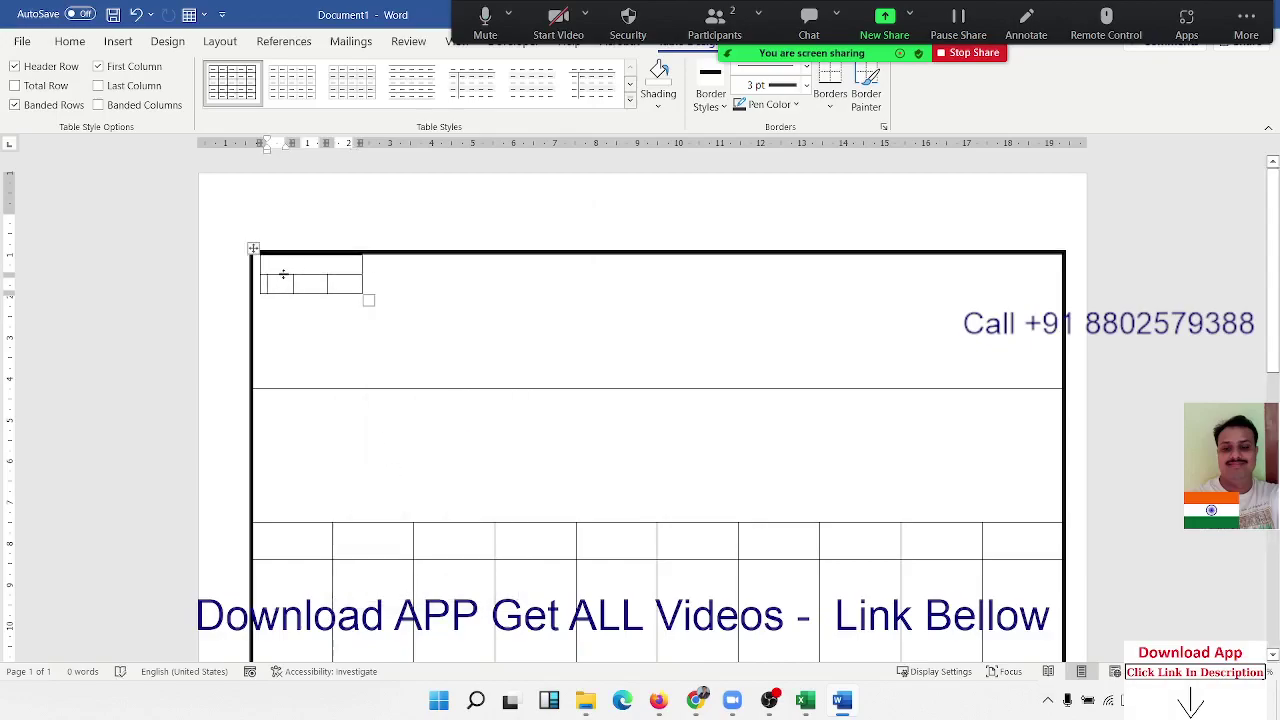
{"action": "left_click_drag", "start_coordinate": [293, 284], "coordinate": [310, 284]}
{"action": "left_click", "coordinate": [334, 284]}
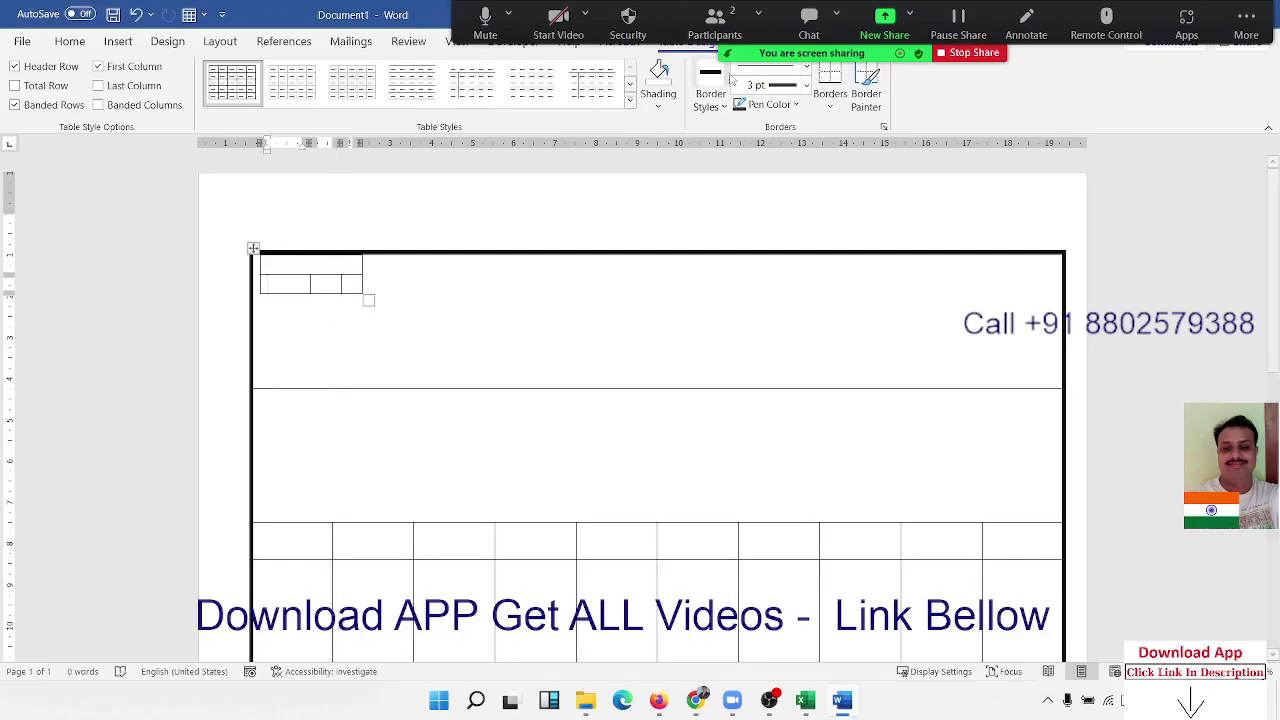
Step: Remove all borders from the small table's top row
{"action": "left_click", "coordinate": [806, 85]}
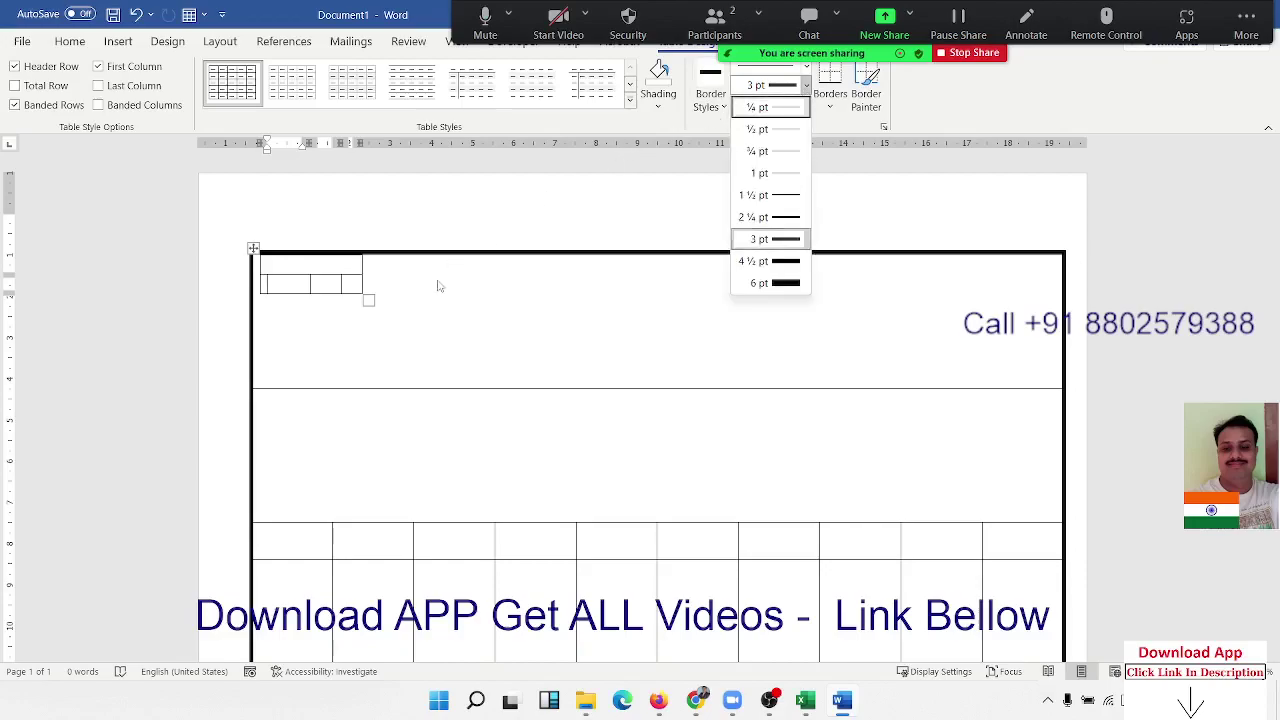
{"action": "key", "text": "Down"}
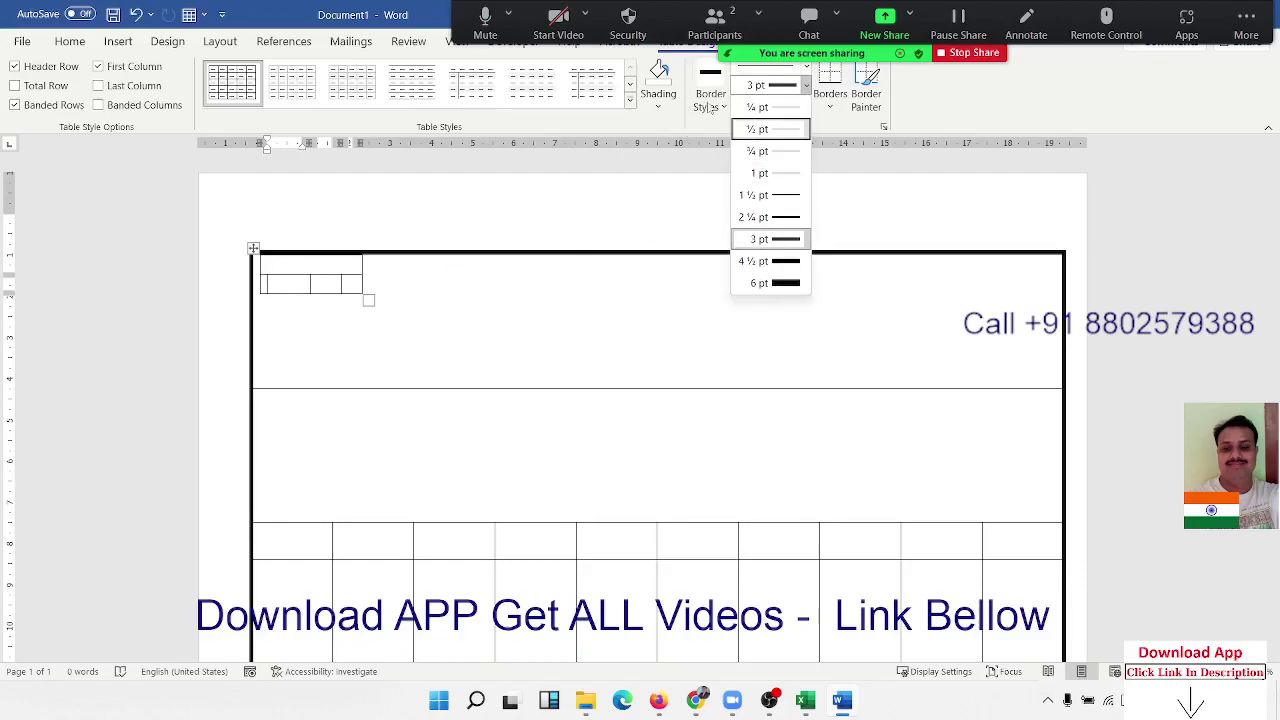
{"action": "left_click", "coordinate": [708, 106]}
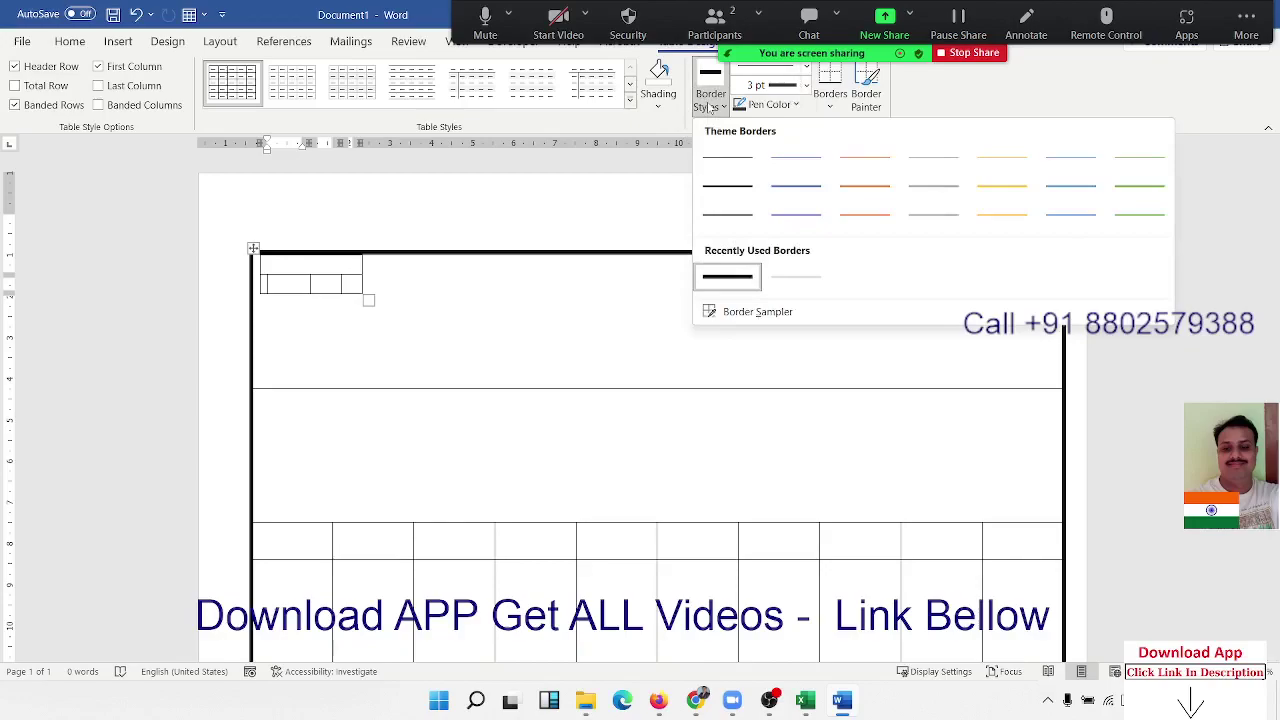
{"action": "left_click", "coordinate": [708, 106]}
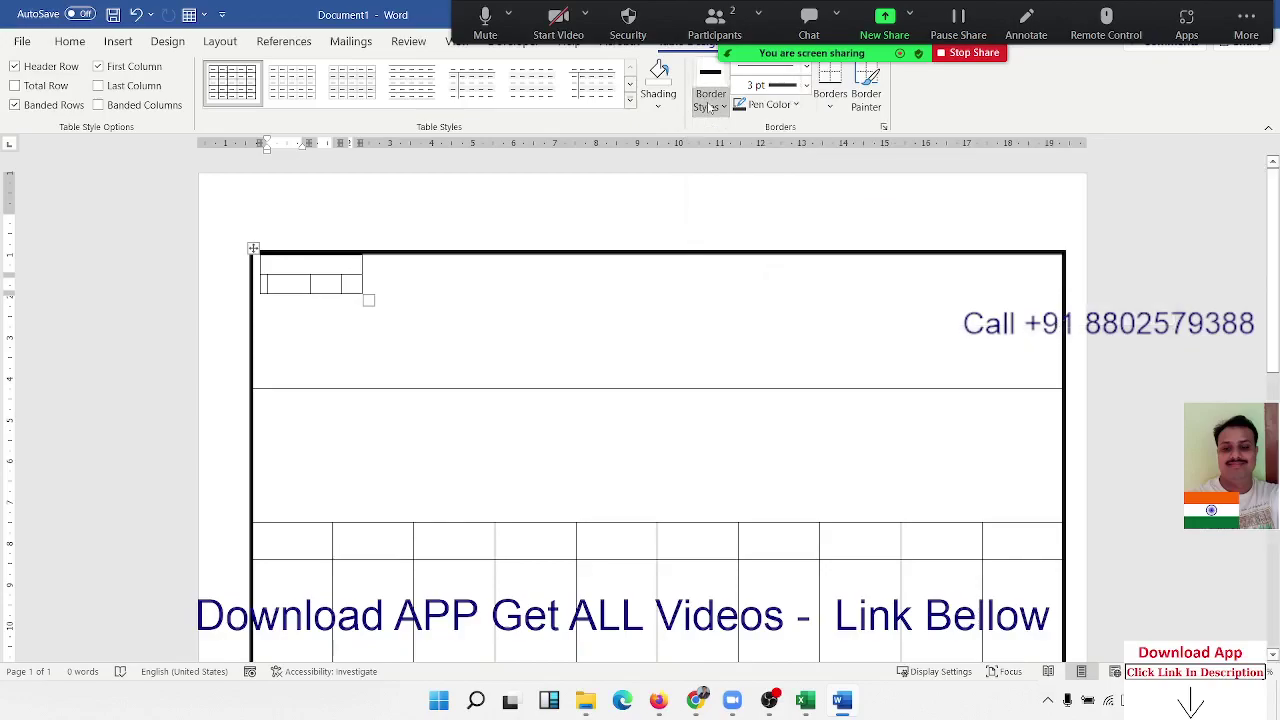
{"action": "left_click", "coordinate": [826, 104]}
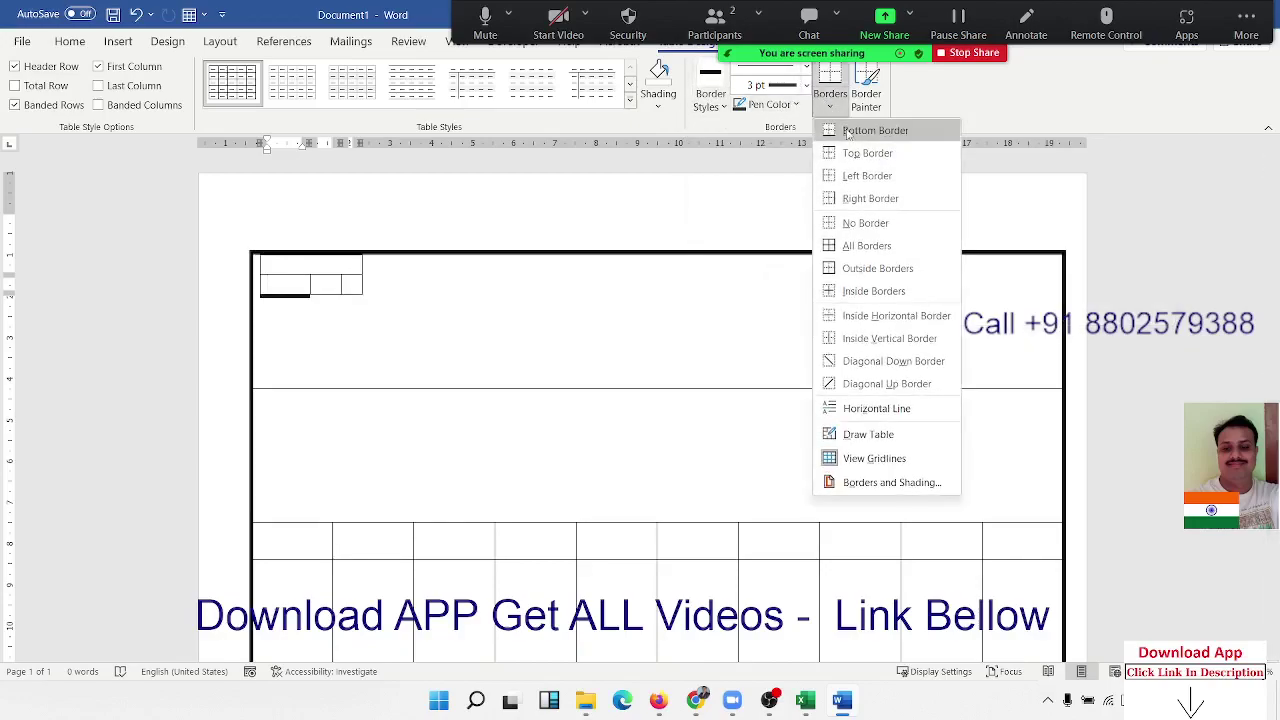
{"action": "left_click", "coordinate": [328, 264]}
{"action": "left_click_drag", "start_coordinate": [367, 263], "coordinate": [335, 259]}
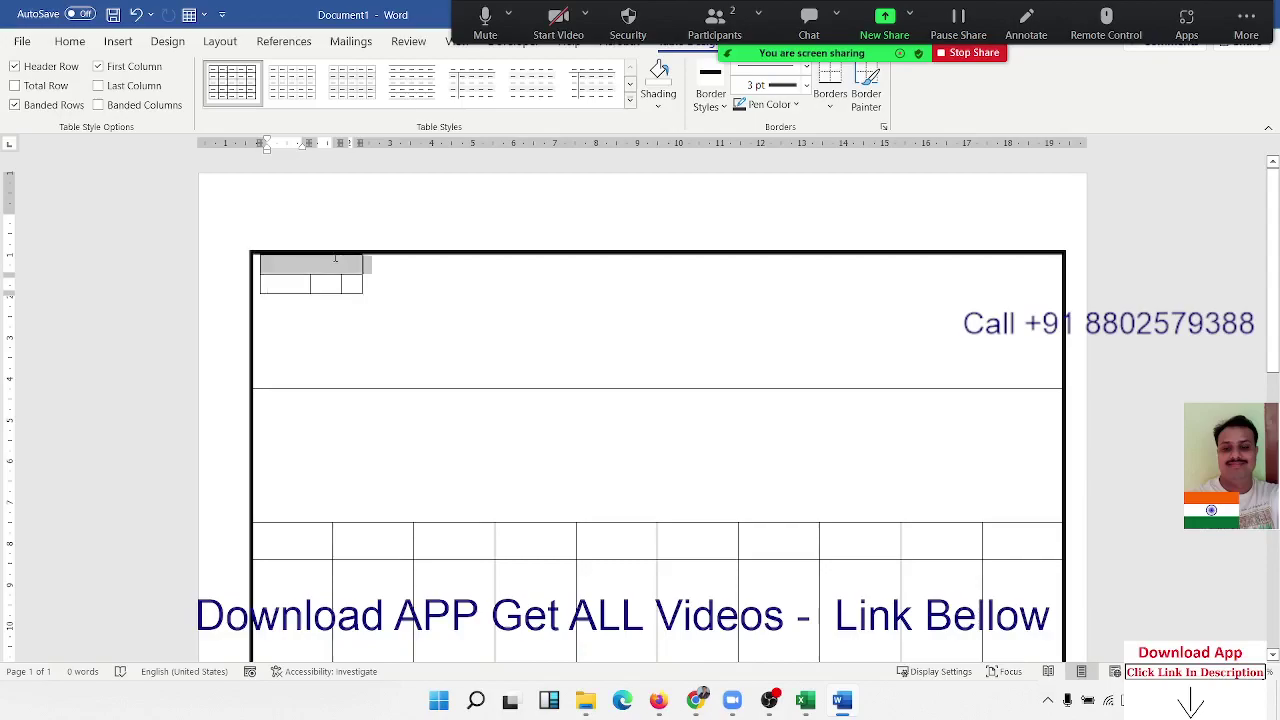
{"action": "left_click", "coordinate": [831, 107]}
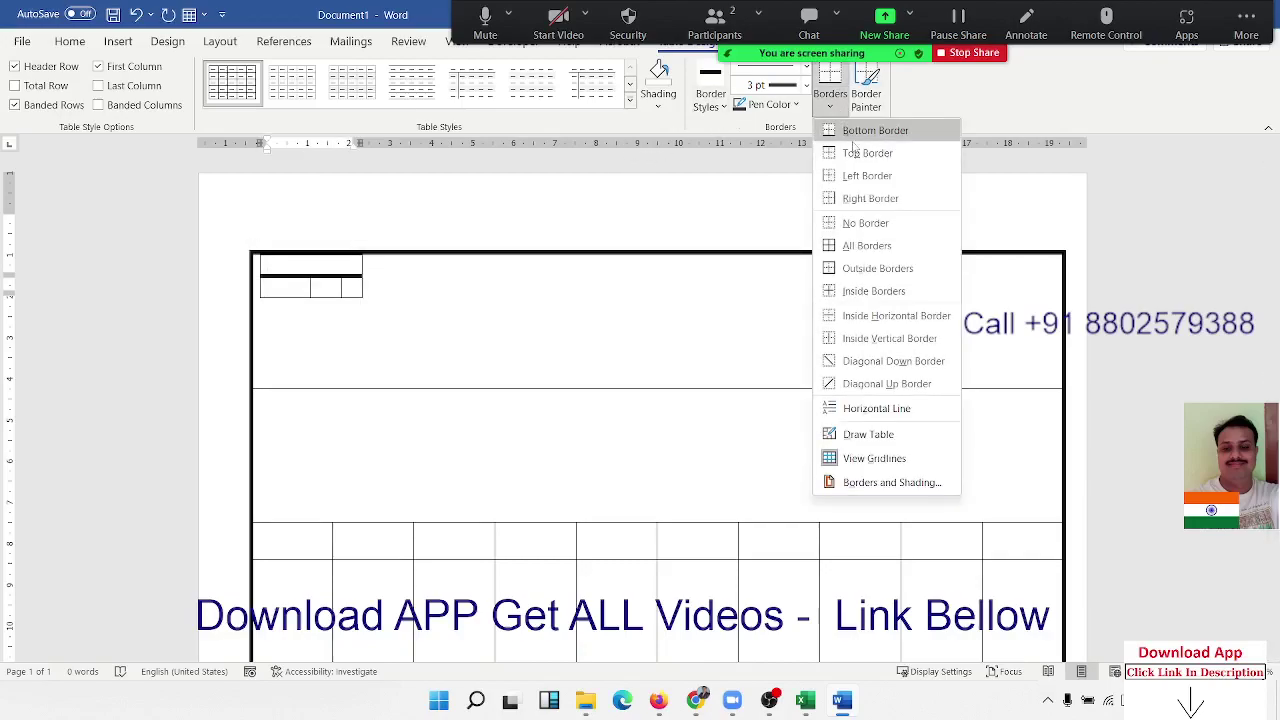
{"action": "left_click", "coordinate": [856, 229]}
Step: Remove the borders from the first cell of the lower row
{"action": "left_click", "coordinate": [320, 313]}
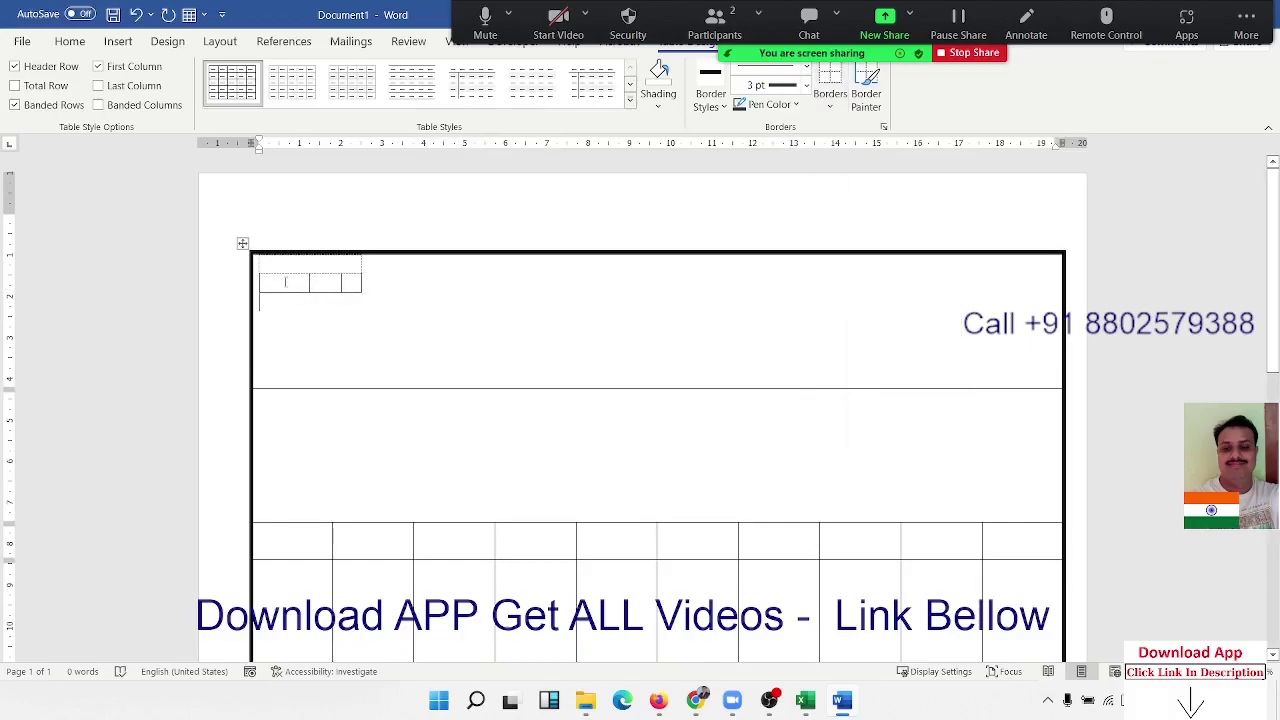
{"action": "left_click_drag", "start_coordinate": [285, 280], "coordinate": [288, 302]}
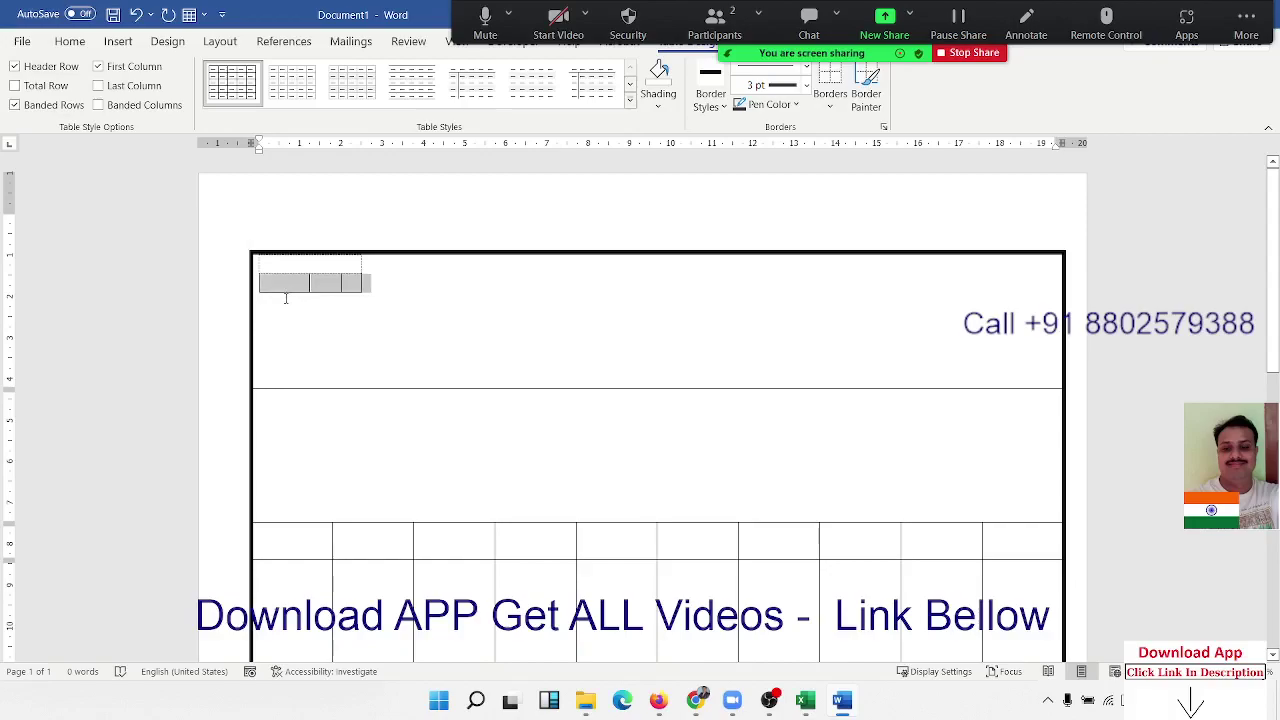
{"action": "left_click", "coordinate": [297, 284]}
{"action": "left_click", "coordinate": [298, 284]}
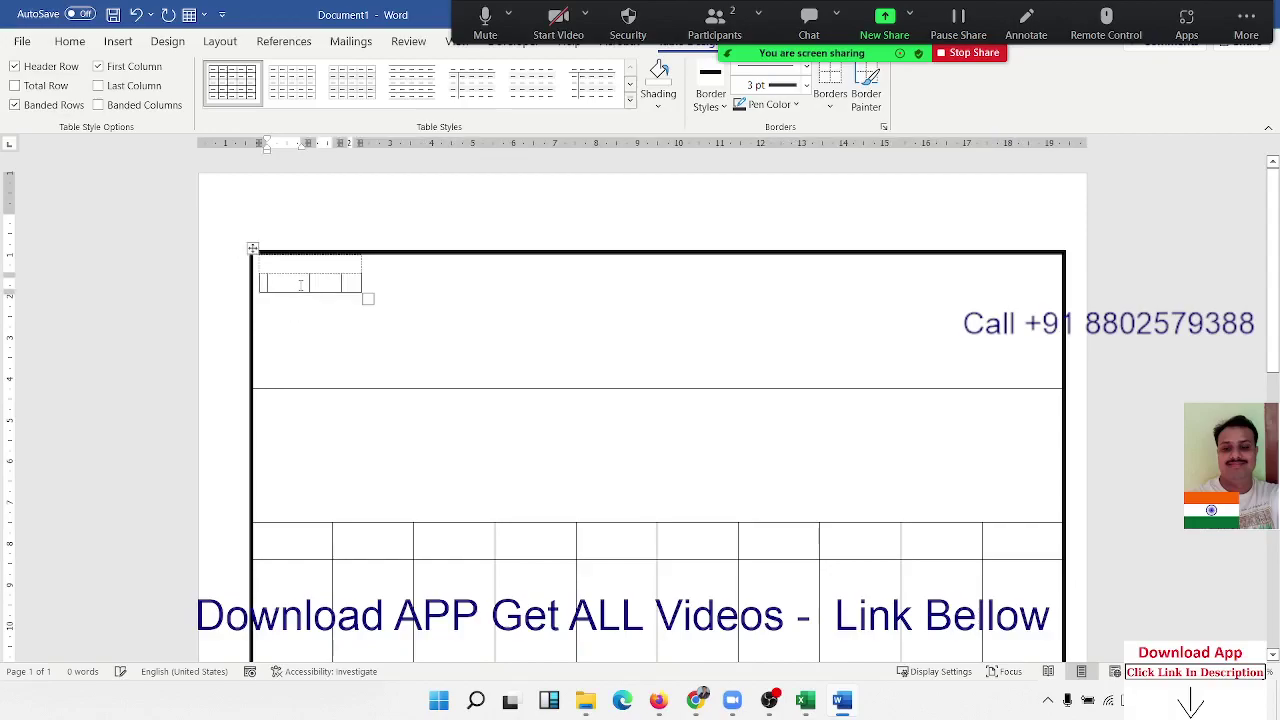
{"action": "left_click", "coordinate": [831, 106]}
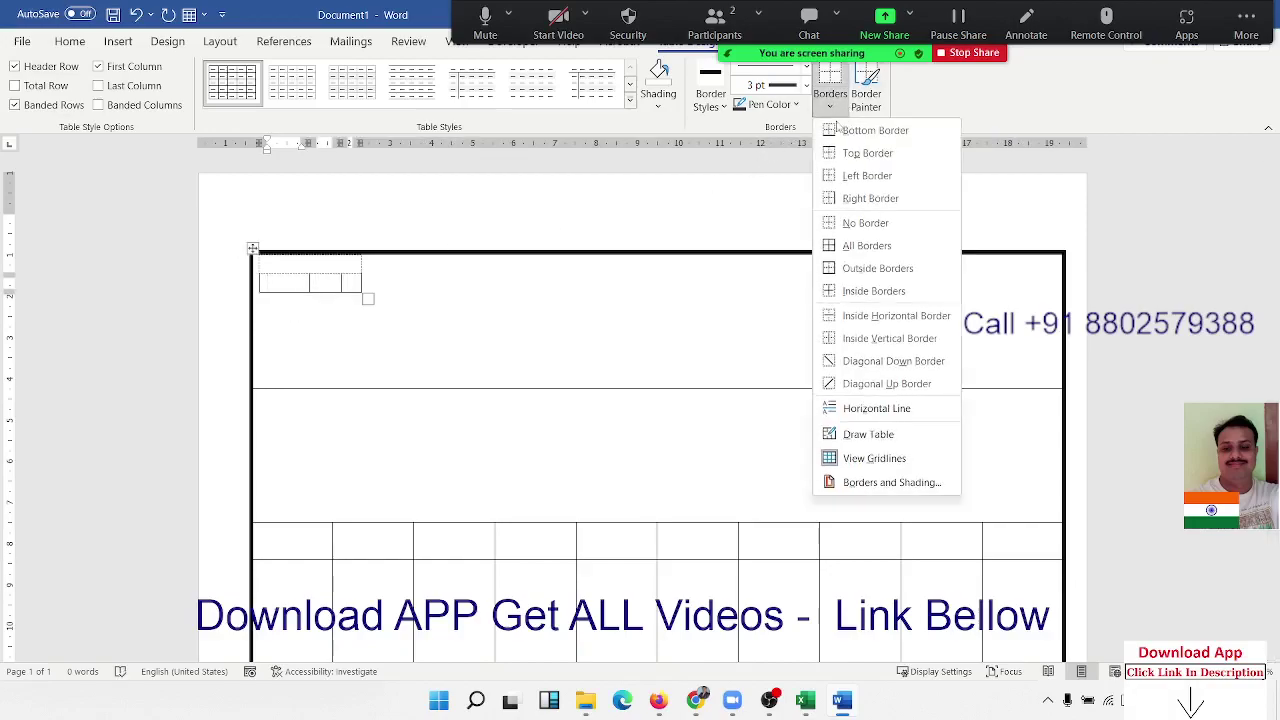
{"action": "left_click", "coordinate": [840, 224]}
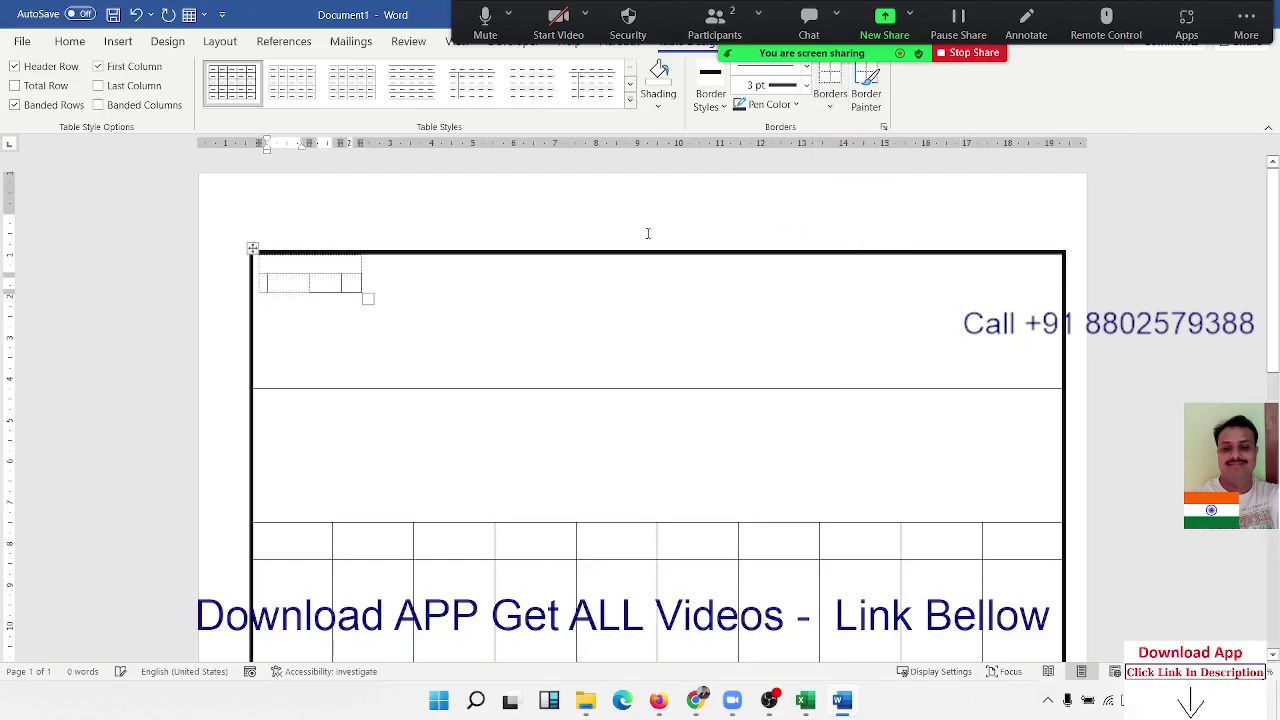
Step: Give the middle and right lower cells borders all around
{"action": "left_click", "coordinate": [322, 281]}
{"action": "left_click_drag", "start_coordinate": [322, 281], "coordinate": [352, 283]}
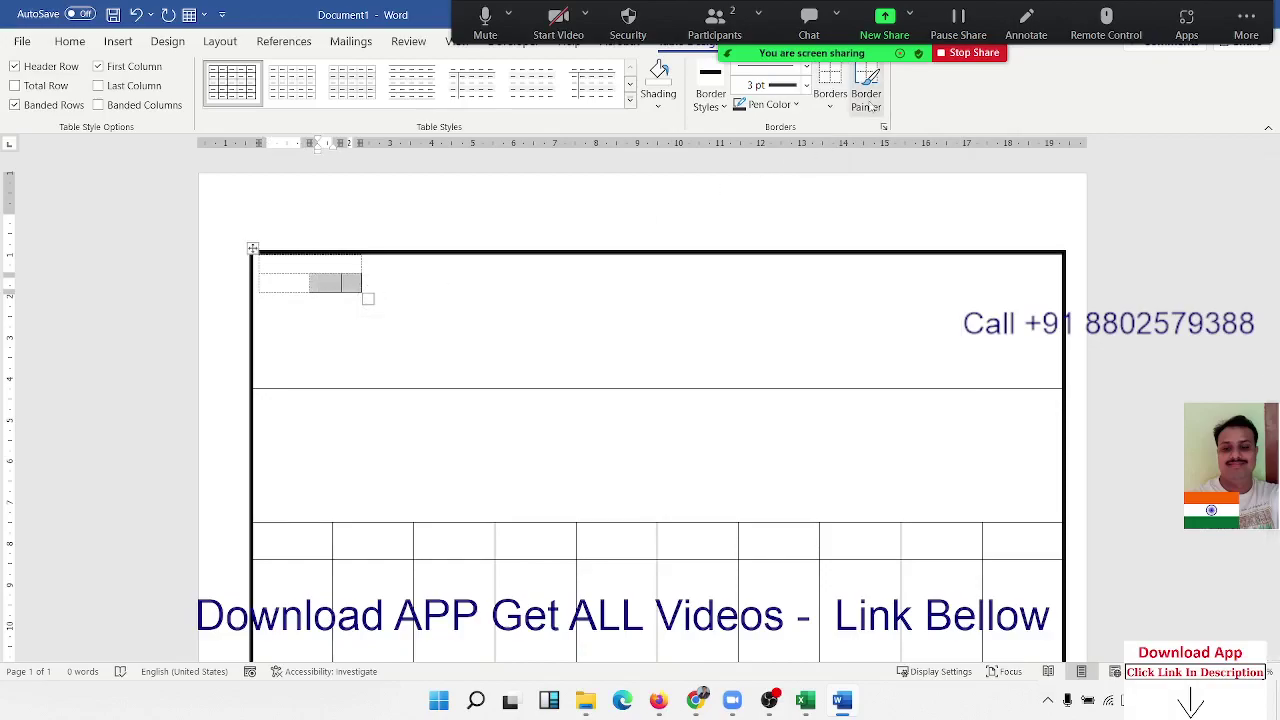
{"action": "left_click", "coordinate": [830, 100]}
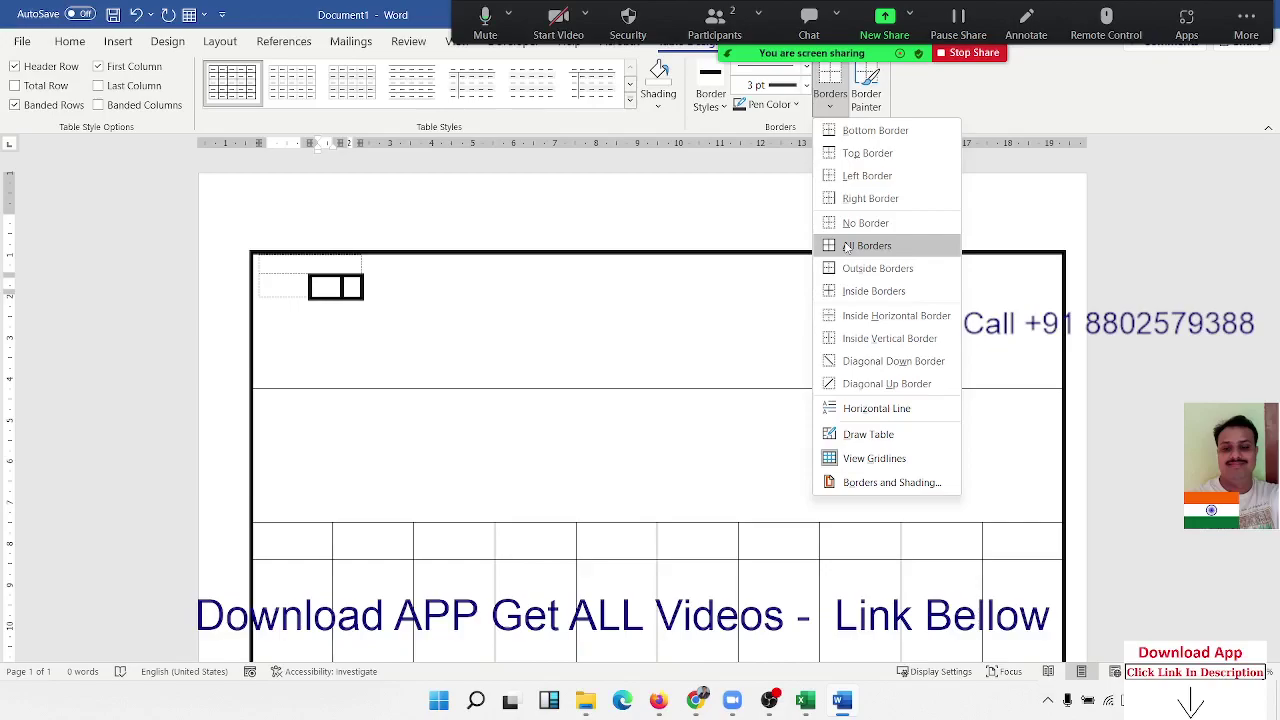
{"action": "left_click", "coordinate": [846, 246]}
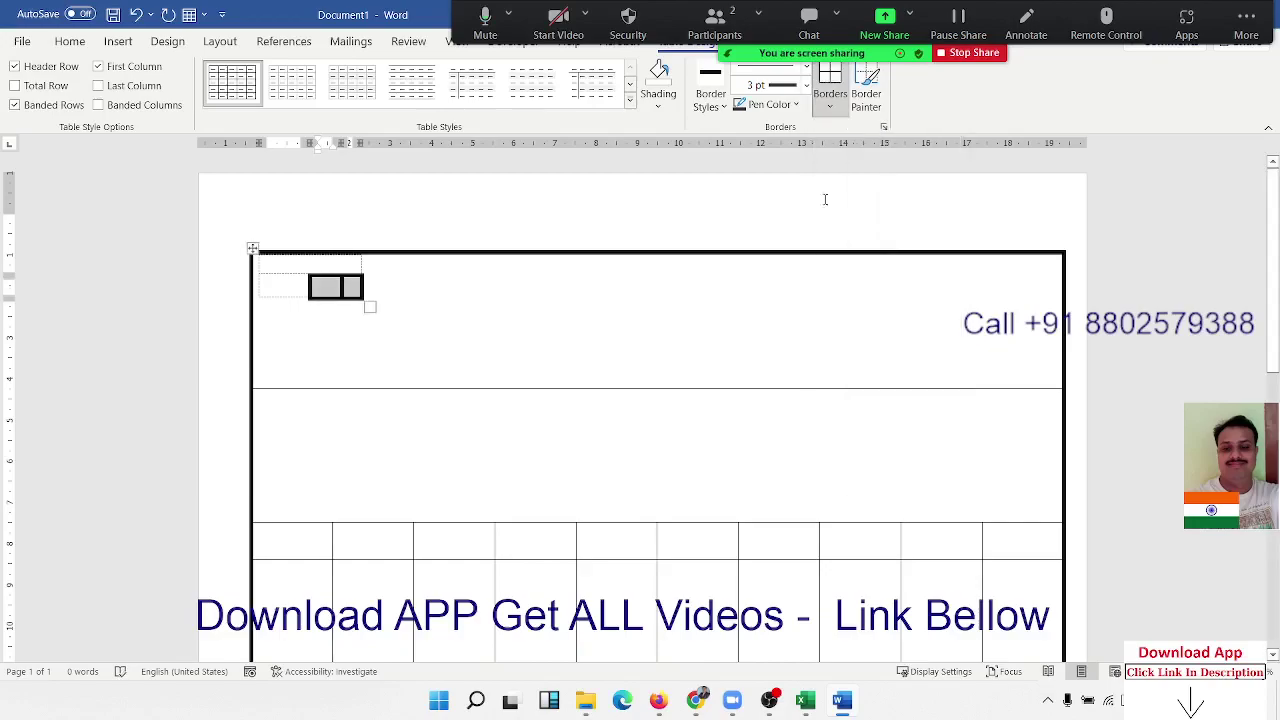
Step: Repaint every edge of the two boxed cells as a thin ¼ pt line with the Border Painter
{"action": "left_click", "coordinate": [806, 86]}
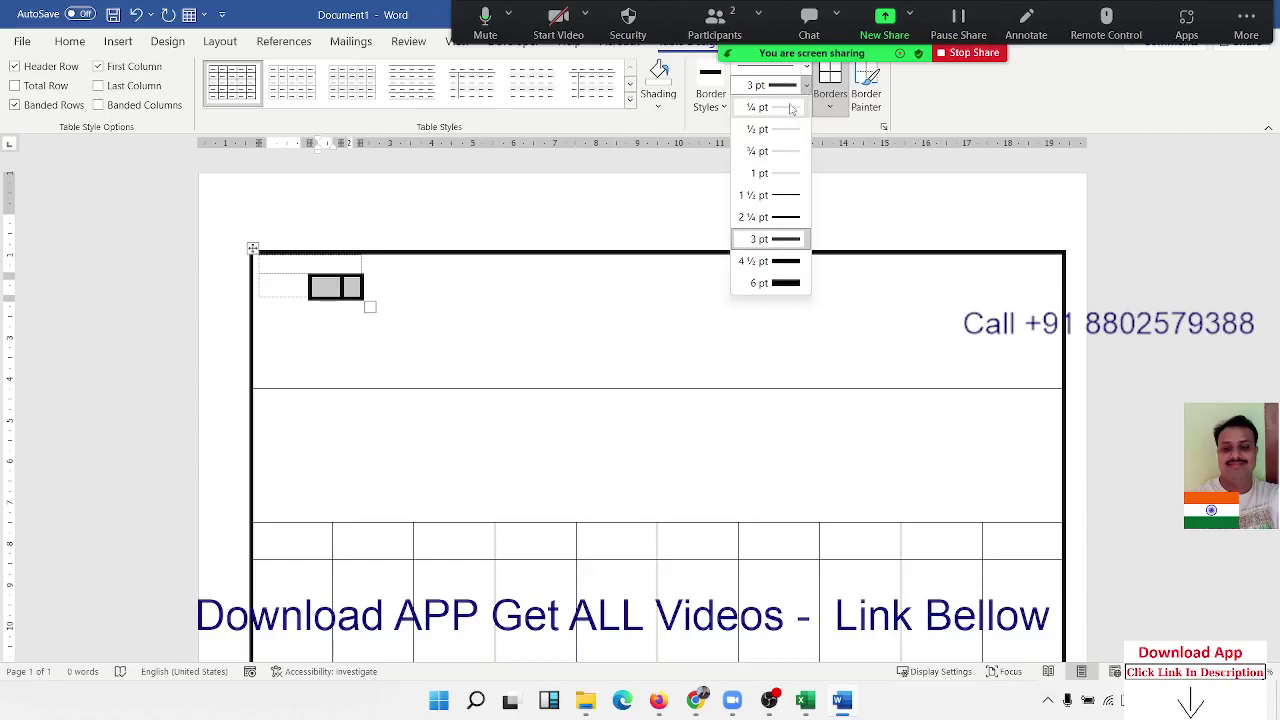
{"action": "left_click", "coordinate": [770, 107]}
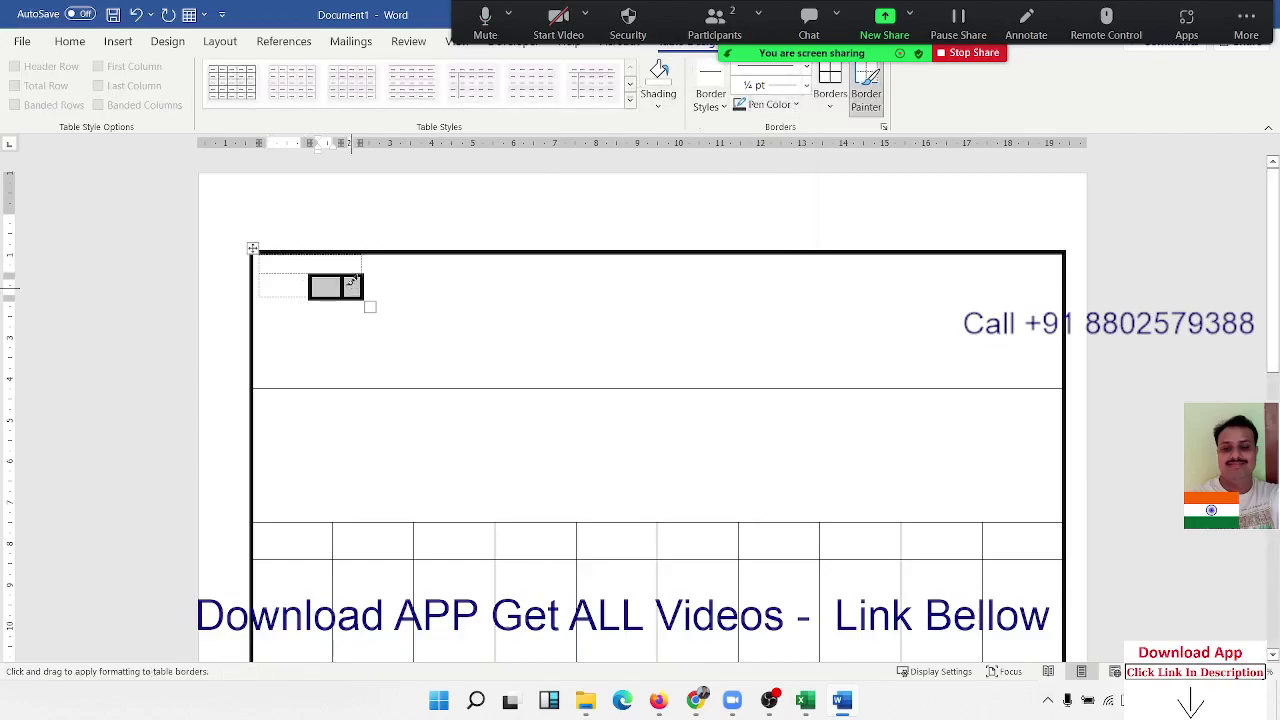
{"action": "left_click", "coordinate": [362, 275]}
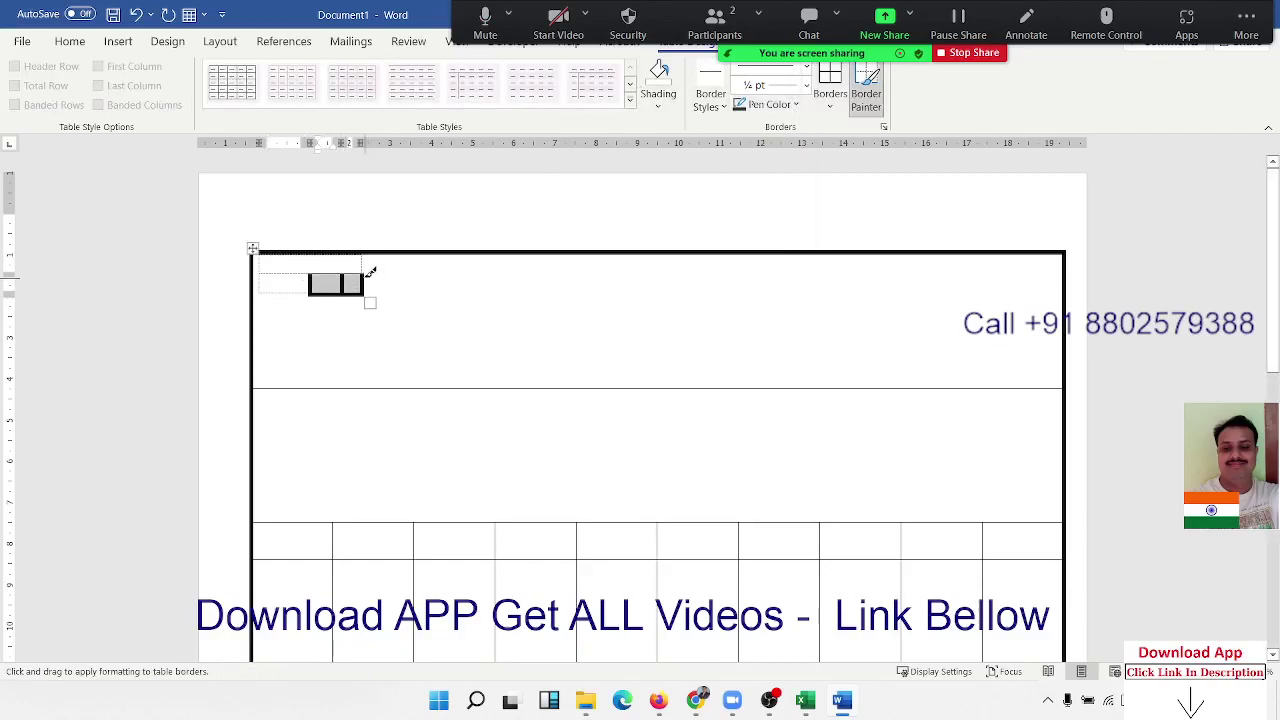
{"action": "left_click", "coordinate": [364, 286]}
{"action": "left_click", "coordinate": [332, 295]}
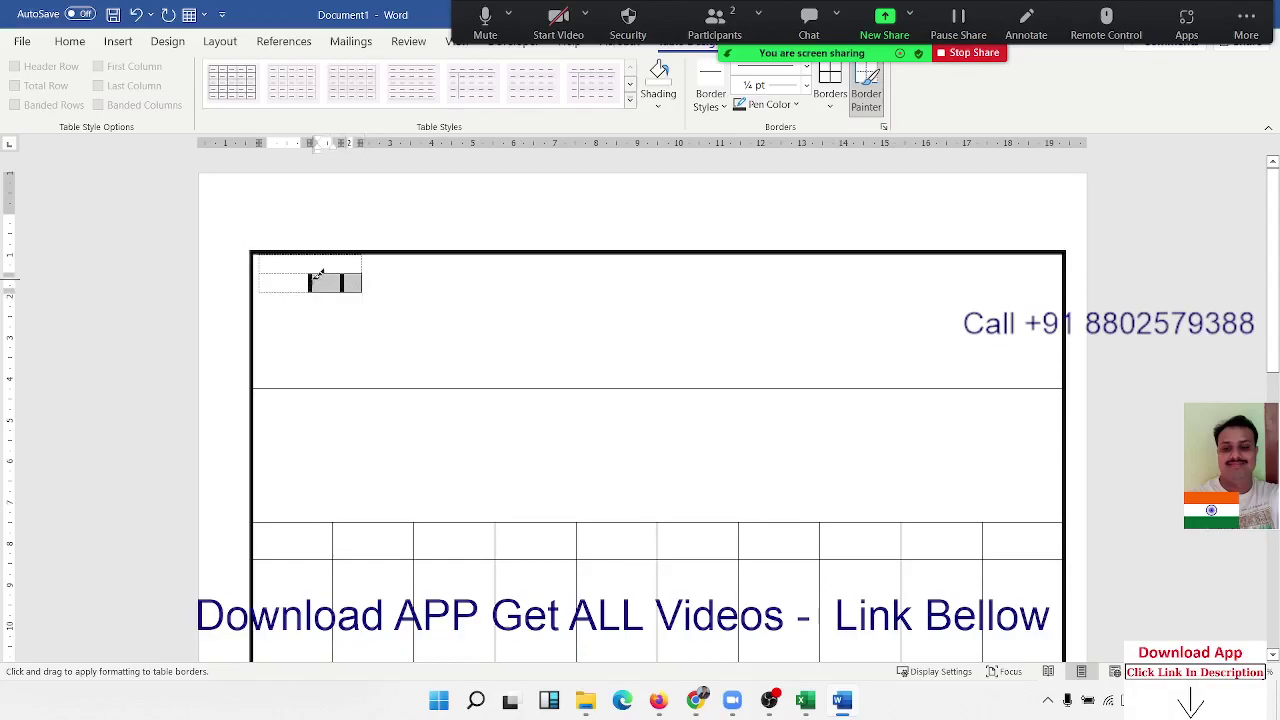
{"action": "left_click", "coordinate": [311, 280]}
{"action": "left_click", "coordinate": [344, 284]}
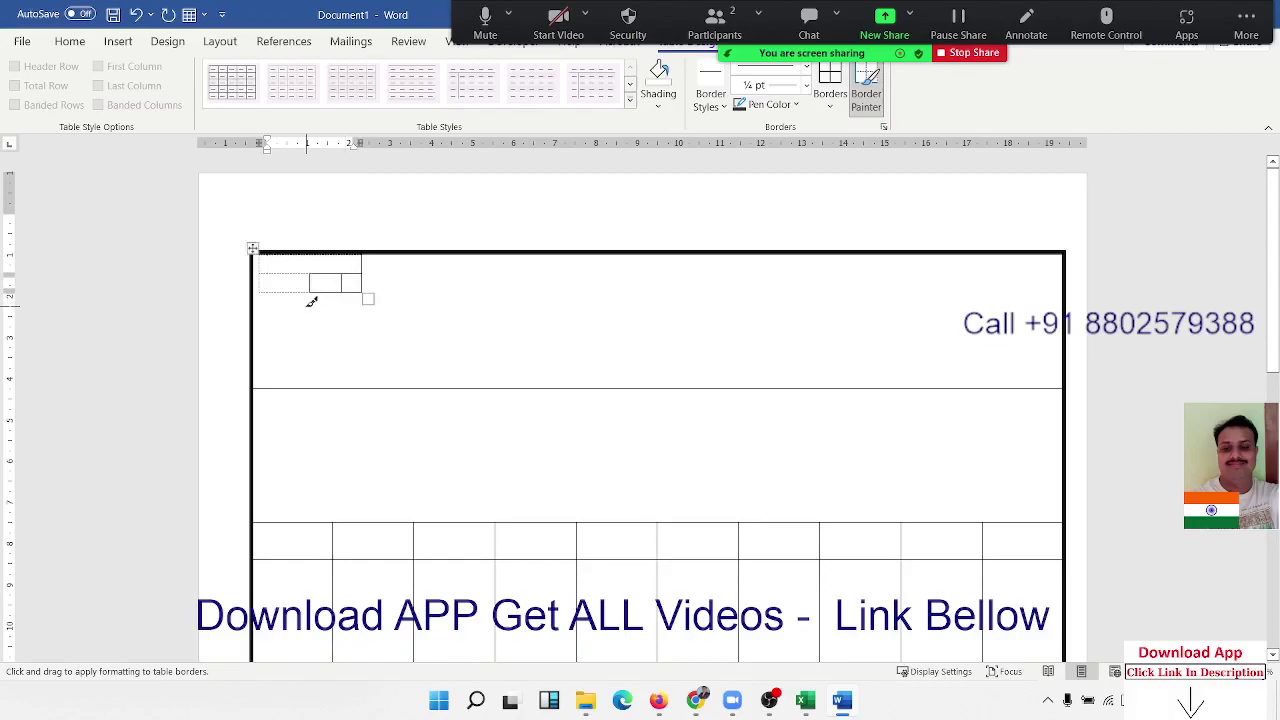
{"action": "key", "text": "Escape"}
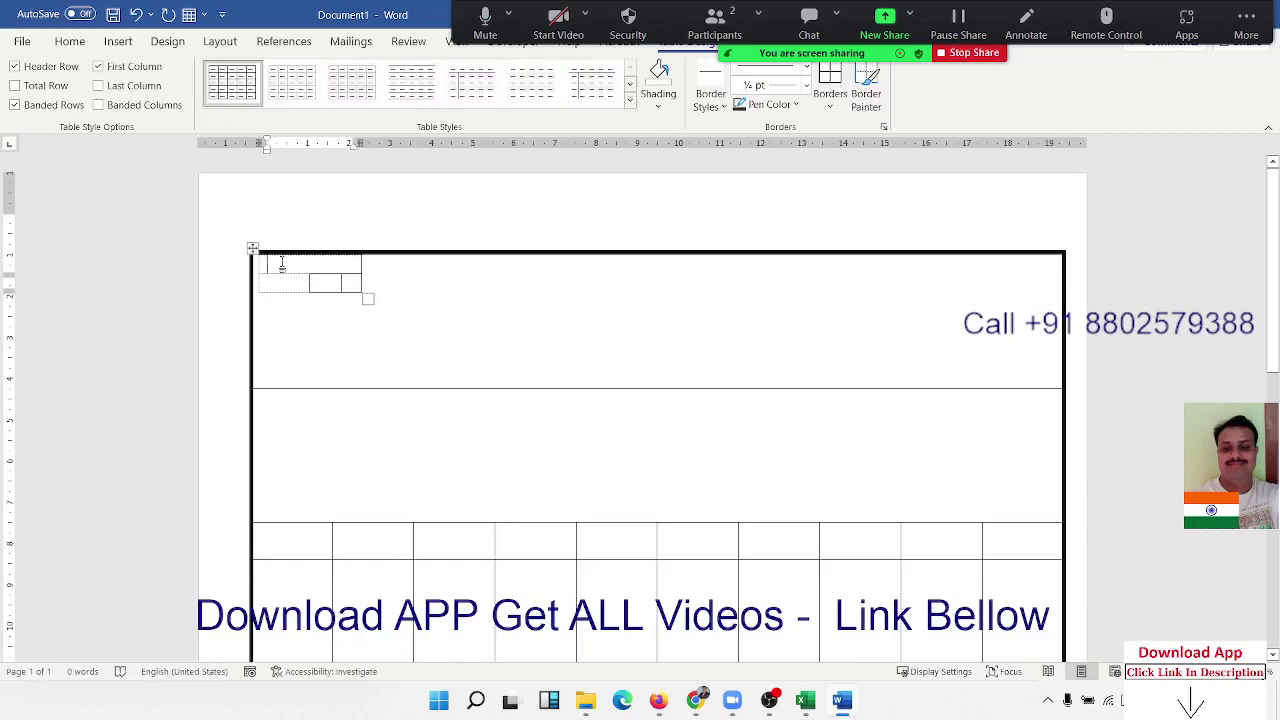
Step: Label the nested table's left cells 'GSTIN :' and 'STATE CODE :', then widen the cell and table
{"action": "left_click", "coordinate": [282, 263]}
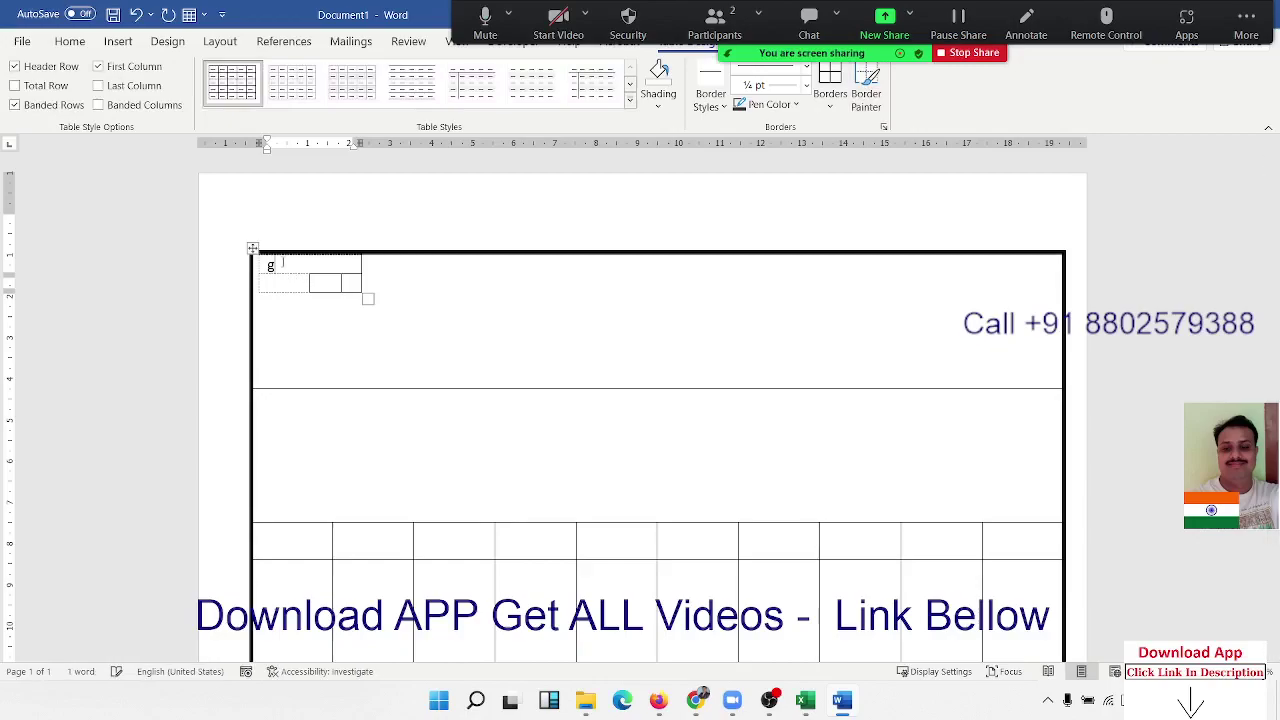
{"action": "type", "text": "GS"}
{"action": "type", "text": "TIN :"}
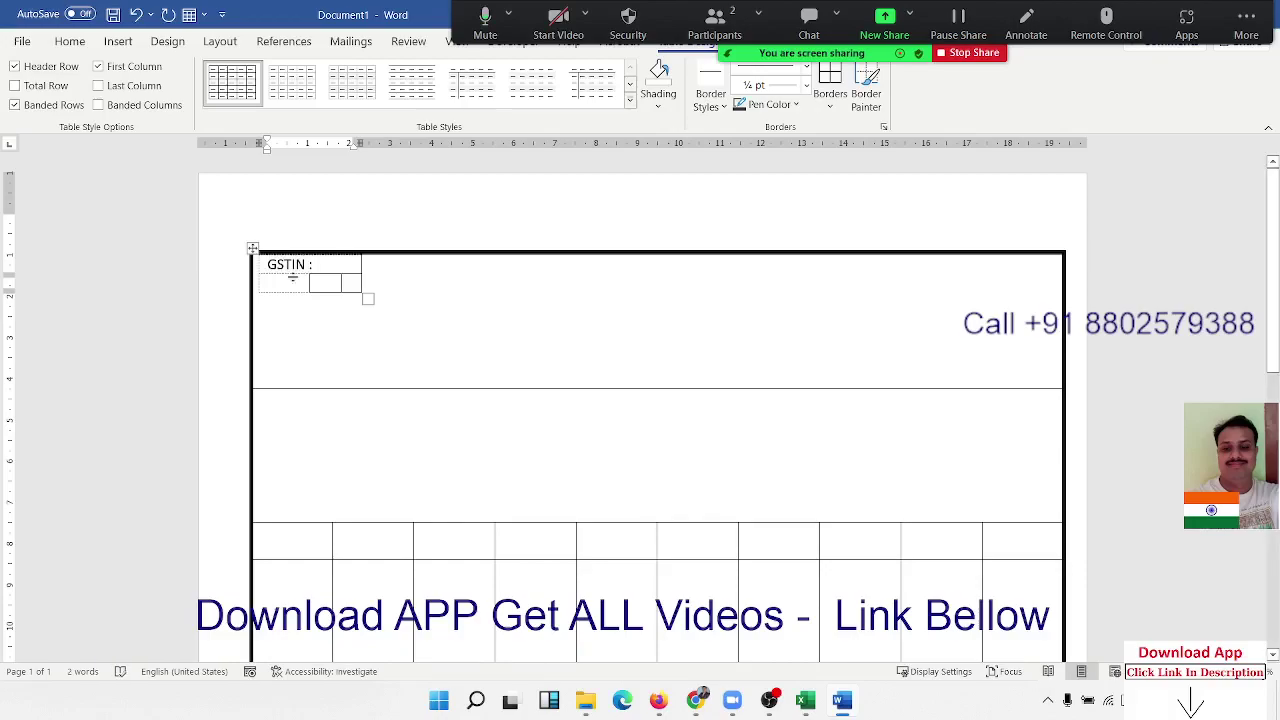
{"action": "left_click", "coordinate": [289, 288]}
{"action": "type", "text": "STAT"}
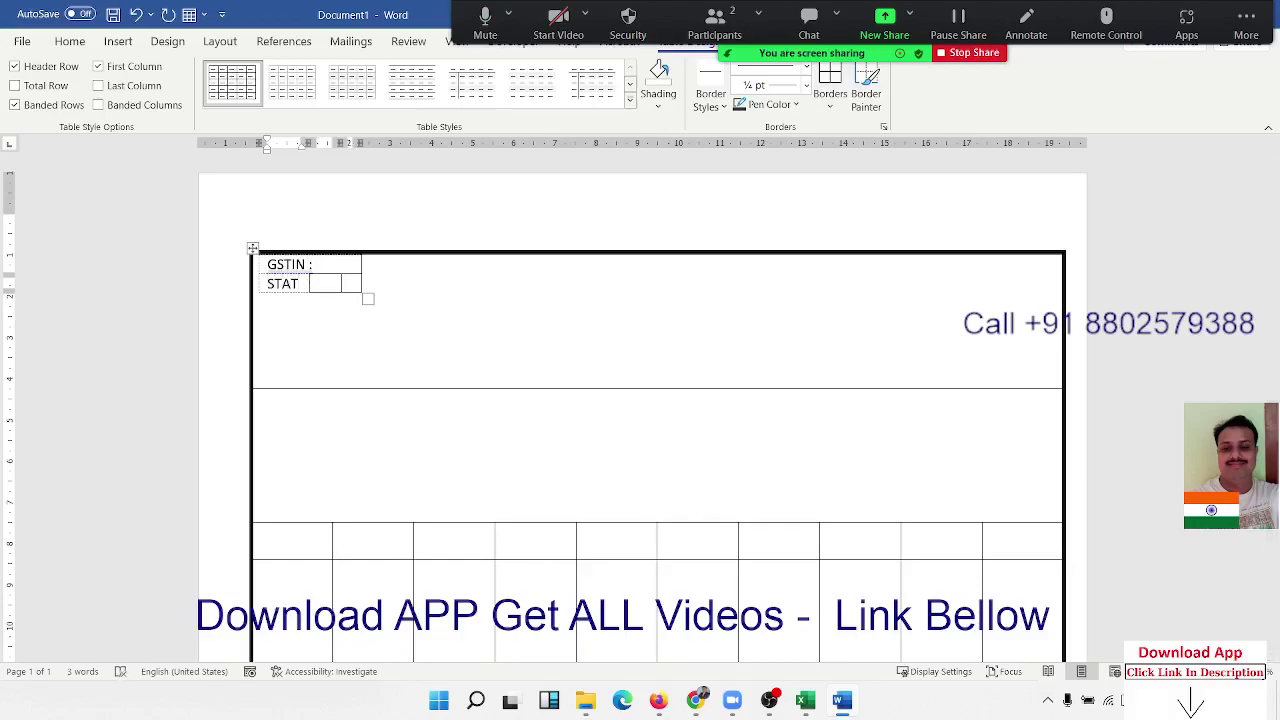
{"action": "type", "text": "ECOD"}
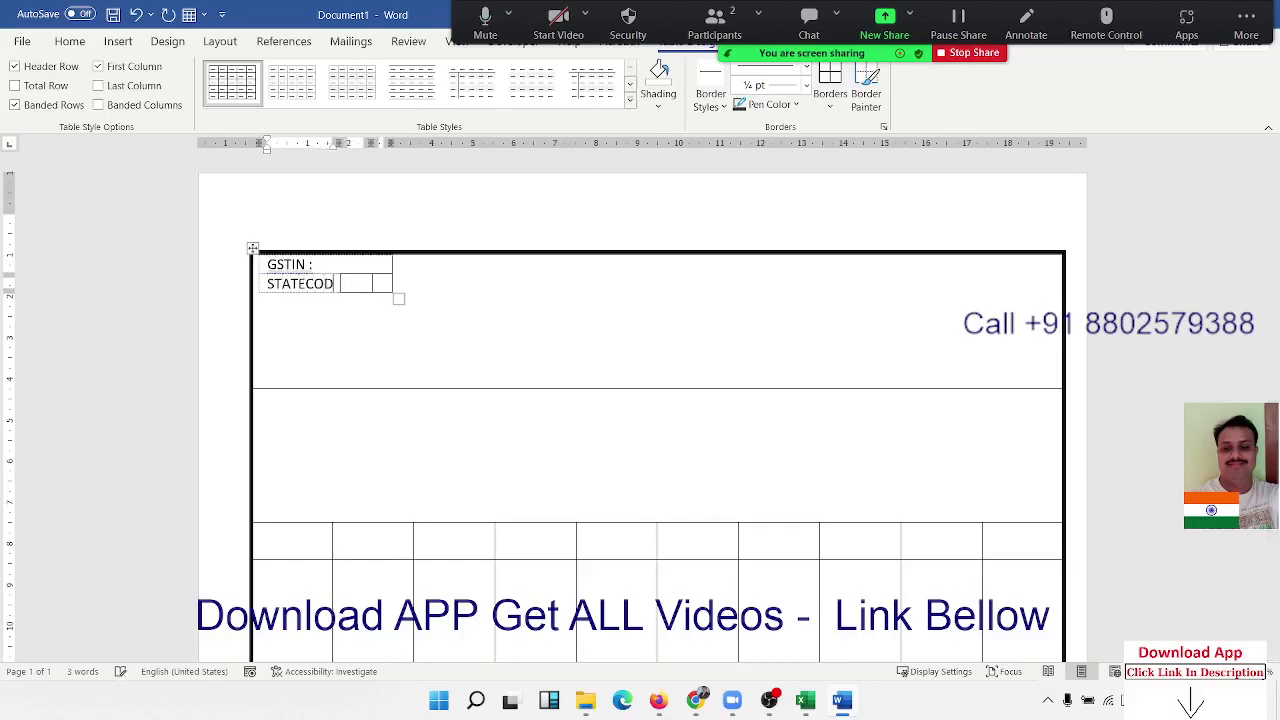
{"action": "type", "text": "E"}
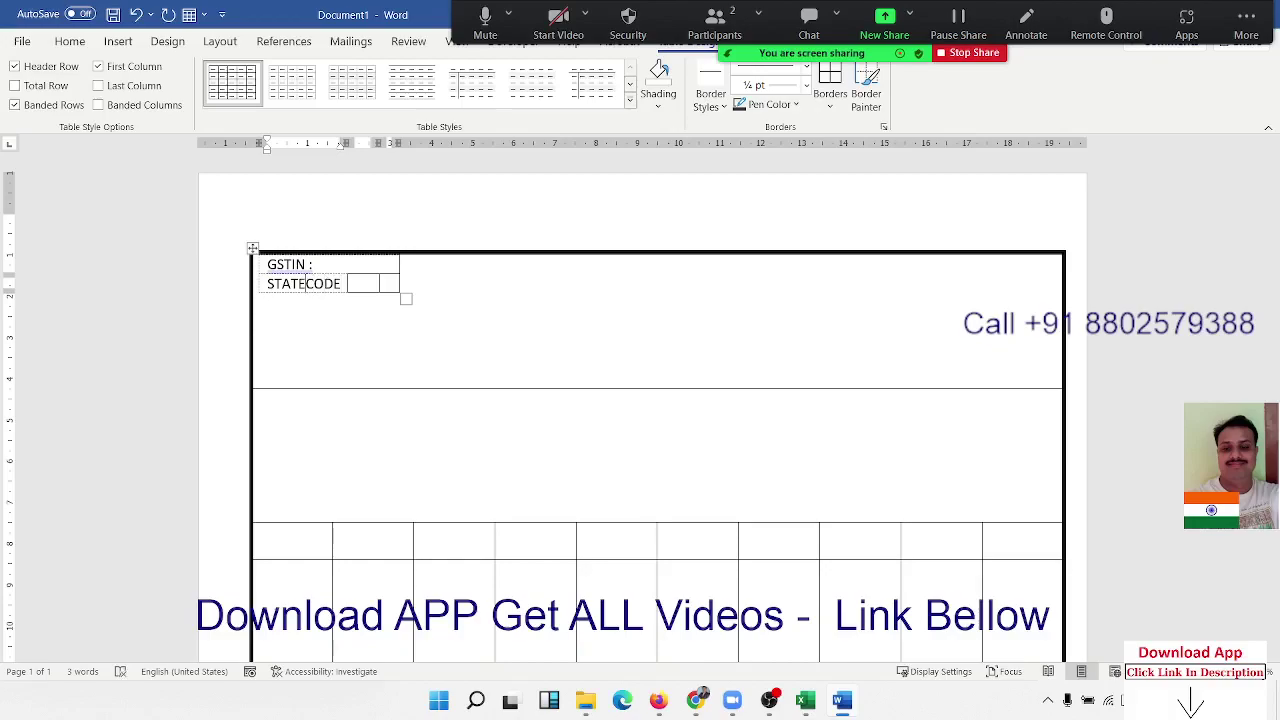
{"action": "key", "text": "Return"}
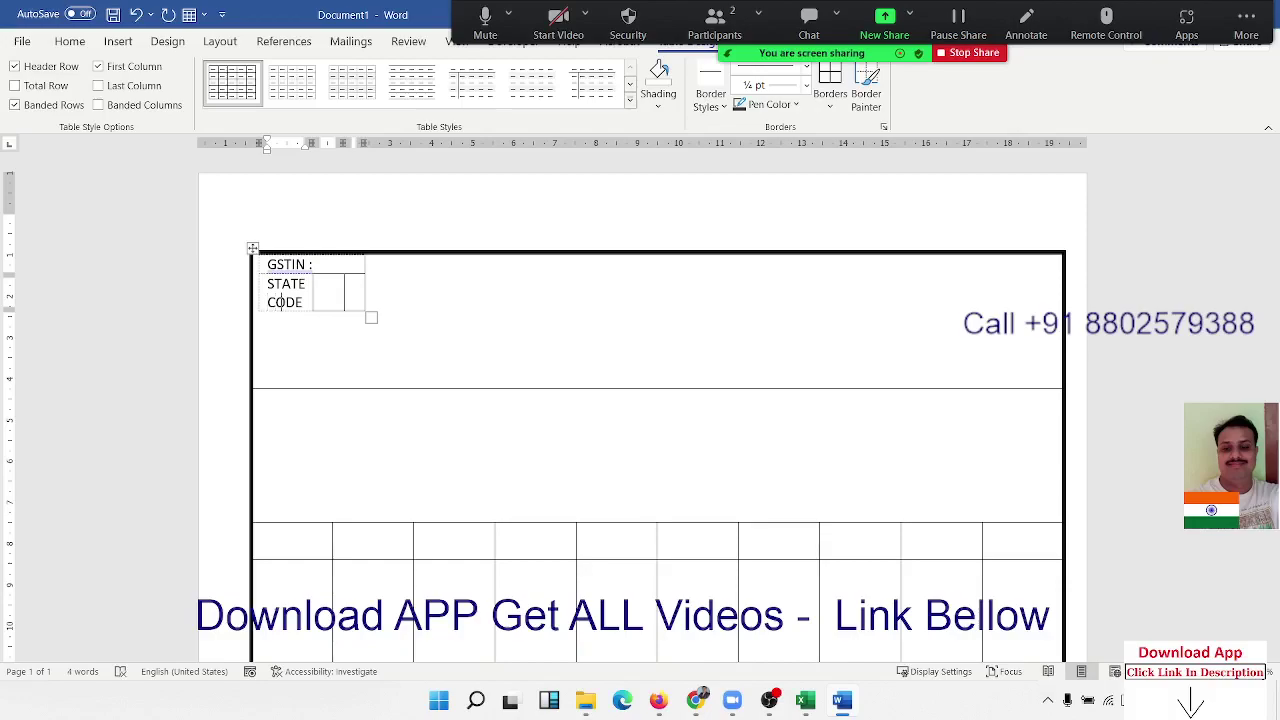
{"action": "key", "text": "Return"}
{"action": "type", "text": "\""}
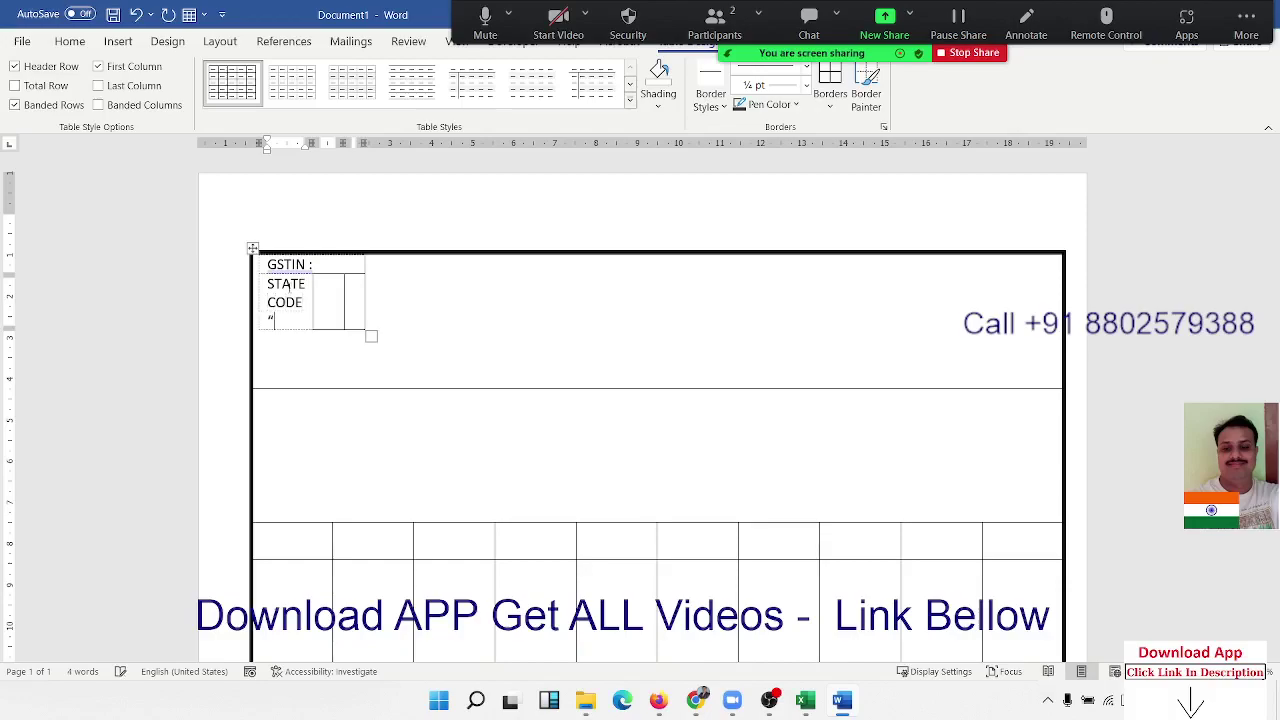
{"action": "key", "text": "BackSpace"}
{"action": "key", "text": "BackSpace"}
{"action": "key", "text": "Return"}
{"action": "type", "text": ":"}
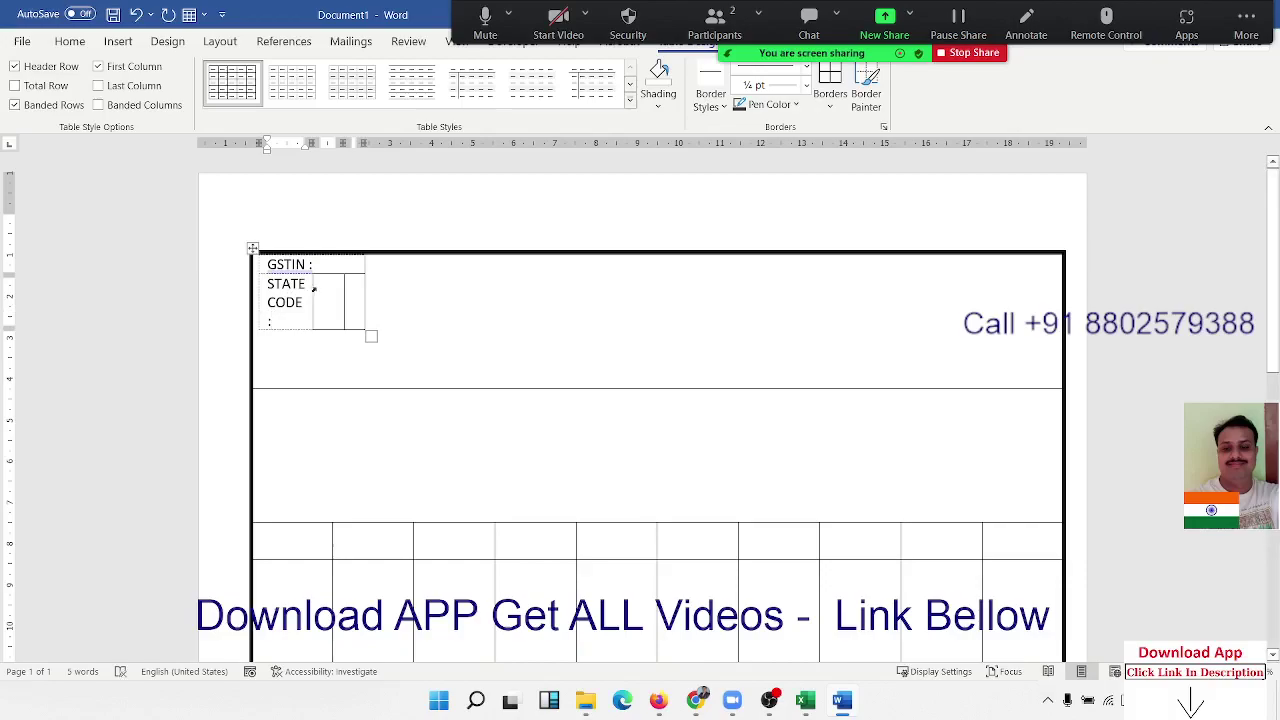
{"action": "left_click_drag", "start_coordinate": [312, 285], "coordinate": [319, 285]}
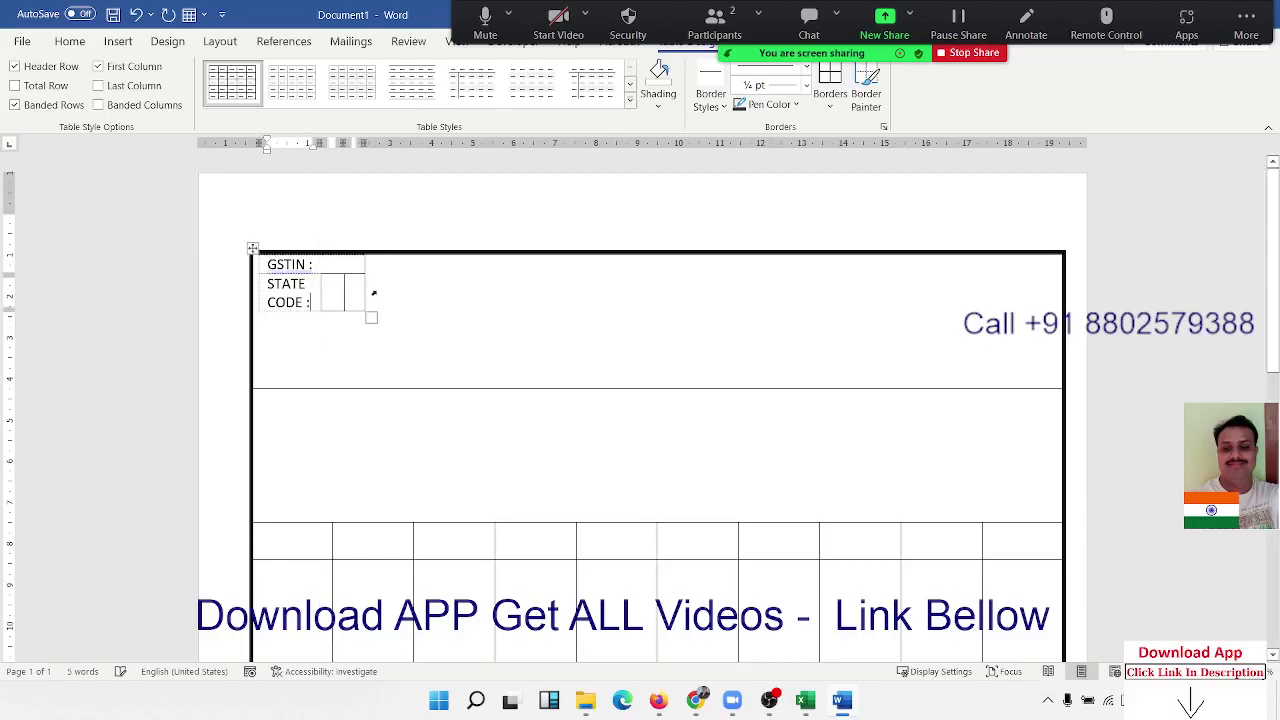
{"action": "left_click_drag", "start_coordinate": [370, 318], "coordinate": [415, 317]}
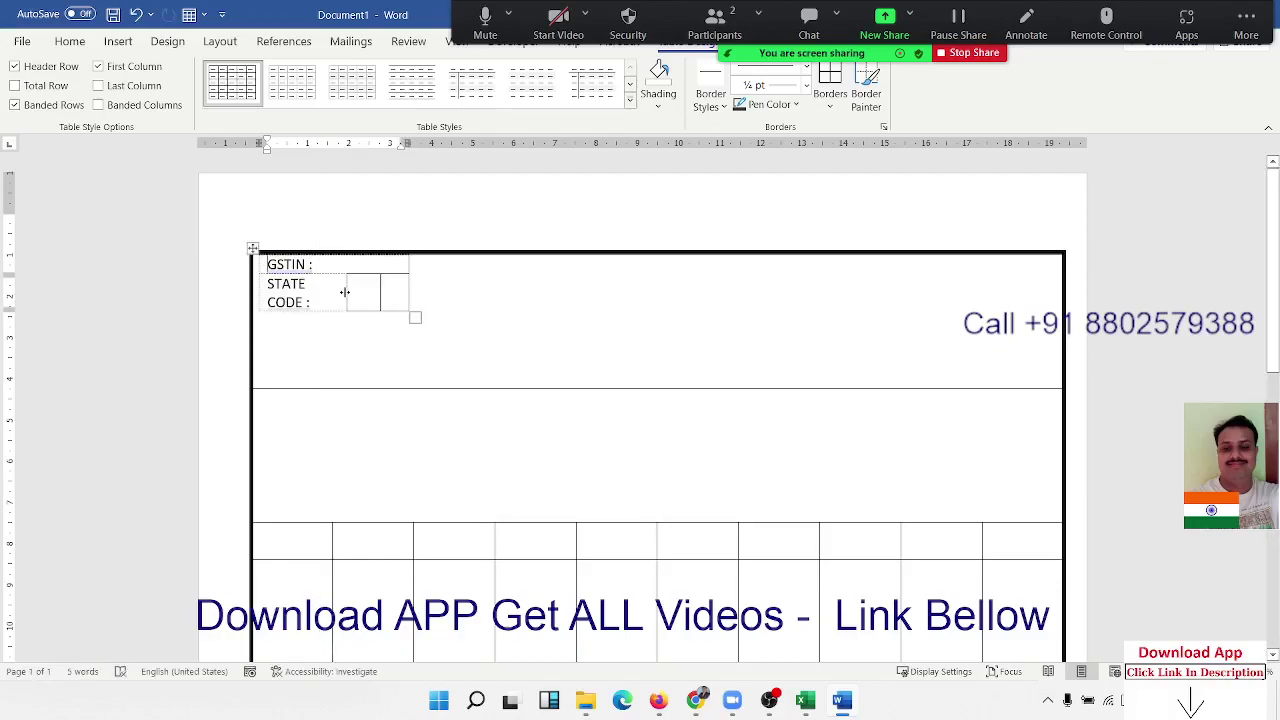
Step: Widen the label column so 'STATE CODE :' fits one line and resize the state-code table
{"action": "left_click_drag", "start_coordinate": [347, 291], "coordinate": [362, 290]}
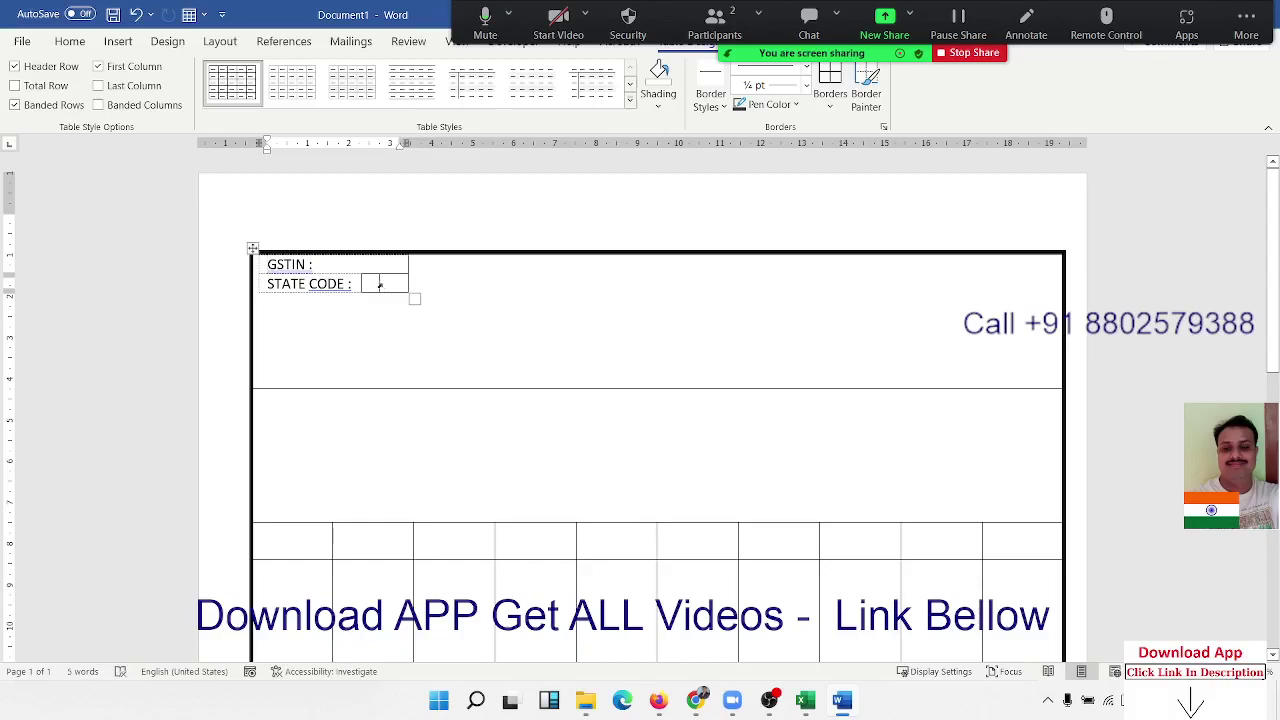
{"action": "left_click", "coordinate": [373, 308]}
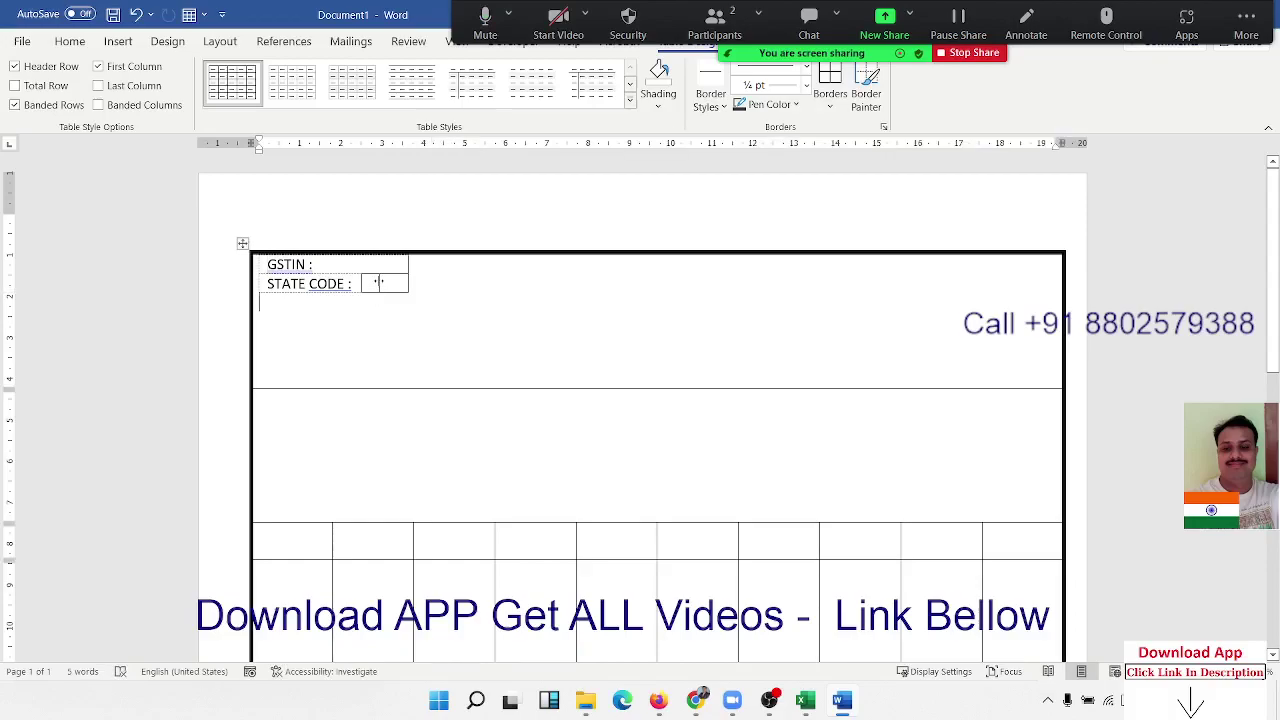
{"action": "left_click", "coordinate": [378, 283]}
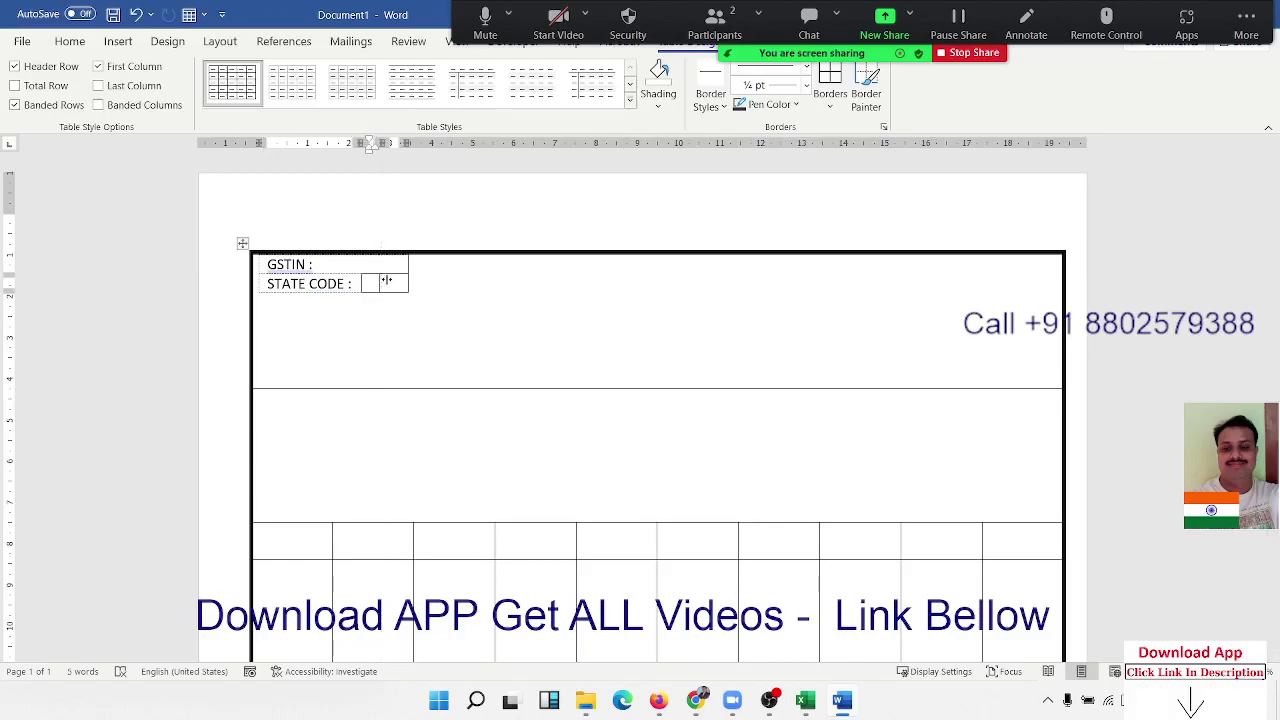
{"action": "key", "text": "Down"}
{"action": "left_click_drag", "start_coordinate": [378, 283], "coordinate": [383, 286]}
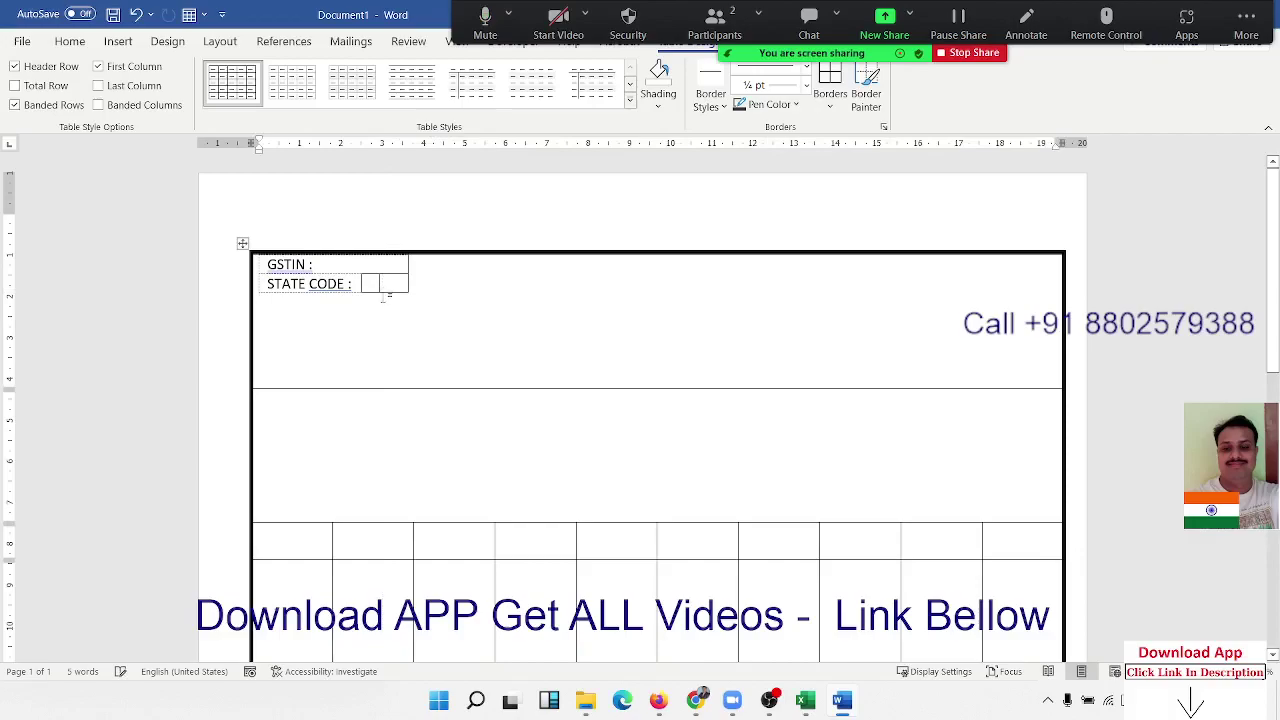
{"action": "left_click", "coordinate": [400, 290]}
{"action": "left_click", "coordinate": [410, 297]}
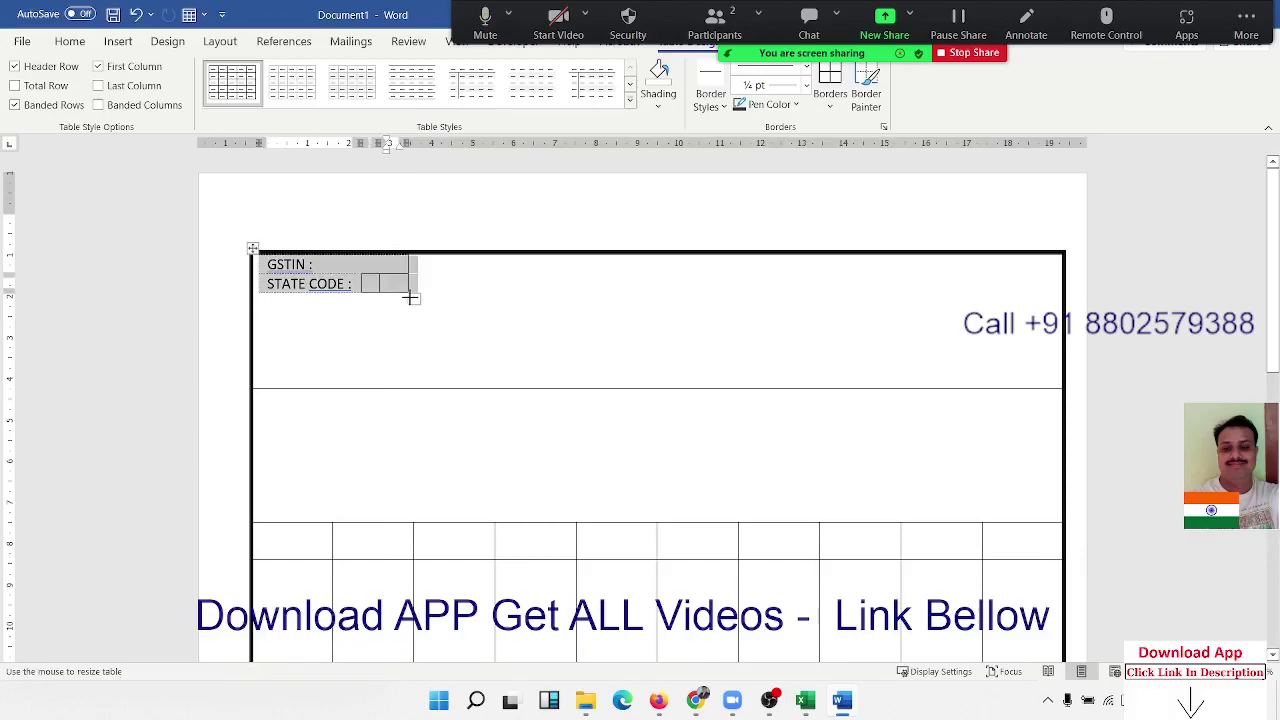
{"action": "left_click_drag", "start_coordinate": [410, 297], "coordinate": [409, 295]}
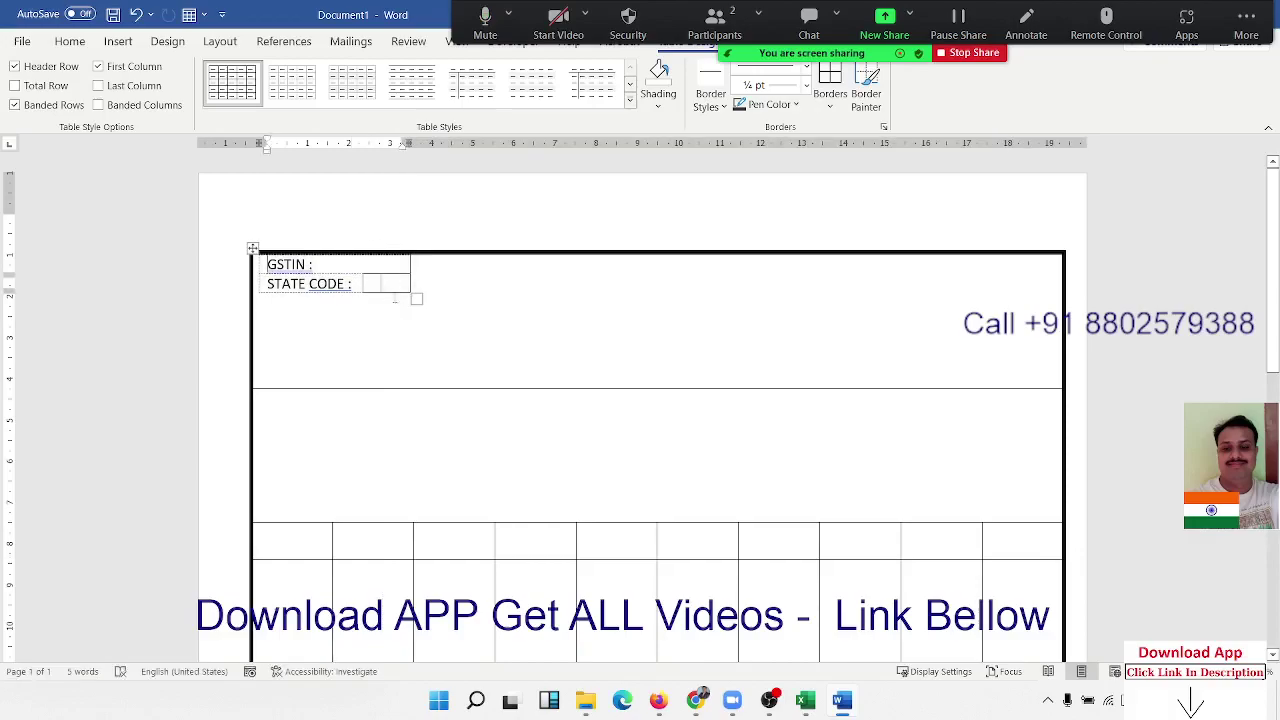
{"action": "left_click", "coordinate": [394, 298]}
{"action": "left_click_drag", "start_coordinate": [401, 265], "coordinate": [418, 265]}
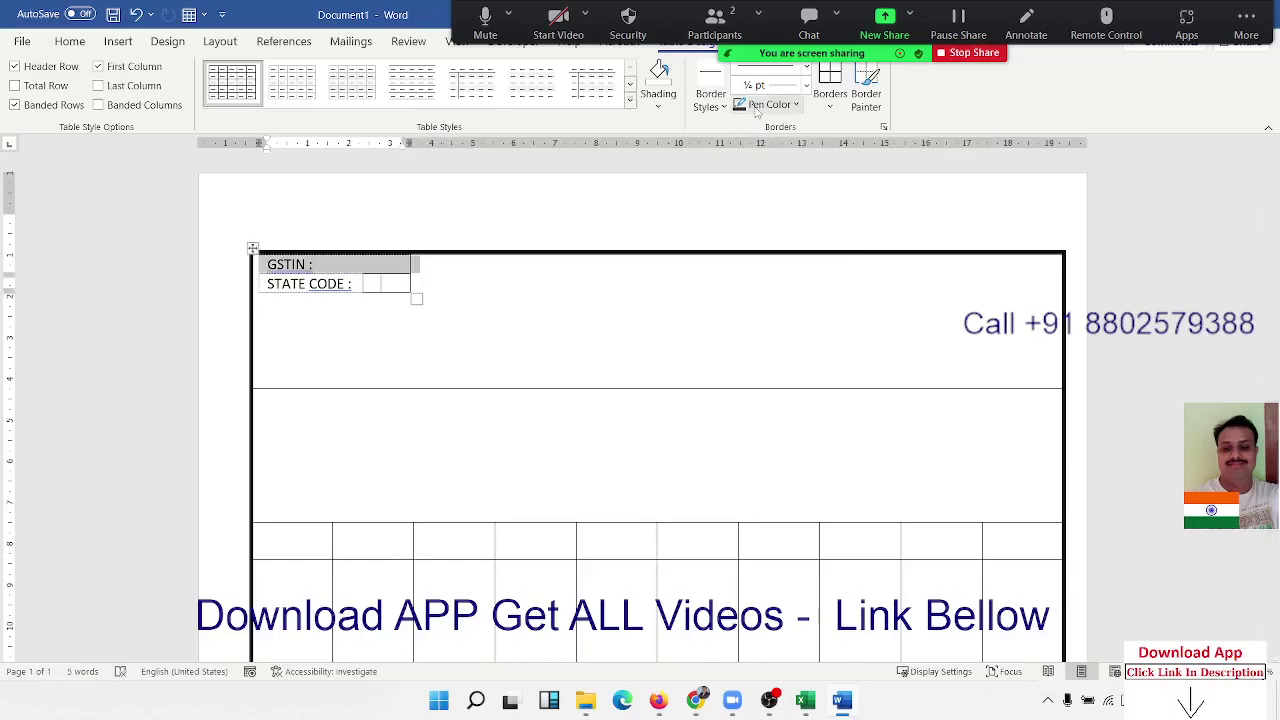
Step: Remove the borders around the GSTIN row with No Border
{"action": "left_click", "coordinate": [414, 264]}
{"action": "left_click", "coordinate": [414, 264]}
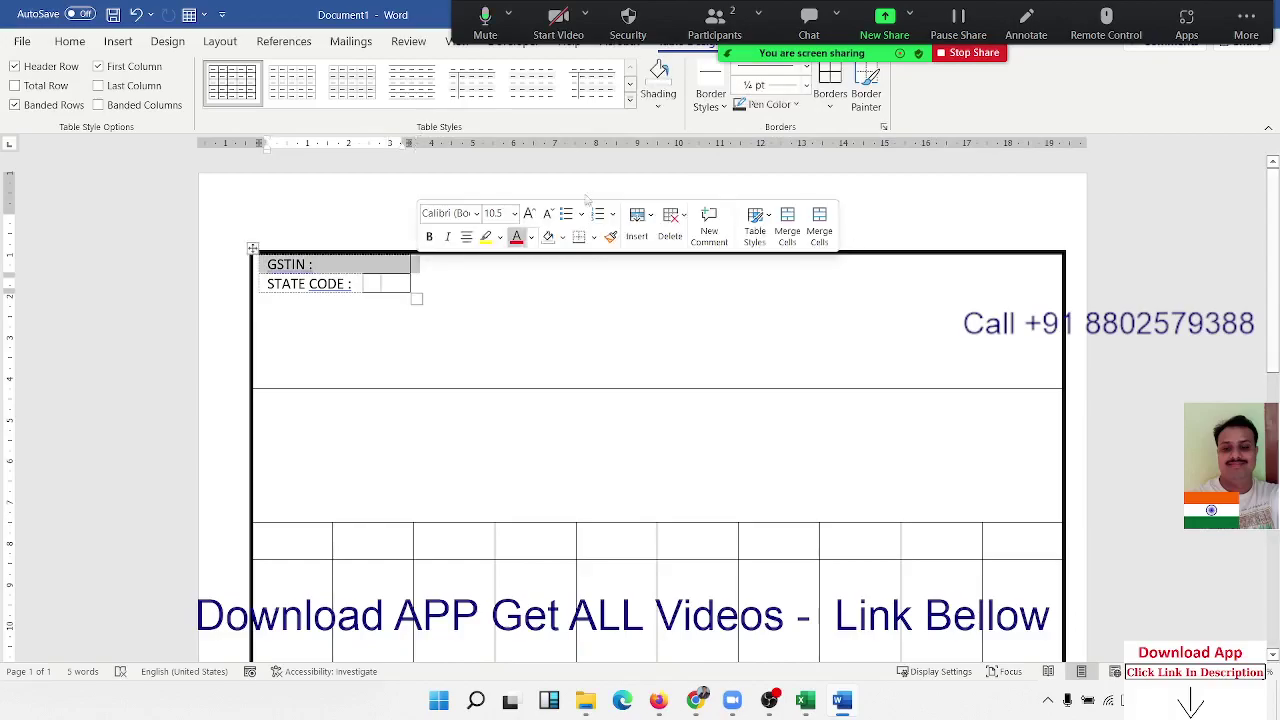
{"action": "left_click", "coordinate": [829, 100]}
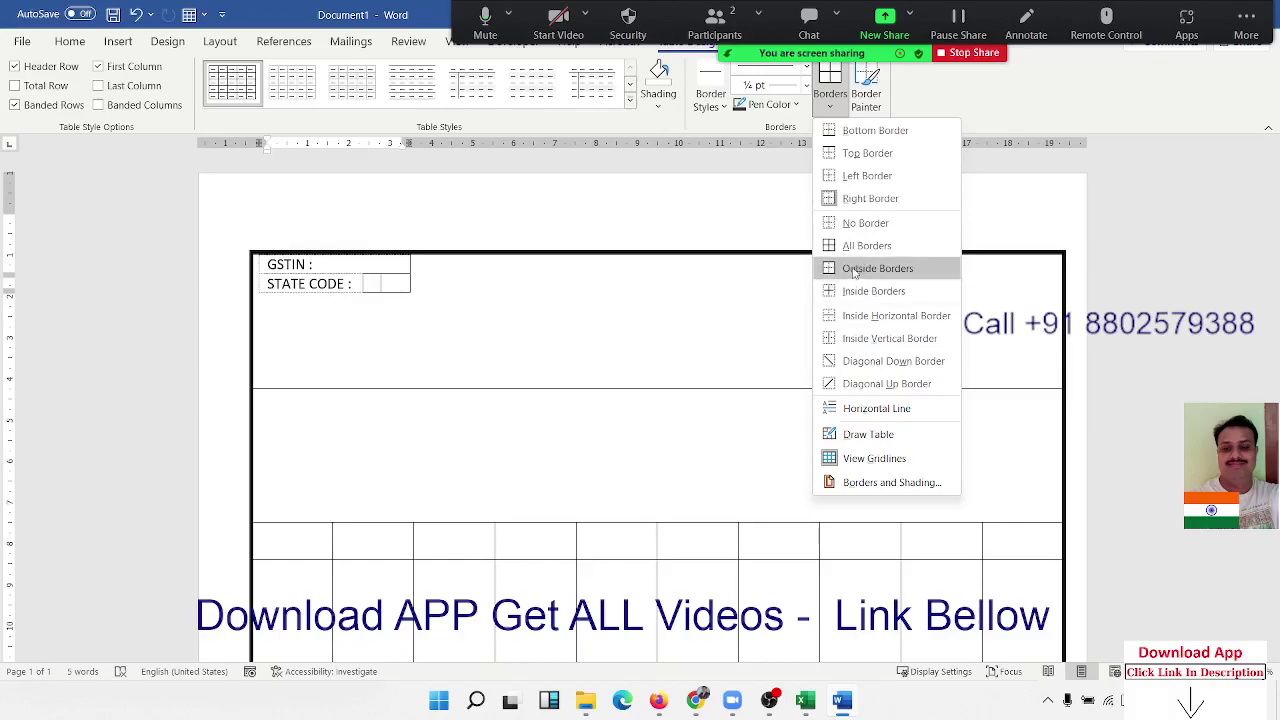
{"action": "left_click", "coordinate": [855, 223]}
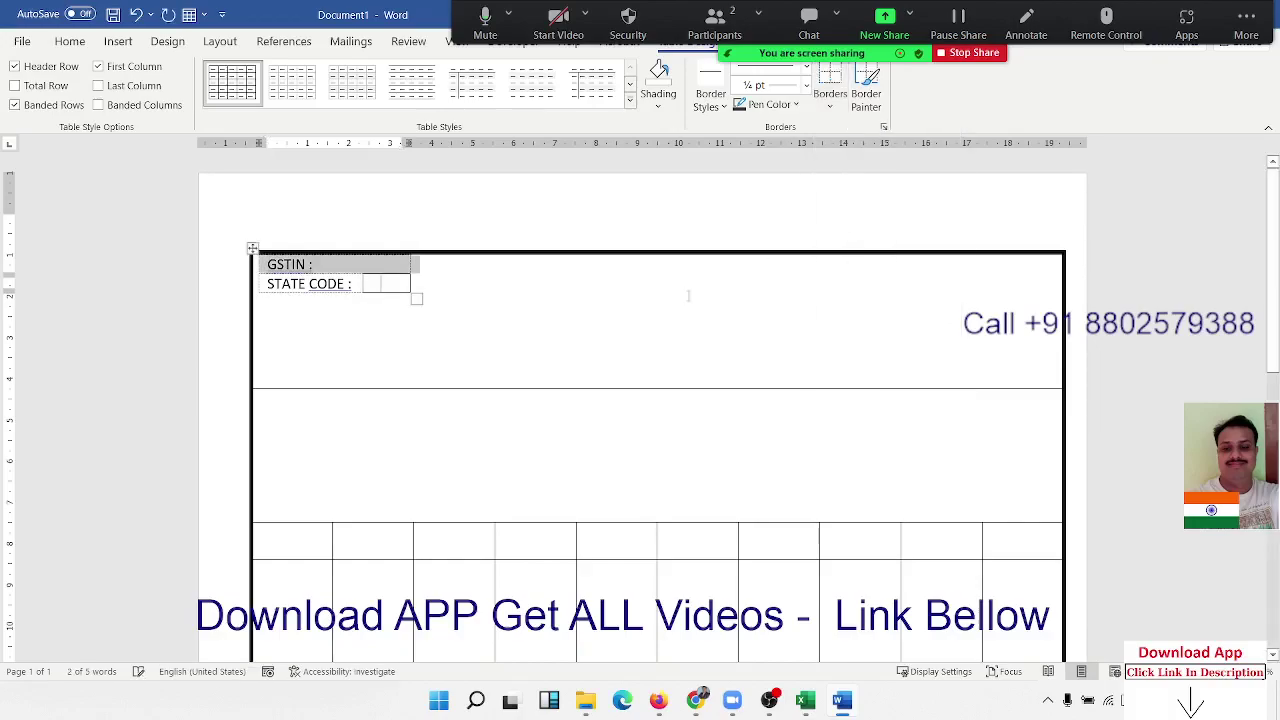
{"action": "left_click", "coordinate": [654, 314]}
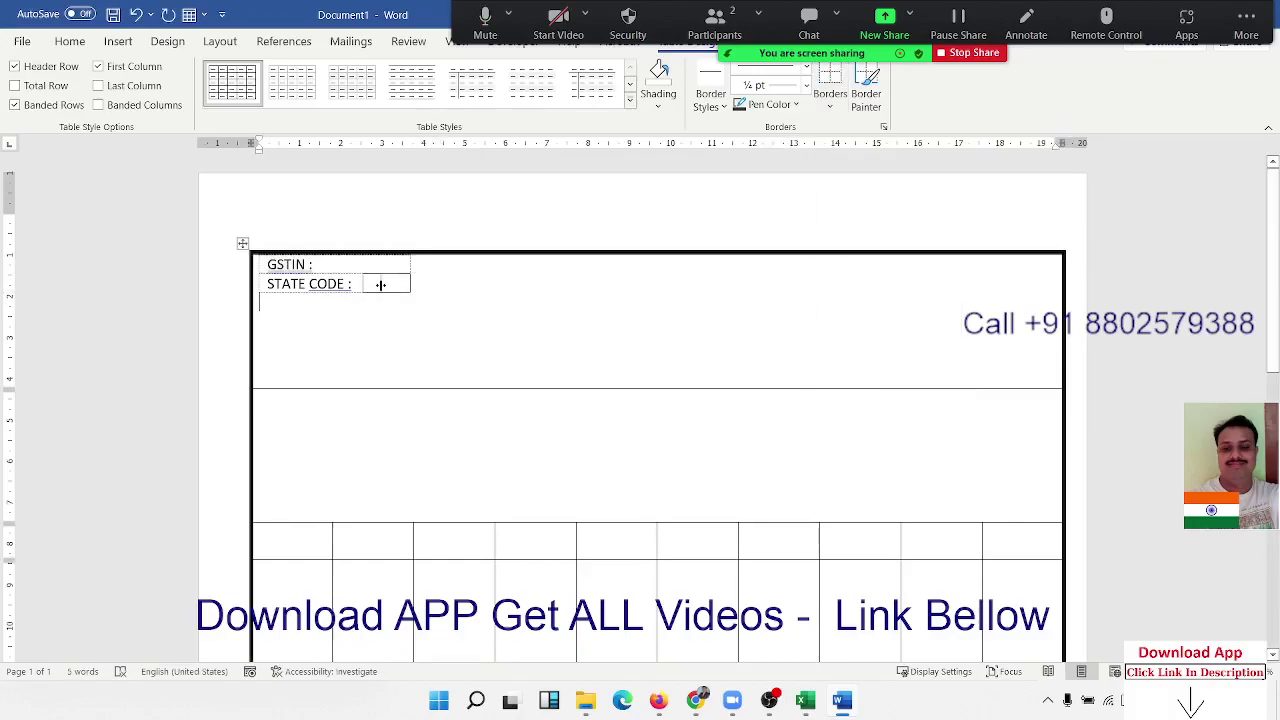
Step: Adjust the state-code box widths, enter 2 and 3 in them, and check the print preview
{"action": "left_click_drag", "start_coordinate": [380, 284], "coordinate": [390, 284]}
{"action": "left_click_drag", "start_coordinate": [393, 283], "coordinate": [386, 284]}
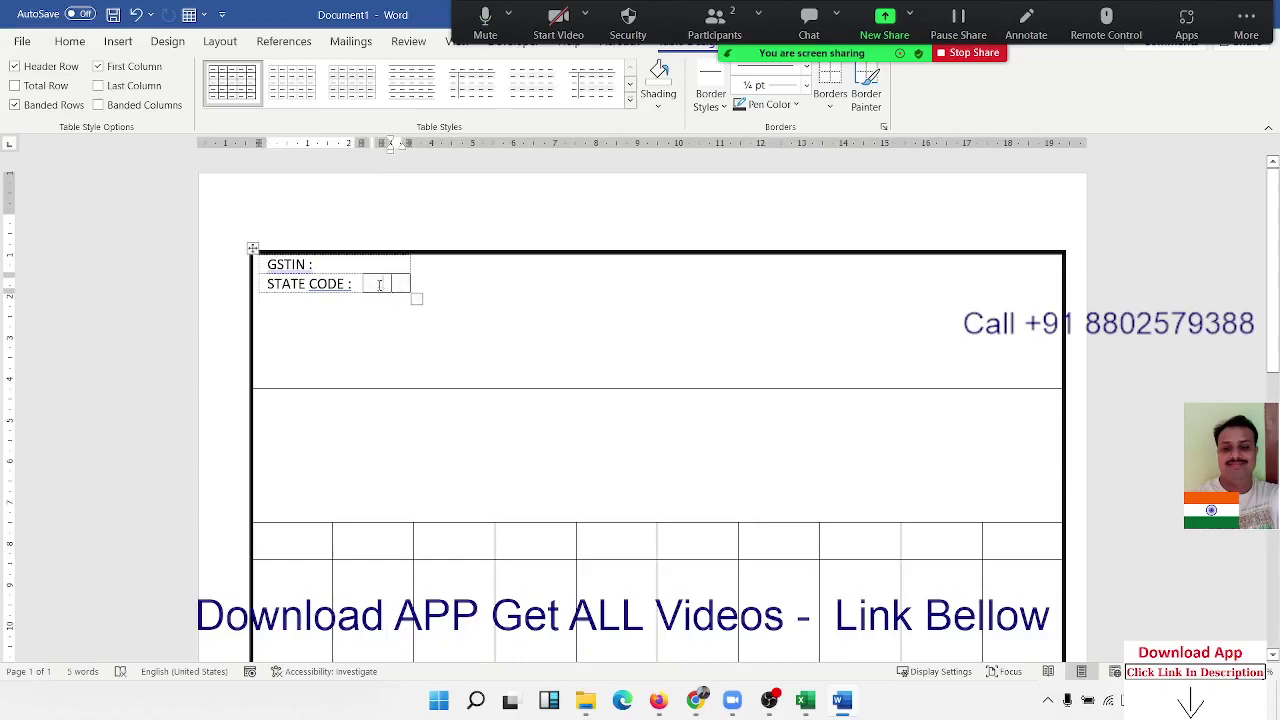
{"action": "type", "text": "2"}
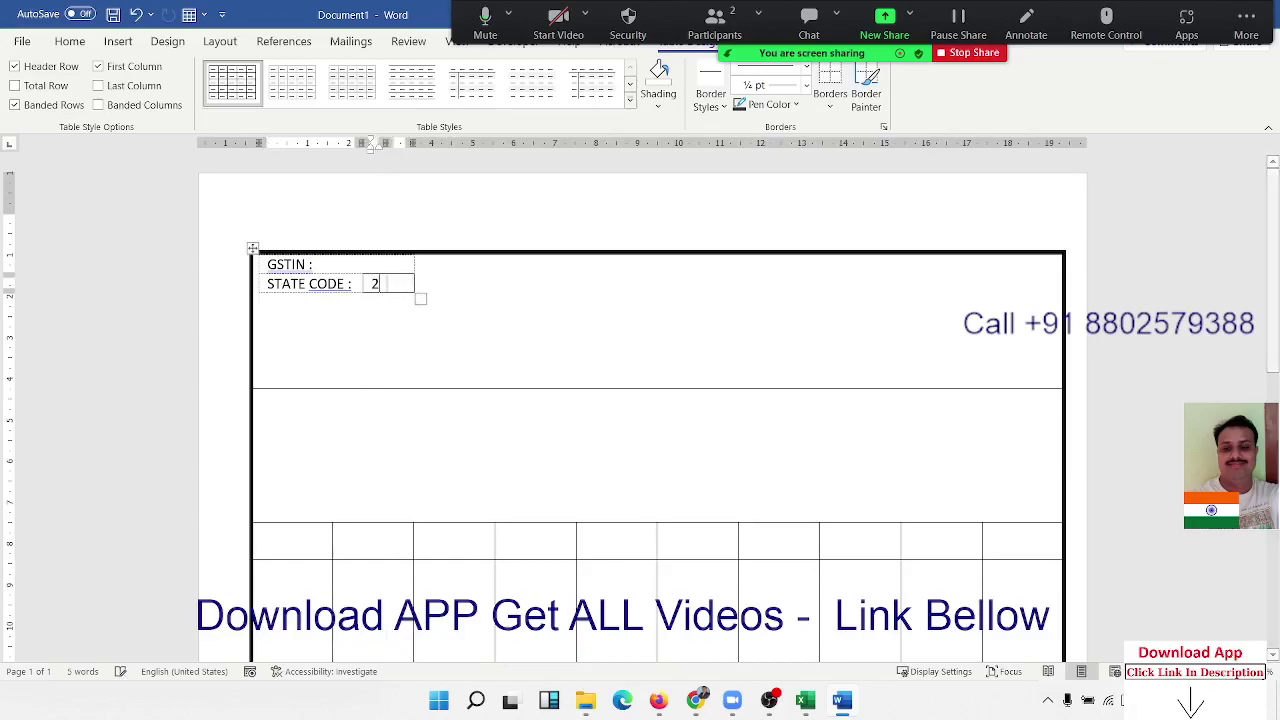
{"action": "left_click", "coordinate": [400, 285]}
{"action": "type", "text": "3"}
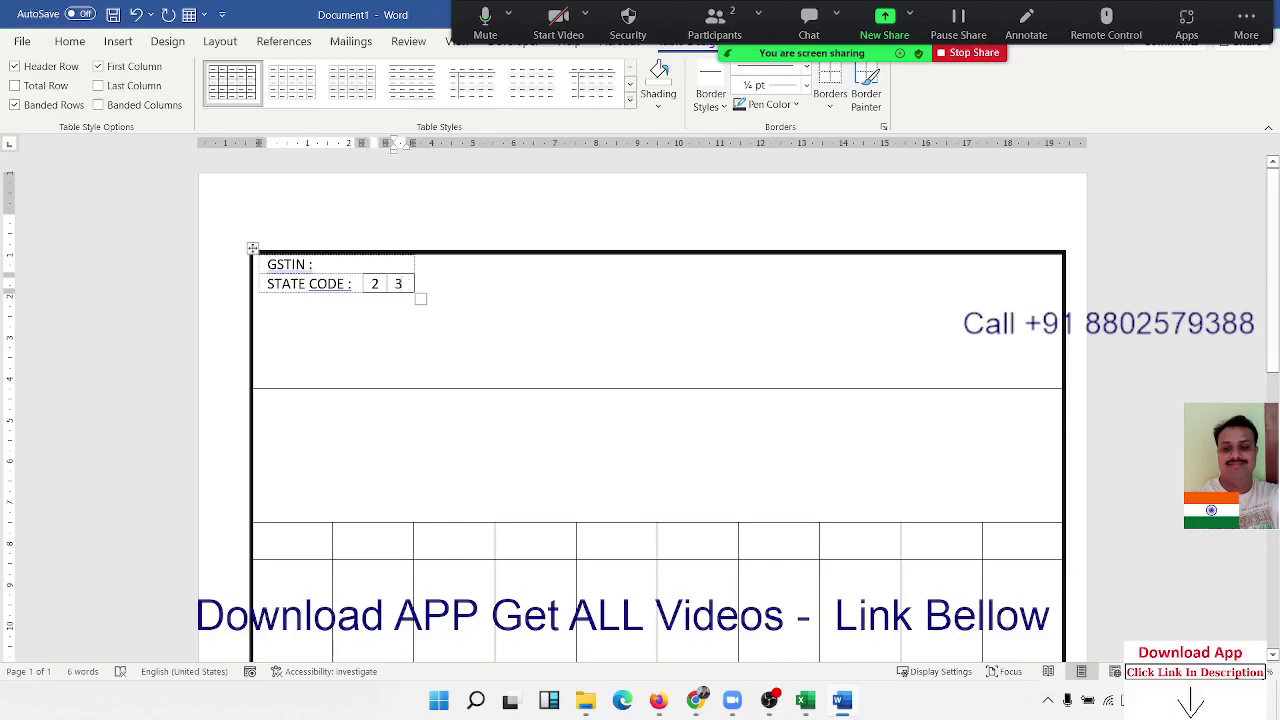
{"action": "left_click", "coordinate": [388, 343]}
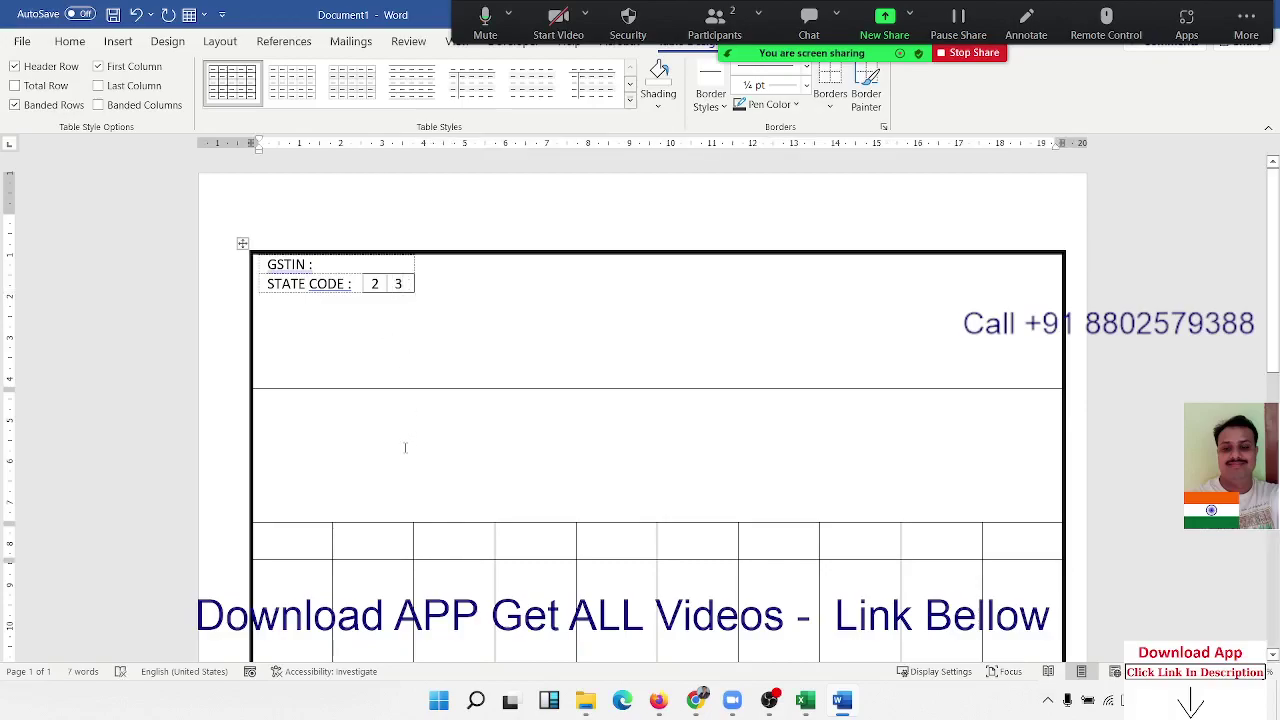
{"action": "key", "text": "ctrl+p"}
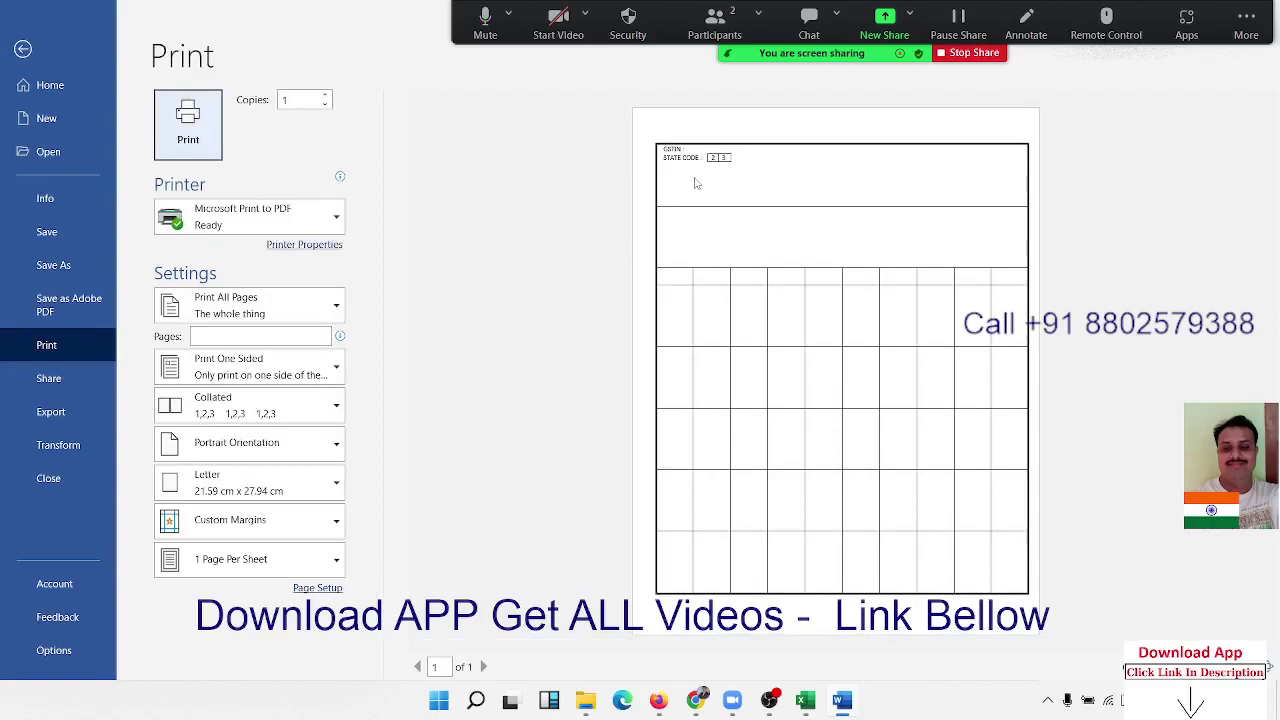
{"action": "key", "text": "Escape"}
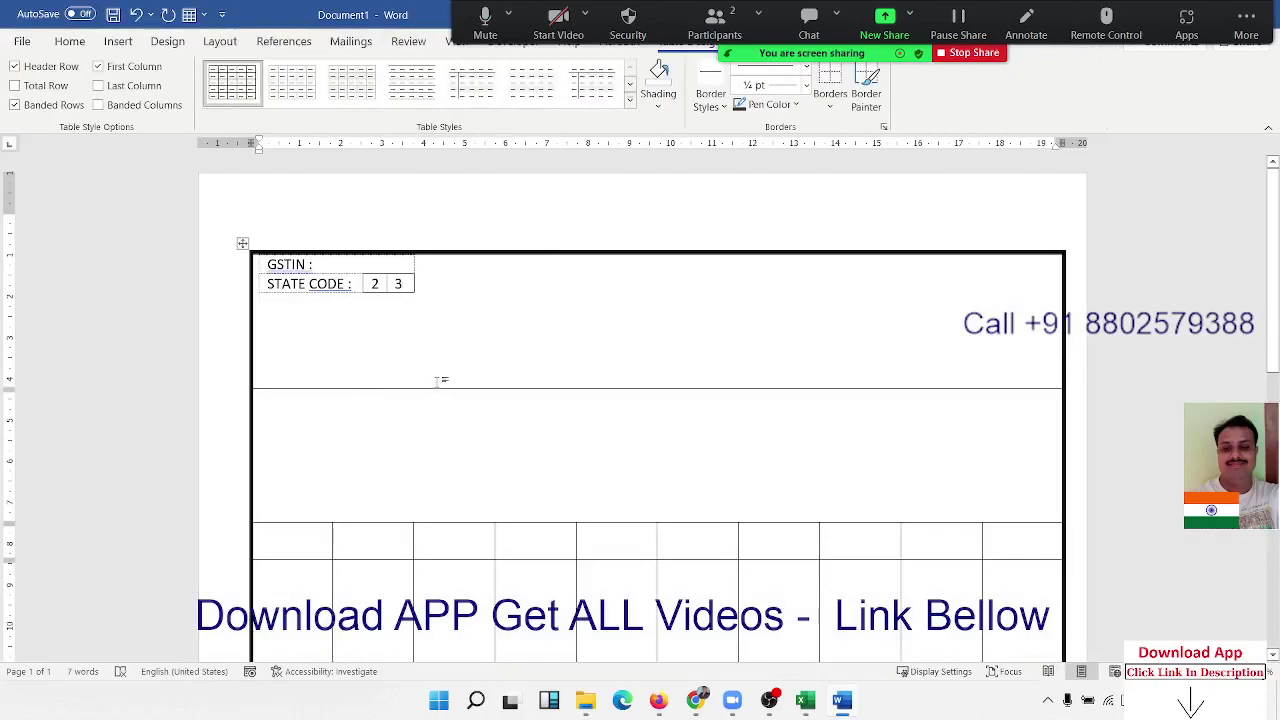
Step: Draw a text box at the header's top centre reading 'CASH/CREDIT INVOICE' and narrow it to fit
{"action": "left_click", "coordinate": [527, 270]}
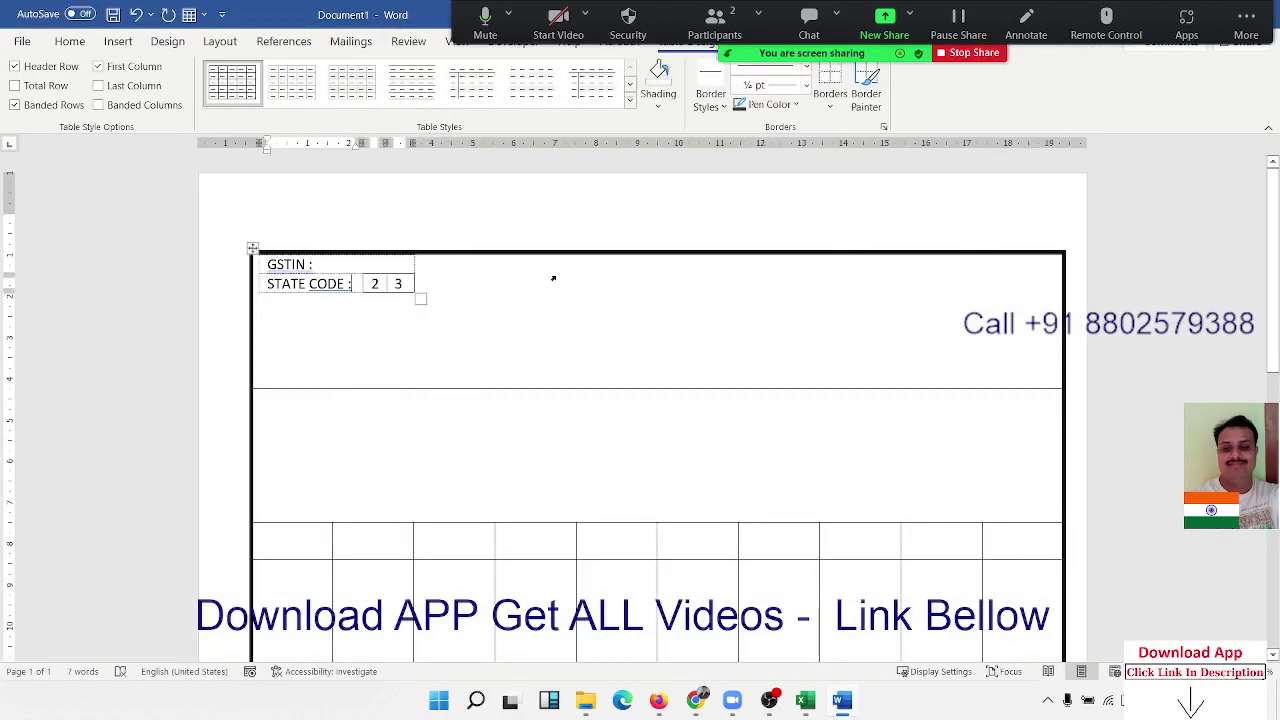
{"action": "left_click", "coordinate": [118, 41]}
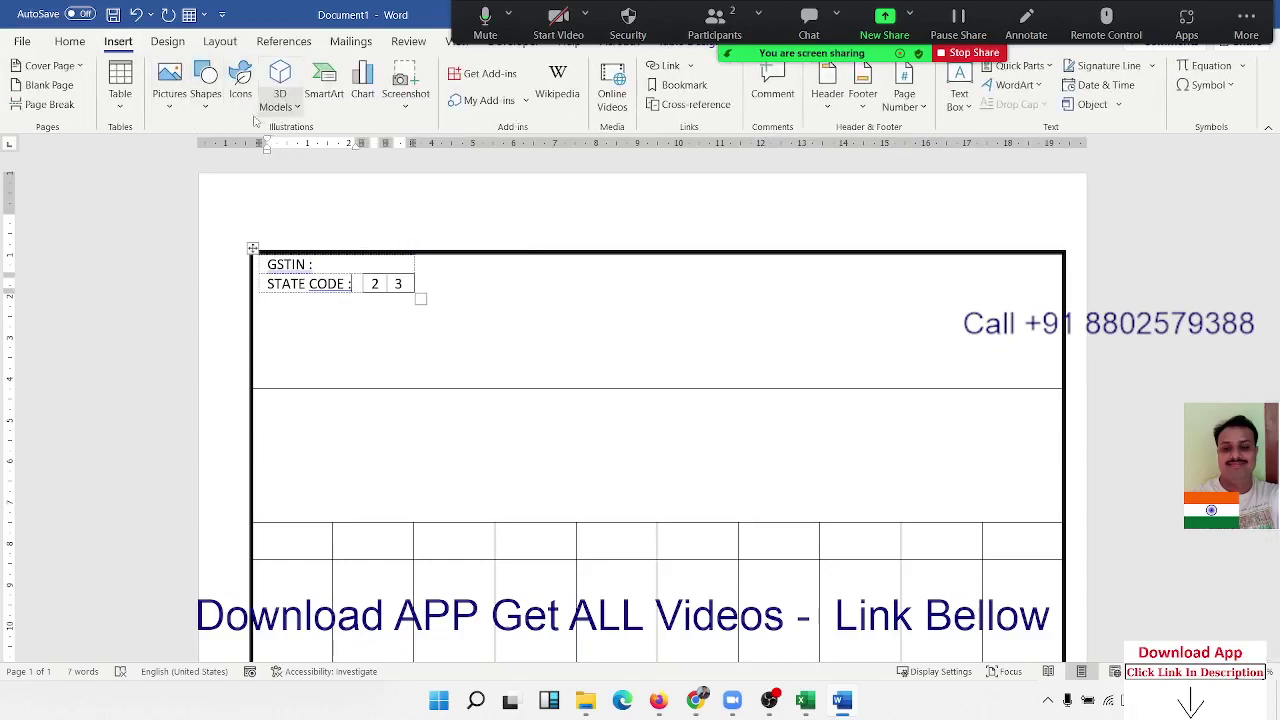
{"action": "left_click", "coordinate": [207, 100]}
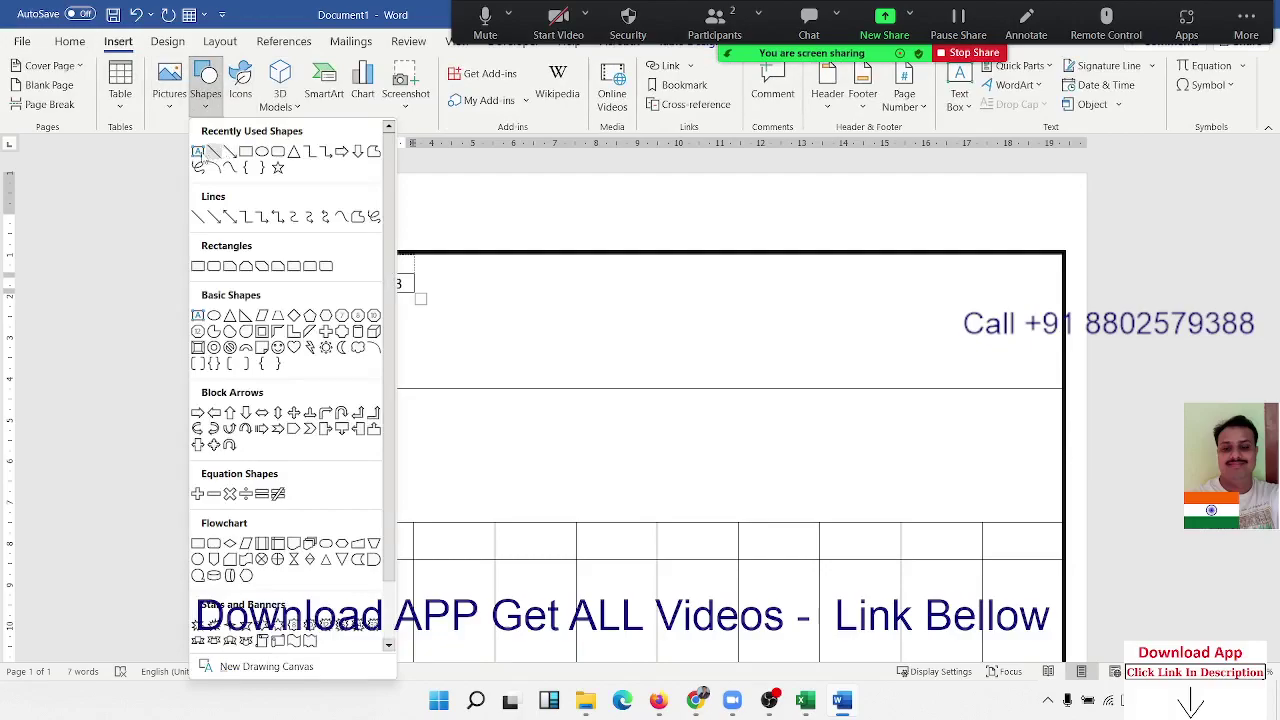
{"action": "left_click", "coordinate": [196, 152]}
{"action": "left_click_drag", "start_coordinate": [521, 262], "coordinate": [741, 290]}
{"action": "type", "text": "C"}
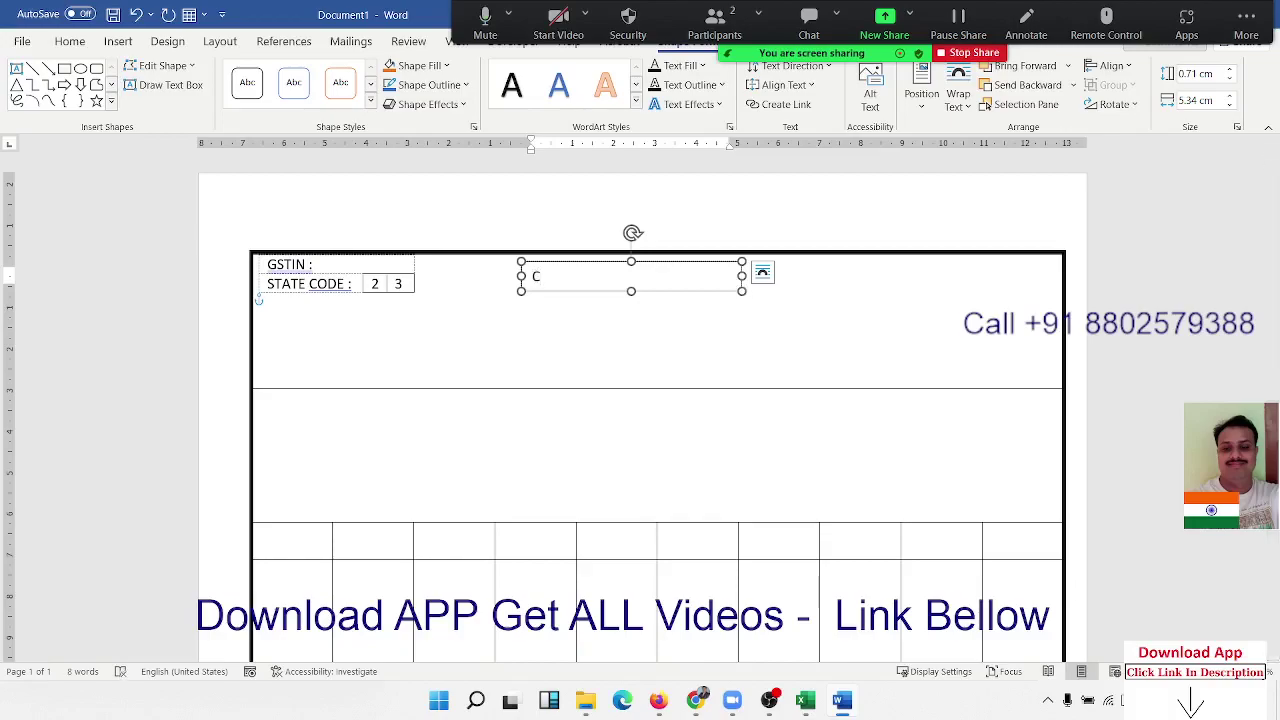
{"action": "type", "text": "ASH/C"}
{"action": "type", "text": "REDI"}
{"action": "type", "text": "T "}
{"action": "type", "text": "IN"}
{"action": "type", "text": "VOICE"}
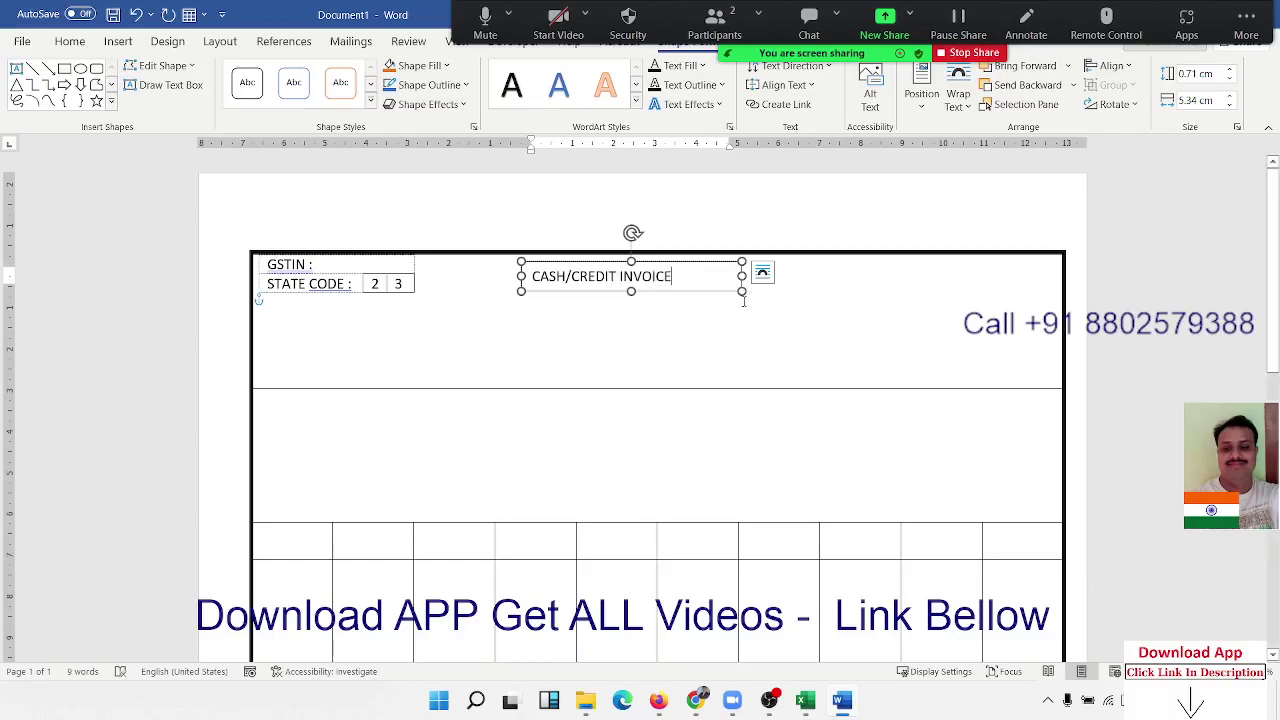
{"action": "left_click_drag", "start_coordinate": [742, 291], "coordinate": [688, 290]}
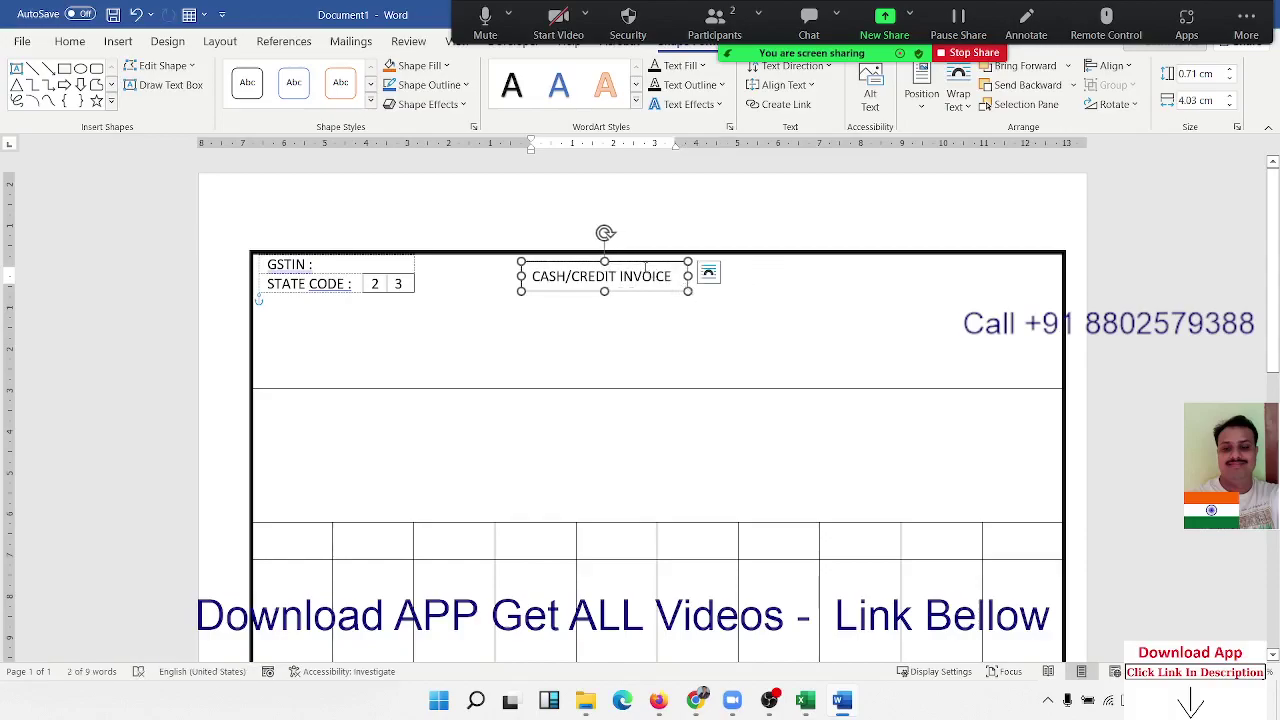
Step: Give the title box a solid black fill, enlarge its text, and widen the box to fit
{"action": "left_click", "coordinate": [370, 101]}
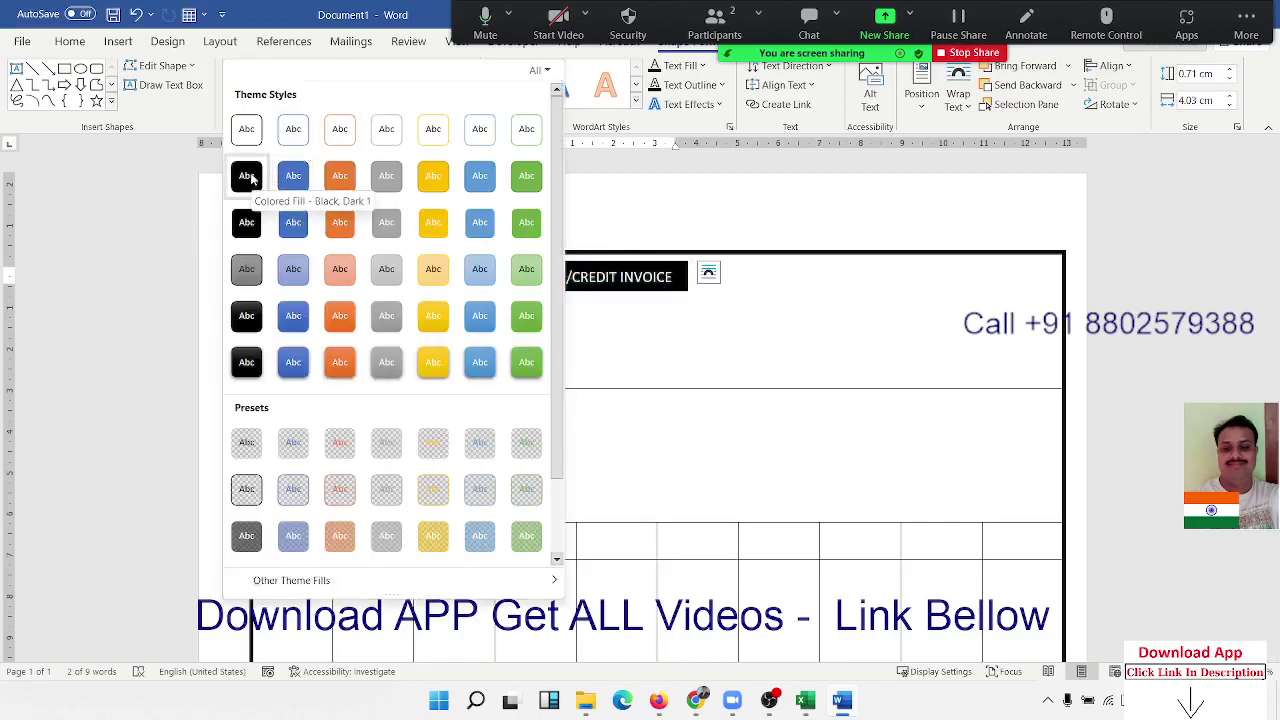
{"action": "left_click", "coordinate": [251, 177]}
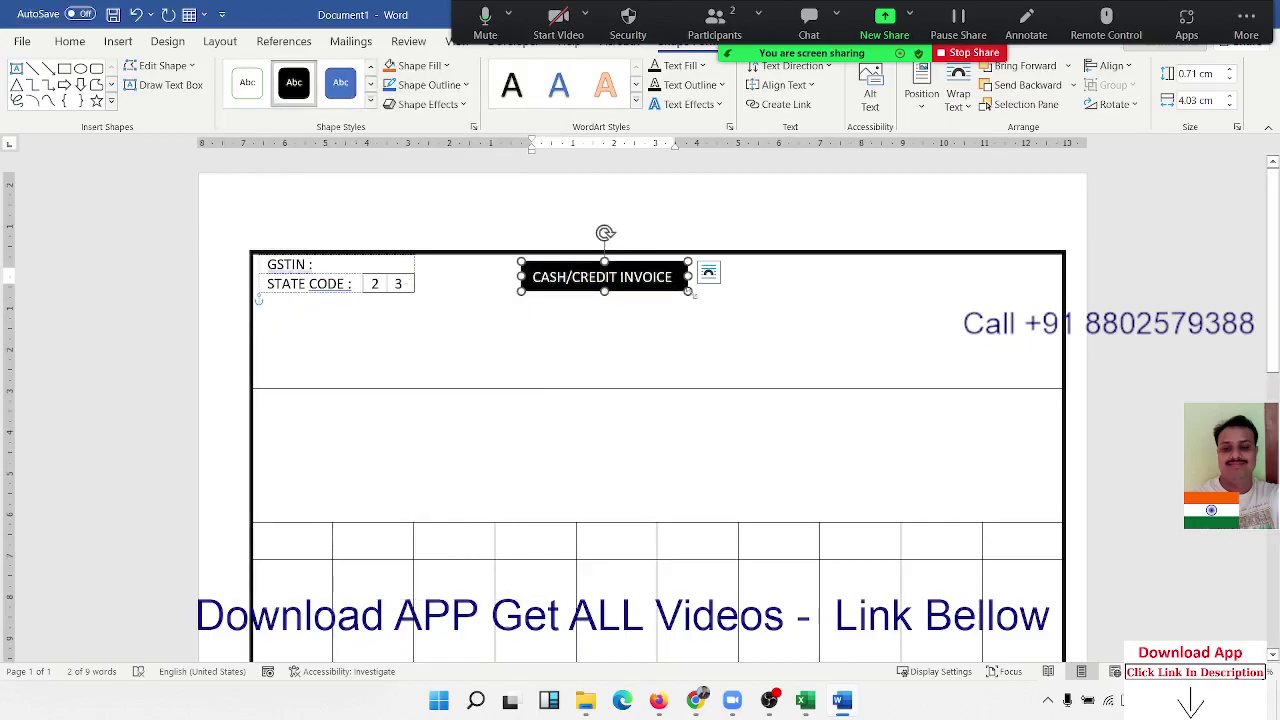
{"action": "left_click_drag", "start_coordinate": [688, 290], "coordinate": [705, 290]}
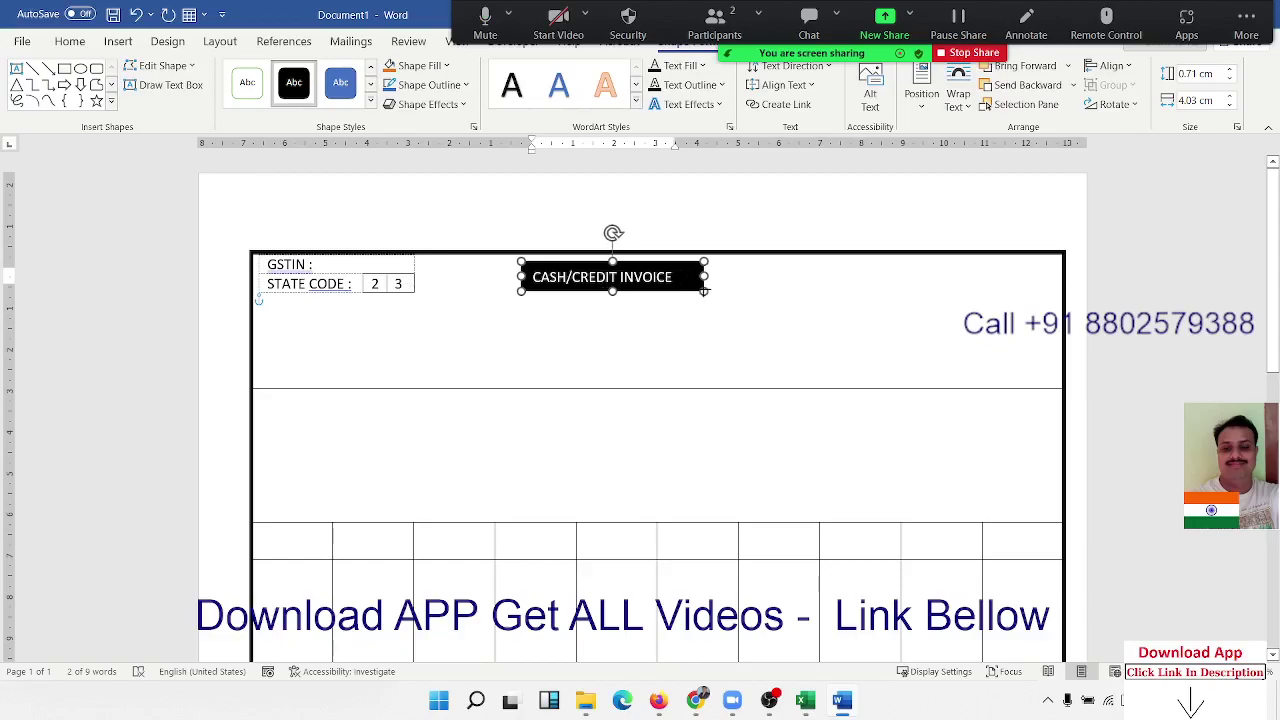
{"action": "left_click", "coordinate": [70, 41]}
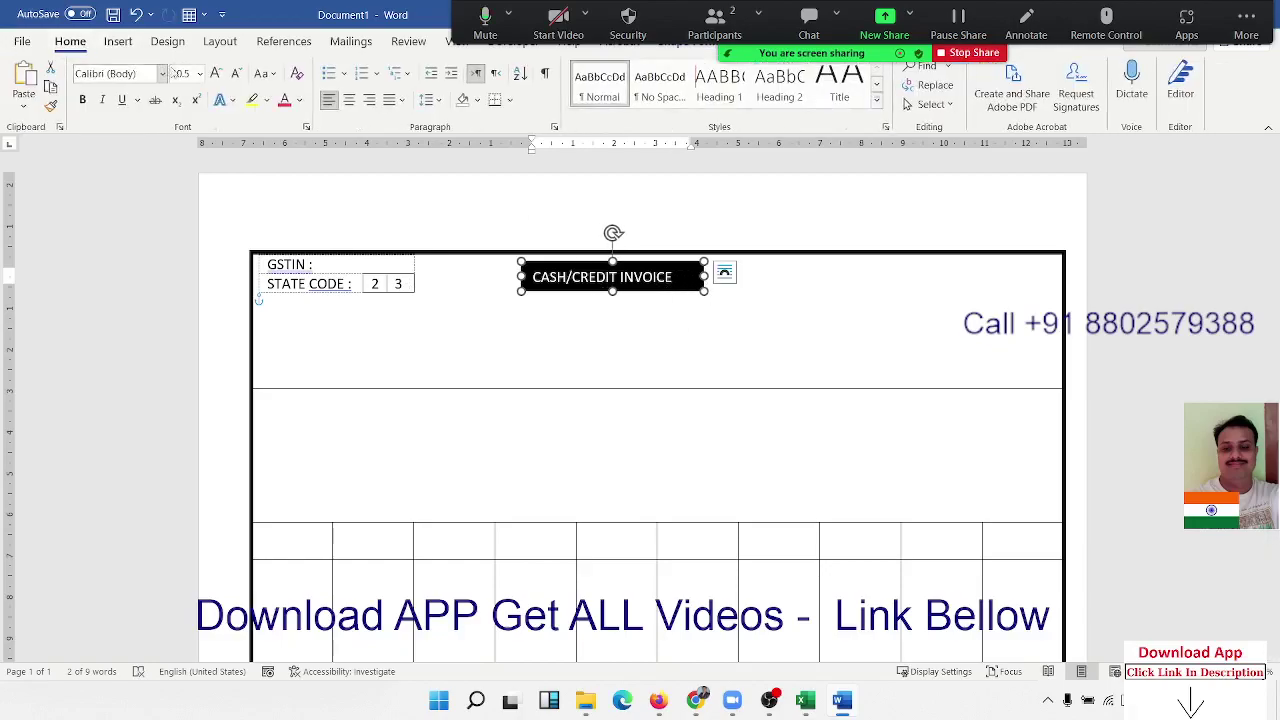
{"action": "left_click", "coordinate": [214, 76]}
{"action": "left_click", "coordinate": [214, 76]}
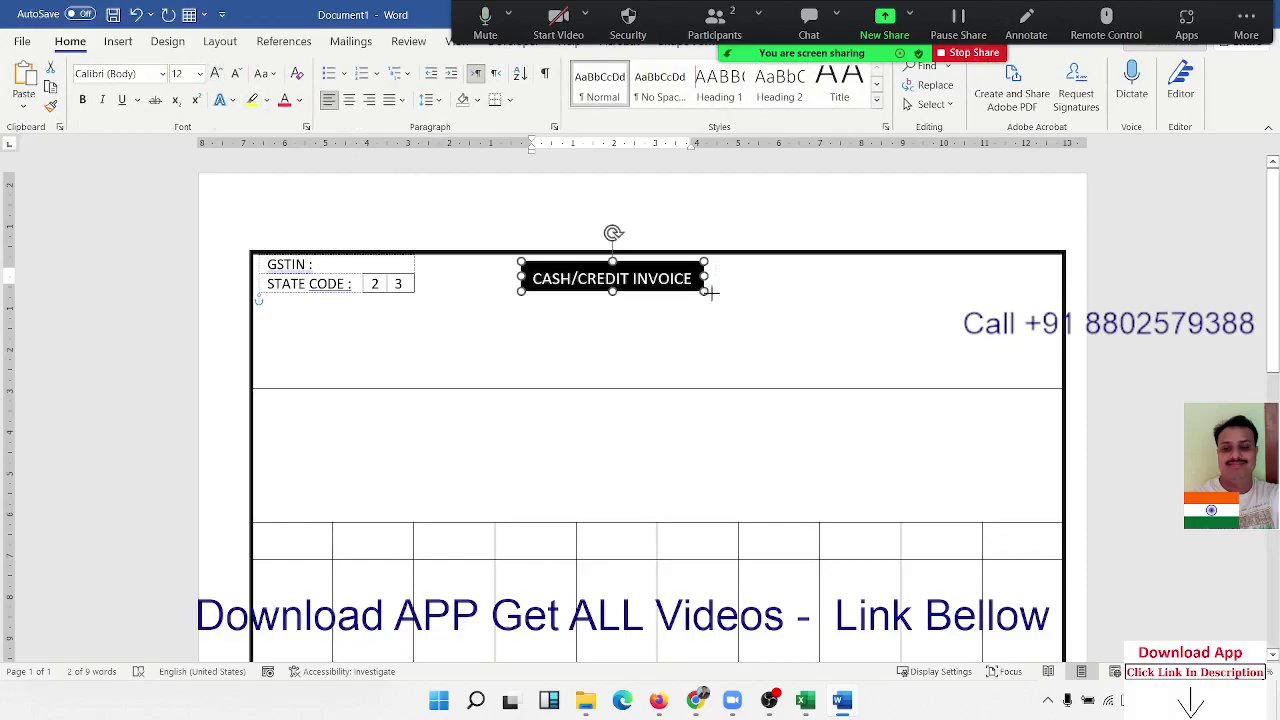
{"action": "left_click_drag", "start_coordinate": [705, 290], "coordinate": [723, 296]}
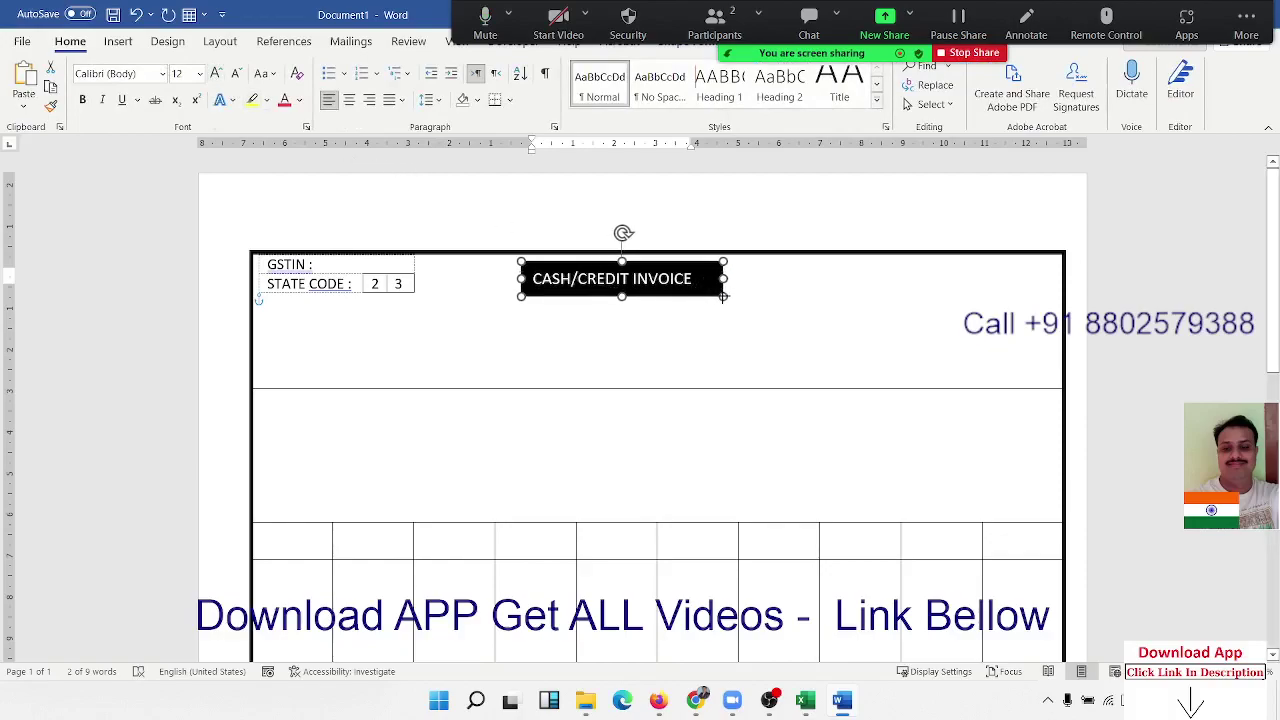
{"action": "left_click", "coordinate": [214, 76]}
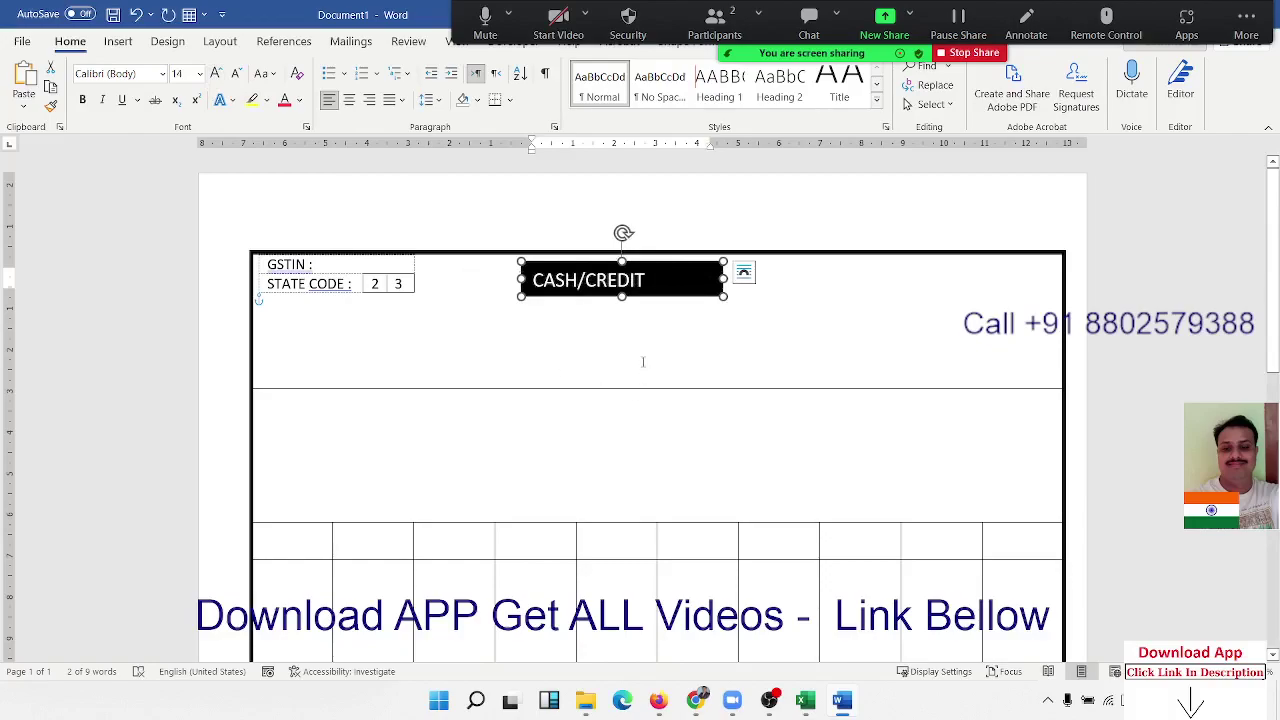
{"action": "left_click", "coordinate": [612, 363]}
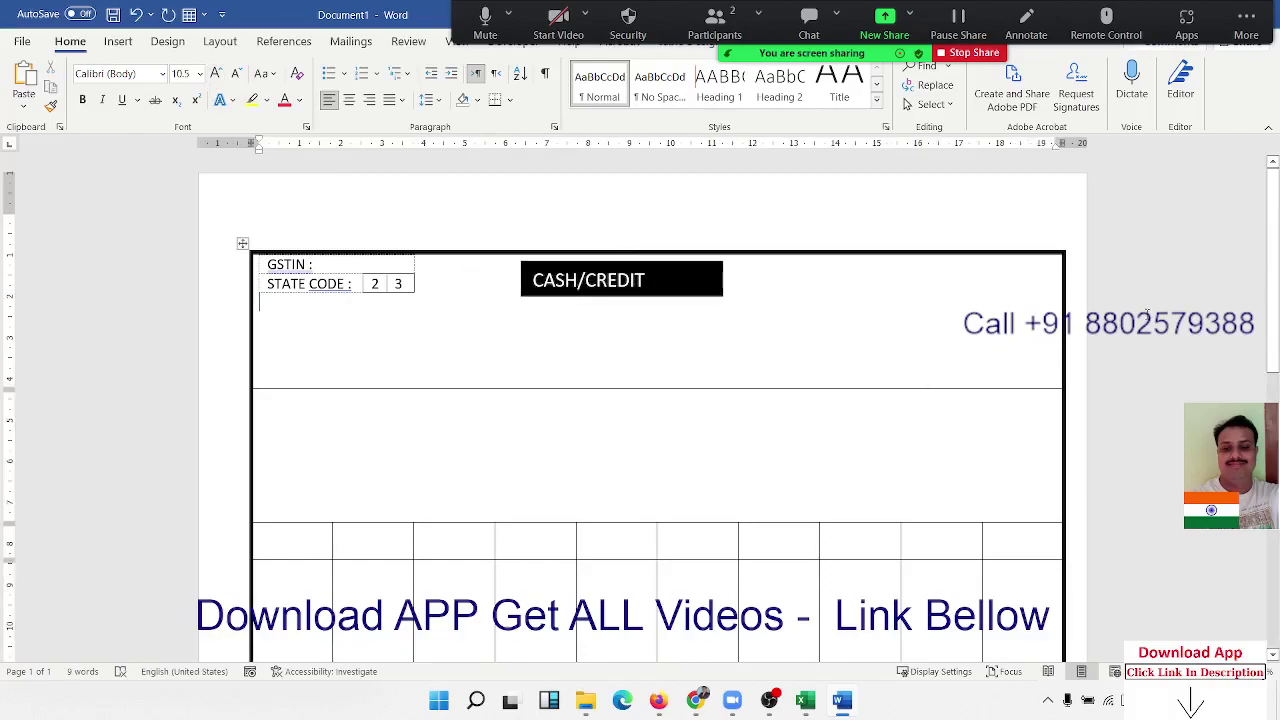
Step: Add 'INVOICE' after CASH/CREDIT in the title box
{"action": "left_click", "coordinate": [722, 286]}
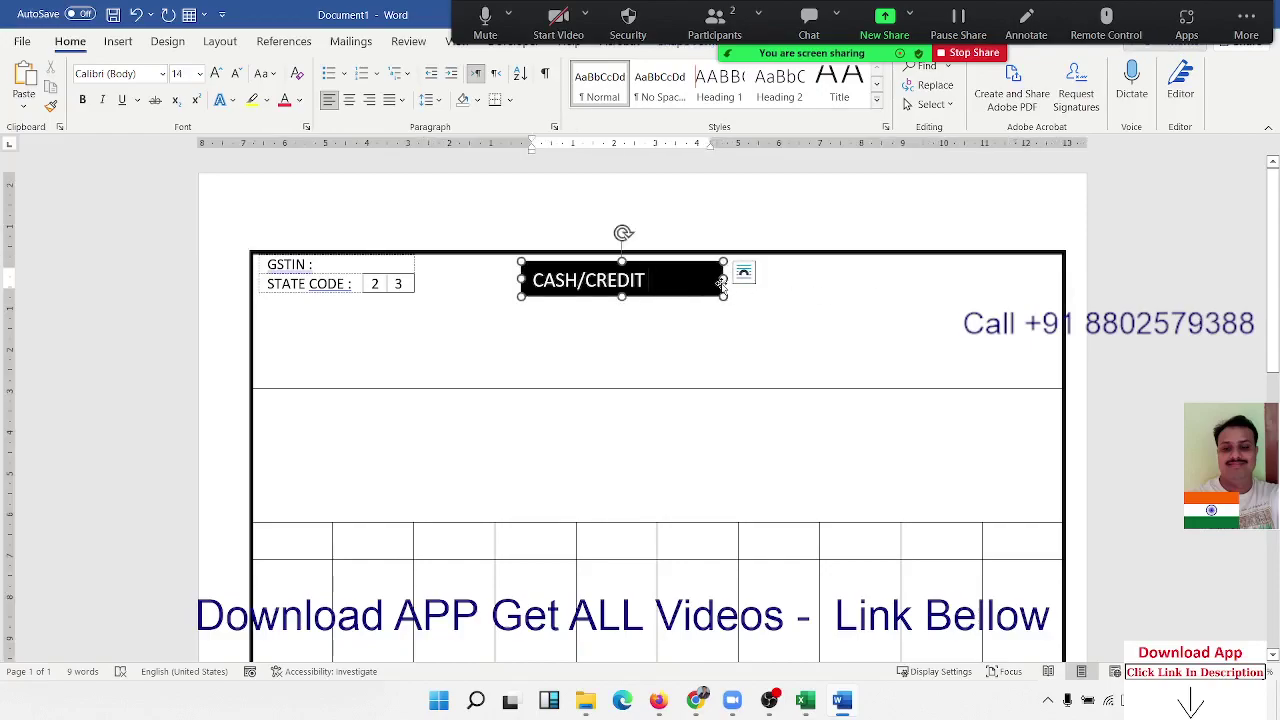
{"action": "type", "text": " INVOICE"}
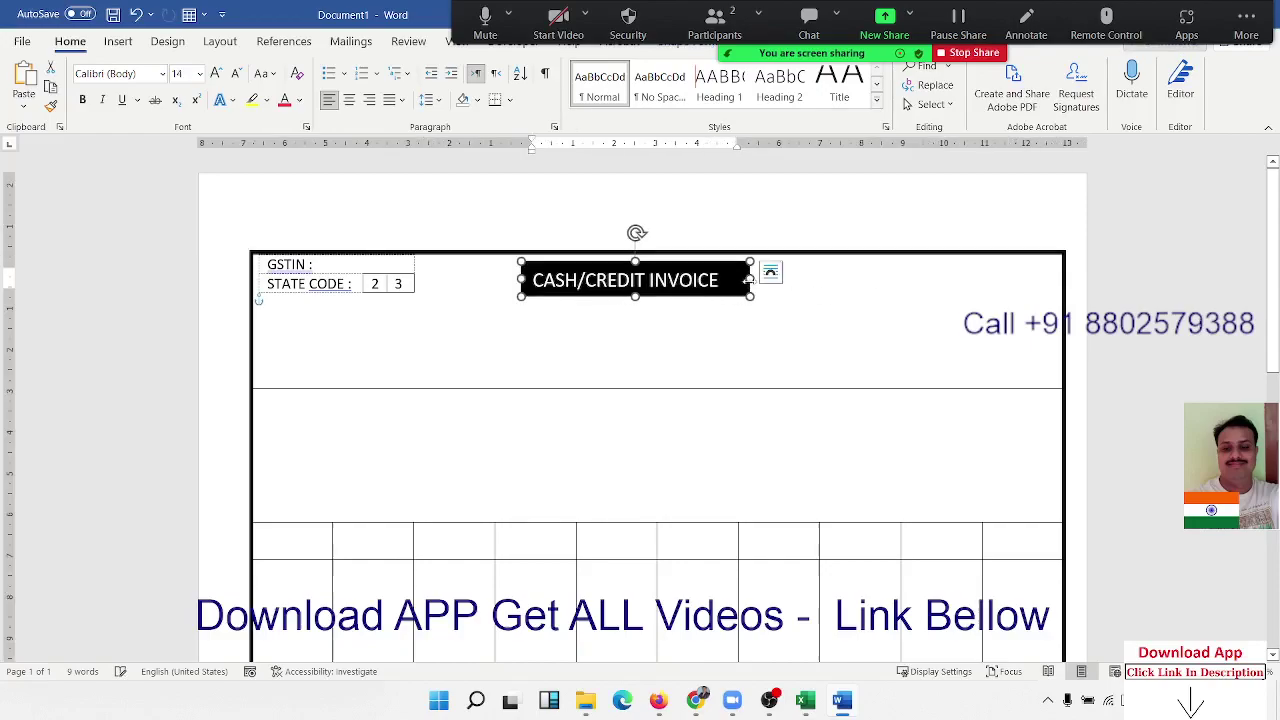
{"action": "left_click", "coordinate": [803, 296]}
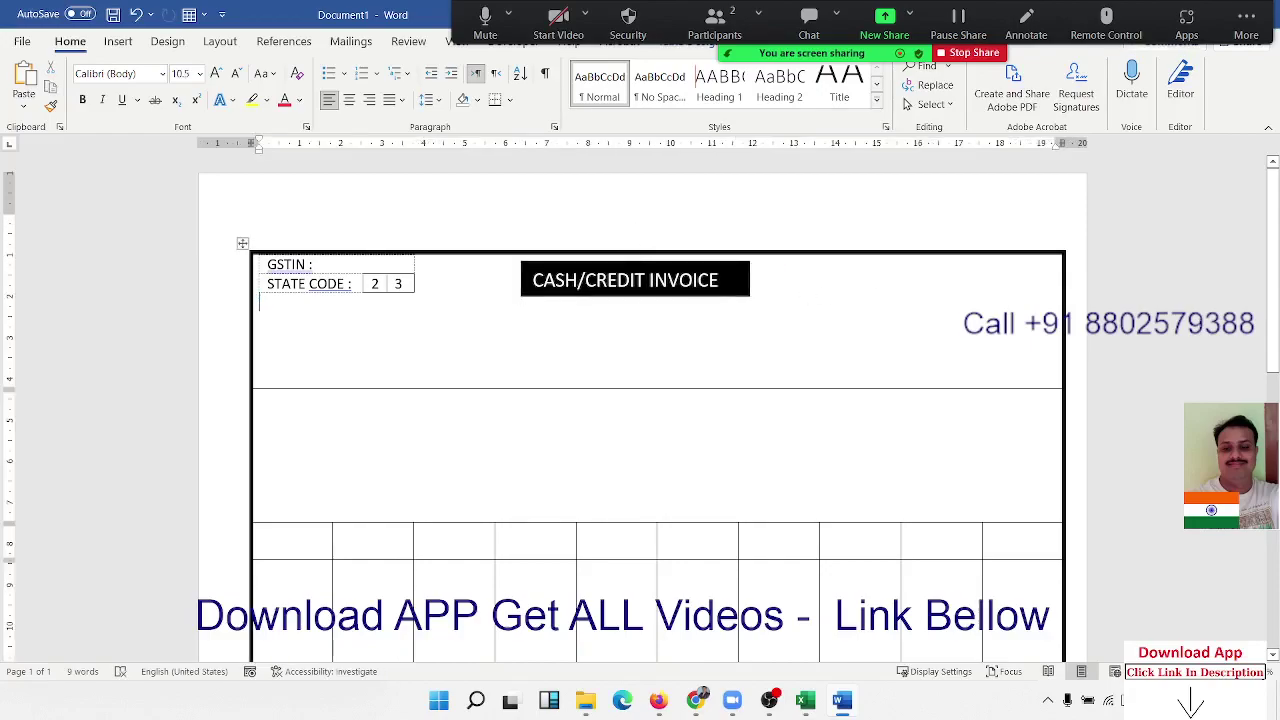
{"action": "left_click", "coordinate": [24, 104]}
{"action": "left_click", "coordinate": [119, 42]}
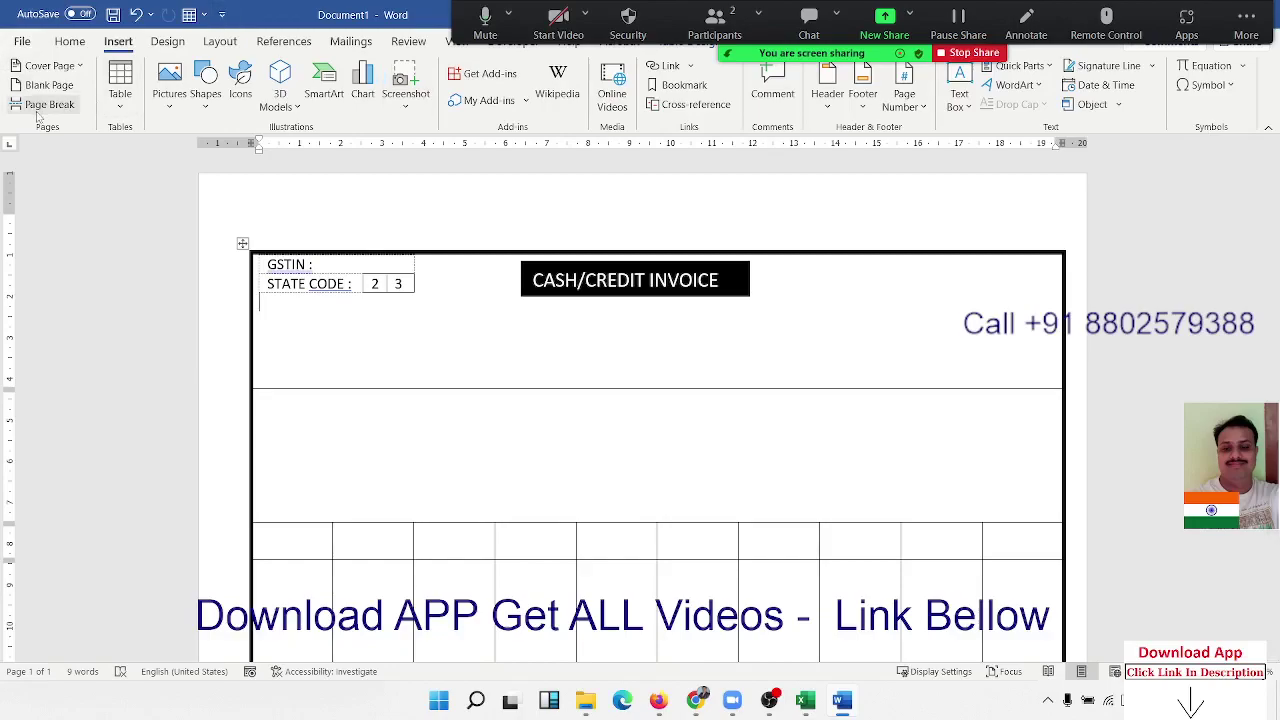
{"action": "left_click", "coordinate": [121, 108]}
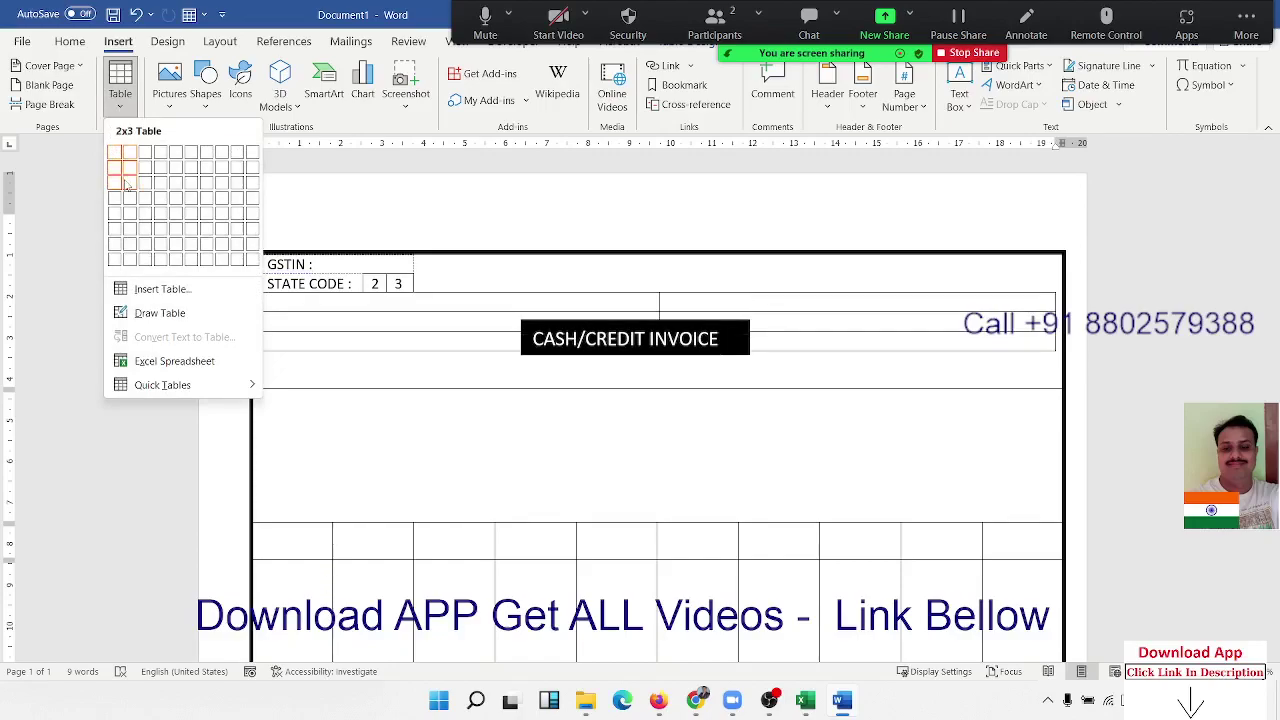
{"action": "left_click", "coordinate": [145, 183]}
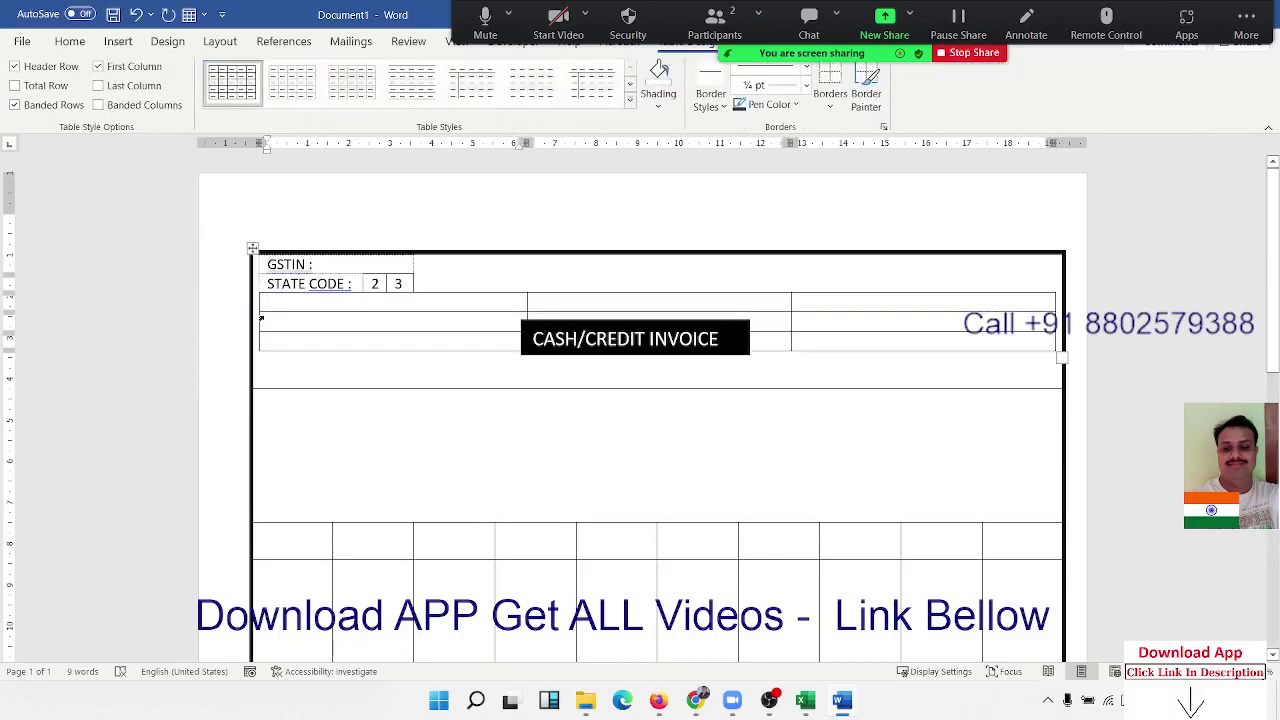
{"action": "left_click", "coordinate": [300, 343]}
{"action": "left_click", "coordinate": [533, 340]}
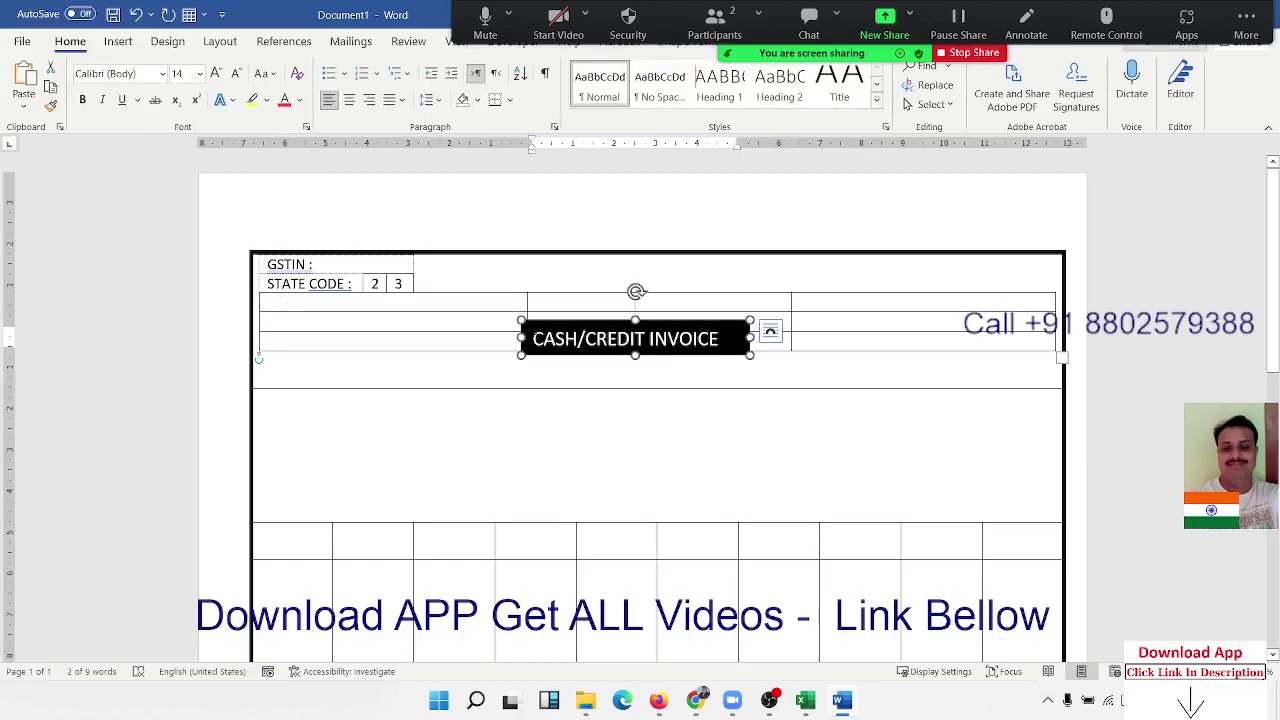
{"action": "left_click_drag", "start_coordinate": [533, 328], "coordinate": [533, 254]}
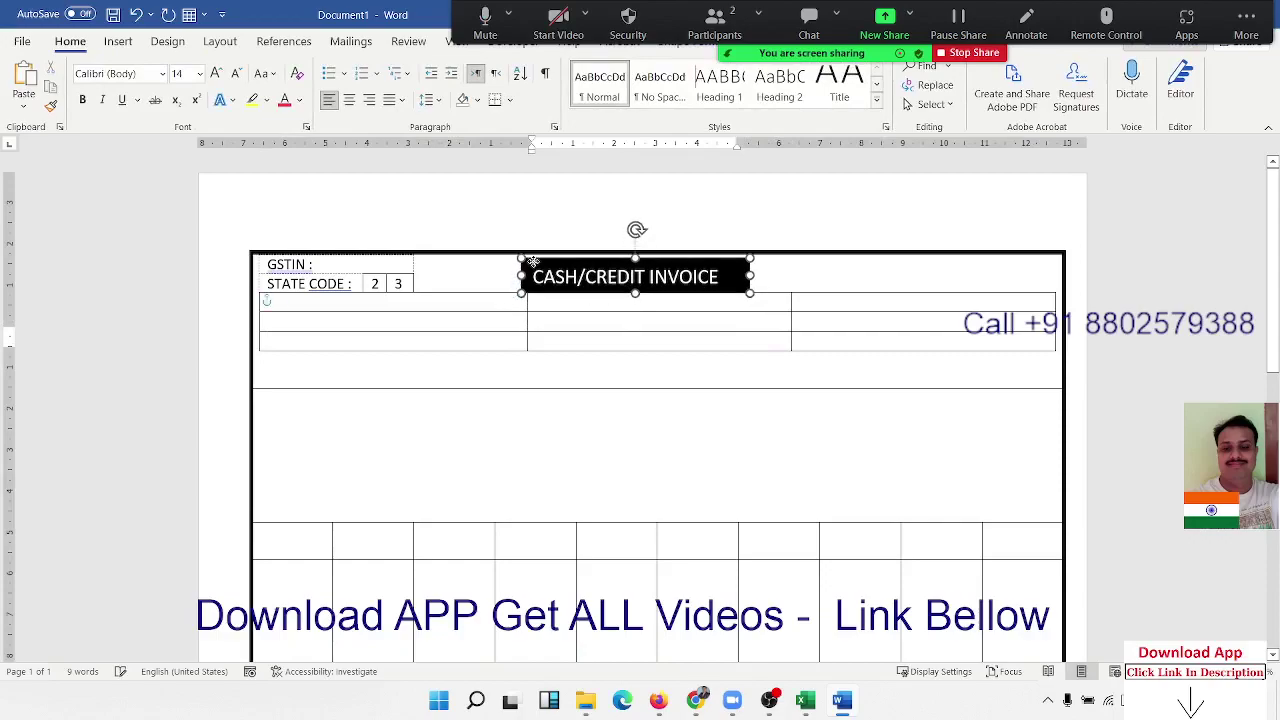
{"action": "left_click", "coordinate": [354, 323]}
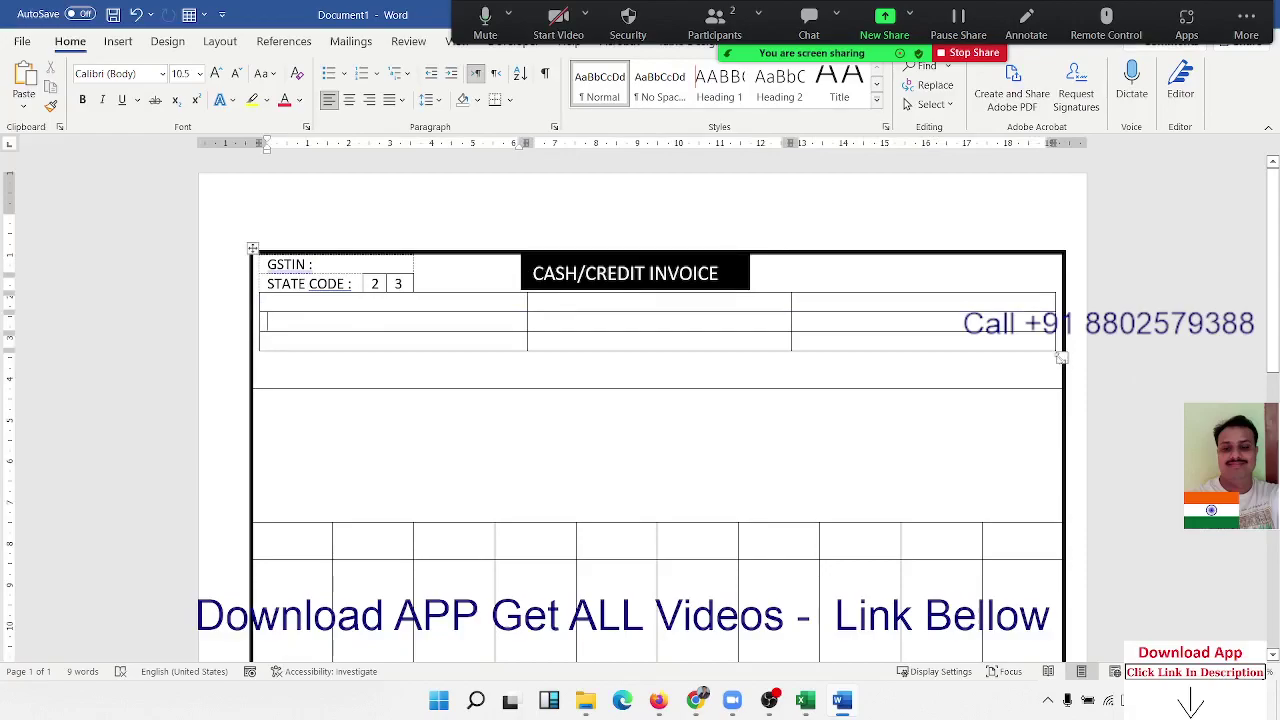
{"action": "left_click_drag", "start_coordinate": [1060, 356], "coordinate": [993, 386]}
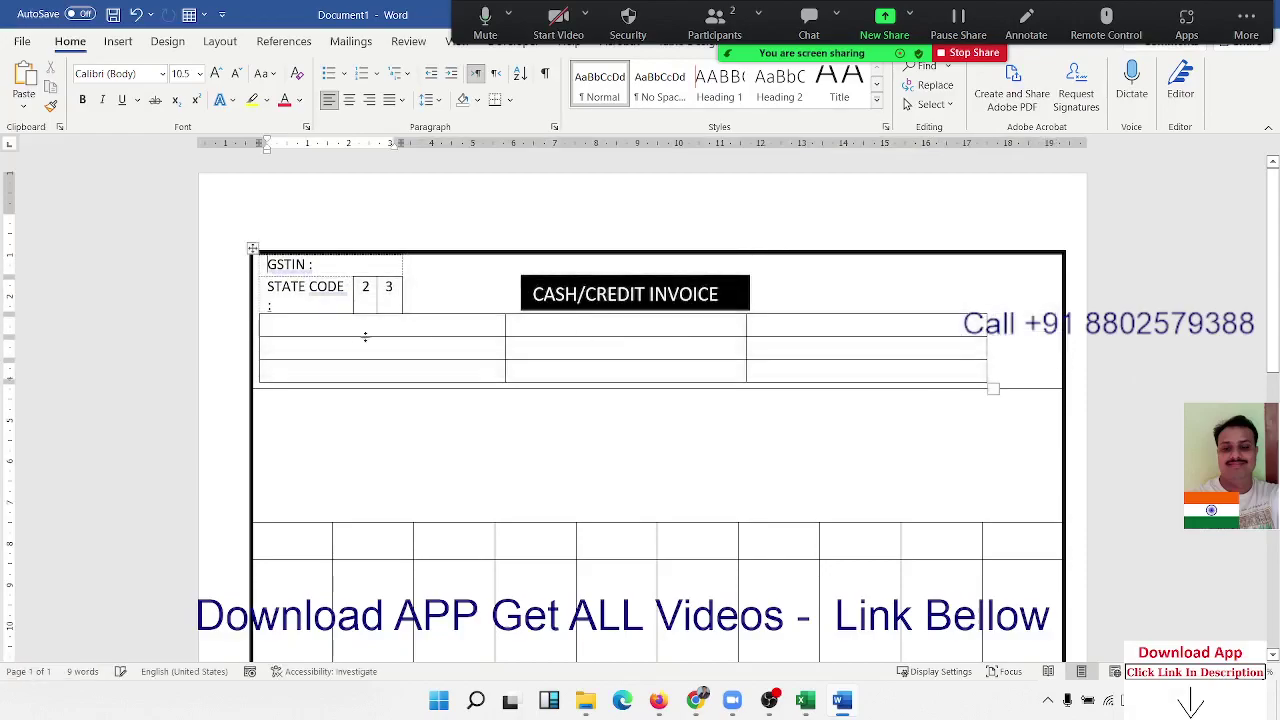
{"action": "left_click", "coordinate": [262, 346]}
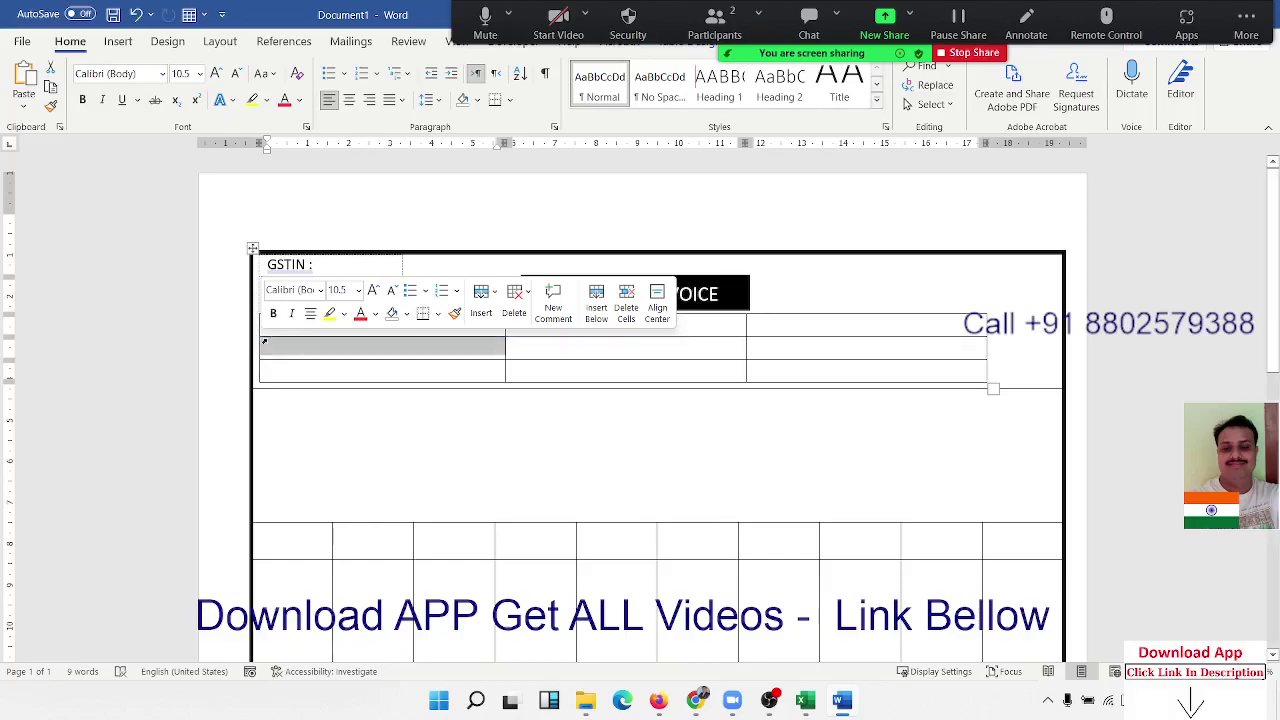
{"action": "left_click", "coordinate": [264, 346]}
{"action": "mouse_move", "coordinate": [256, 334]}
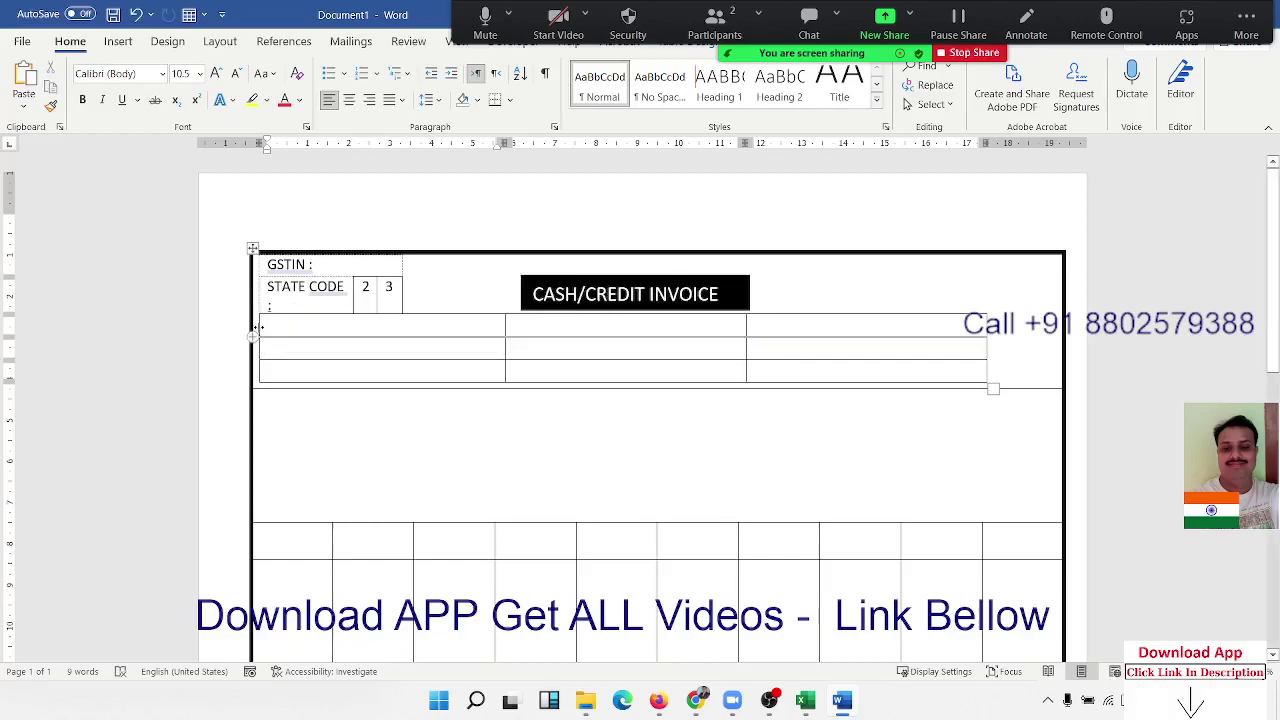
{"action": "left_click_drag", "start_coordinate": [257, 327], "coordinate": [313, 341]}
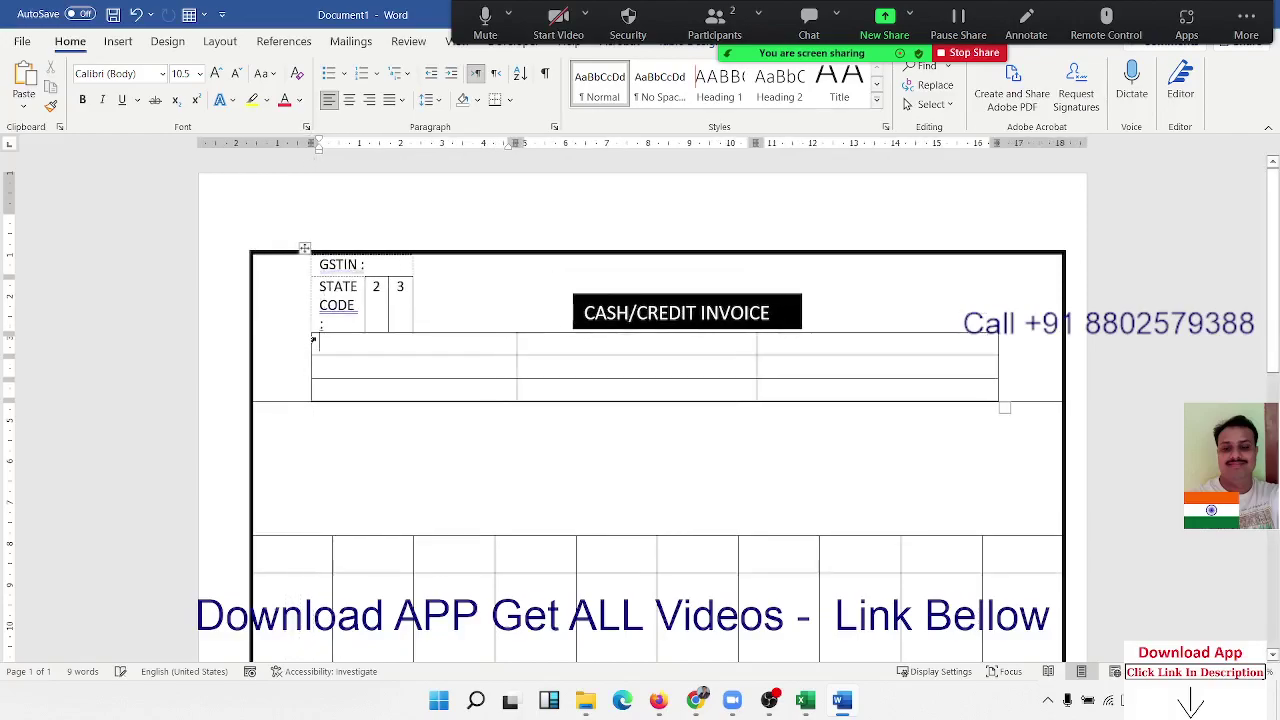
{"action": "key", "text": "ctrl+z"}
{"action": "key", "text": "ctrl+z"}
{"action": "key", "text": "ctrl+z"}
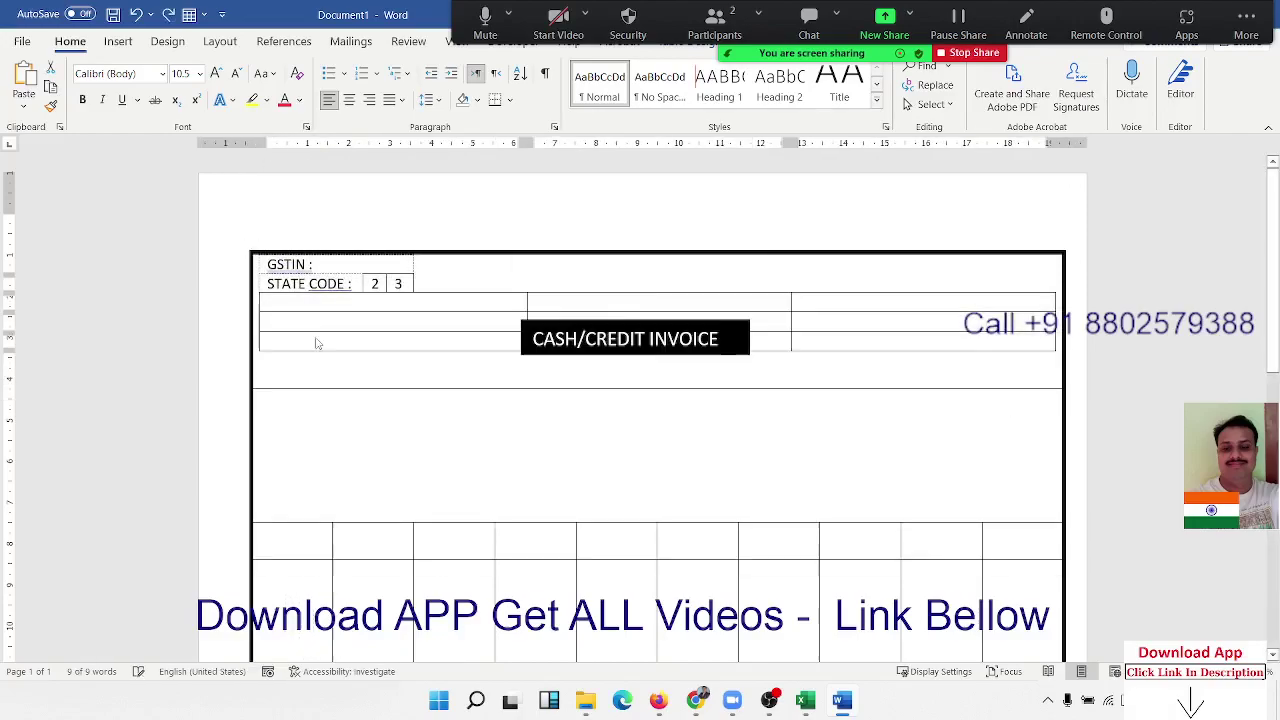
{"action": "key", "text": "ctrl+z"}
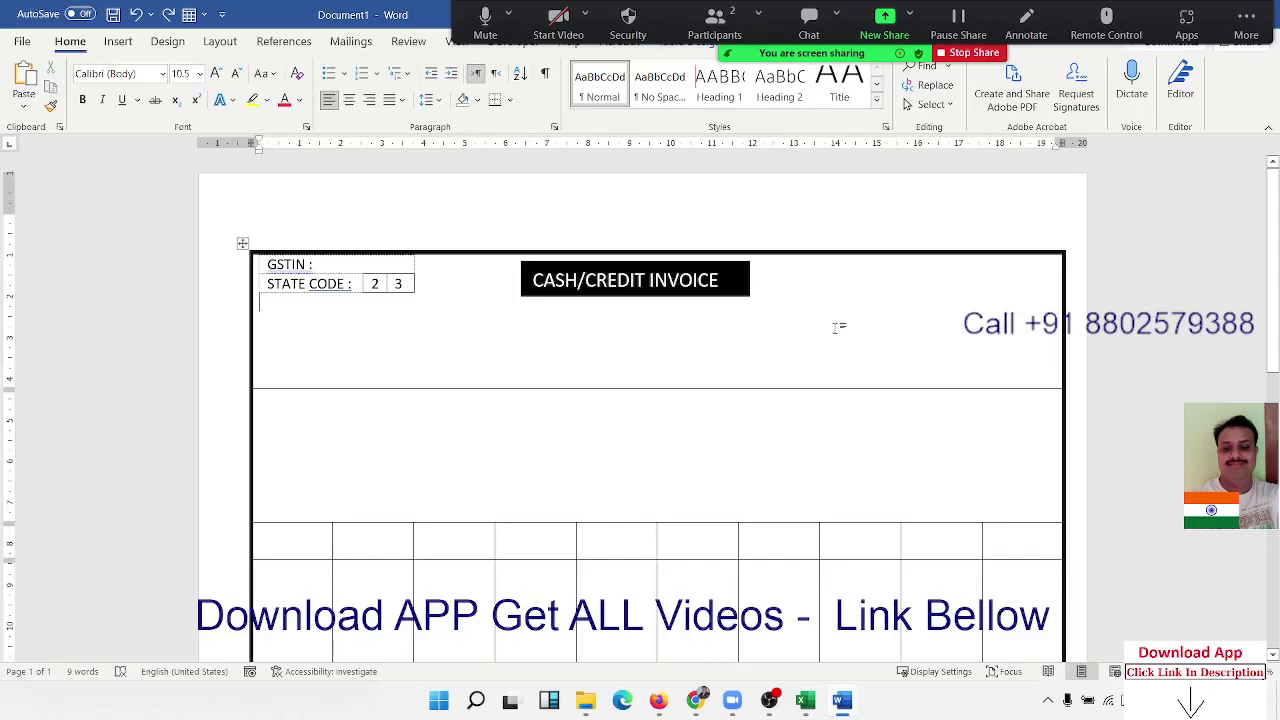
{"action": "left_click", "coordinate": [40, 110]}
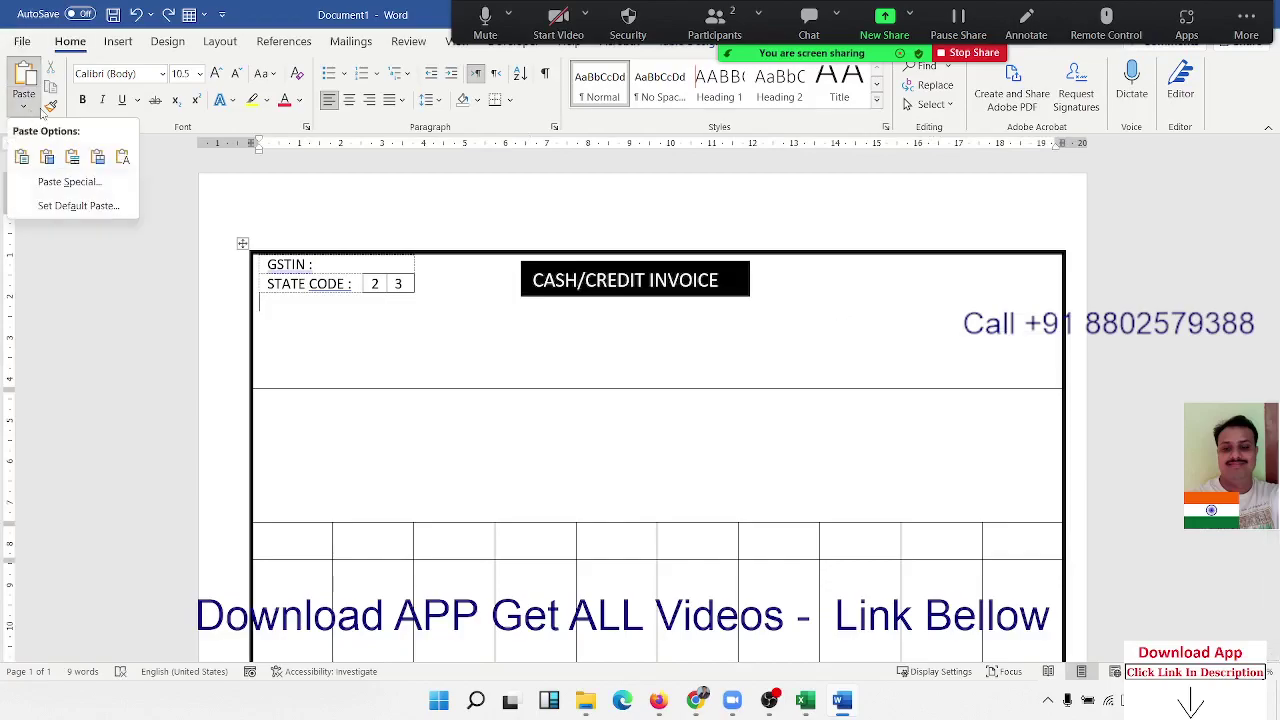
Step: Draw a freehand table box at the header's right, split into a left column and three rows
{"action": "left_click", "coordinate": [118, 41]}
{"action": "left_click", "coordinate": [120, 85]}
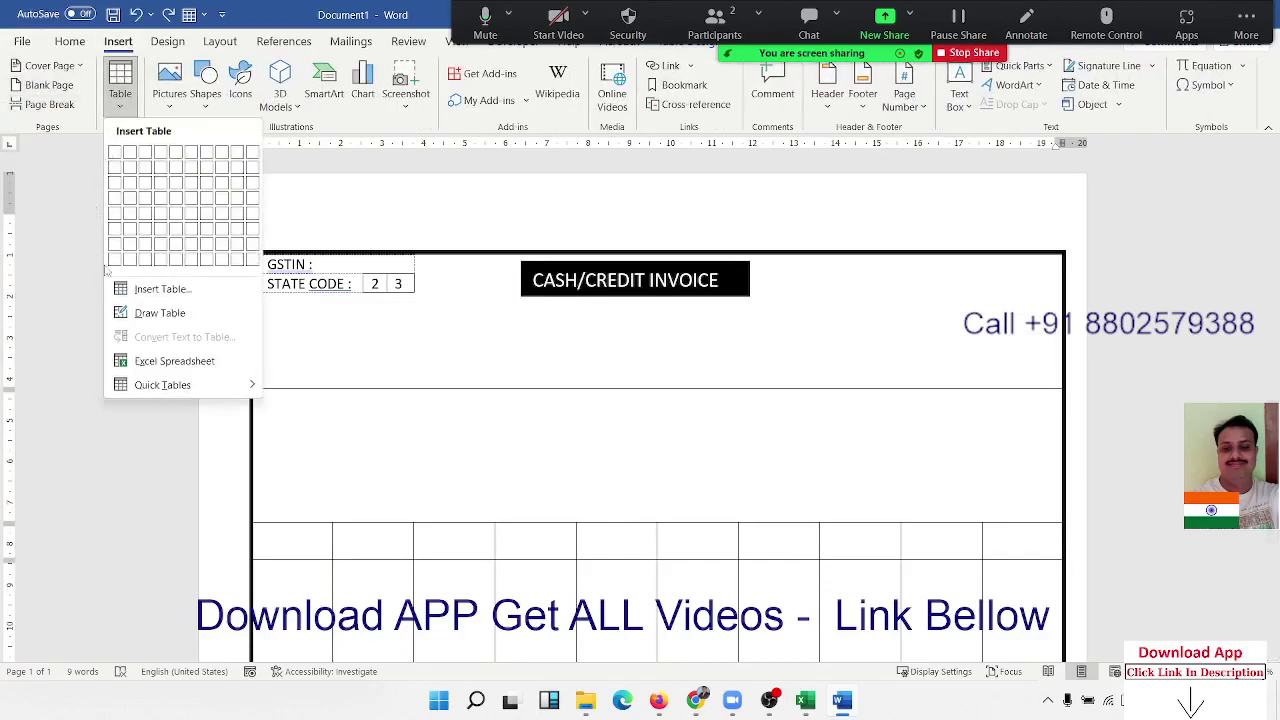
{"action": "left_click", "coordinate": [160, 313]}
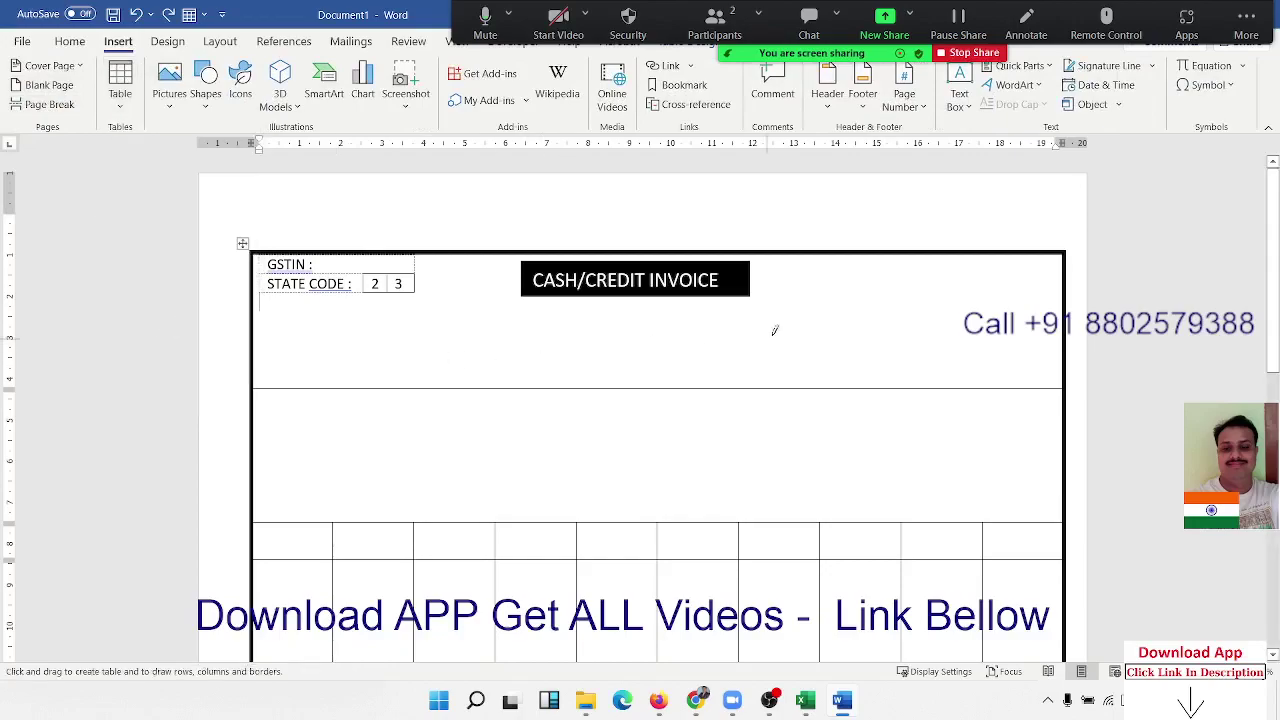
{"action": "left_click_drag", "start_coordinate": [865, 271], "coordinate": [1022, 333]}
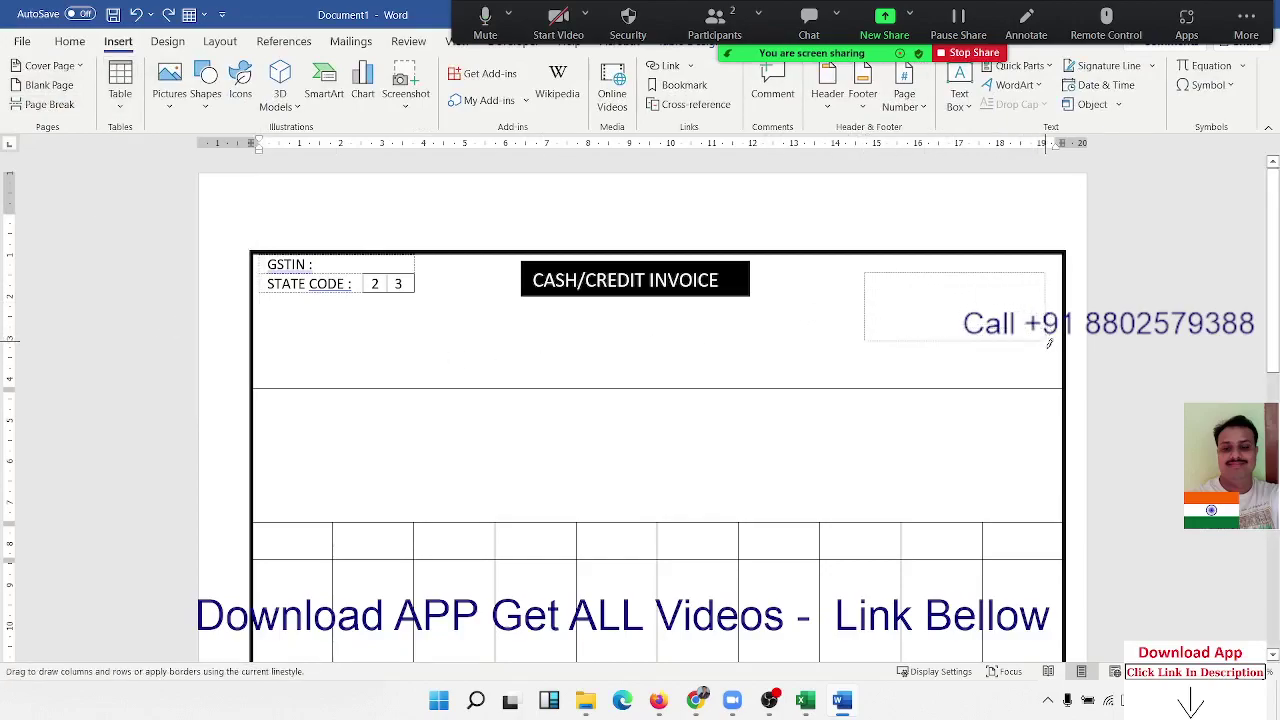
{"action": "left_click_drag", "start_coordinate": [1022, 333], "coordinate": [1055, 346]}
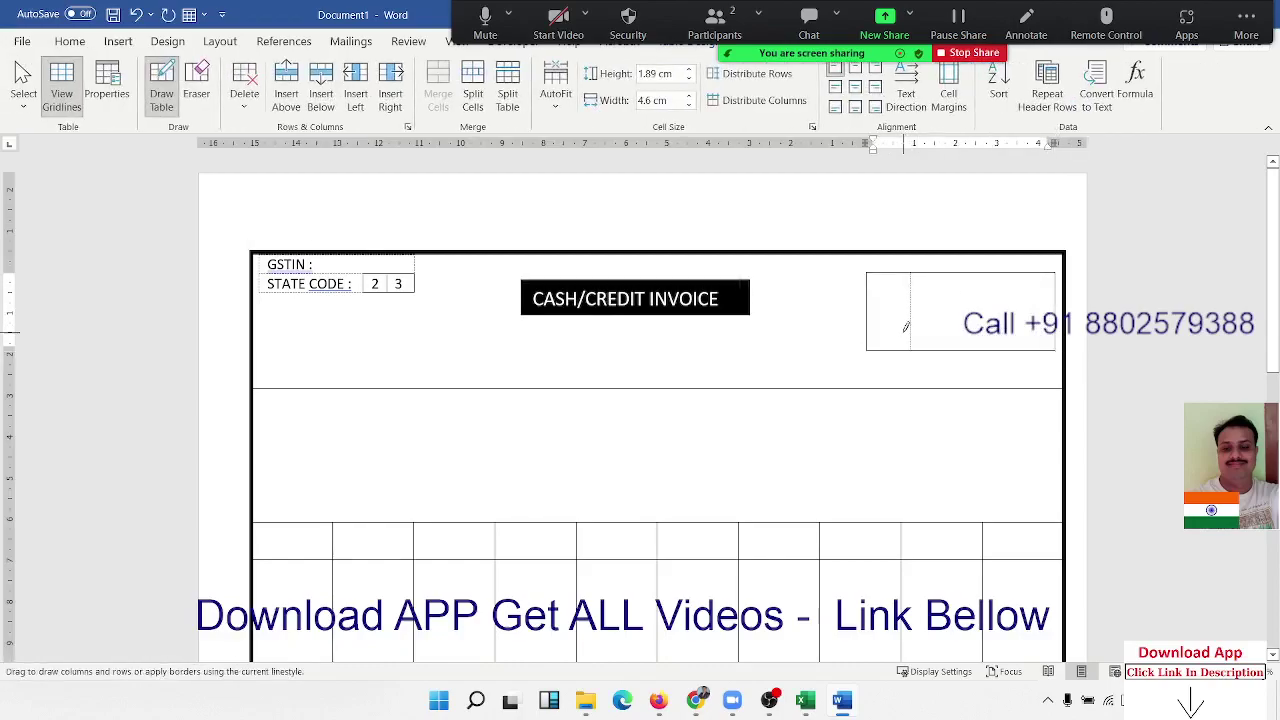
{"action": "left_click_drag", "start_coordinate": [907, 282], "coordinate": [908, 348]}
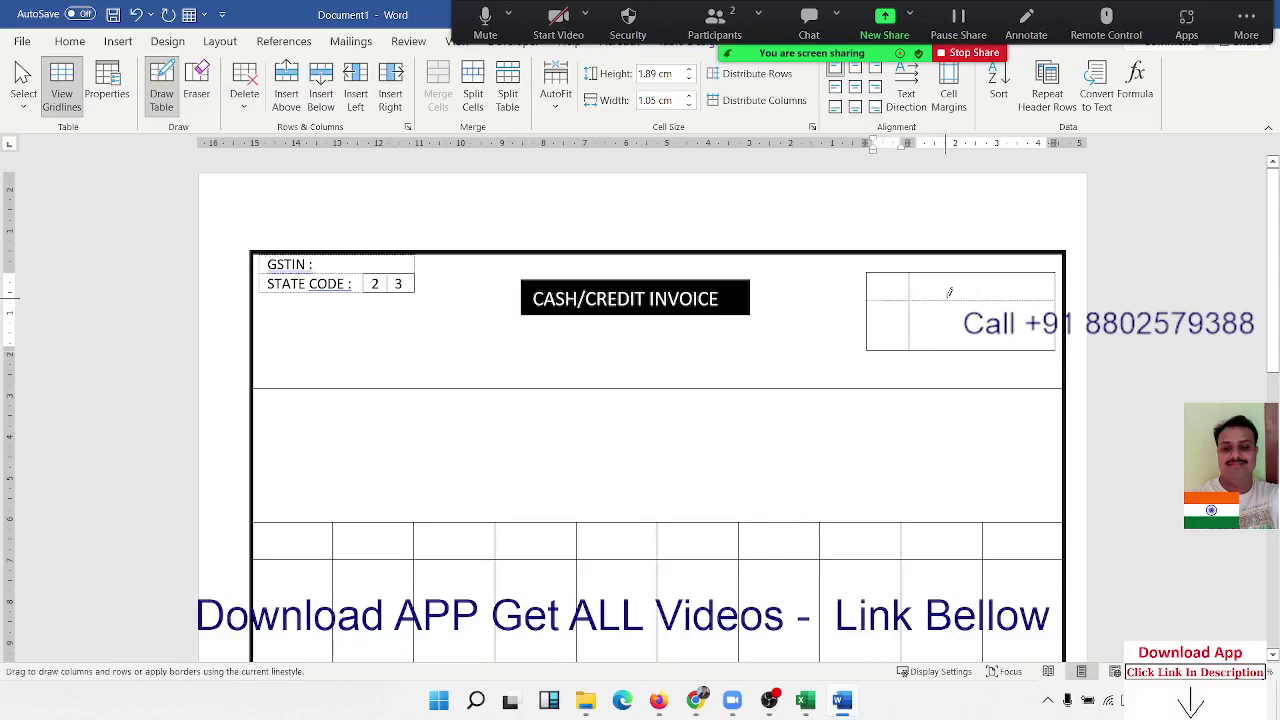
{"action": "left_click_drag", "start_coordinate": [878, 300], "coordinate": [946, 301]}
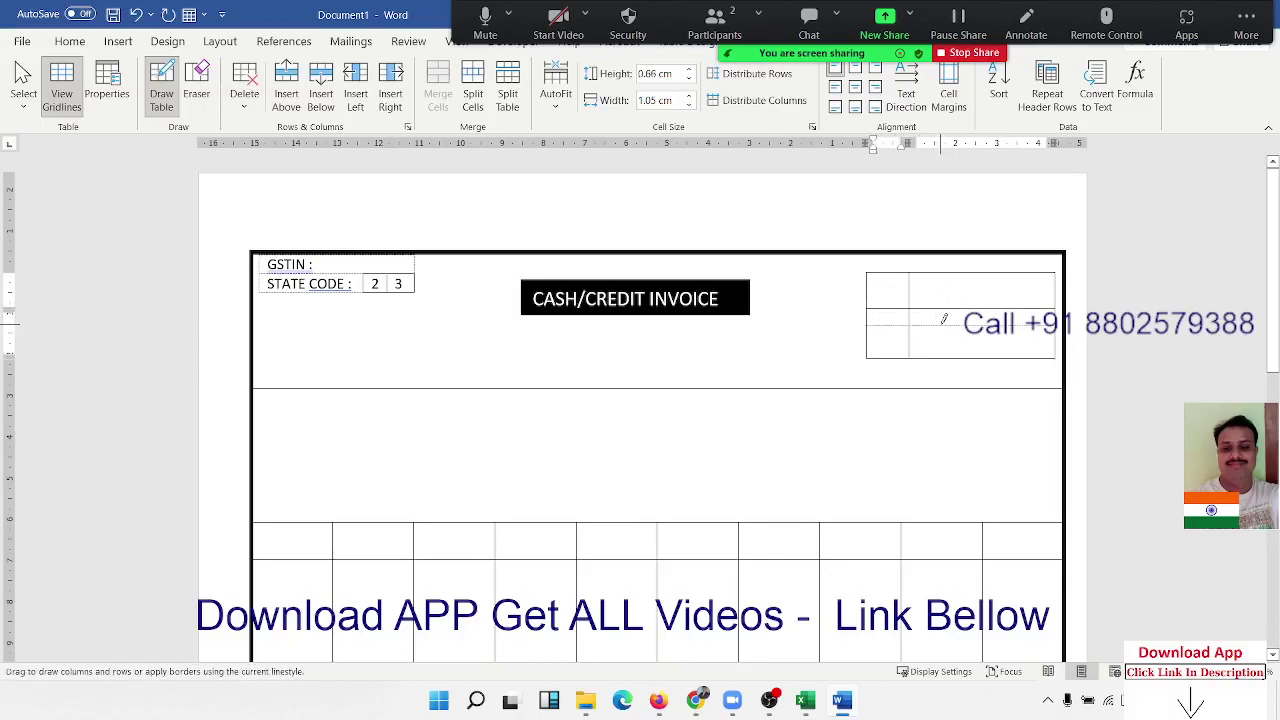
{"action": "left_click_drag", "start_coordinate": [877, 320], "coordinate": [951, 322]}
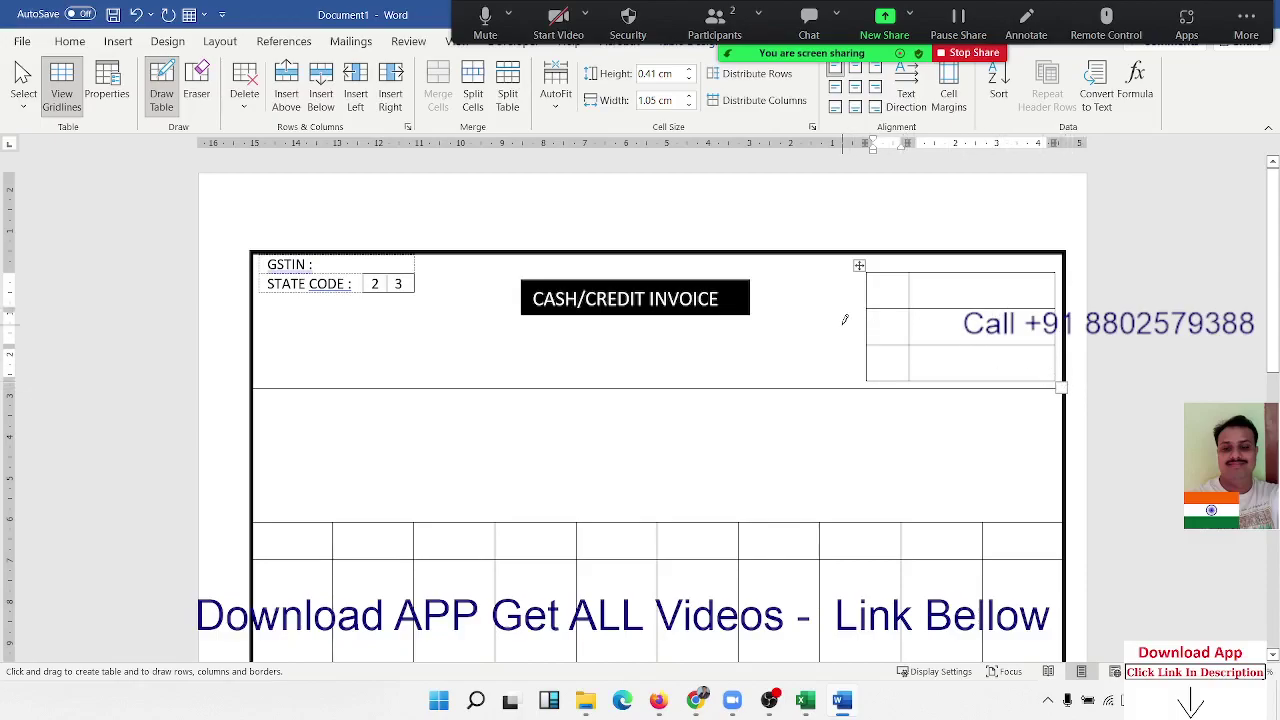
{"action": "key", "text": "Escape"}
Step: Narrow the right-hand box, then undo the resize and delete the box
{"action": "left_click", "coordinate": [957, 360]}
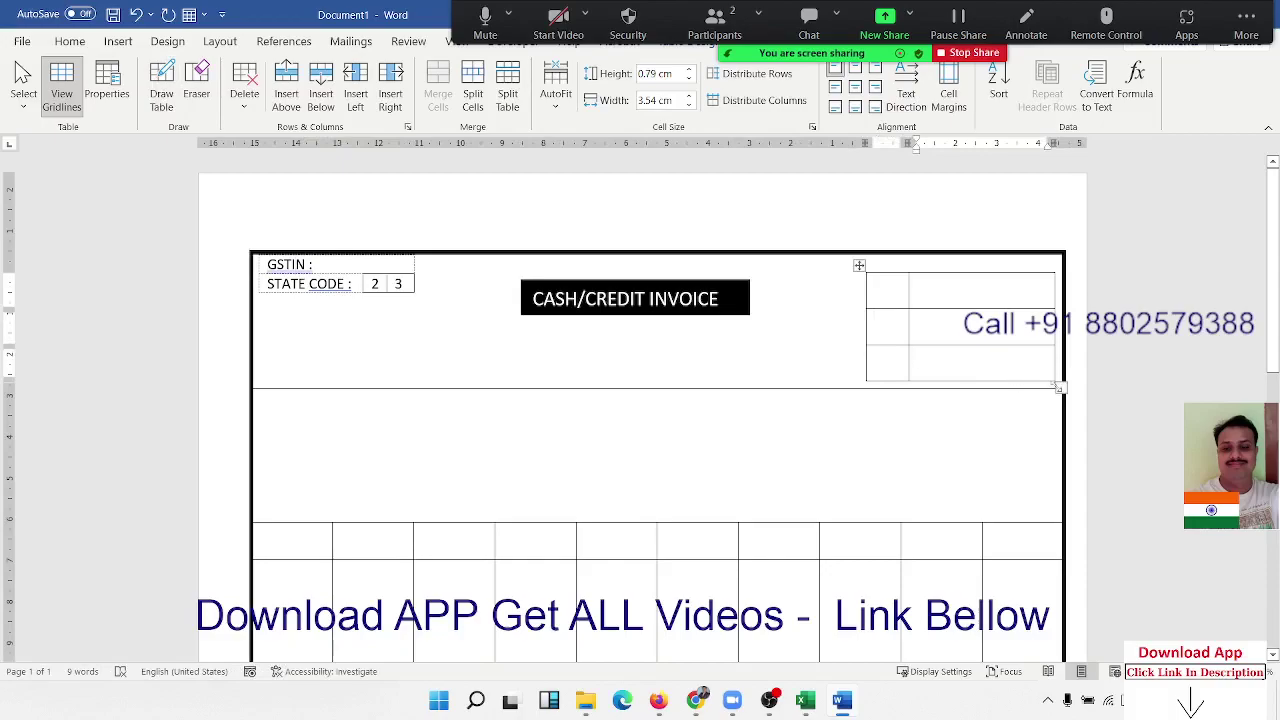
{"action": "left_click_drag", "start_coordinate": [1055, 360], "coordinate": [1035, 387]}
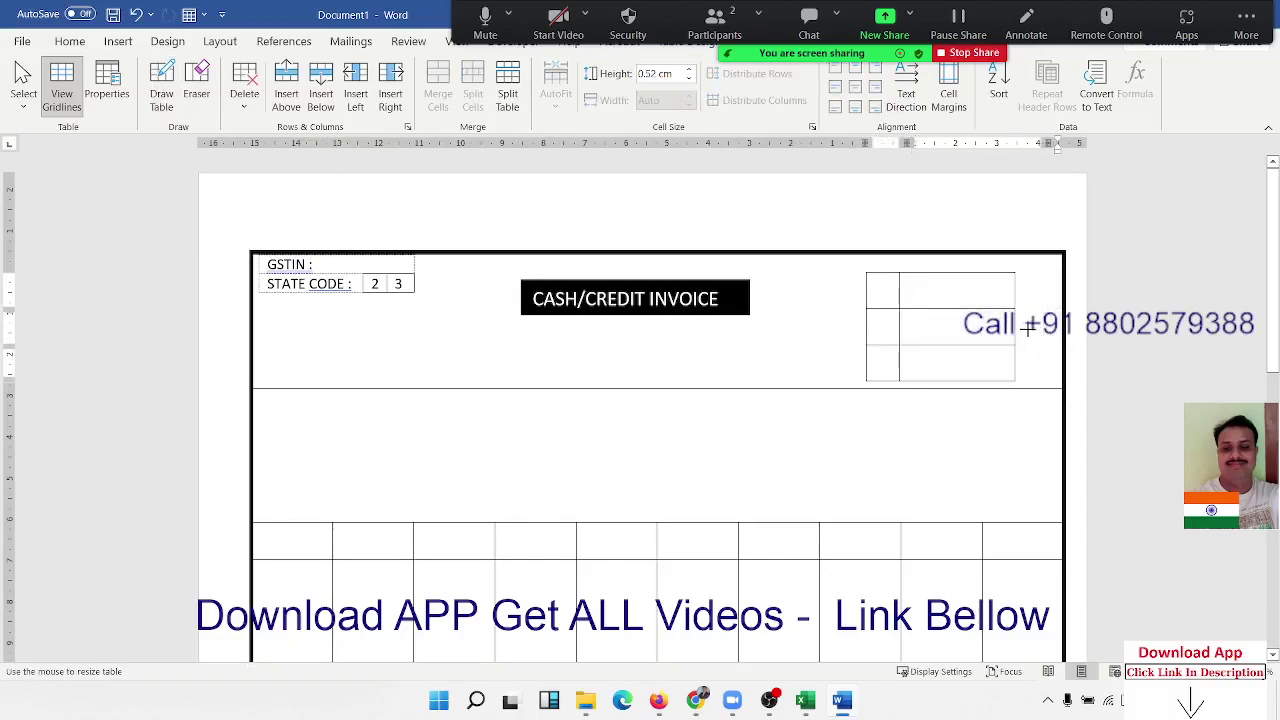
{"action": "left_click", "coordinate": [913, 340]}
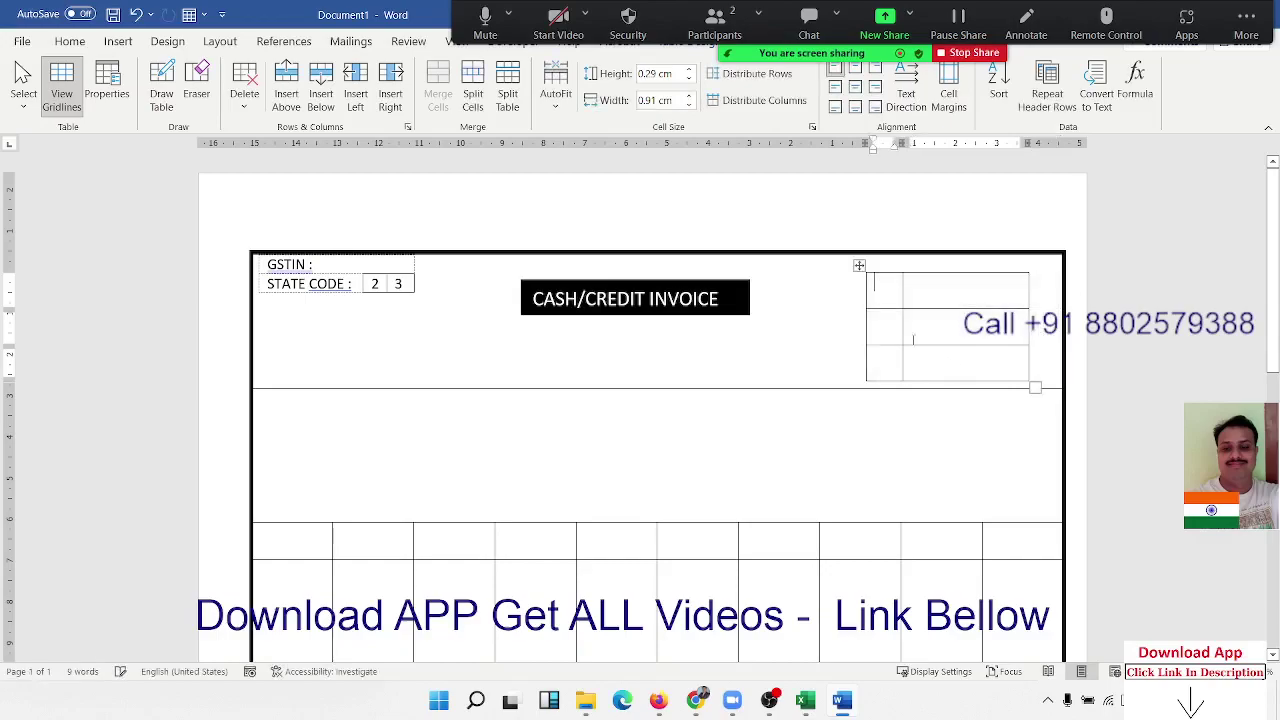
{"action": "left_click", "coordinate": [860, 265]}
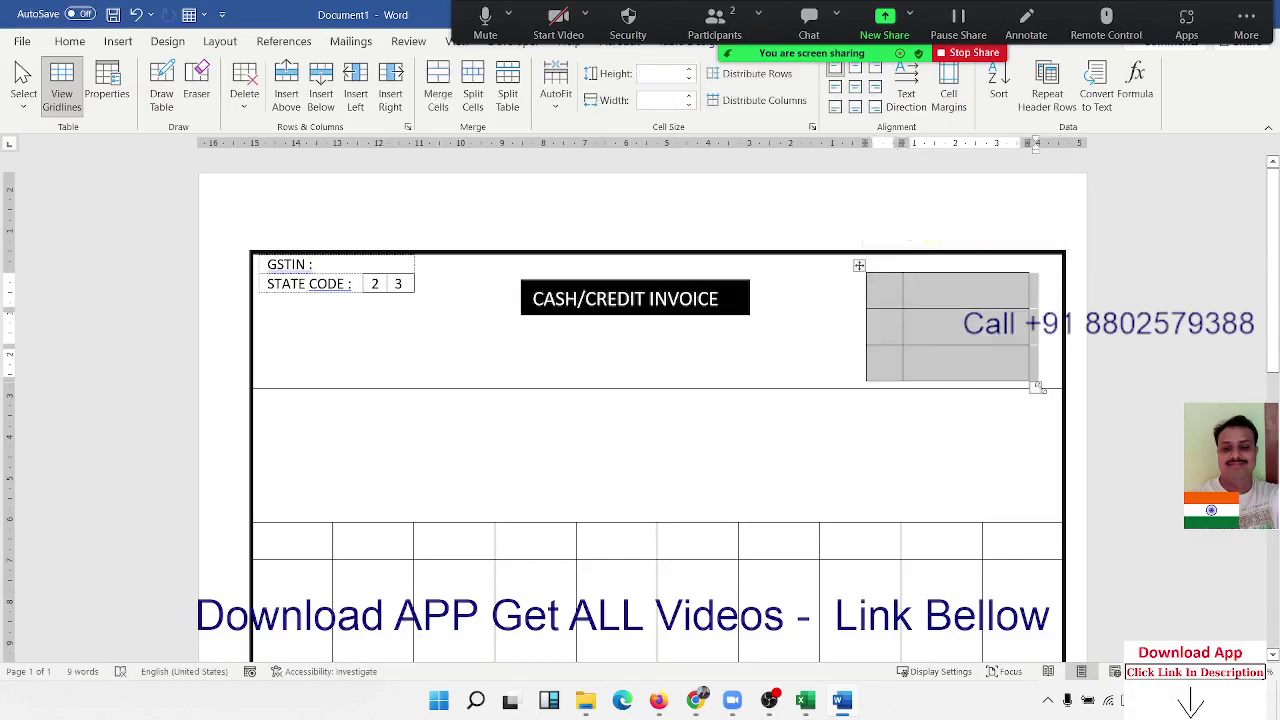
{"action": "left_click_drag", "start_coordinate": [1036, 388], "coordinate": [1006, 388]}
{"action": "left_click", "coordinate": [876, 284]}
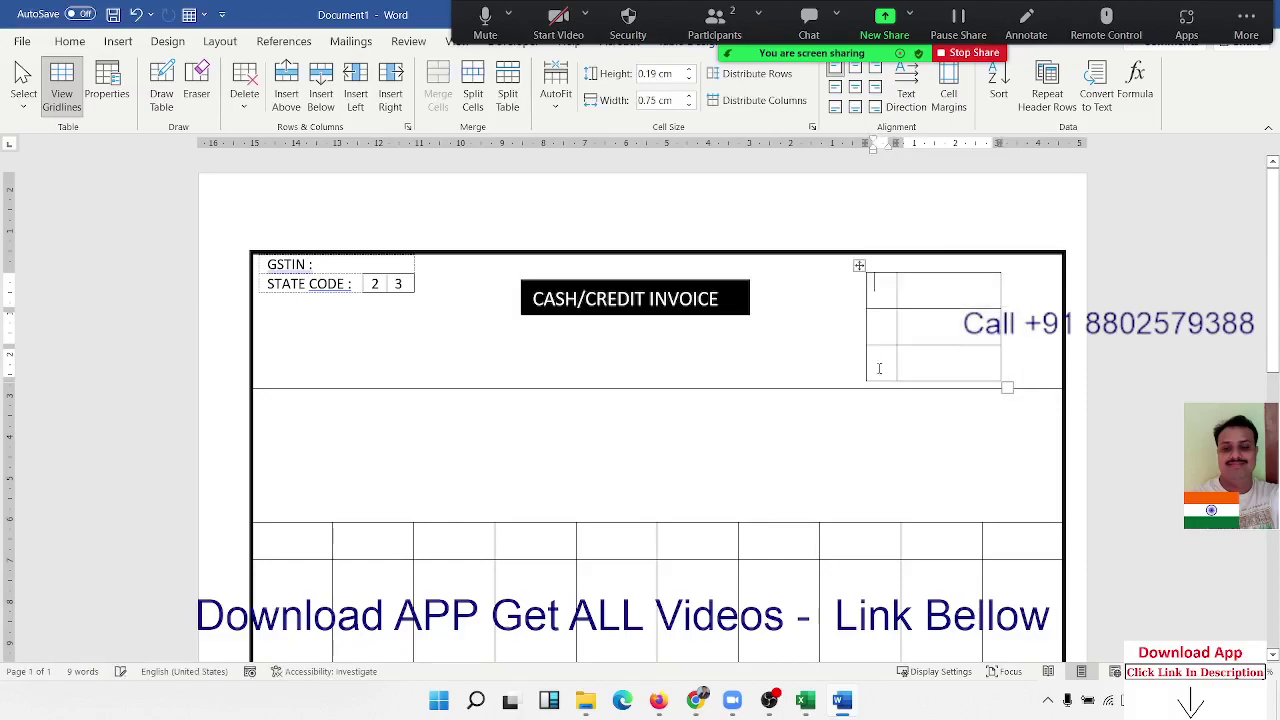
{"action": "mouse_move", "coordinate": [862, 383]}
{"action": "left_click_drag", "start_coordinate": [1006, 388], "coordinate": [994, 388]}
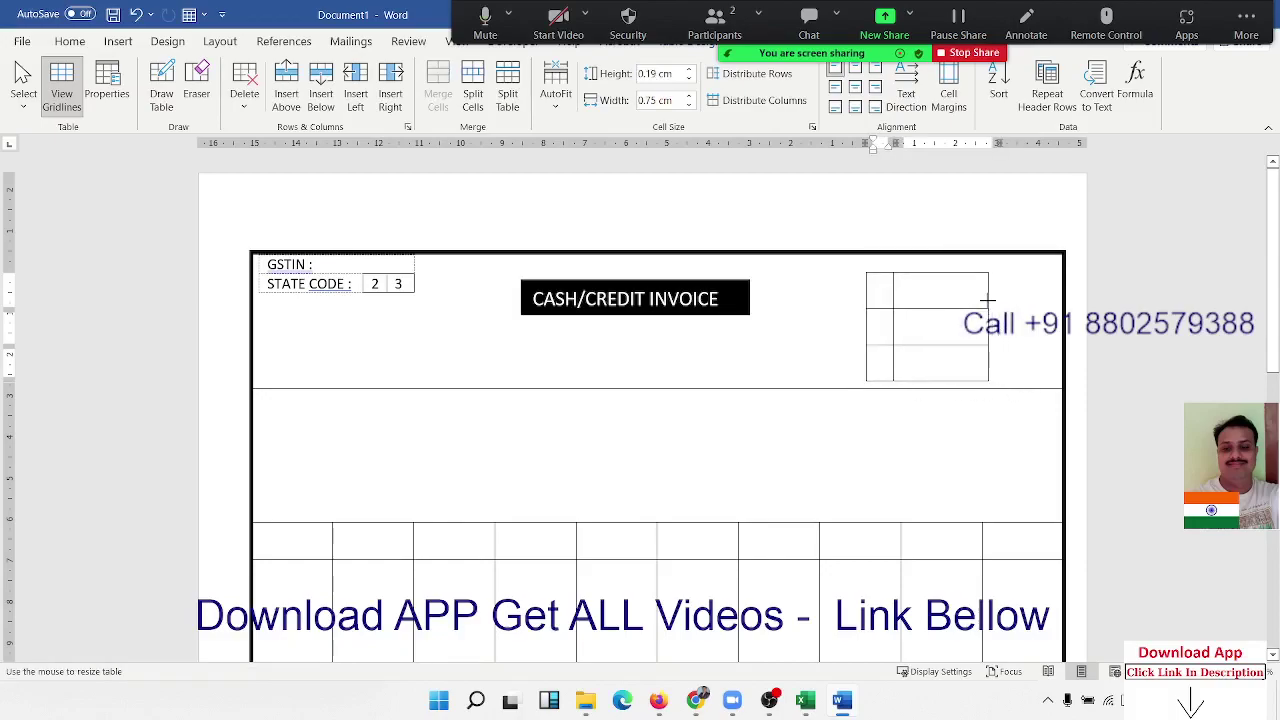
{"action": "left_click", "coordinate": [861, 266]}
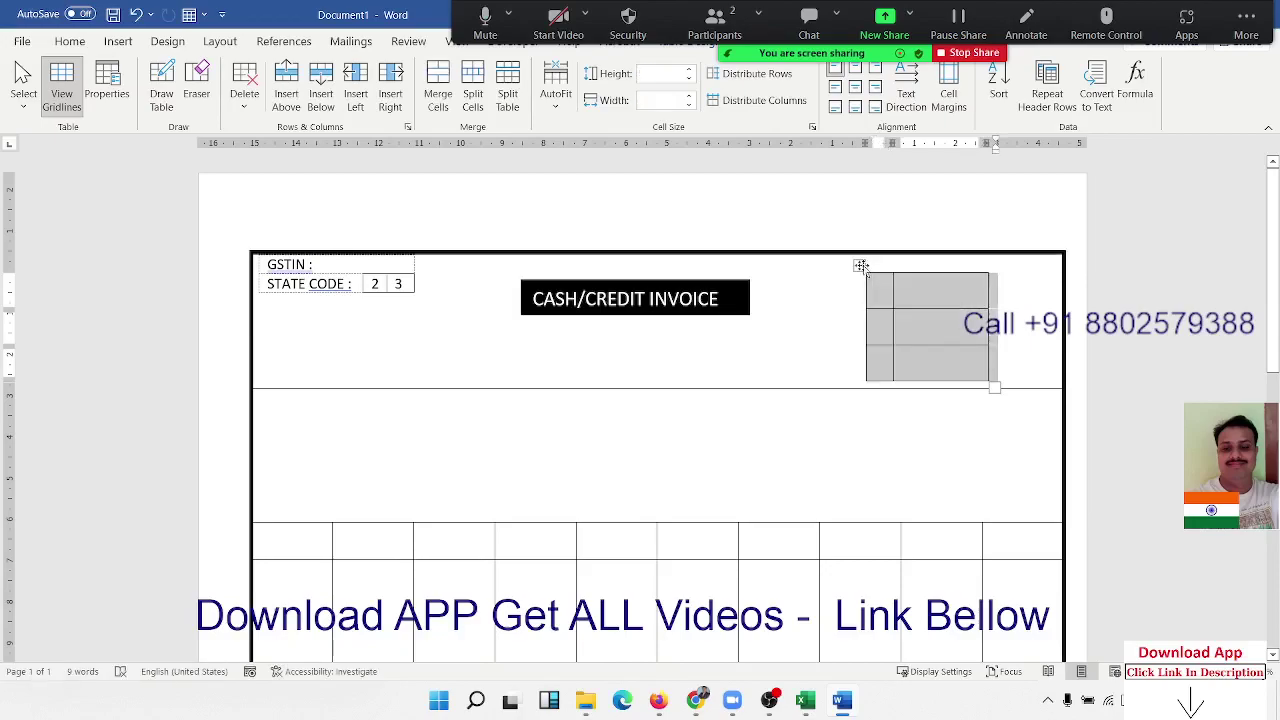
{"action": "key", "text": "ctrl+z"}
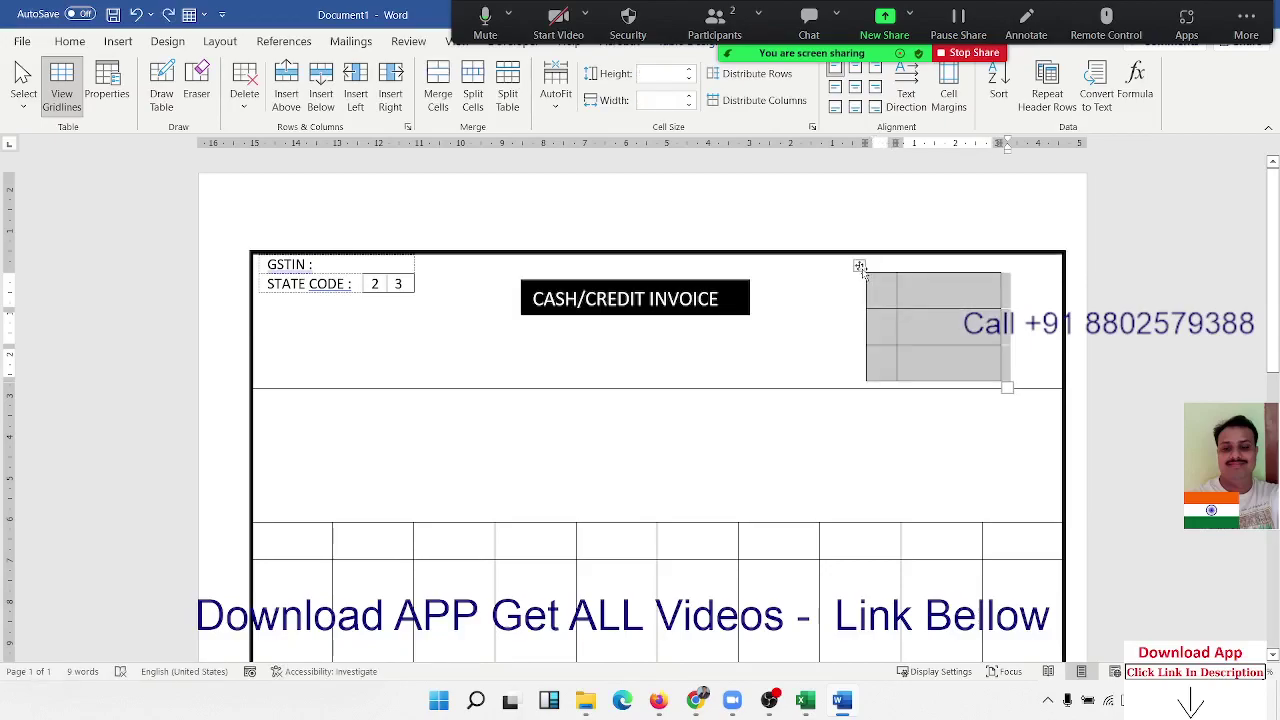
{"action": "key", "text": "BackSpace"}
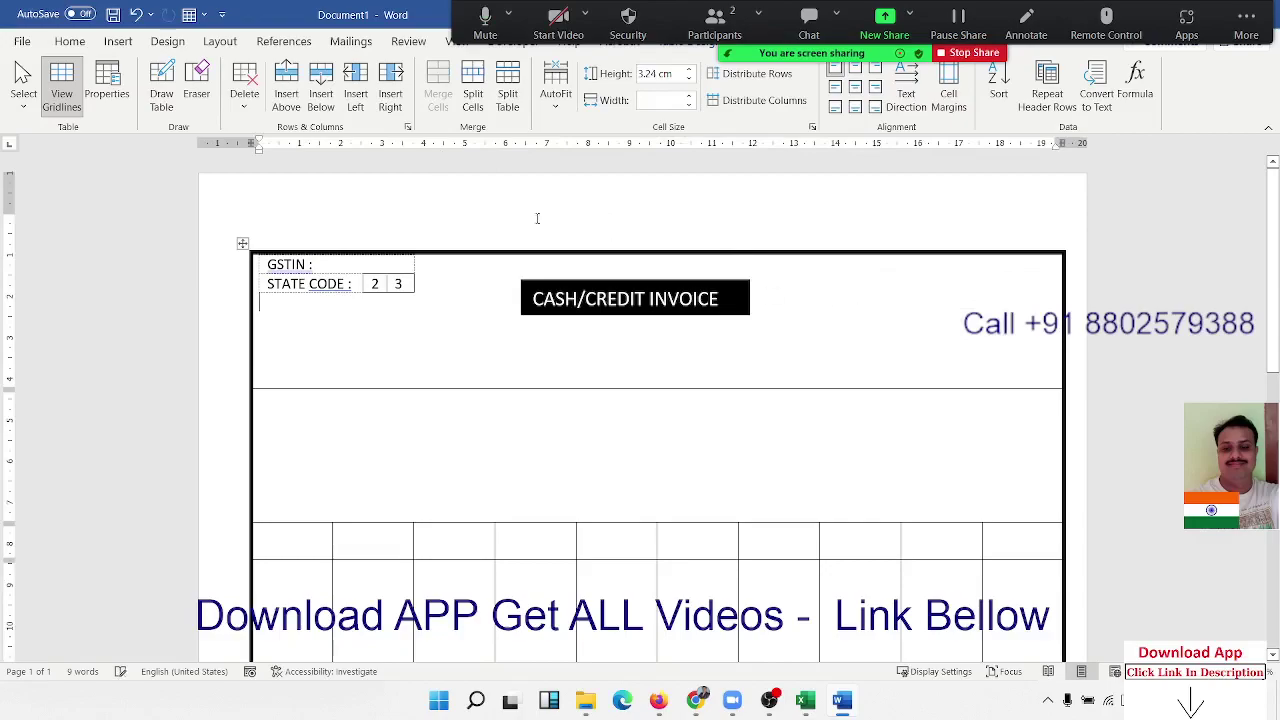
Step: Draw a text box in the header's top-right corner and place two copies below it
{"action": "left_click", "coordinate": [118, 41]}
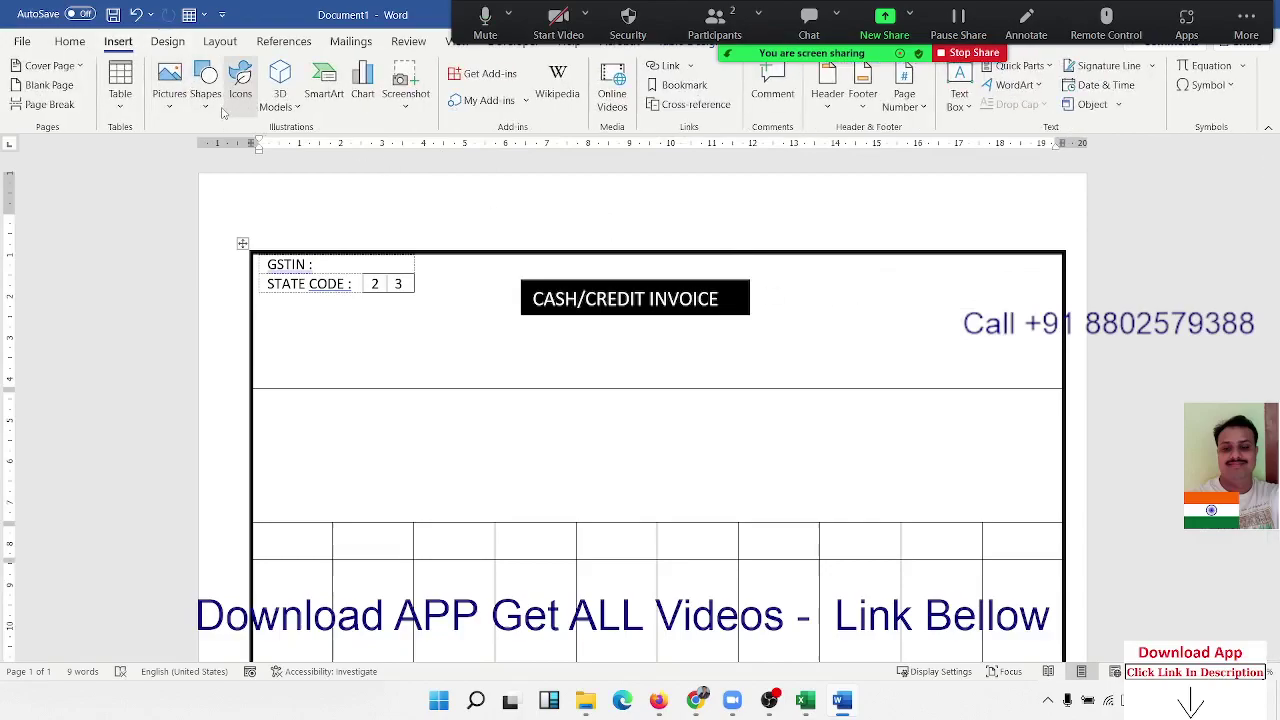
{"action": "left_click", "coordinate": [208, 108]}
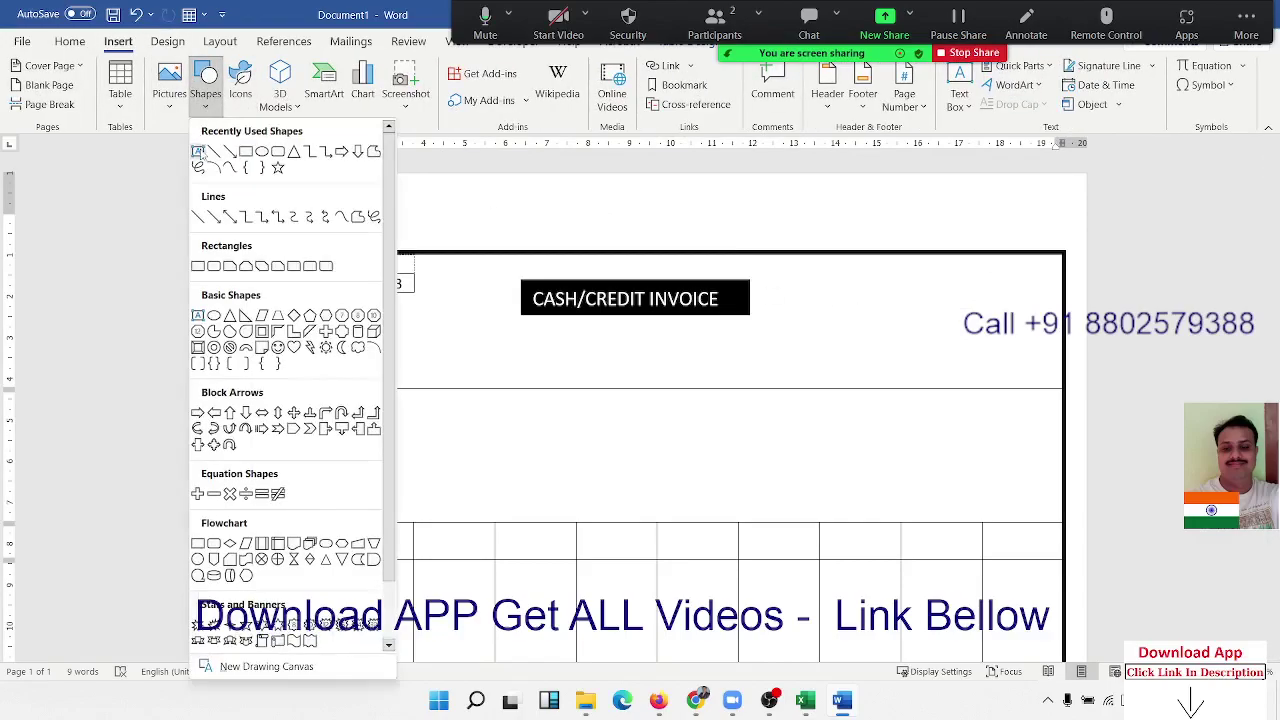
{"action": "left_click", "coordinate": [198, 151]}
{"action": "left_click_drag", "start_coordinate": [870, 267], "coordinate": [1048, 298]}
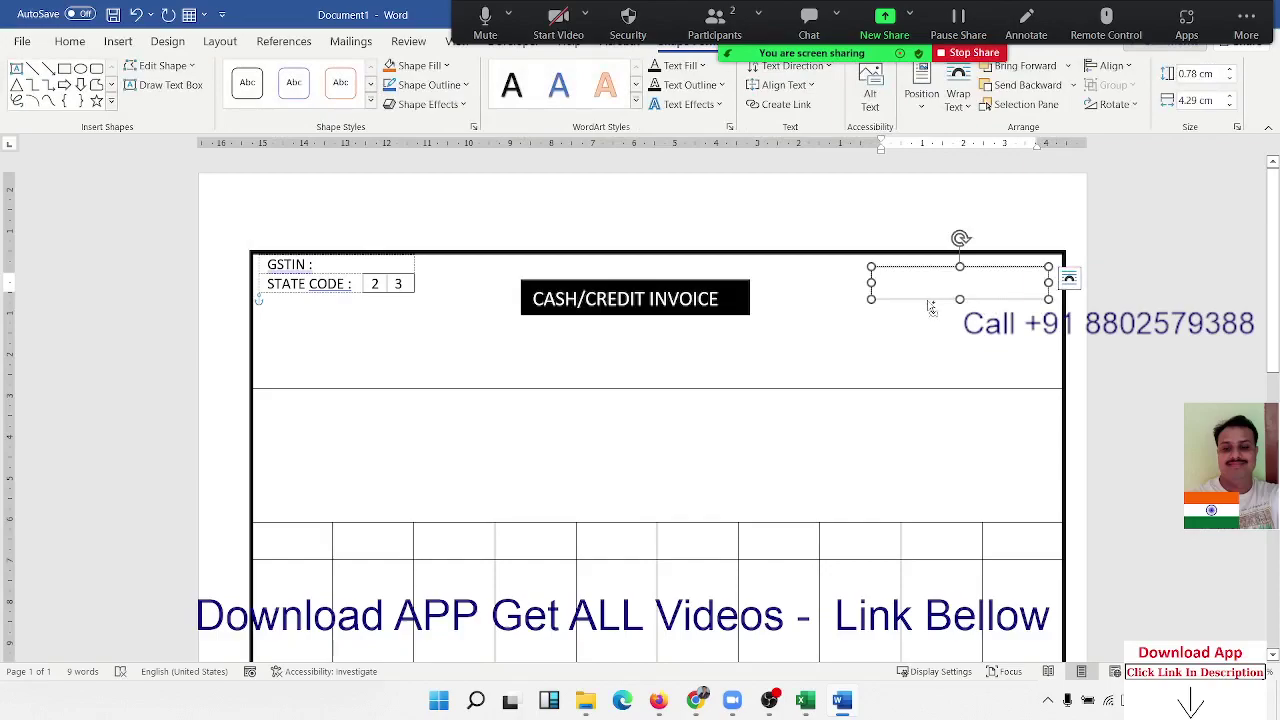
{"action": "left_click_drag", "start_coordinate": [931, 309], "coordinate": [928, 322]}
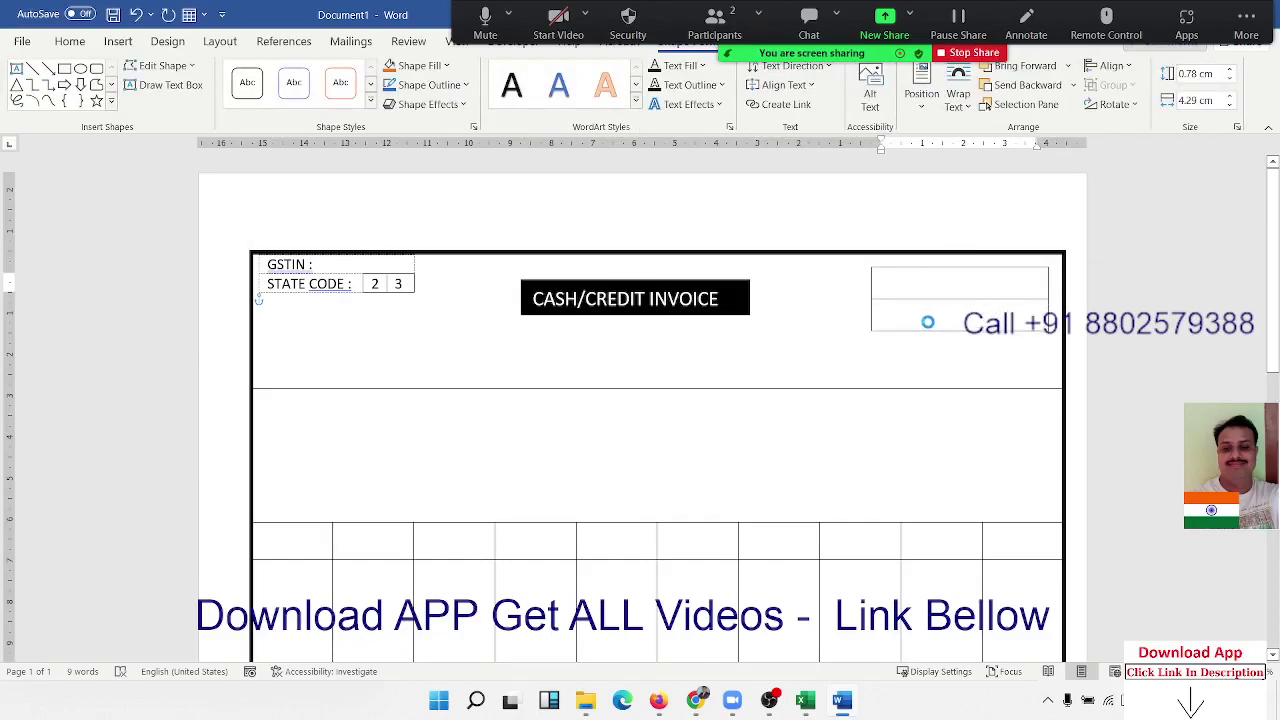
{"action": "left_click_drag", "start_coordinate": [928, 322], "coordinate": [928, 354]}
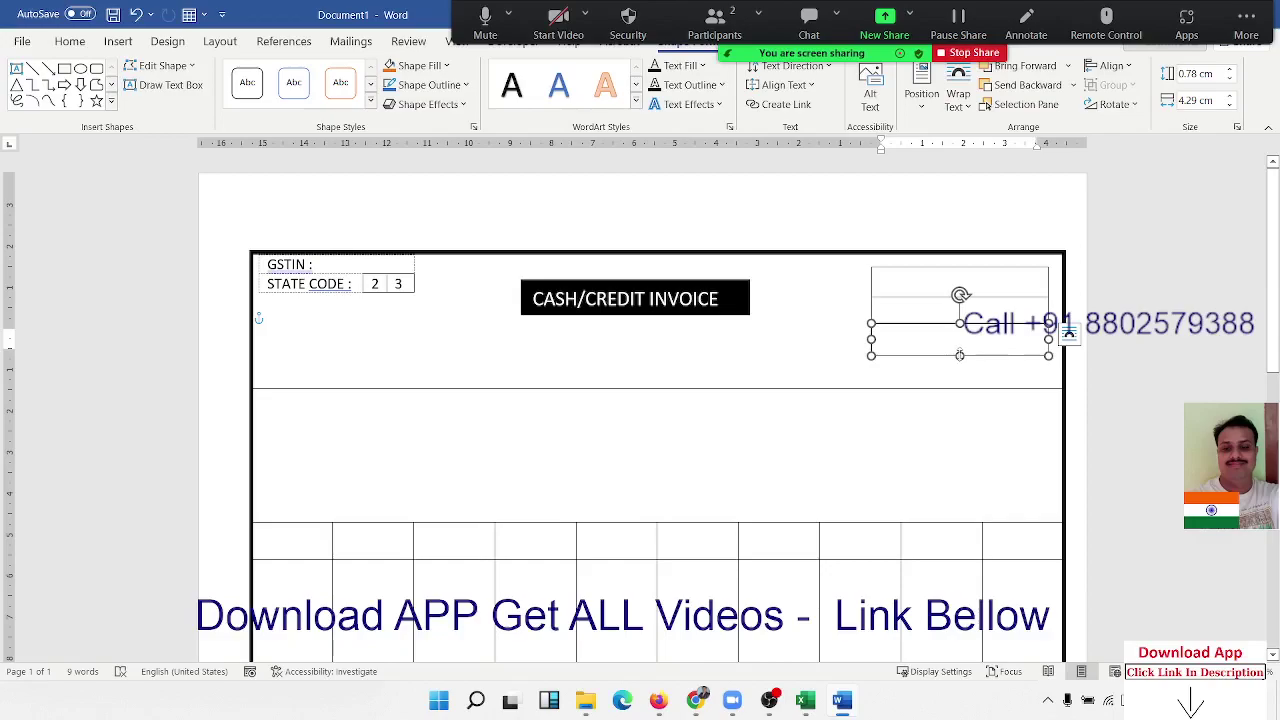
Step: Reduce the three stacked boxes to about 0.5 cm high and close the gaps
{"action": "left_click_drag", "start_coordinate": [959, 355], "coordinate": [959, 347]}
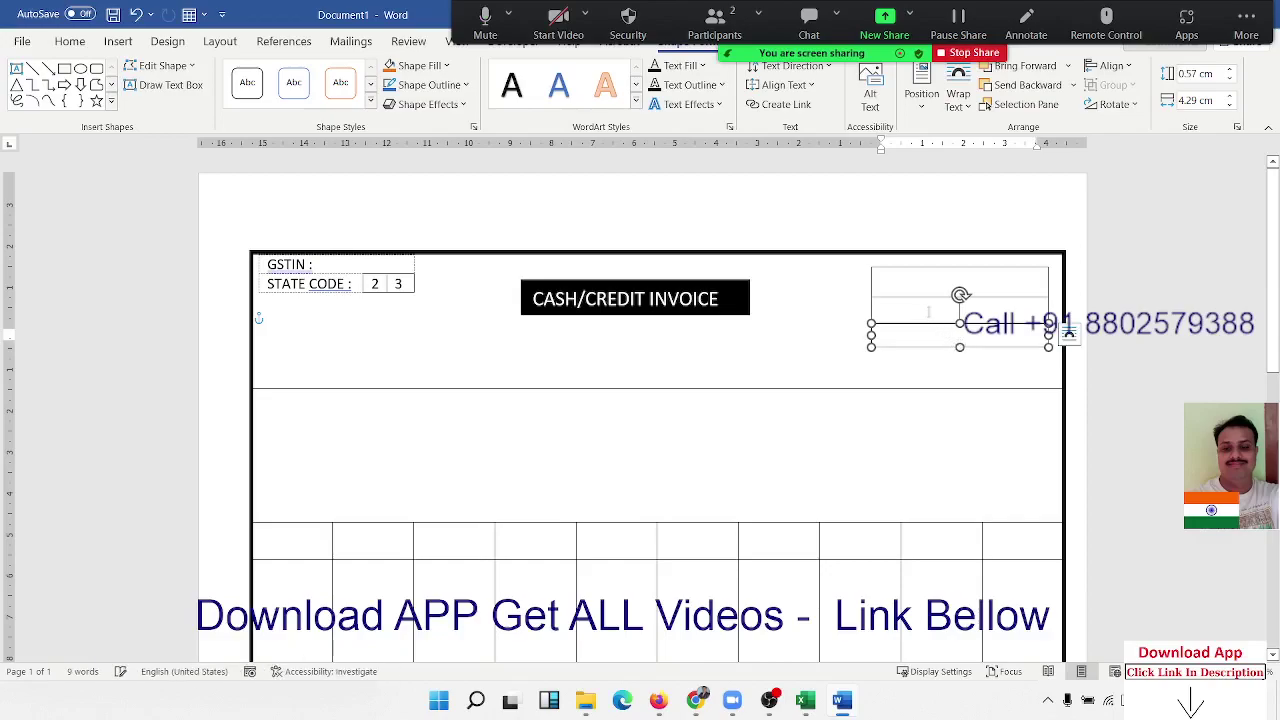
{"action": "left_click", "coordinate": [921, 299]}
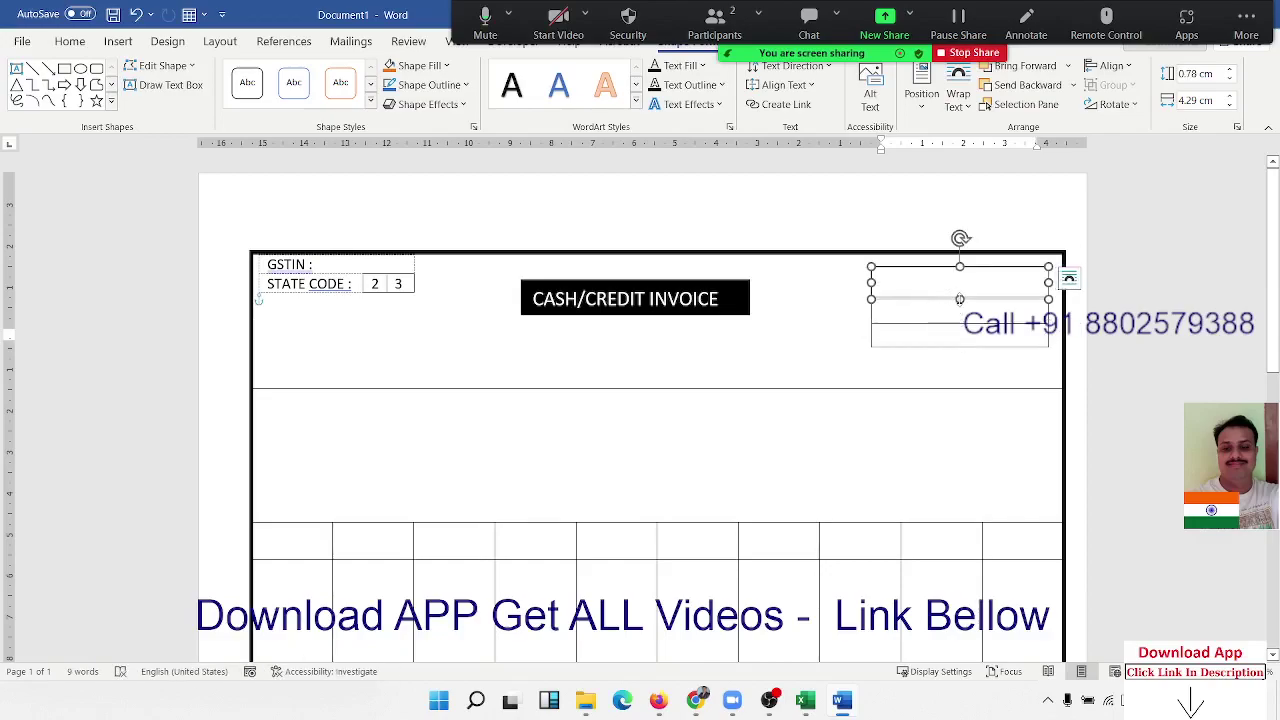
{"action": "left_click_drag", "start_coordinate": [959, 299], "coordinate": [959, 290]}
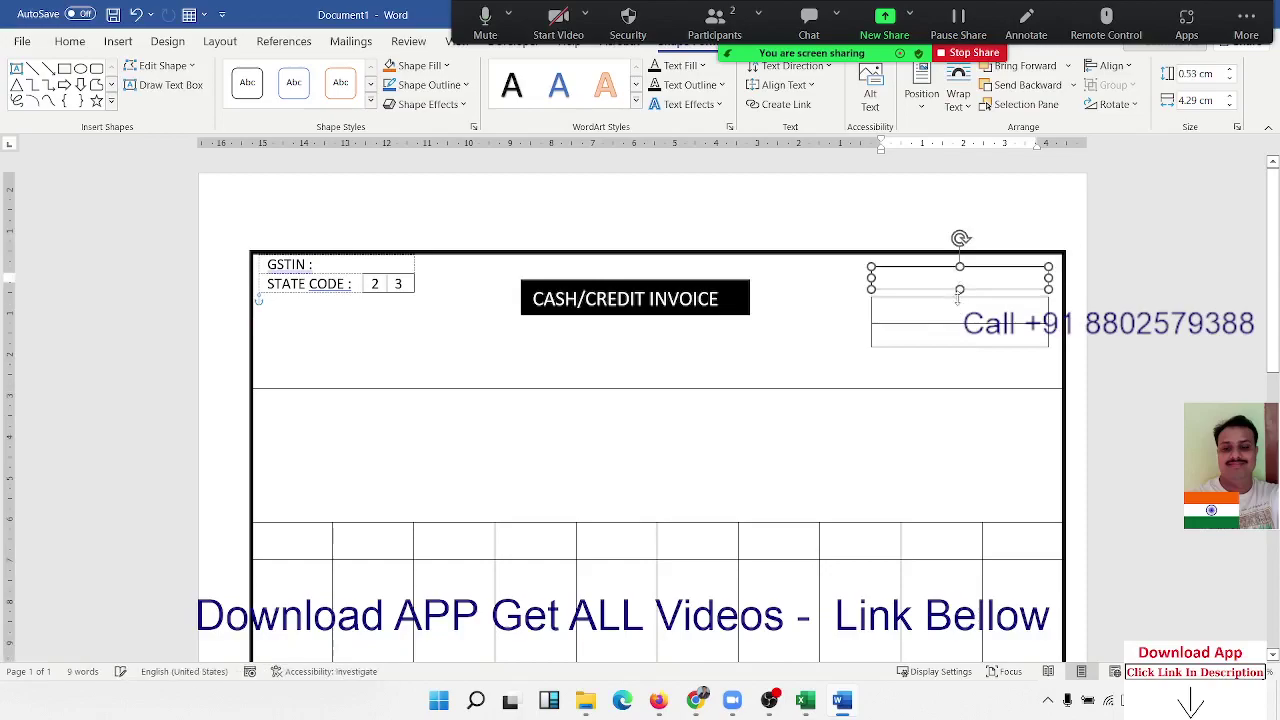
{"action": "left_click", "coordinate": [957, 298]}
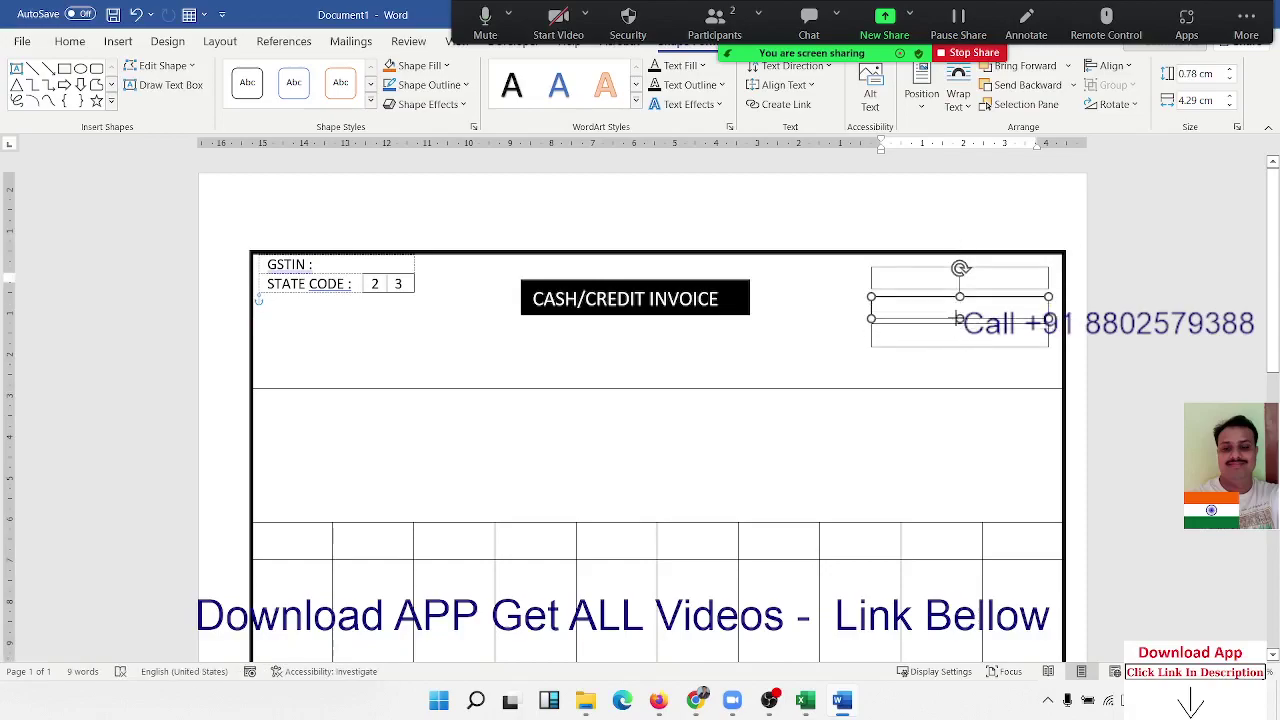
{"action": "left_click_drag", "start_coordinate": [958, 319], "coordinate": [899, 286]}
{"action": "left_click", "coordinate": [900, 348]}
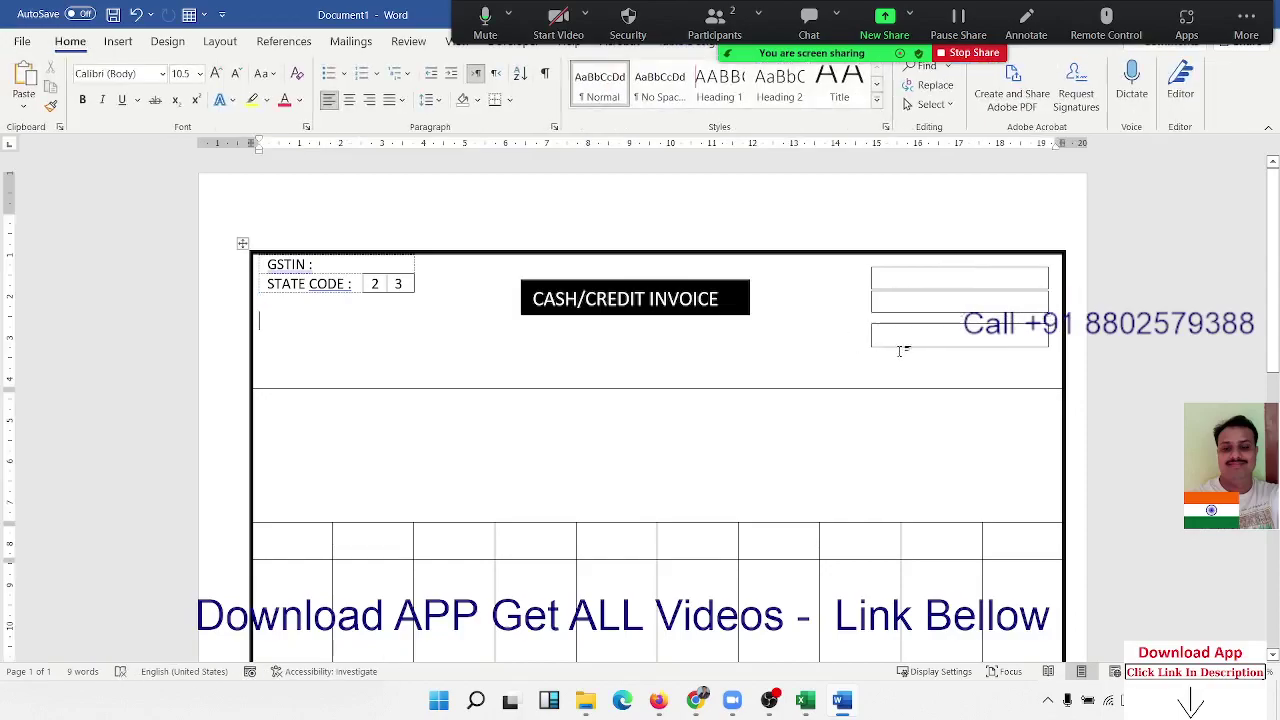
{"action": "left_click", "coordinate": [921, 327]}
{"action": "left_click_drag", "start_coordinate": [921, 327], "coordinate": [921, 317]}
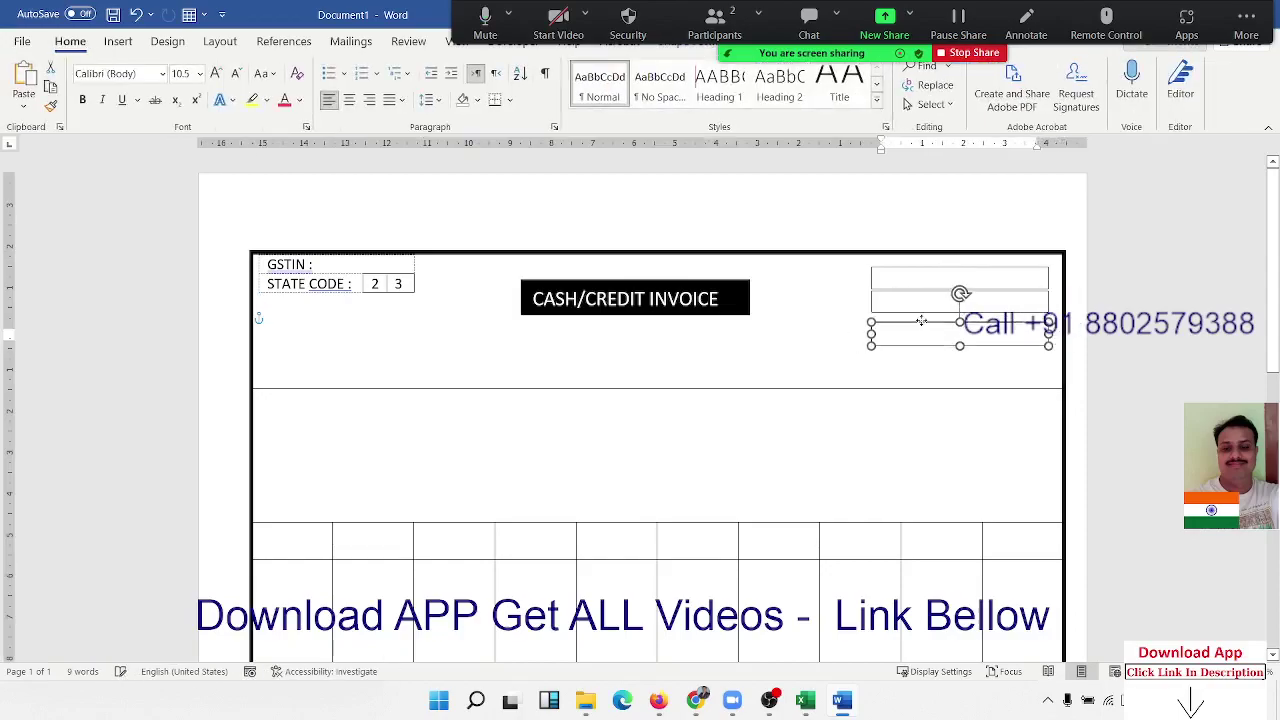
{"action": "left_click", "coordinate": [903, 350]}
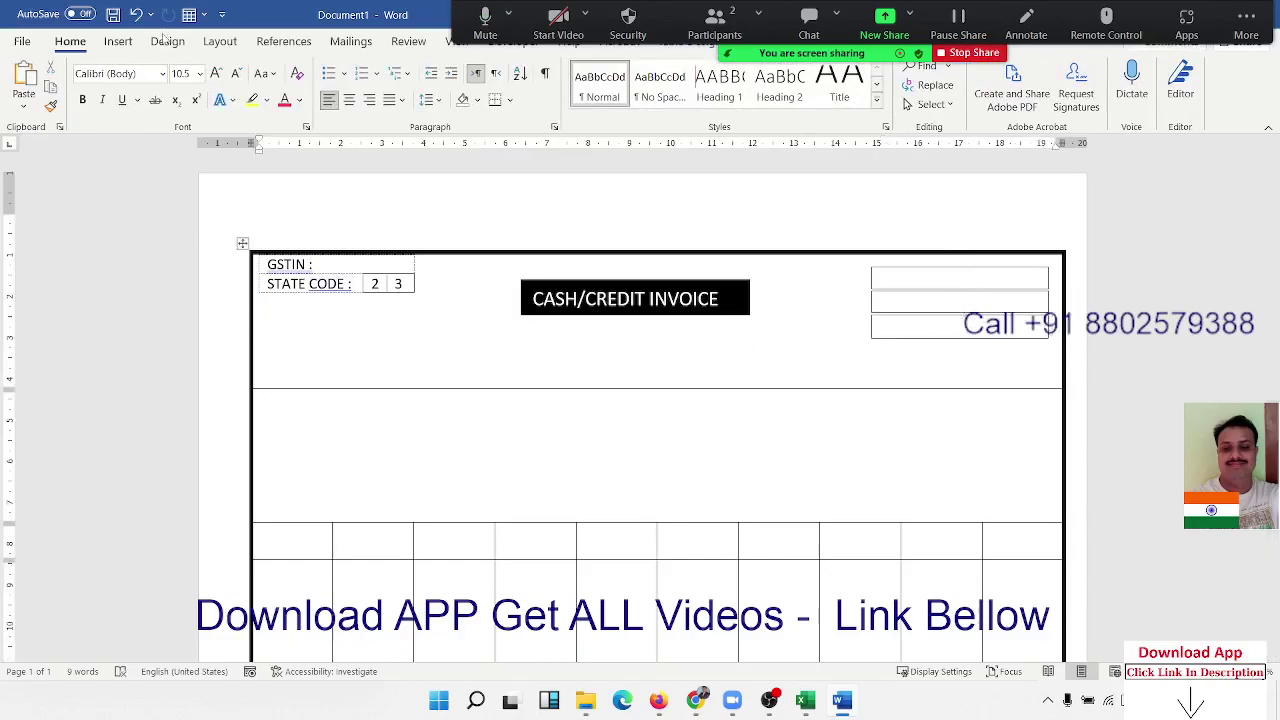
Step: Draw a vertical divider line through the stacked copy-label boxes
{"action": "left_click", "coordinate": [120, 42]}
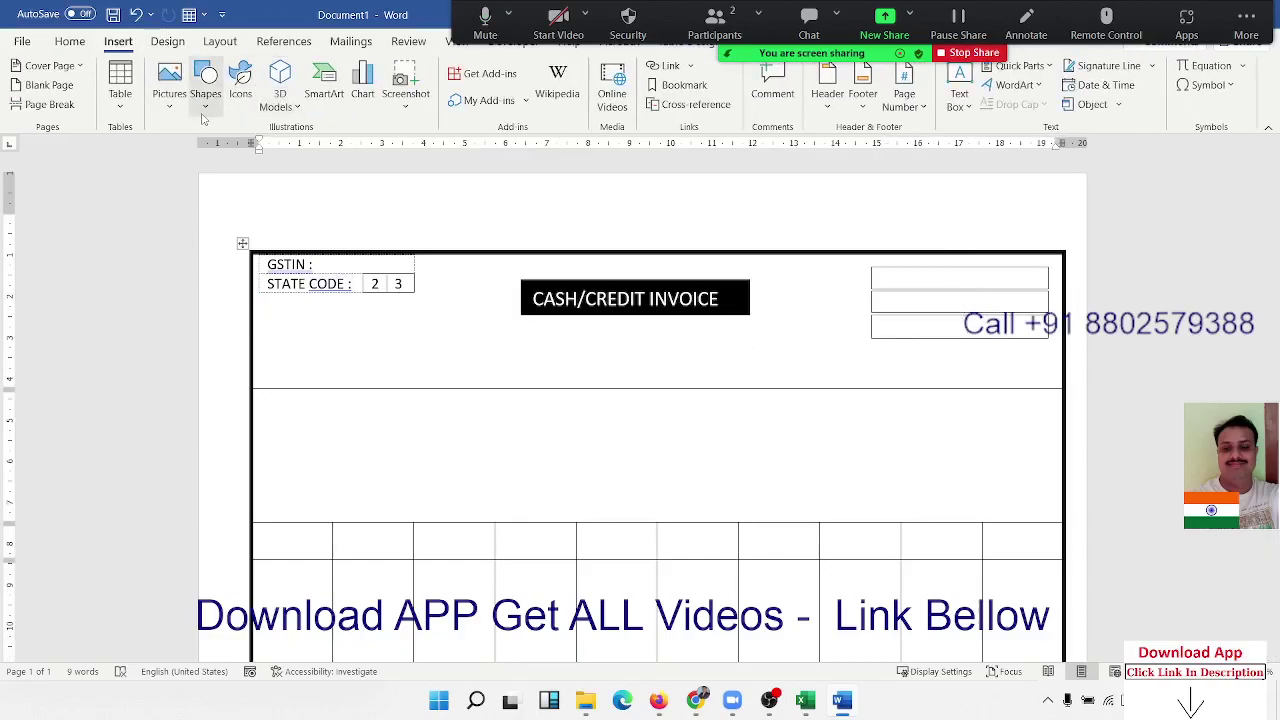
{"action": "left_click", "coordinate": [205, 95]}
{"action": "left_click", "coordinate": [216, 155]}
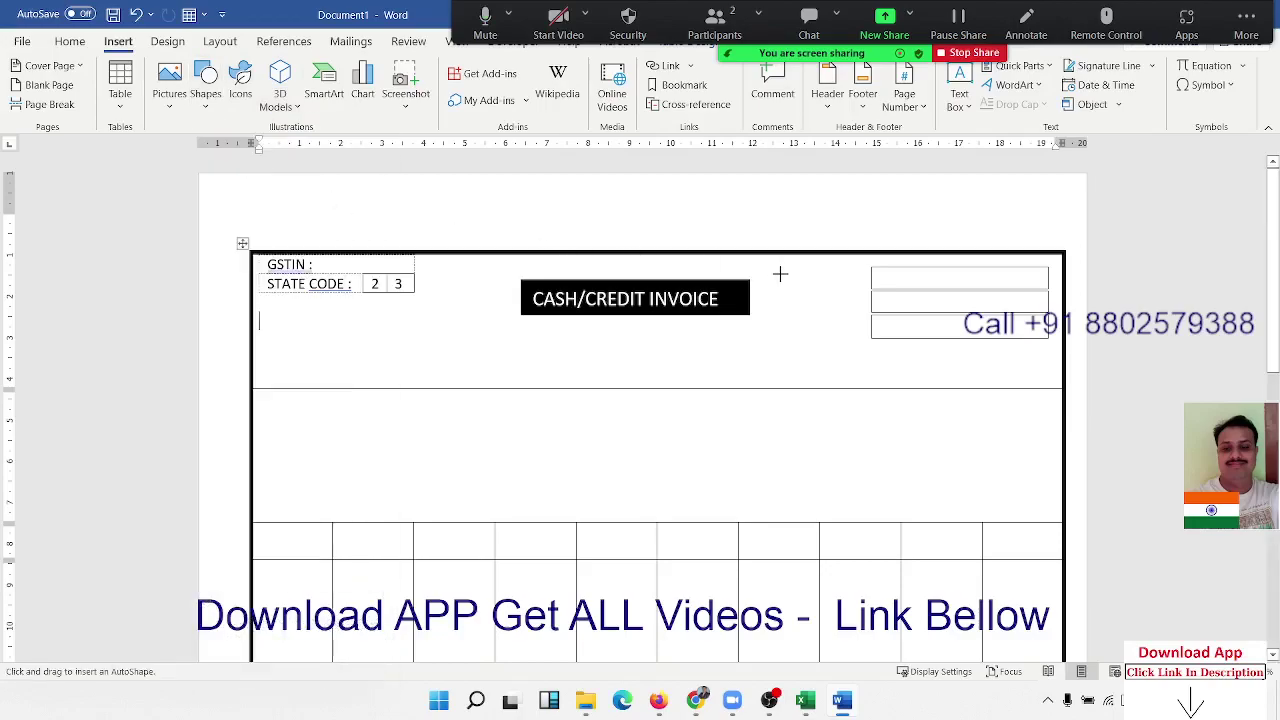
{"action": "left_click_drag", "start_coordinate": [894, 268], "coordinate": [894, 338]}
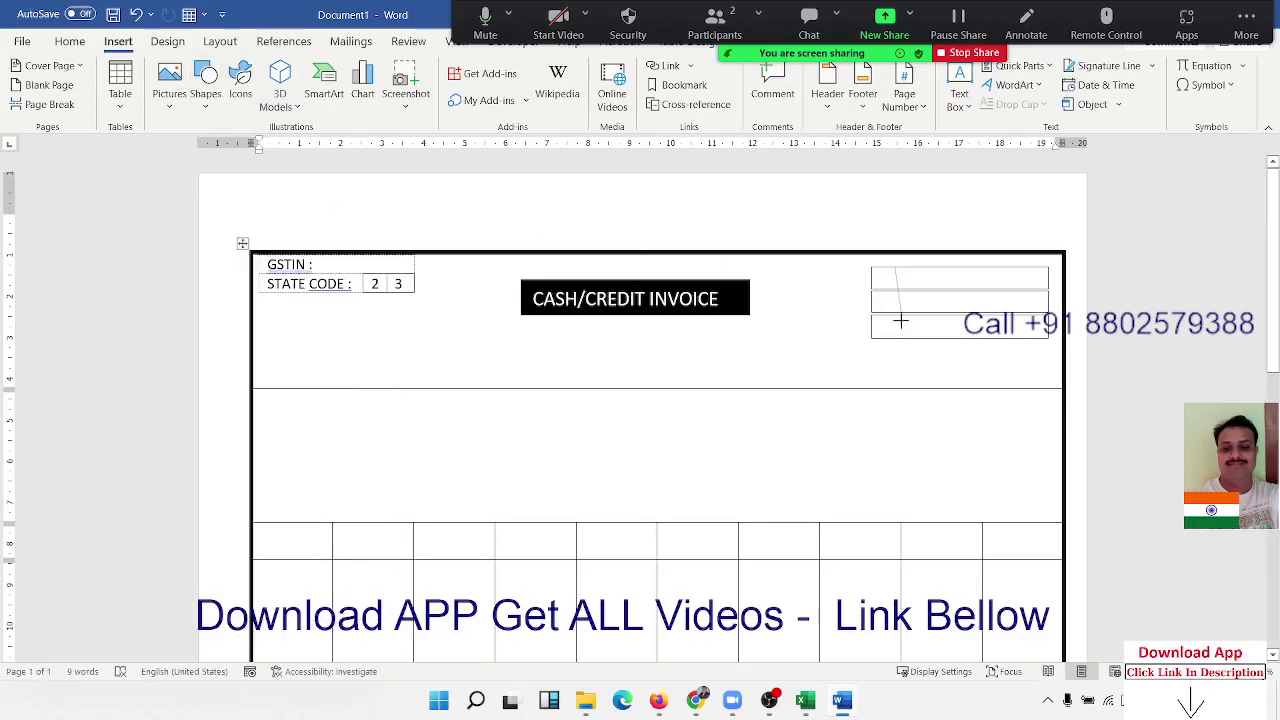
{"action": "left_click", "coordinate": [858, 362]}
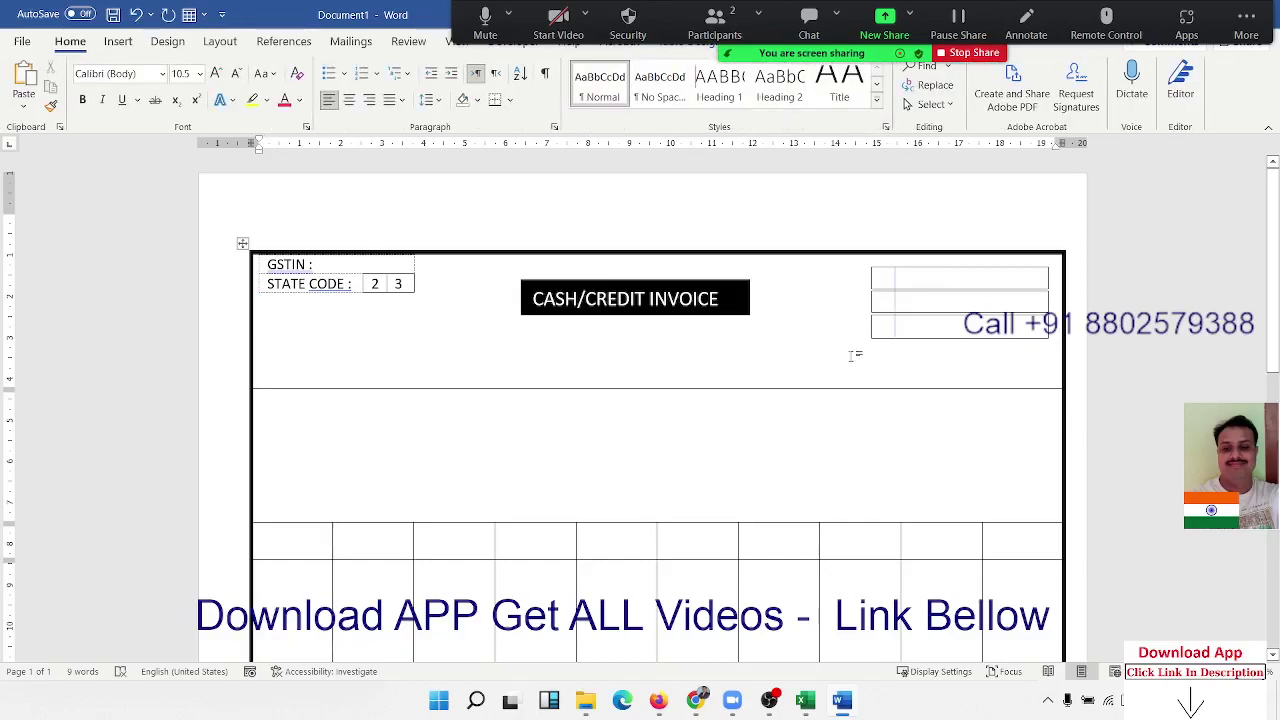
{"action": "left_click", "coordinate": [917, 281]}
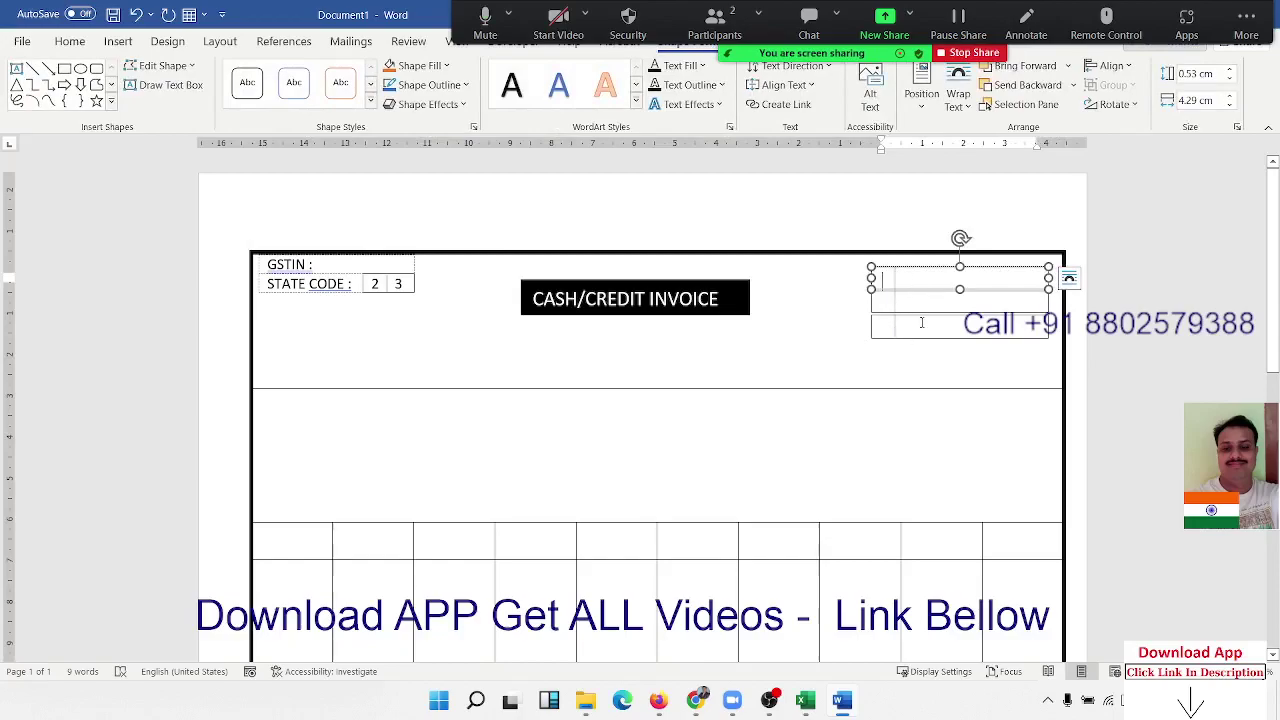
Step: Type 'ORIGIONAL WHITE' into the top copy-label box
{"action": "left_click_drag", "start_coordinate": [905, 289], "coordinate": [920, 288]}
{"action": "left_click", "coordinate": [910, 287]}
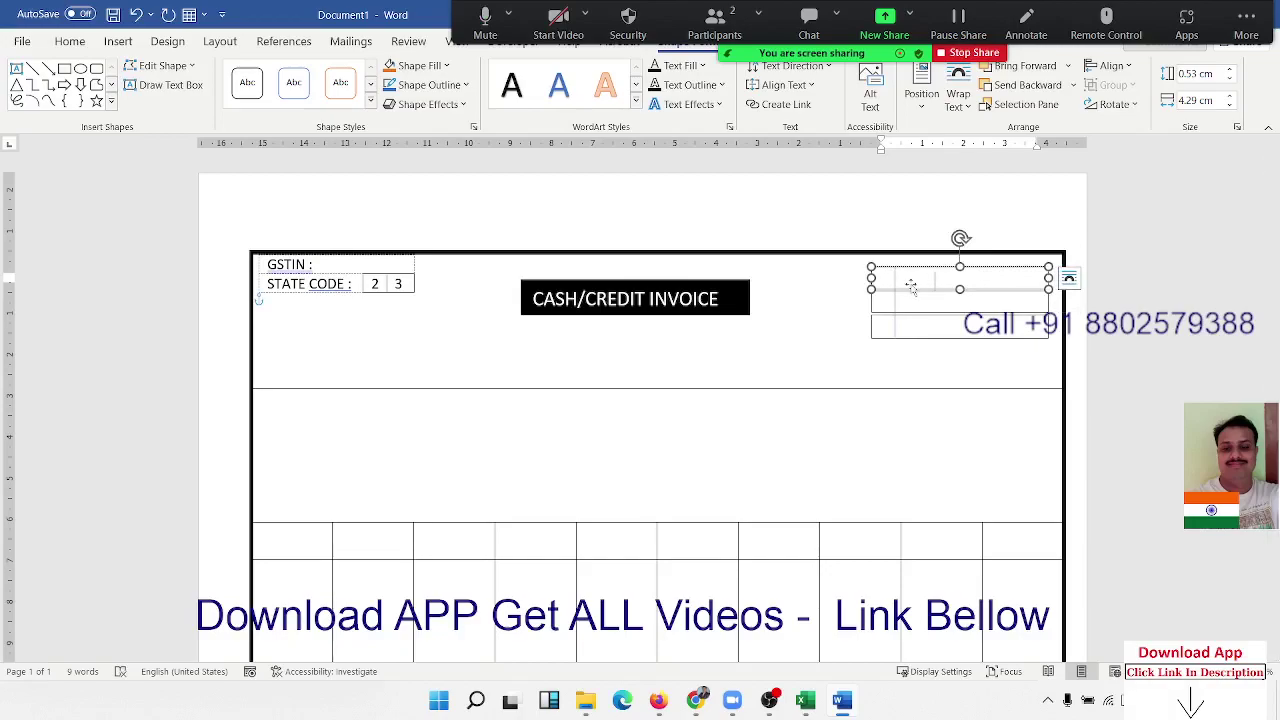
{"action": "type", "text": "a"}
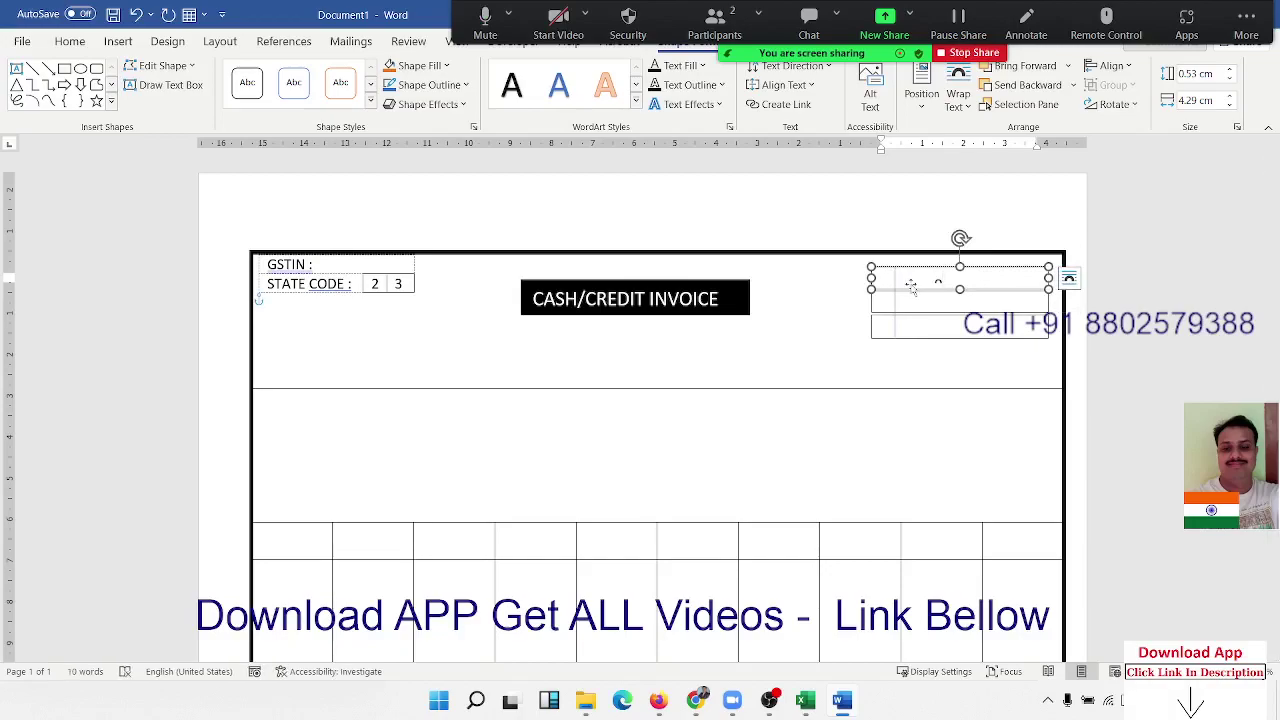
{"action": "key", "text": "BackSpace"}
{"action": "type", "text": "O"}
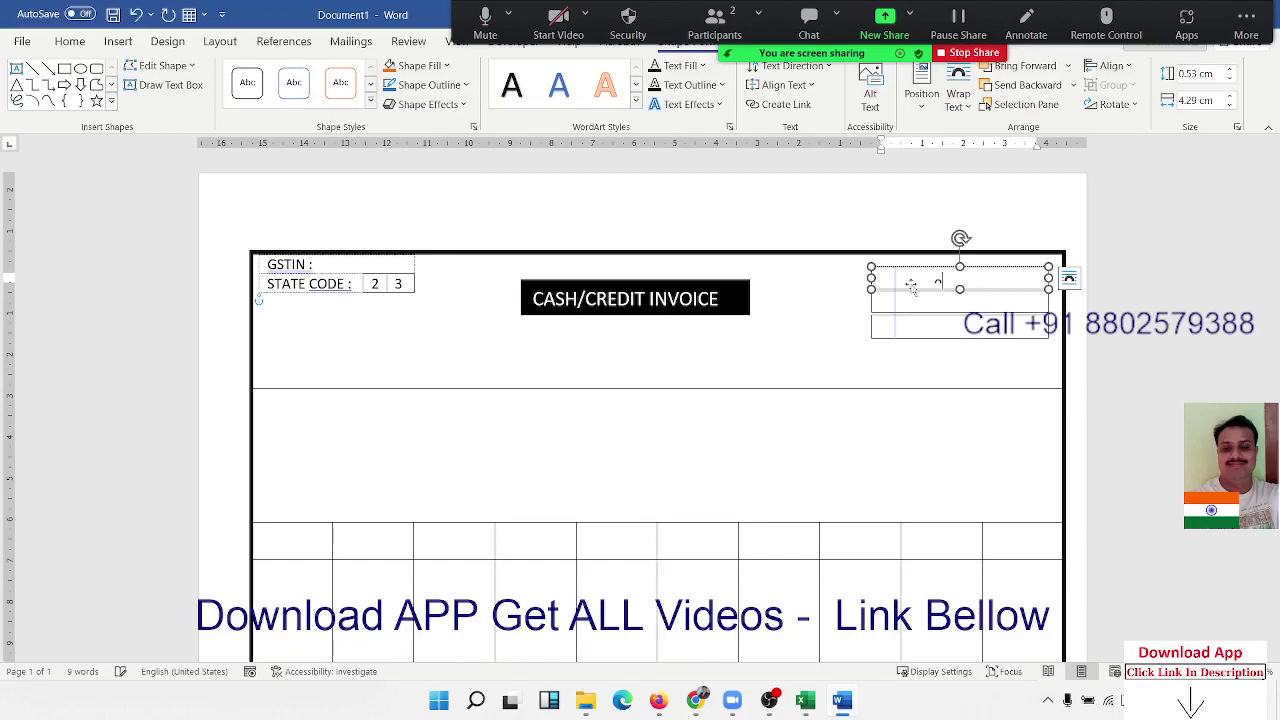
{"action": "key", "text": "BackSpace"}
{"action": "type", "text": "o"}
{"action": "type", "text": "RI"}
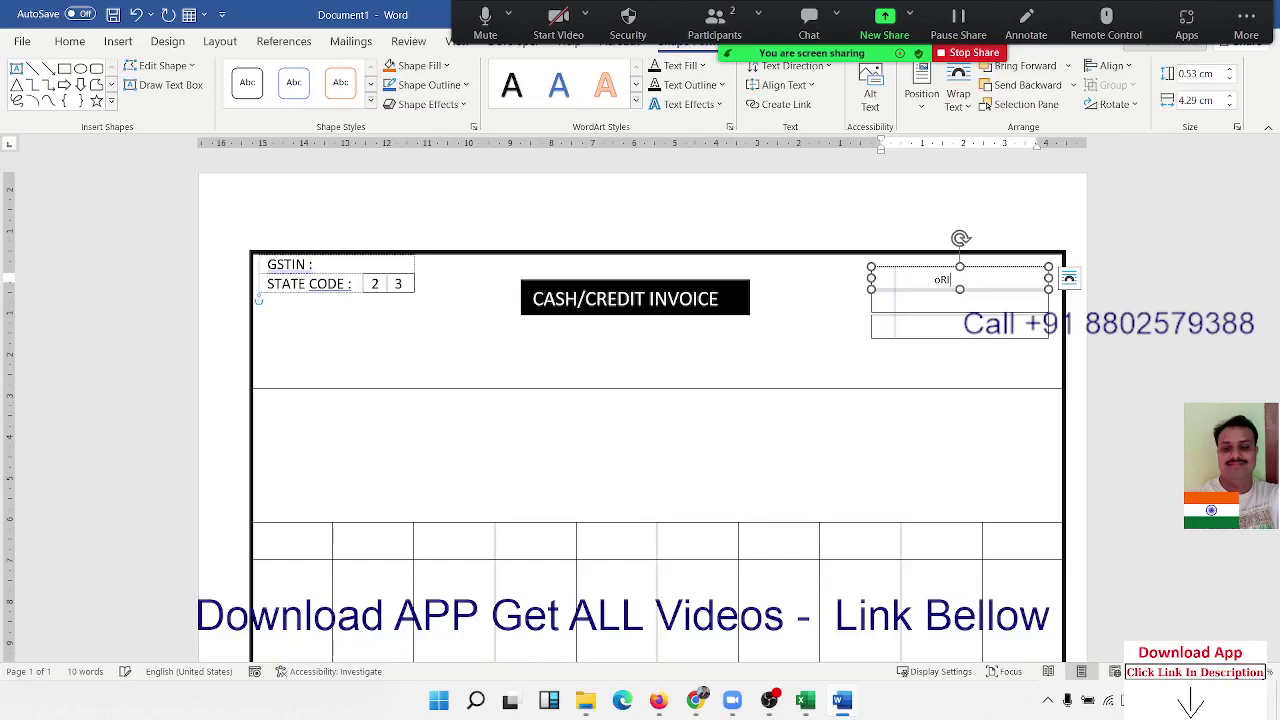
{"action": "key", "text": "BackSpace"}
{"action": "key", "text": "BackSpace"}
{"action": "key", "text": "BackSpace"}
{"action": "type", "text": "O"}
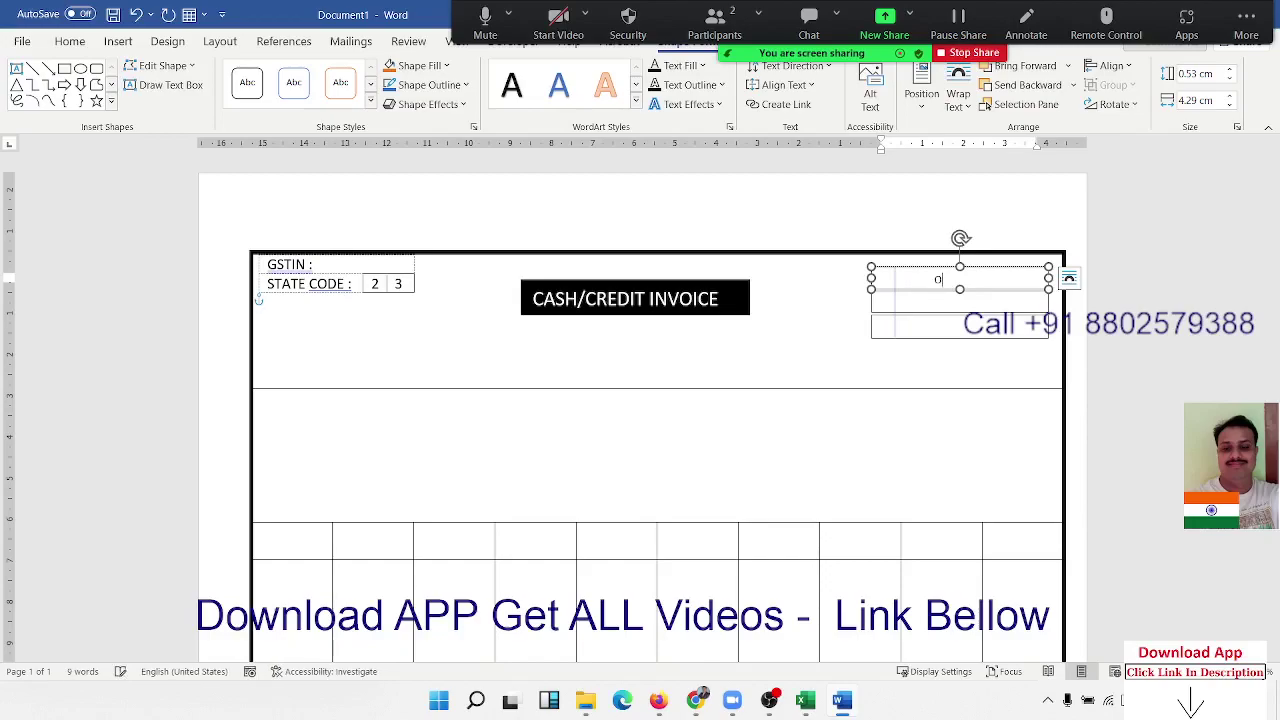
{"action": "type", "text": "RI"}
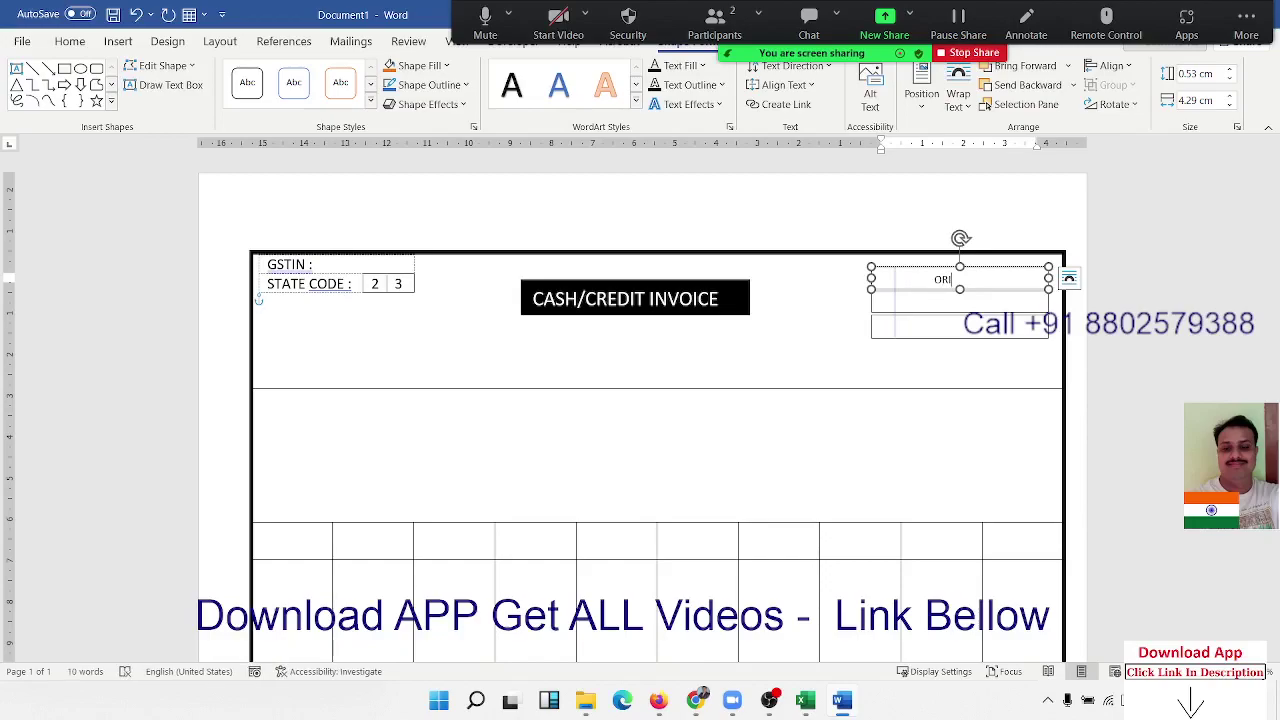
{"action": "type", "text": "GIONA"}
{"action": "type", "text": "L W"}
{"action": "type", "text": "HITER"}
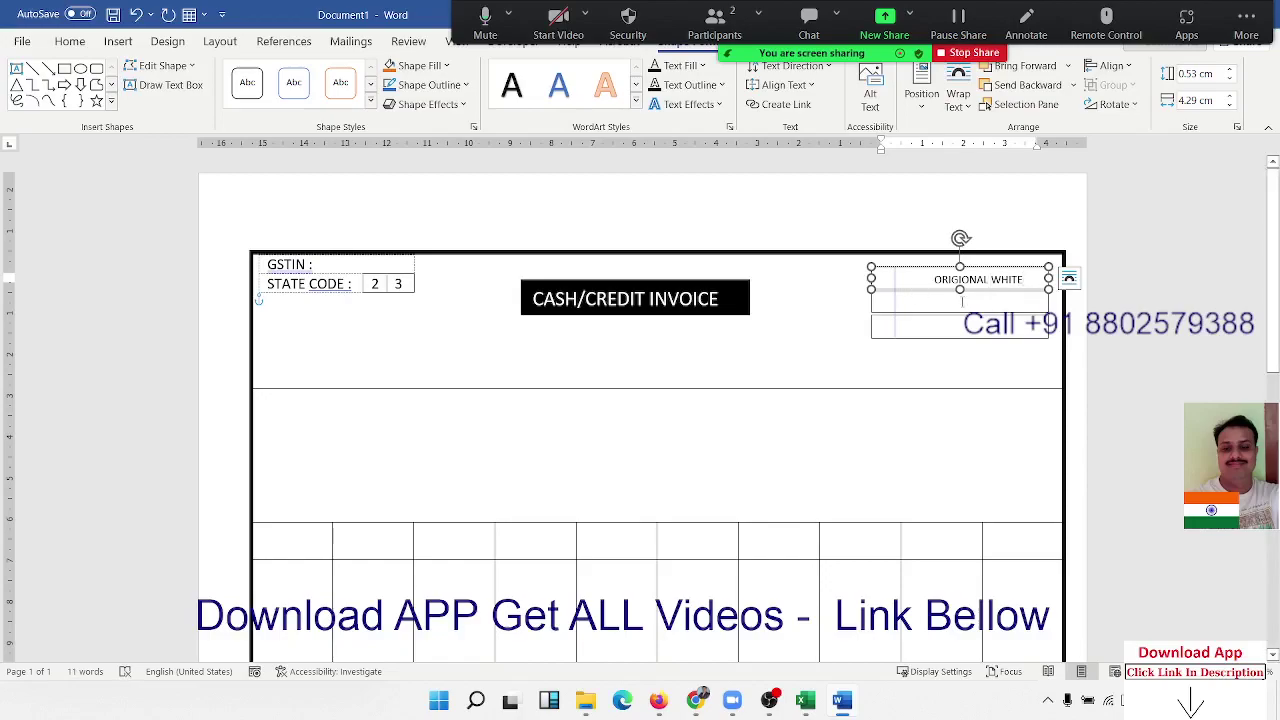
Step: Label the second box 'DUPLICATE RED' and reduce its font size
{"action": "left_click", "coordinate": [950, 301]}
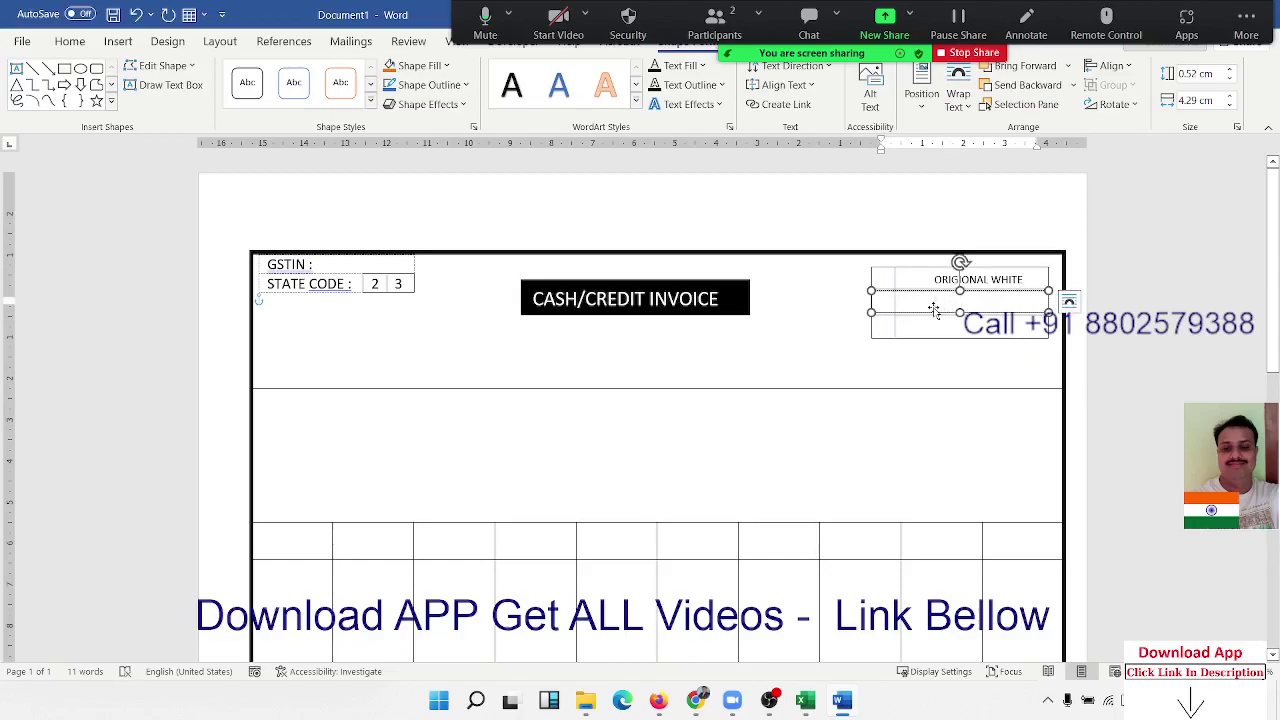
{"action": "type", "text": "DUP"}
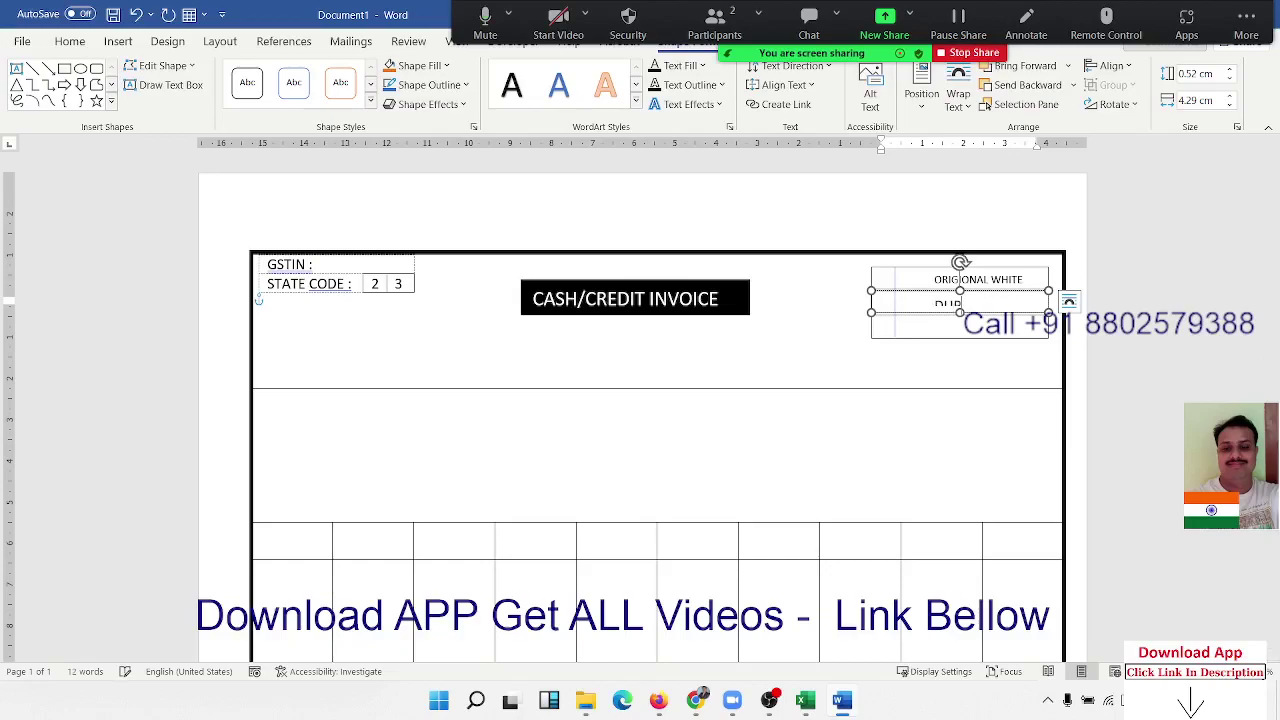
{"action": "type", "text": "LICATE"}
{"action": "type", "text": " RED"}
{"action": "key", "text": "shift+Left"}
{"action": "key", "text": "shift+Left"}
{"action": "key", "text": "shift+Left"}
{"action": "key", "text": "shift+Left"}
{"action": "key", "text": "shift+Left"}
{"action": "key", "text": "shift+Left"}
{"action": "key", "text": "shift+Left"}
{"action": "key", "text": "shift+Left"}
{"action": "key", "text": "shift+Left"}
{"action": "key", "text": "shift+Left"}
{"action": "key", "text": "shift+Left"}
{"action": "key", "text": "shift+Left"}
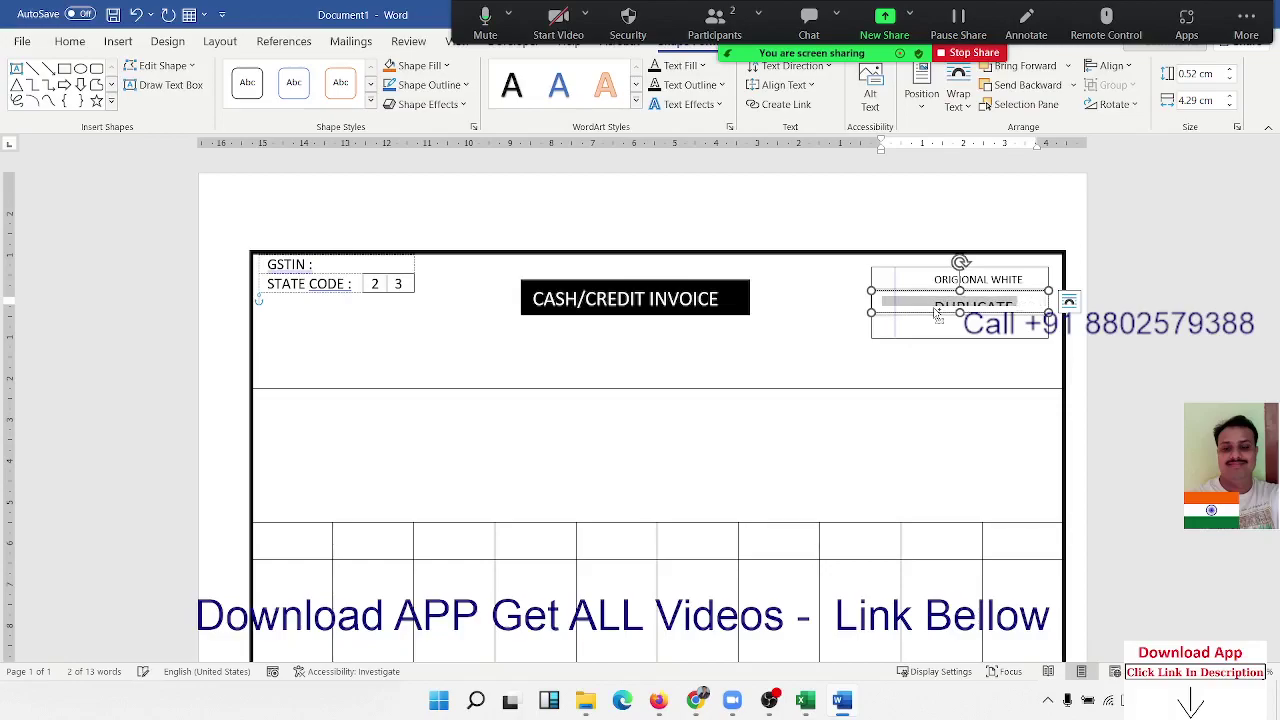
{"action": "left_click", "coordinate": [938, 313]}
{"action": "key", "text": "ctrl+bracketleft"}
{"action": "key", "text": "ctrl+bracketright"}
Step: Centre the DUPLICATE RED and ORIGIONAL WHITE labels in their boxes
{"action": "left_click", "coordinate": [70, 41]}
{"action": "left_click", "coordinate": [350, 100]}
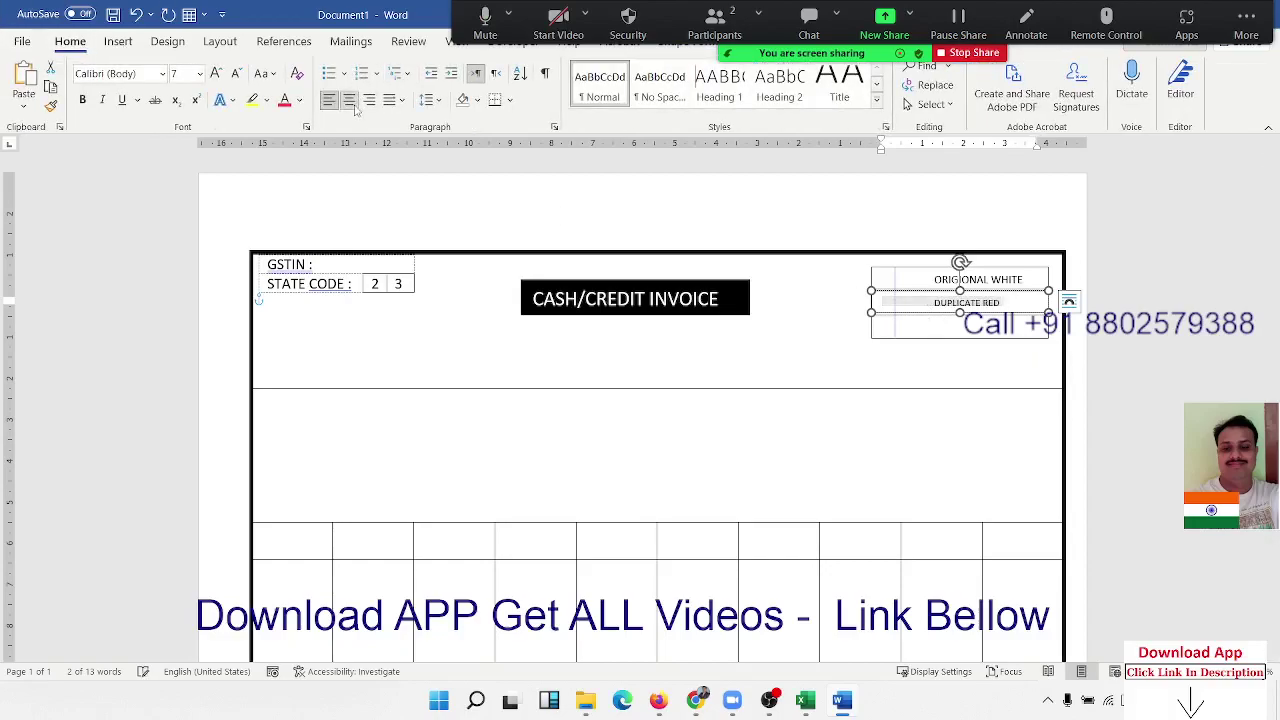
{"action": "left_click", "coordinate": [845, 342]}
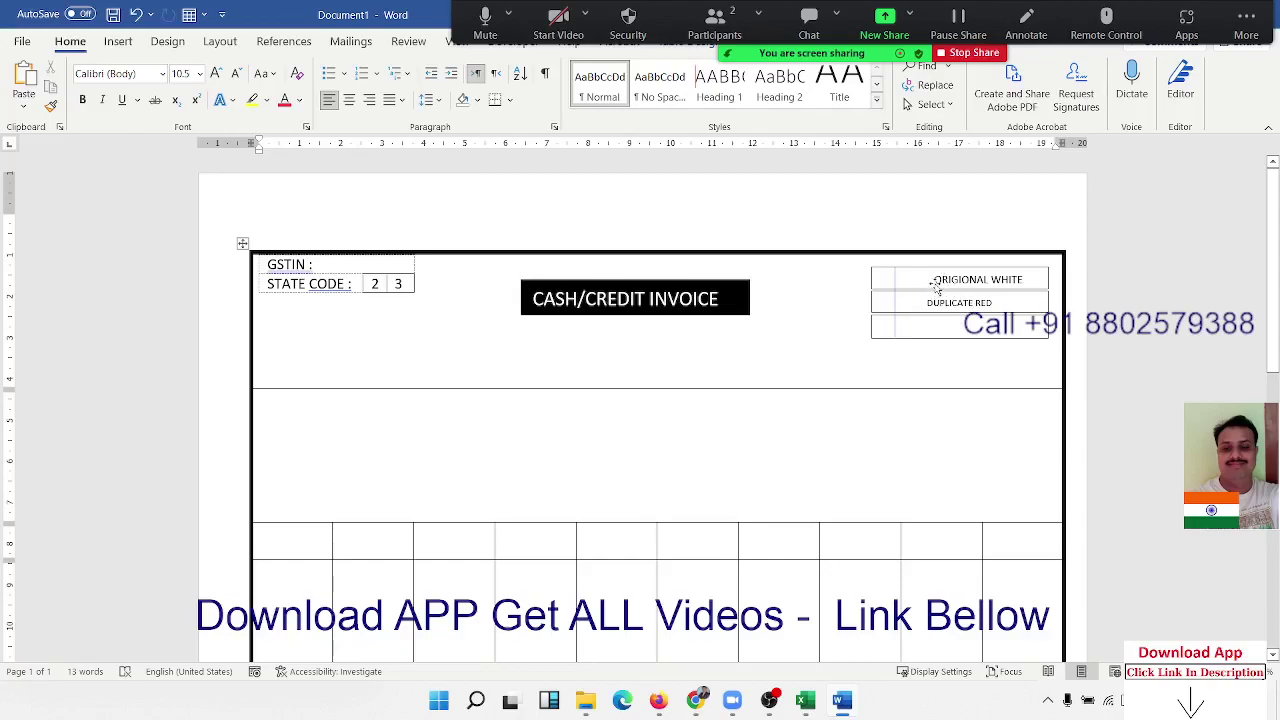
{"action": "left_click", "coordinate": [937, 280]}
{"action": "left_click", "coordinate": [938, 281]}
{"action": "key", "text": "ctrl+l"}
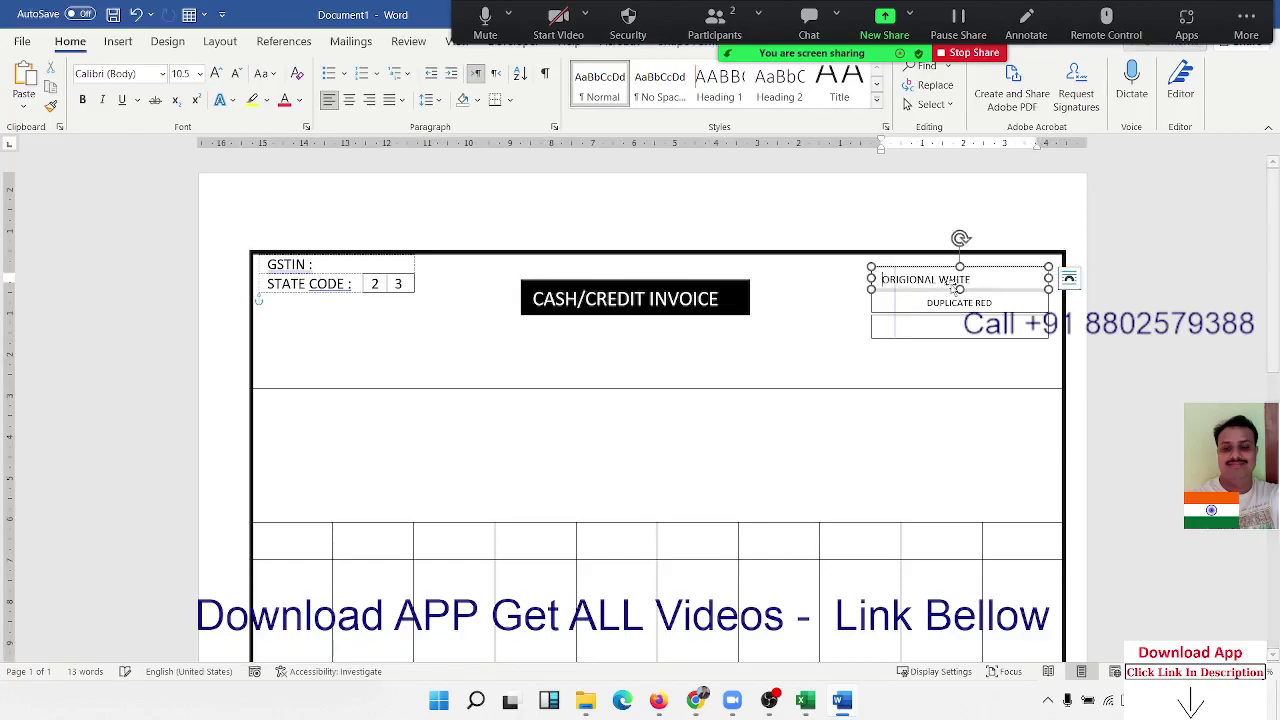
{"action": "key", "text": "ctrl+e"}
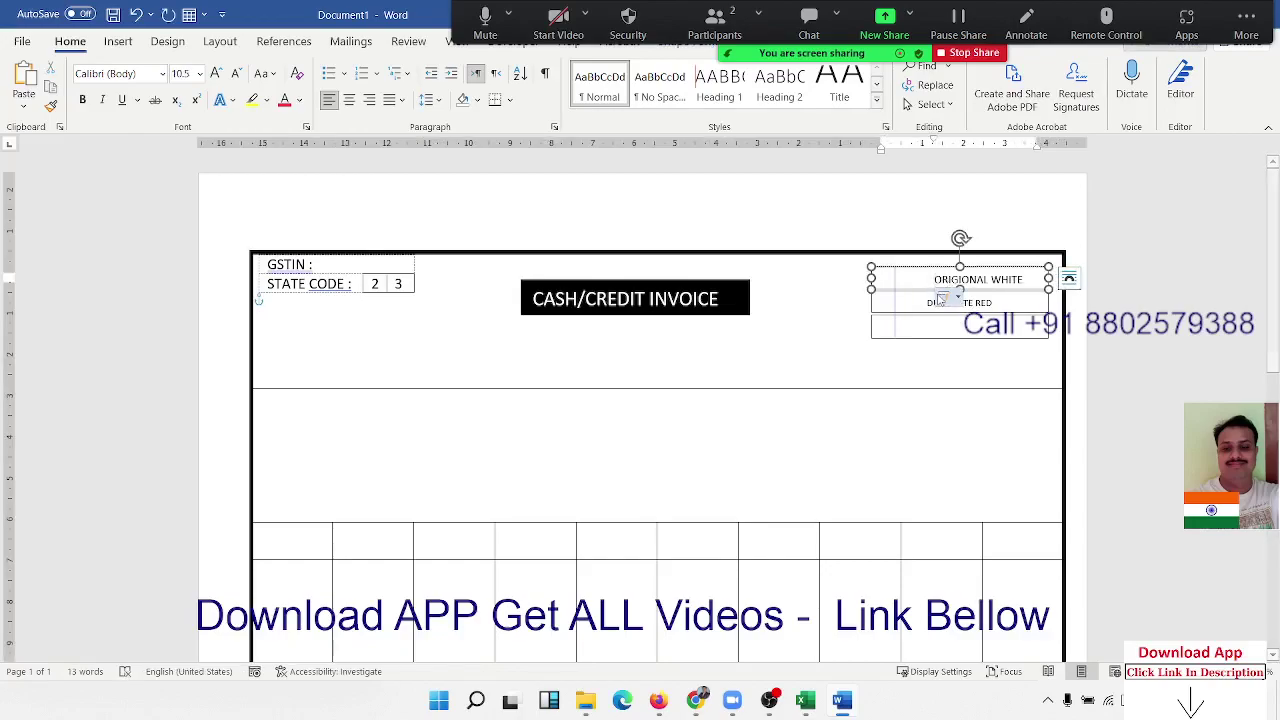
Step: Space out DUPLICATE RED so that RED lines up under WHITE
{"action": "left_click", "coordinate": [941, 300]}
{"action": "key", "text": "ctrl+l"}
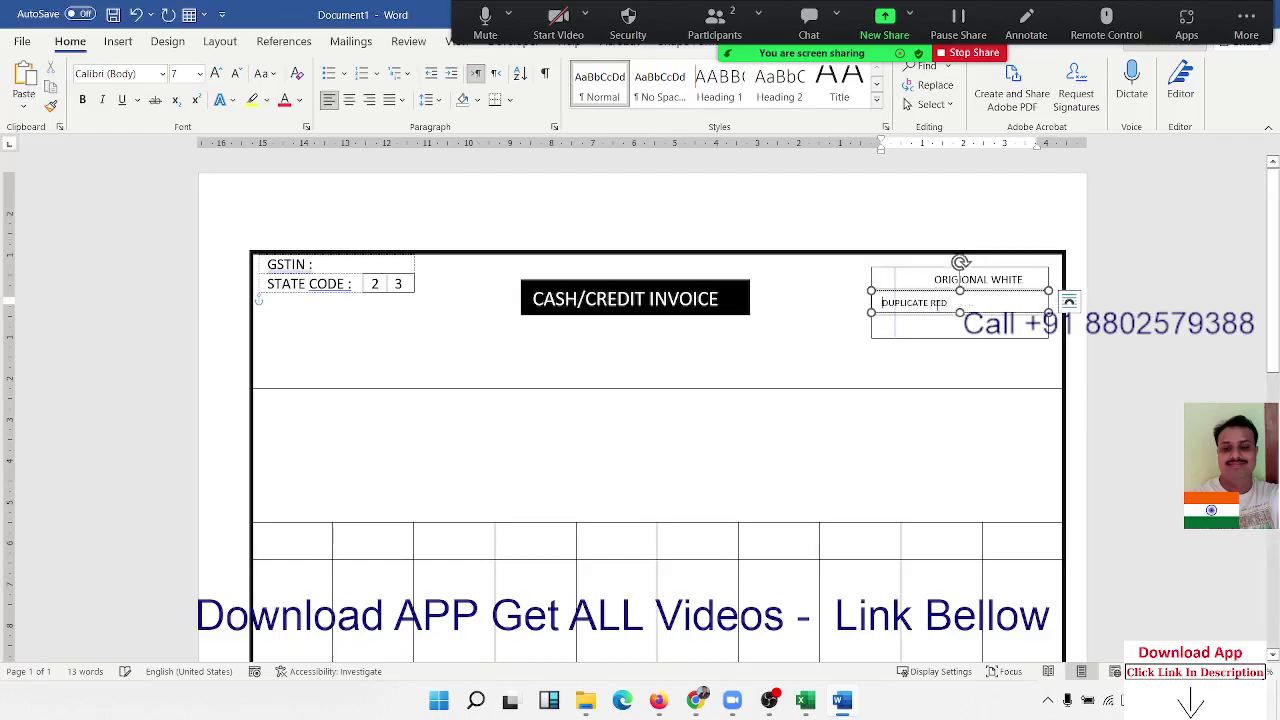
{"action": "key", "text": "Tab"}
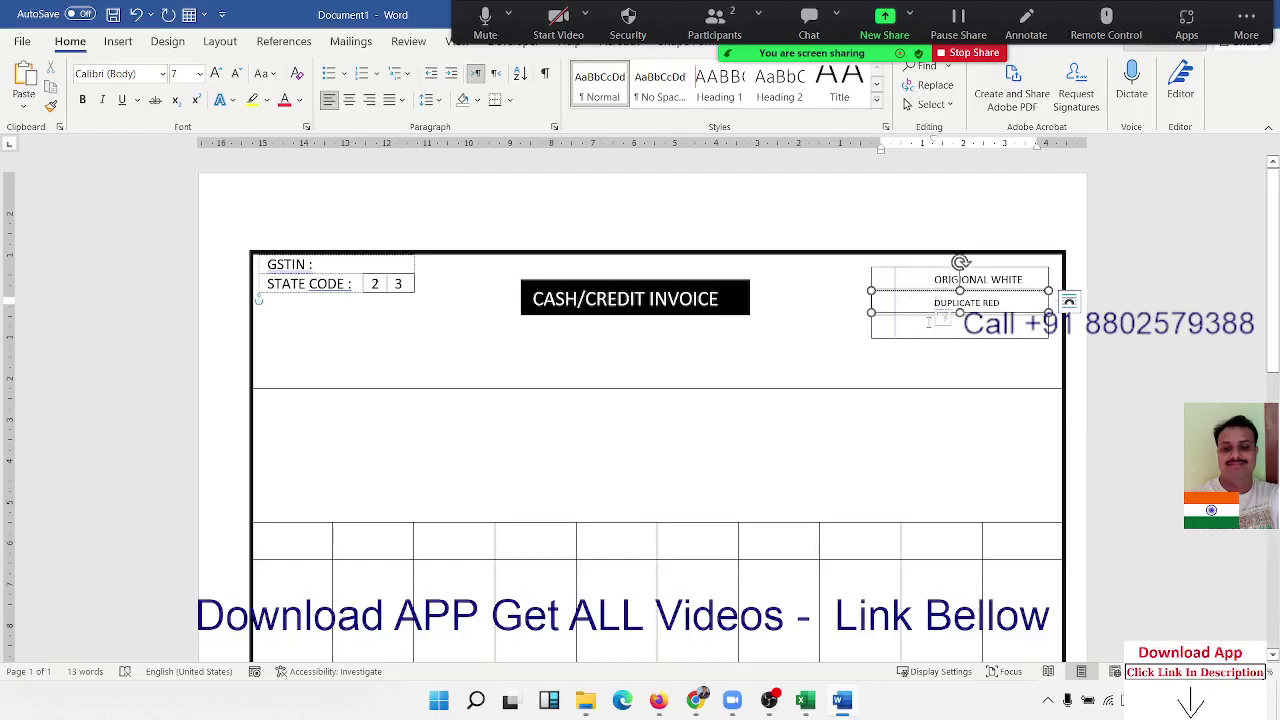
{"action": "left_click", "coordinate": [929, 321]}
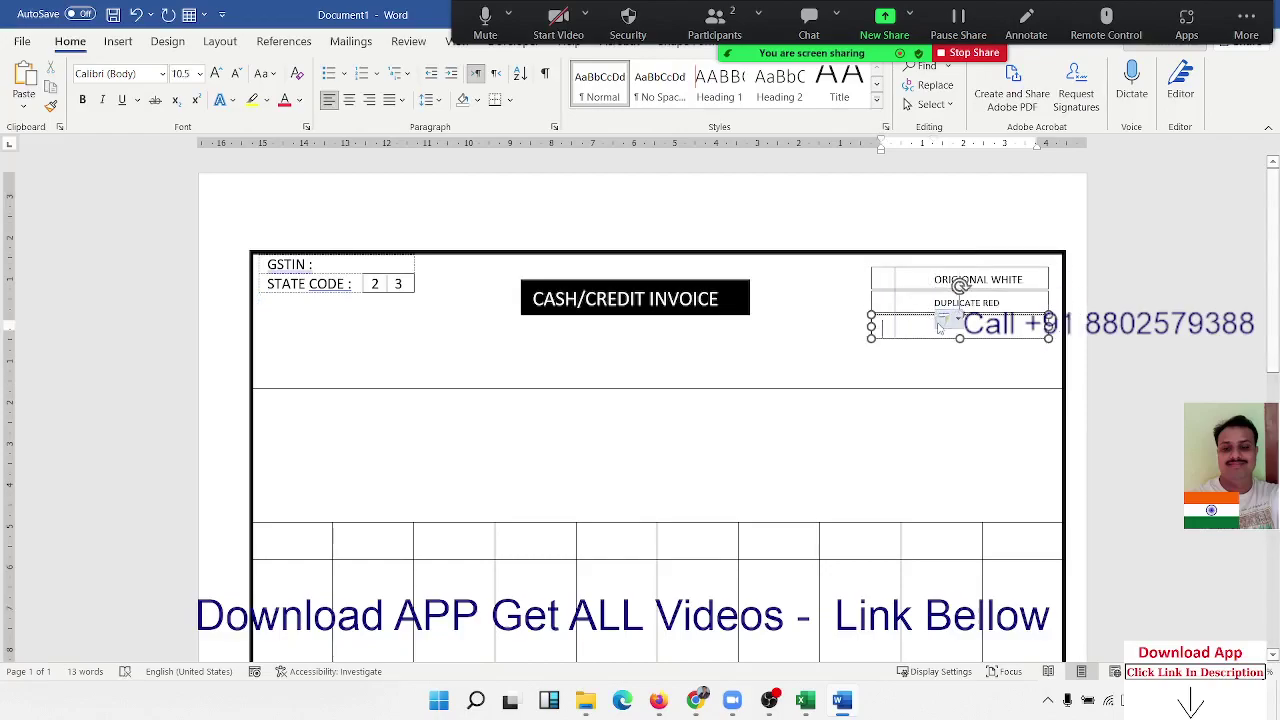
{"action": "left_click", "coordinate": [990, 281]}
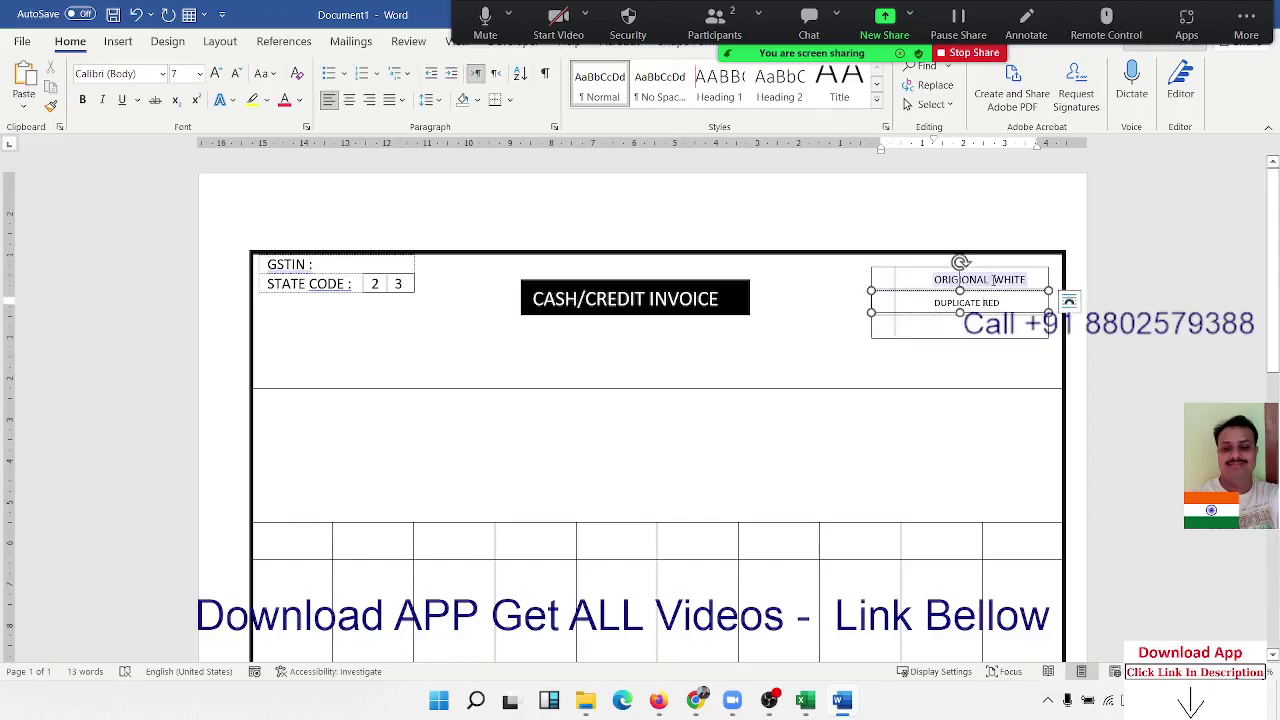
{"action": "left_click", "coordinate": [997, 280]}
{"action": "left_click", "coordinate": [905, 326]}
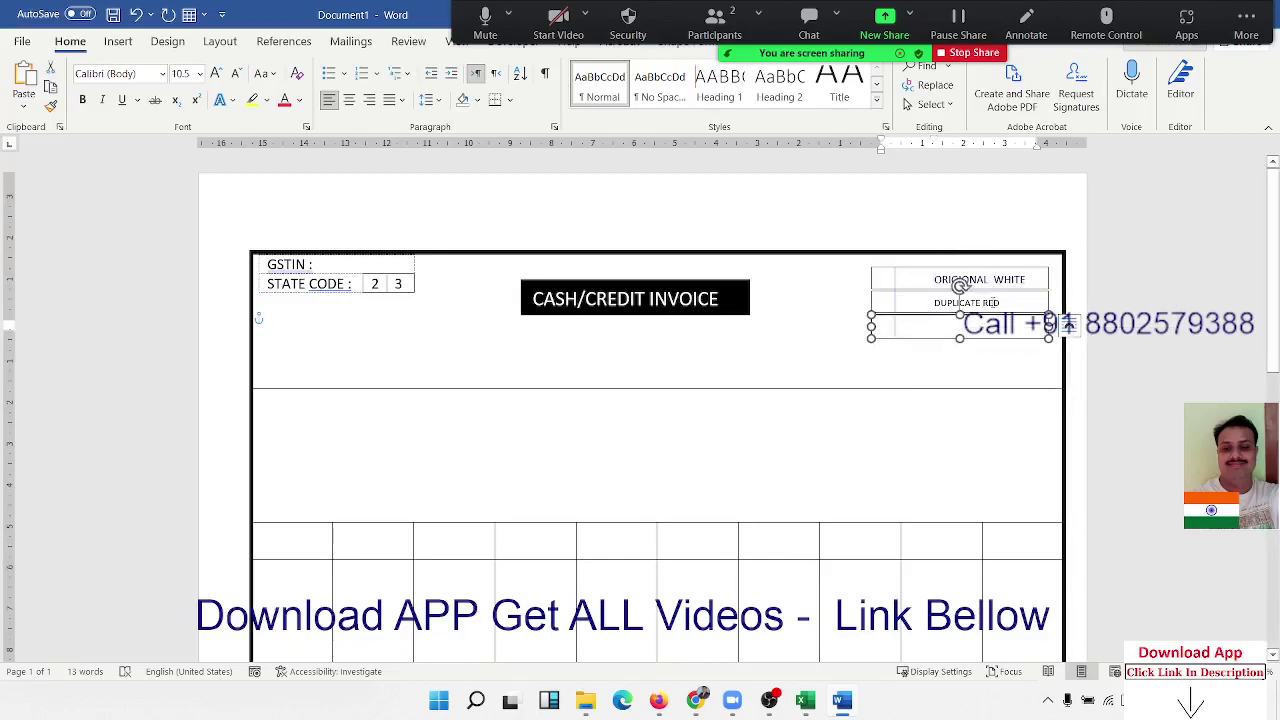
{"action": "left_click", "coordinate": [987, 302]}
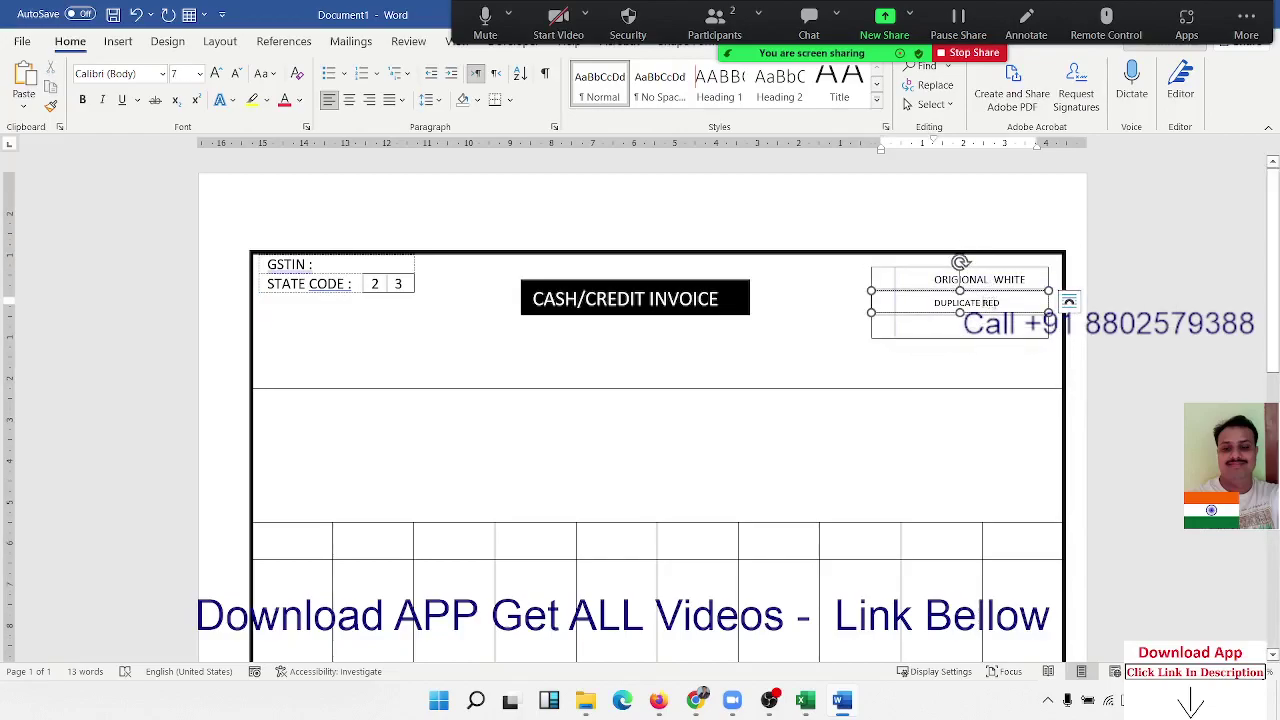
{"action": "left_click", "coordinate": [947, 326]}
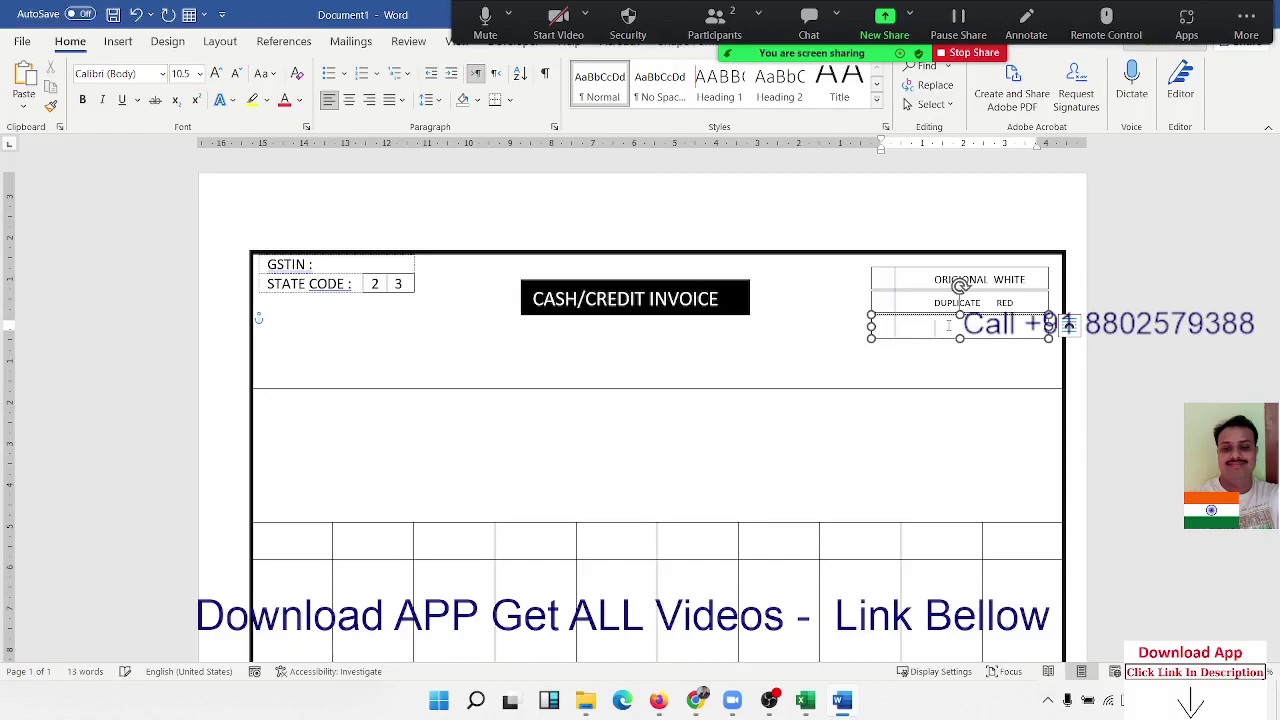
Step: Type '3RD COPY' into the third box and set it to 8-point
{"action": "type", "text": "3rd "}
{"action": "type", "text": "COPY"}
{"action": "type", "text": "GR"}
{"action": "key", "text": "ctrl+shift+Left"}
{"action": "key", "text": "ctrl+shift+Left"}
{"action": "key", "text": "ctrl+shift+Left"}
{"action": "key", "text": "ctrl+shift+period"}
{"action": "key", "text": "ctrl+shift+period"}
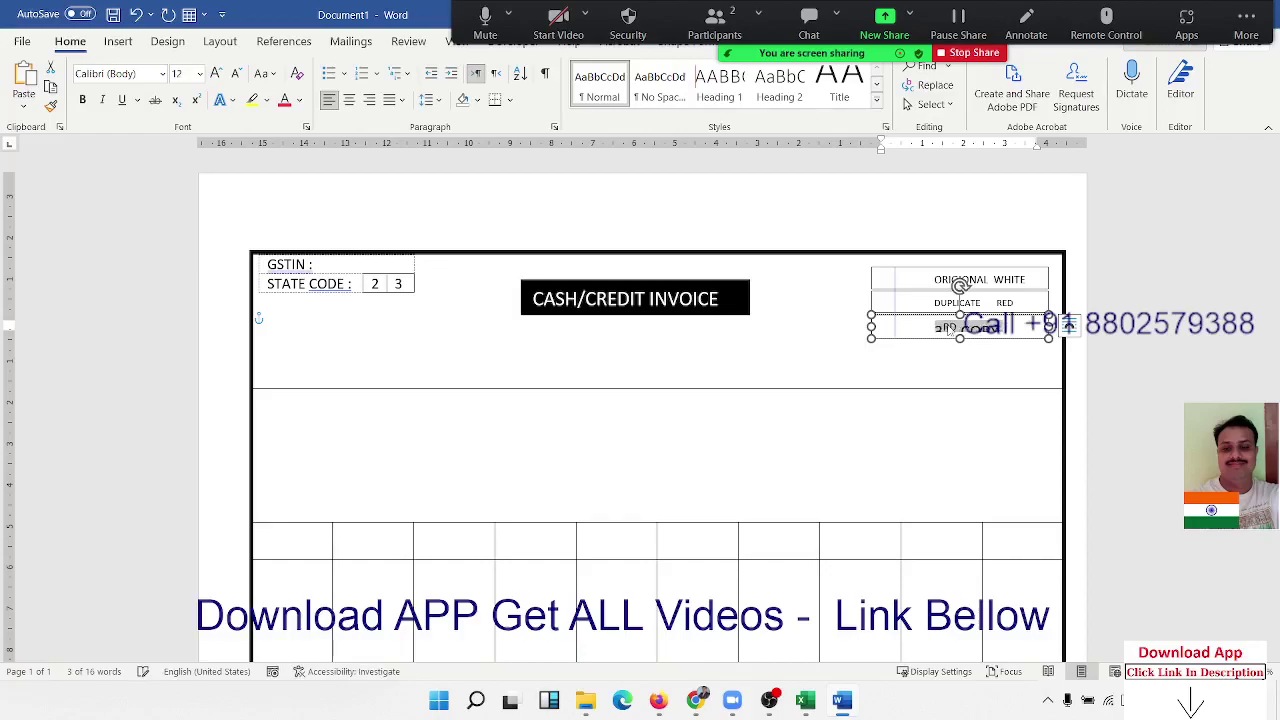
{"action": "key", "text": "ctrl+shift+period"}
{"action": "key", "text": "ctrl+shift+comma"}
{"action": "key", "text": "ctrl+shift+comma"}
{"action": "key", "text": "ctrl+shift+comma"}
{"action": "key", "text": "ctrl+shift+comma"}
{"action": "key", "text": "ctrl+shift+comma"}
{"action": "key", "text": "ctrl+shift+comma"}
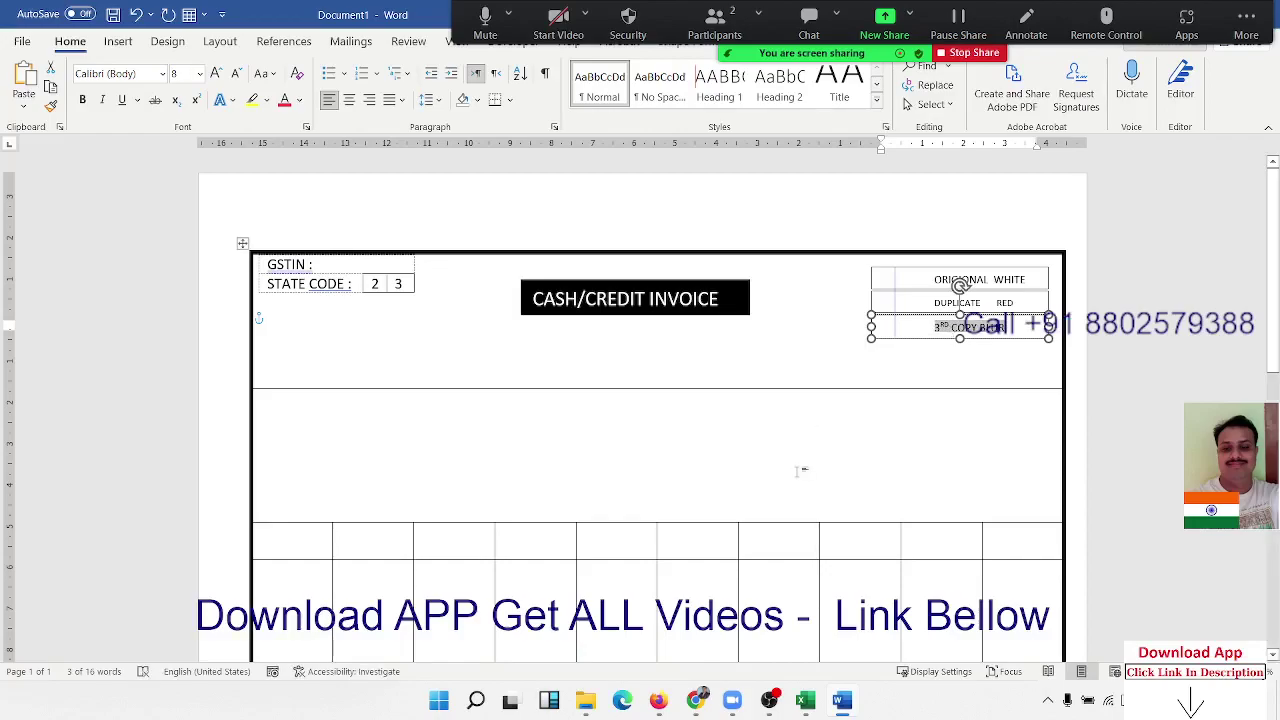
{"action": "left_click", "coordinate": [750, 488]}
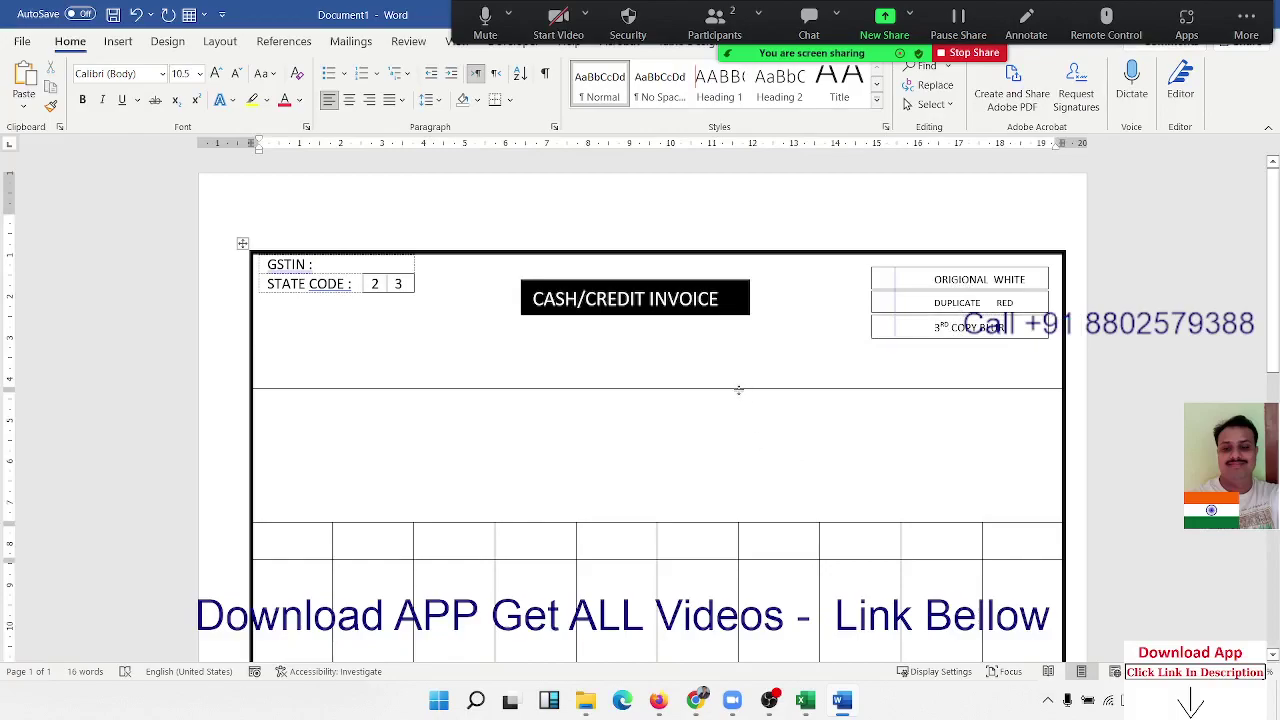
Step: Make the header row taller and undo a mistakenly drawn arc shape
{"action": "left_click_drag", "start_coordinate": [738, 390], "coordinate": [733, 433]}
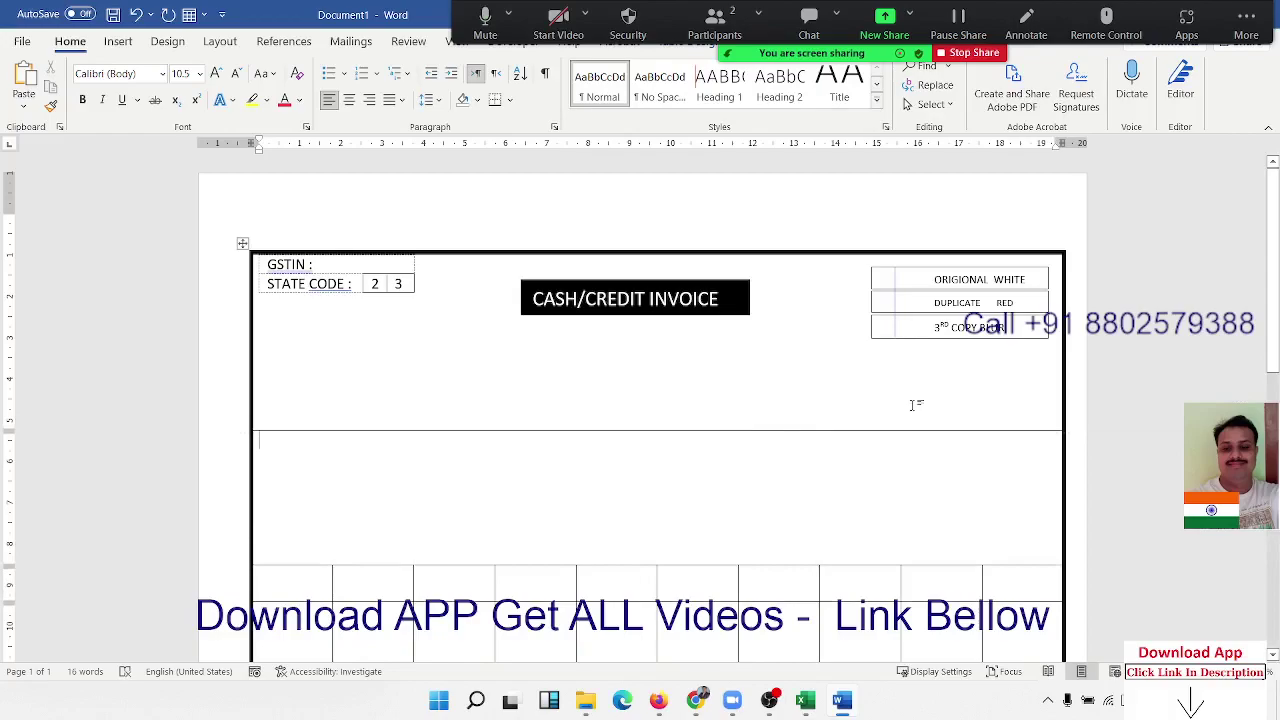
{"action": "left_click", "coordinate": [118, 42]}
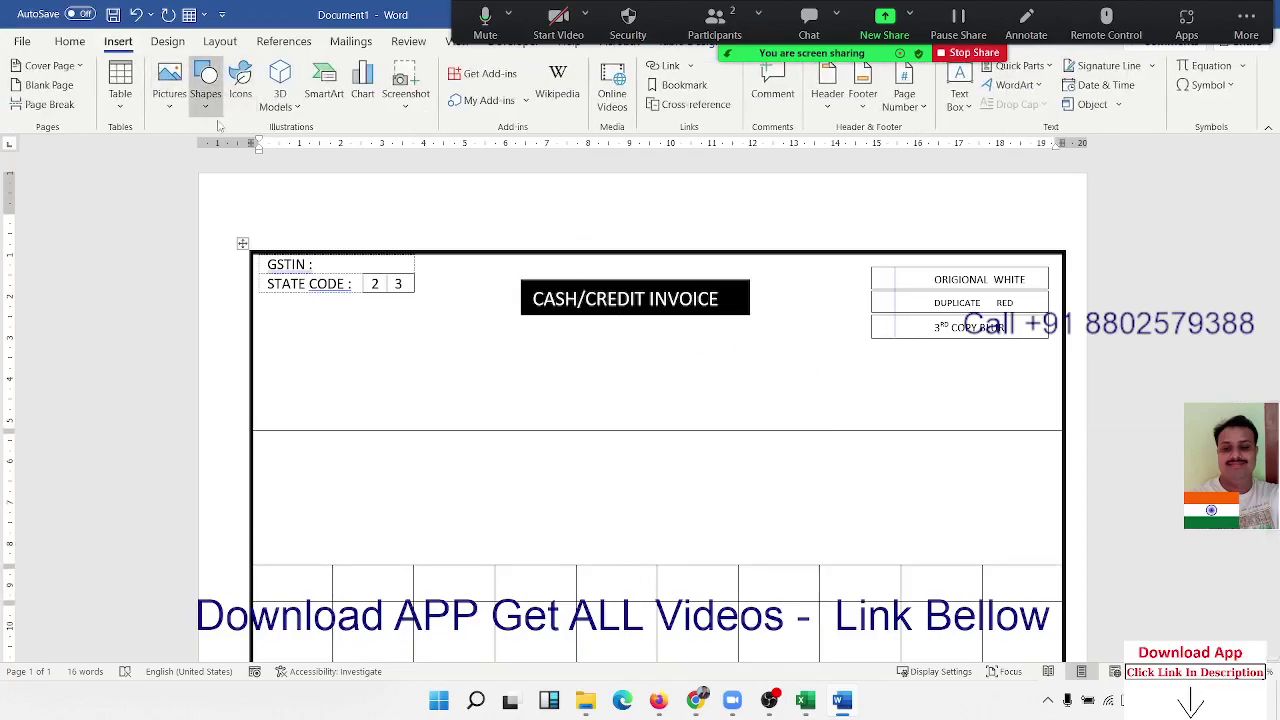
{"action": "left_click", "coordinate": [206, 97]}
{"action": "left_click", "coordinate": [198, 148]}
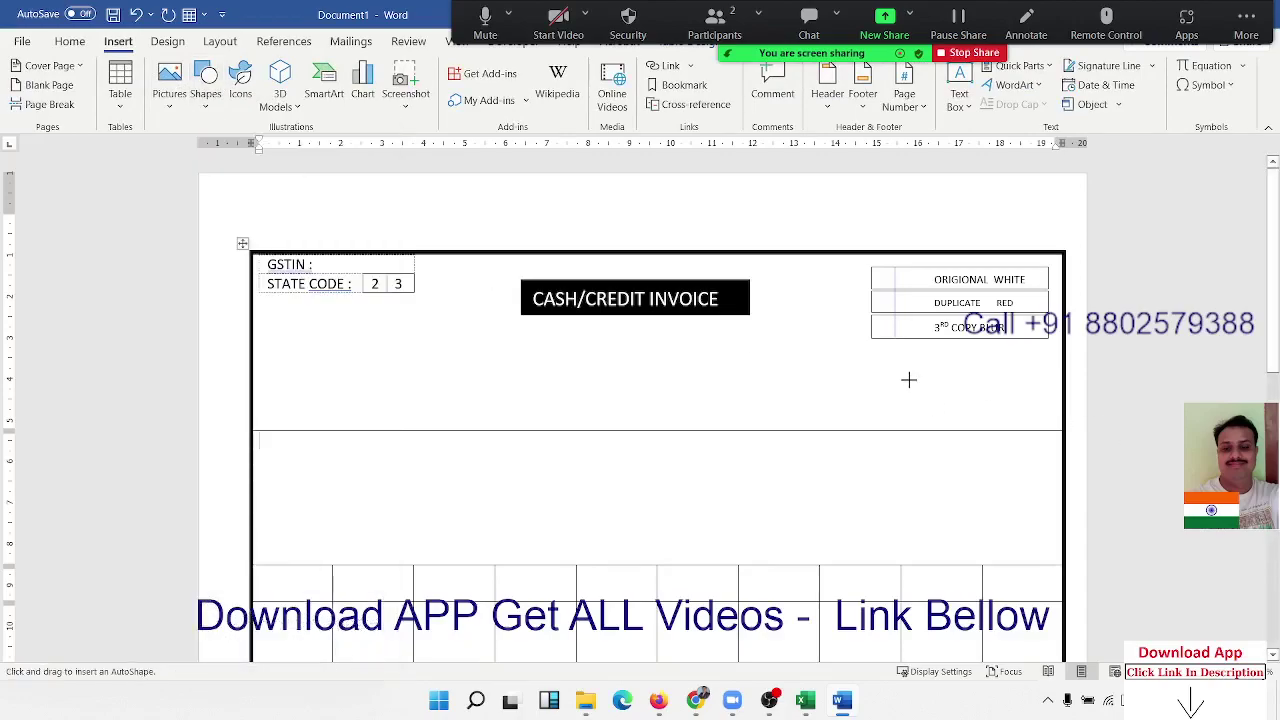
{"action": "left_click_drag", "start_coordinate": [871, 363], "coordinate": [1034, 410]}
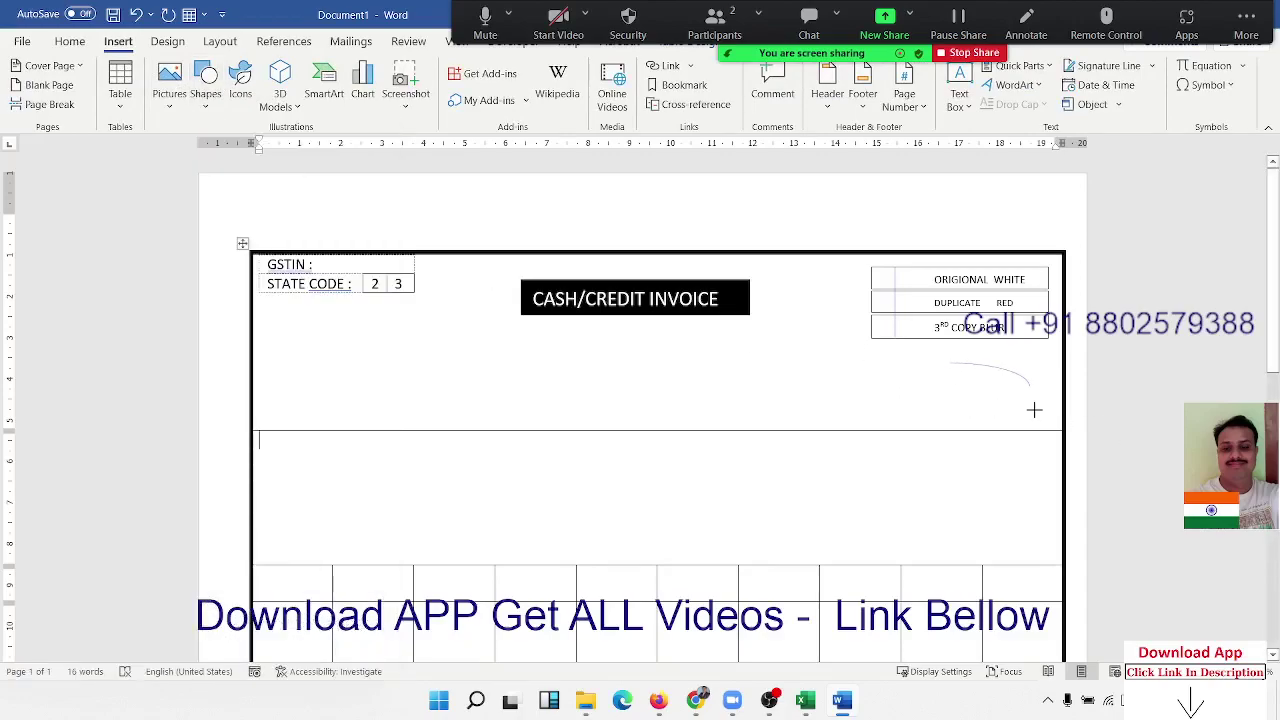
{"action": "key", "text": "ctrl+z"}
{"action": "left_click", "coordinate": [70, 41]}
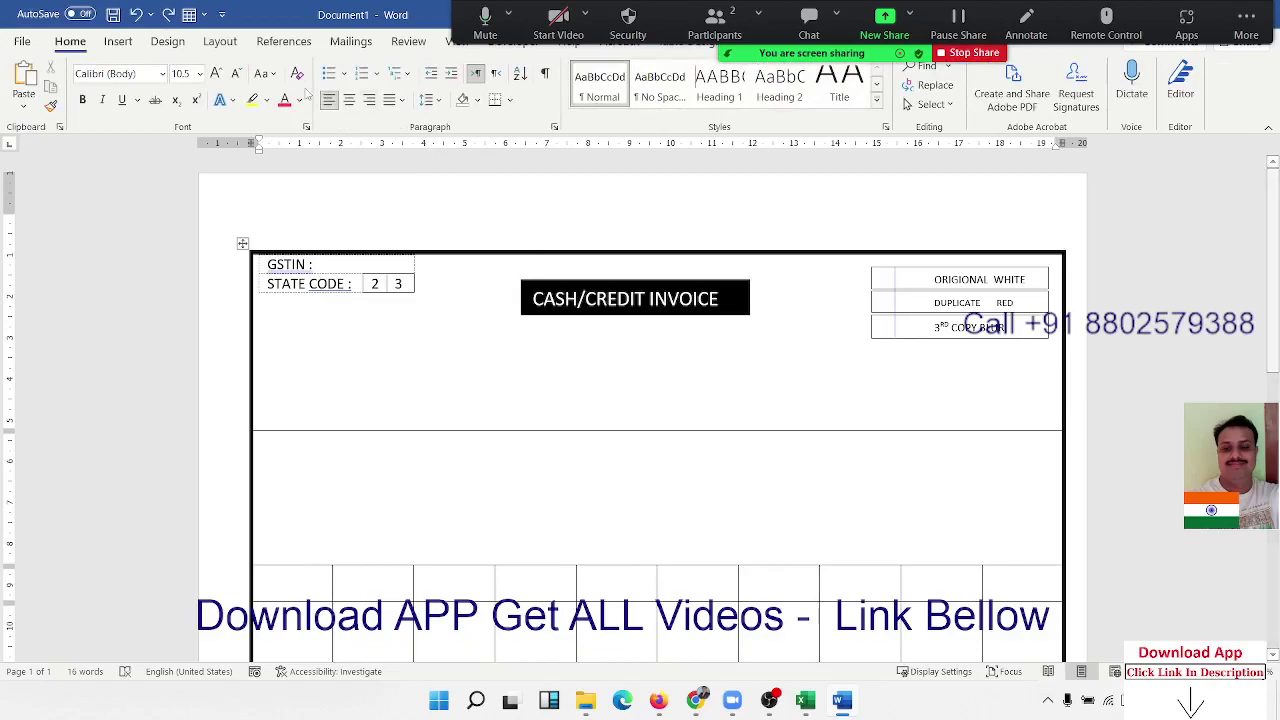
Step: Add a text box labelled 'Date & Time' below the copy labels
{"action": "left_click", "coordinate": [118, 41]}
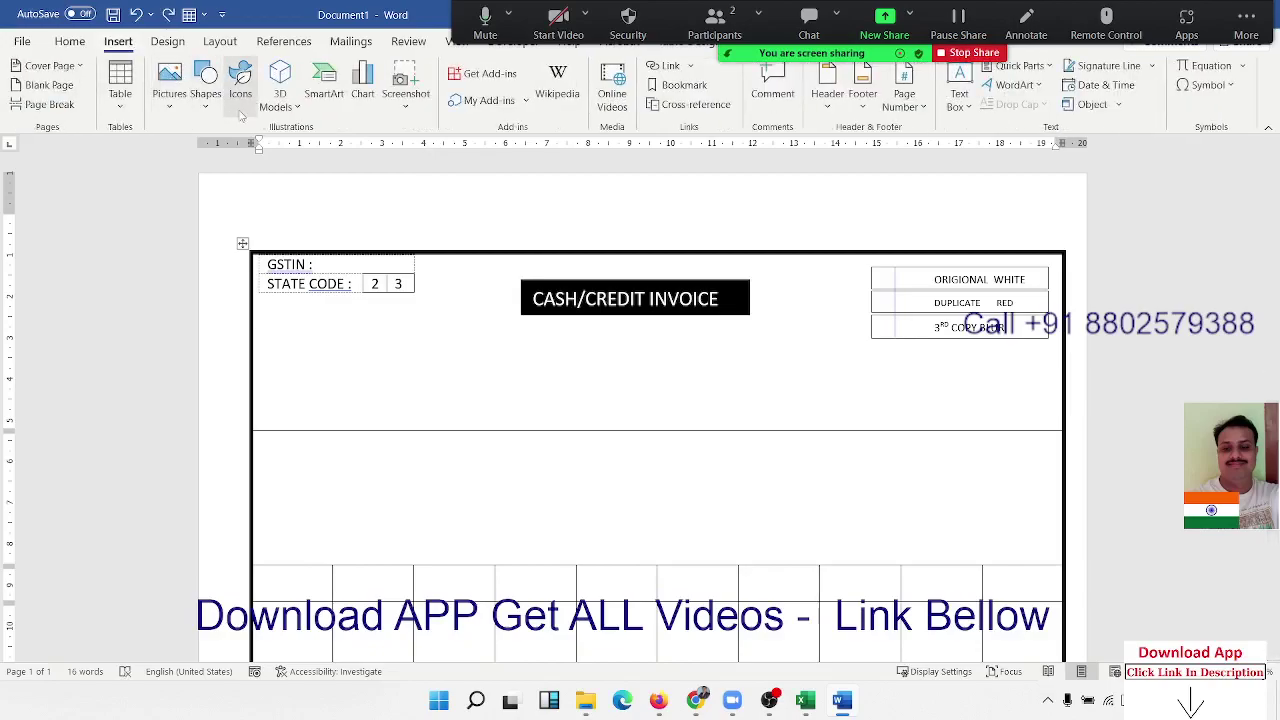
{"action": "left_click", "coordinate": [205, 93]}
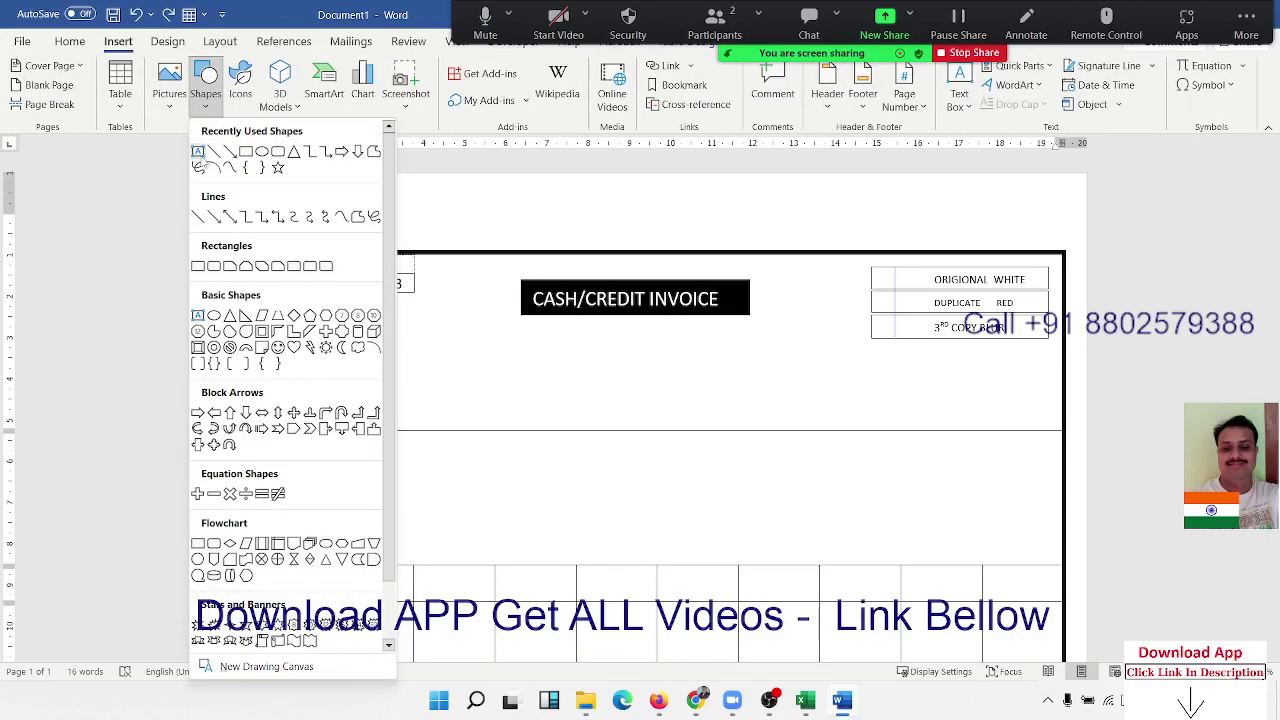
{"action": "left_click", "coordinate": [198, 155]}
{"action": "mouse_move", "coordinate": [840, 362]}
{"action": "left_mouse_down"}
{"action": "mouse_move", "coordinate": [984, 420]}
{"action": "mouse_move", "coordinate": [1039, 414]}
{"action": "left_mouse_up"}
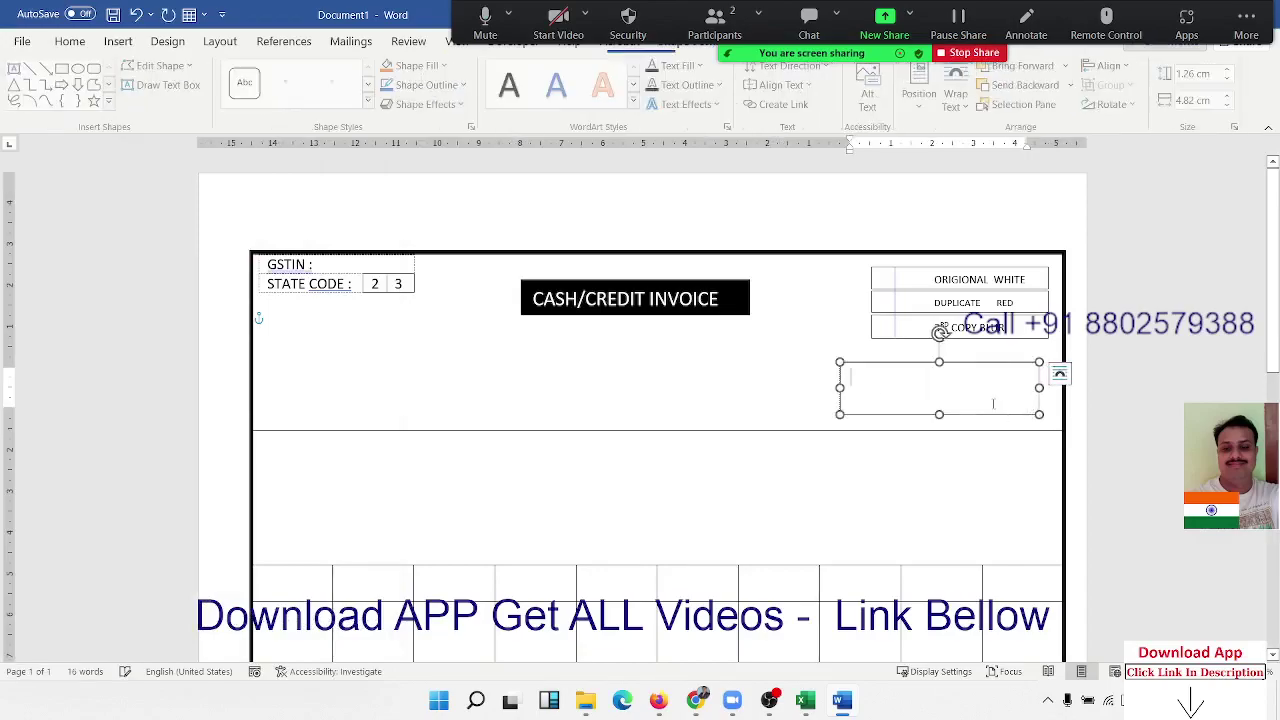
{"action": "type", "text": "D"}
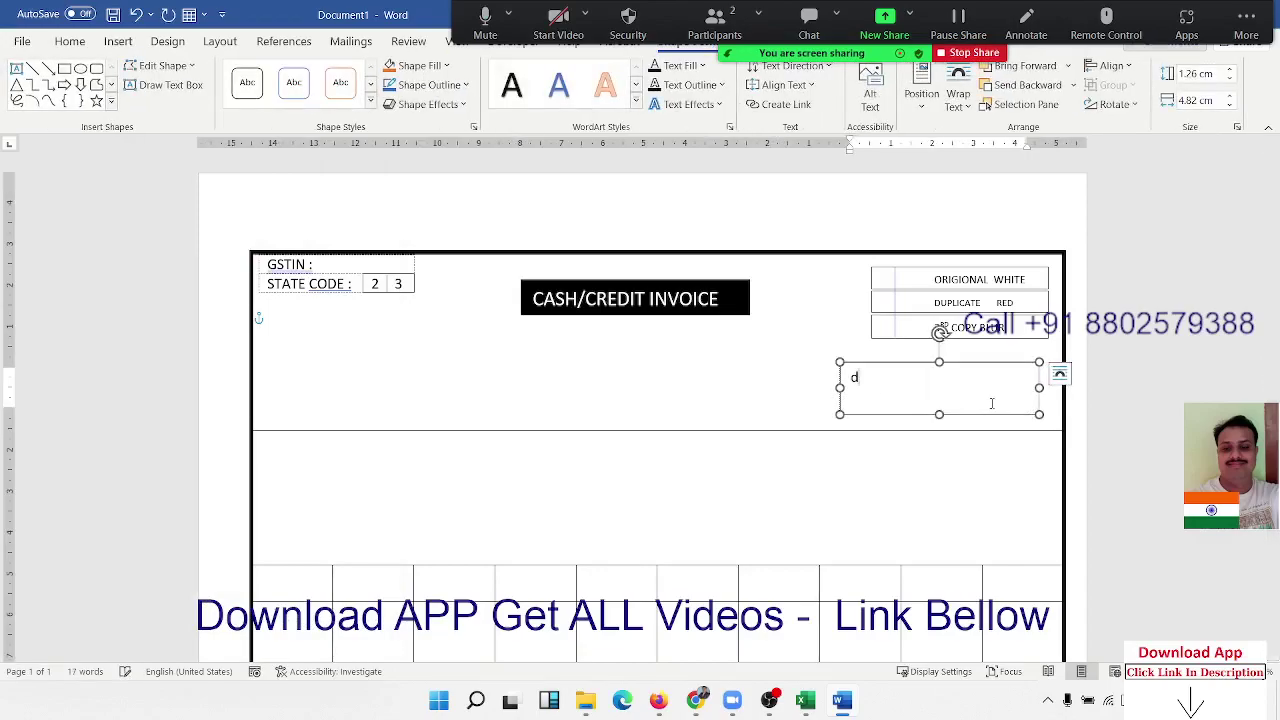
{"action": "type", "text": "ate "}
{"action": "type", "text": "& "}
{"action": "type", "text": "Time"}
{"action": "type", "text": " of"}
{"action": "key", "text": "BackSpace"}
{"action": "key", "text": "BackSpace"}
{"action": "left_click", "coordinate": [308, 450]}
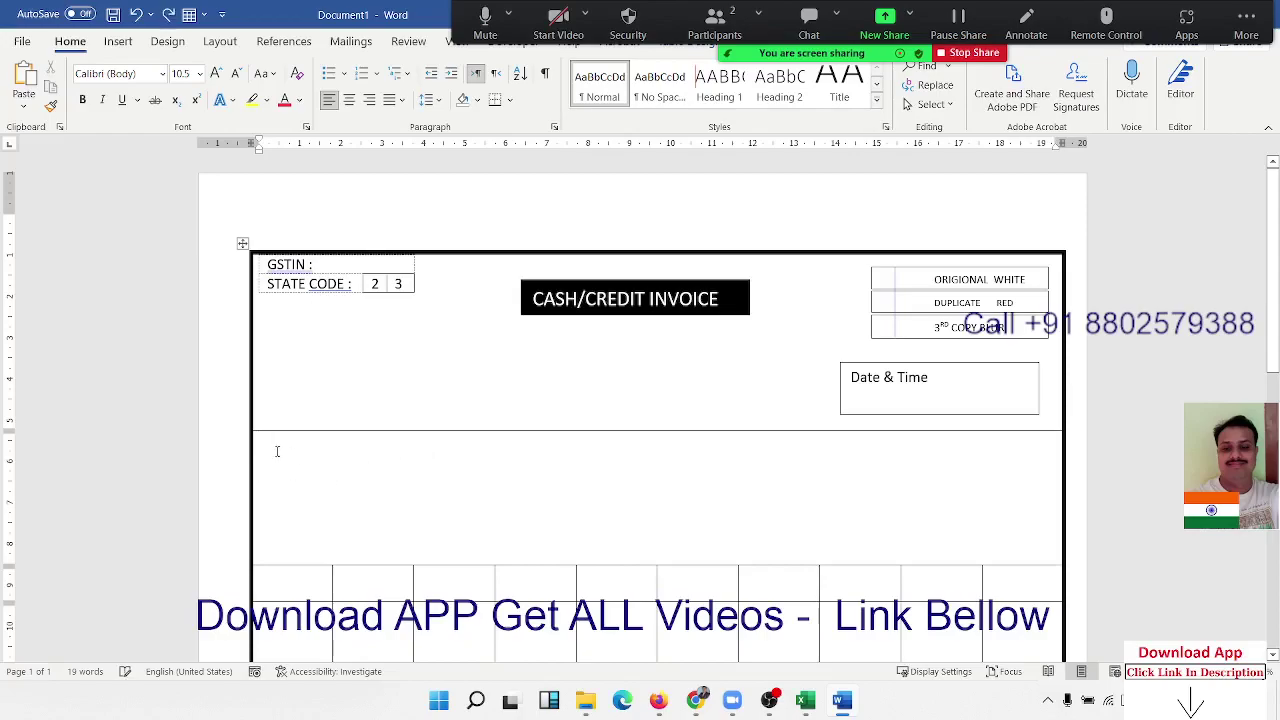
Step: Type 'Name & Address' in the second row and open the Table dropdown
{"action": "type", "text": "Name "}
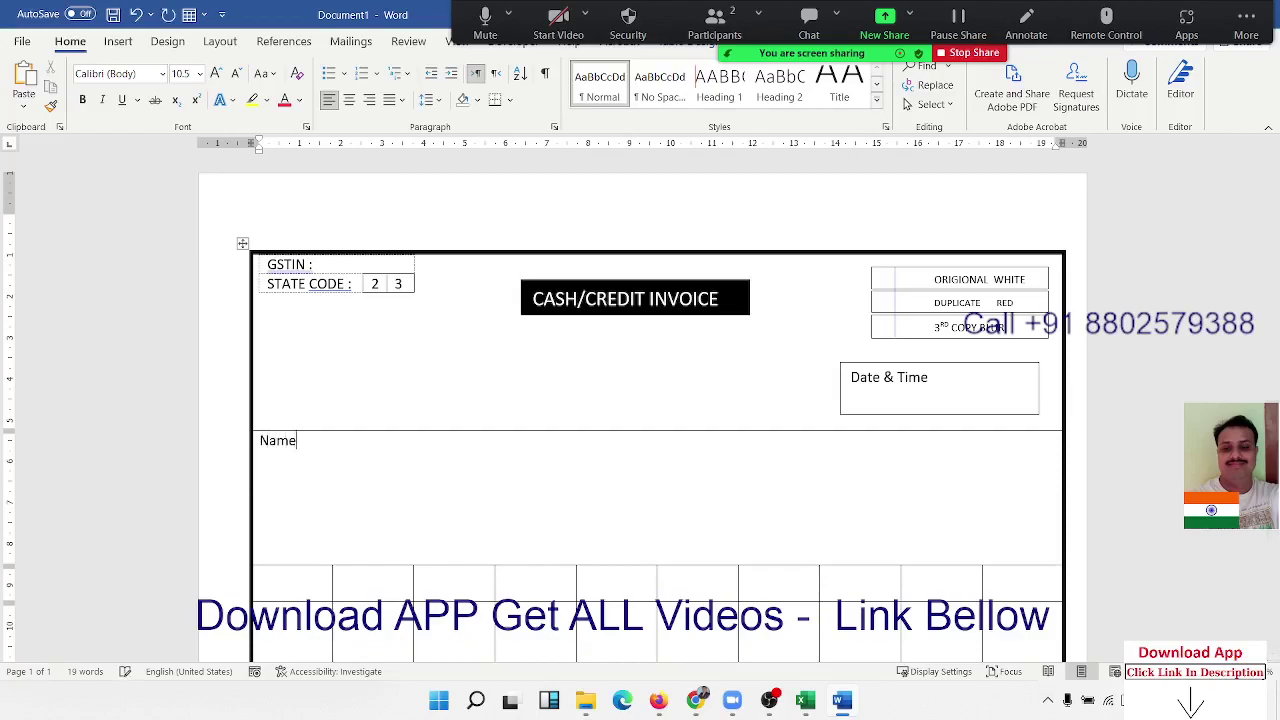
{"action": "type", "text": "&"}
{"action": "type", "text": " Addre"}
{"action": "type", "text": "ss"}
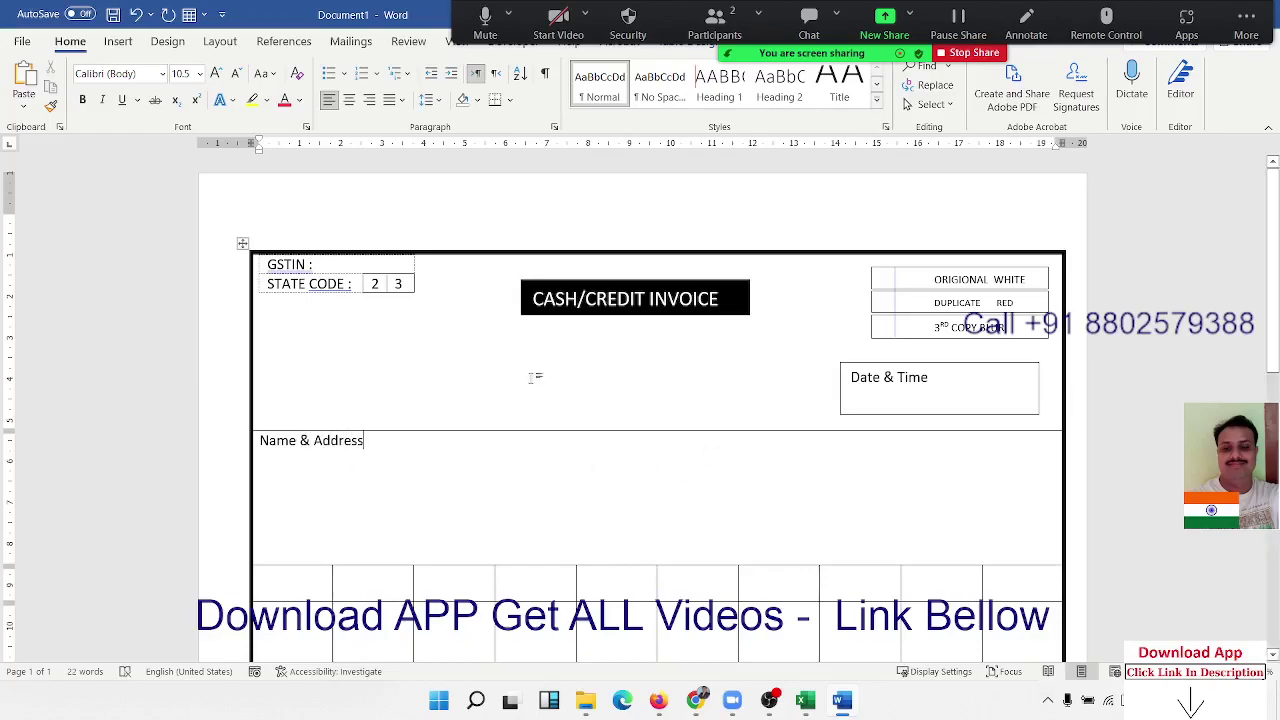
{"action": "left_click", "coordinate": [117, 41]}
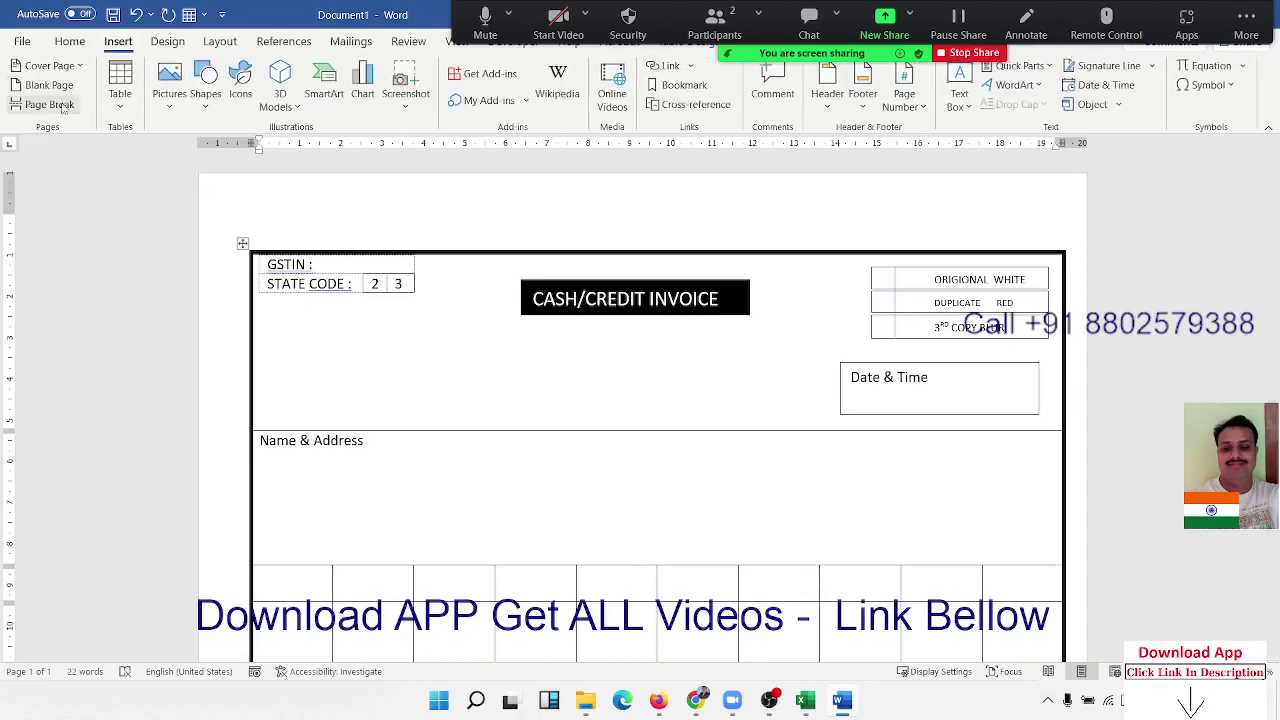
{"action": "left_click", "coordinate": [120, 95]}
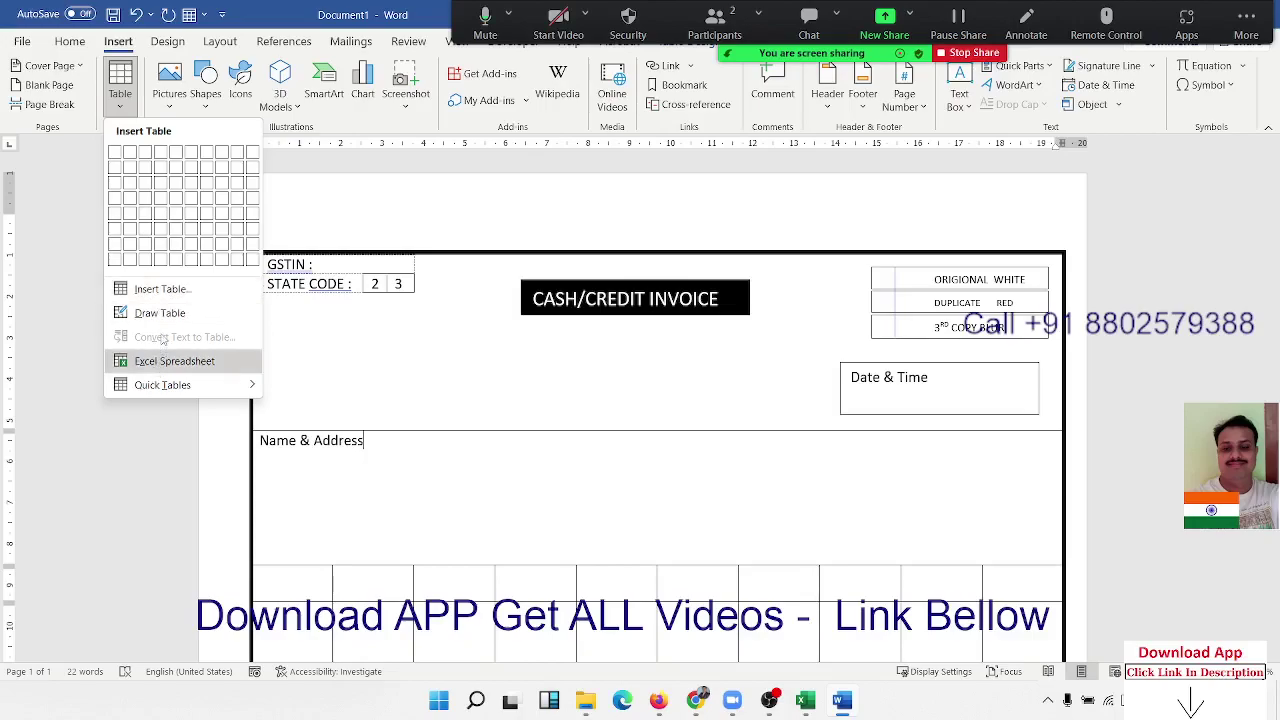
Step: Draw a column line in the Name & Address row and label the right cell 'Invoice No.' and 'Date'
{"action": "left_click", "coordinate": [157, 313]}
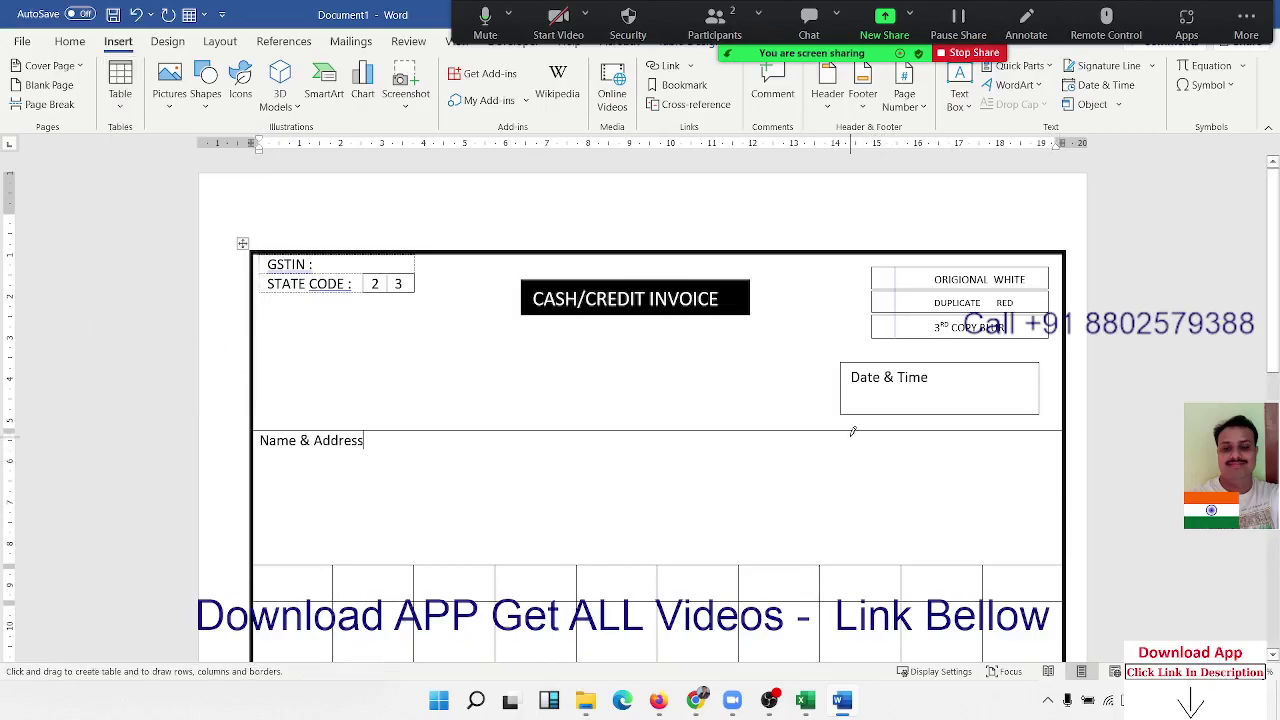
{"action": "left_click_drag", "start_coordinate": [838, 431], "coordinate": [843, 523]}
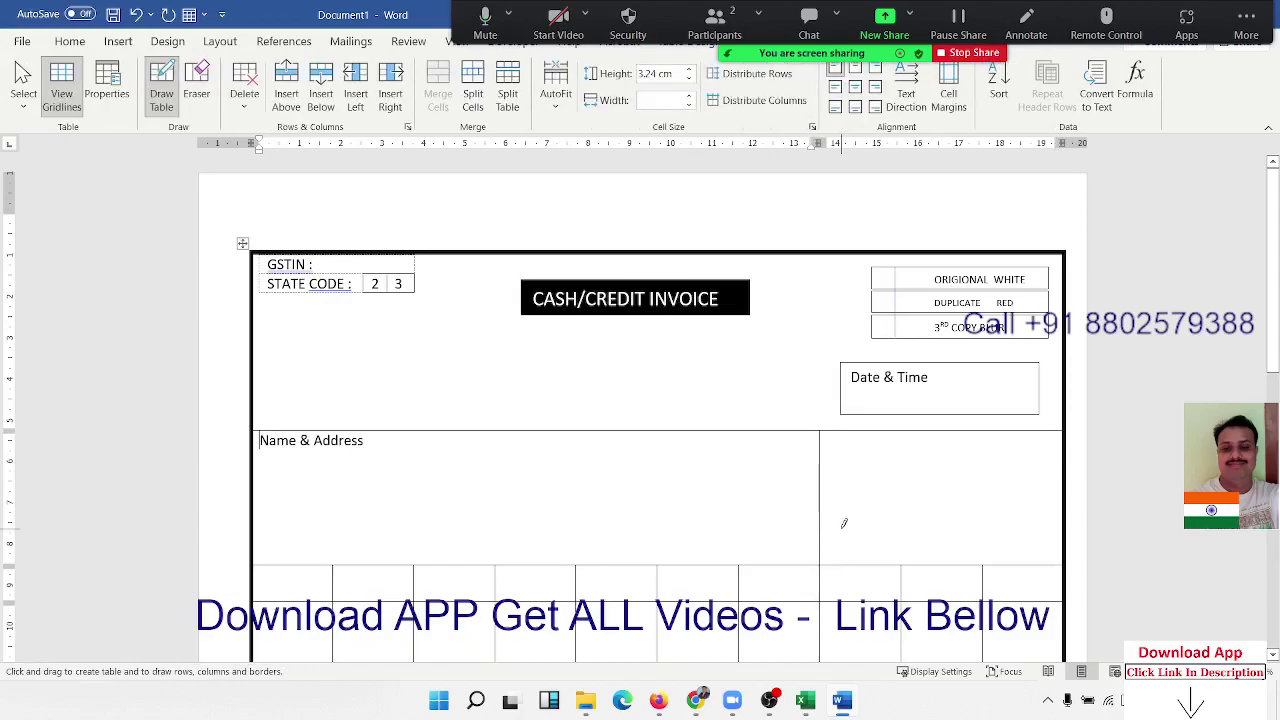
{"action": "left_click", "coordinate": [70, 41]}
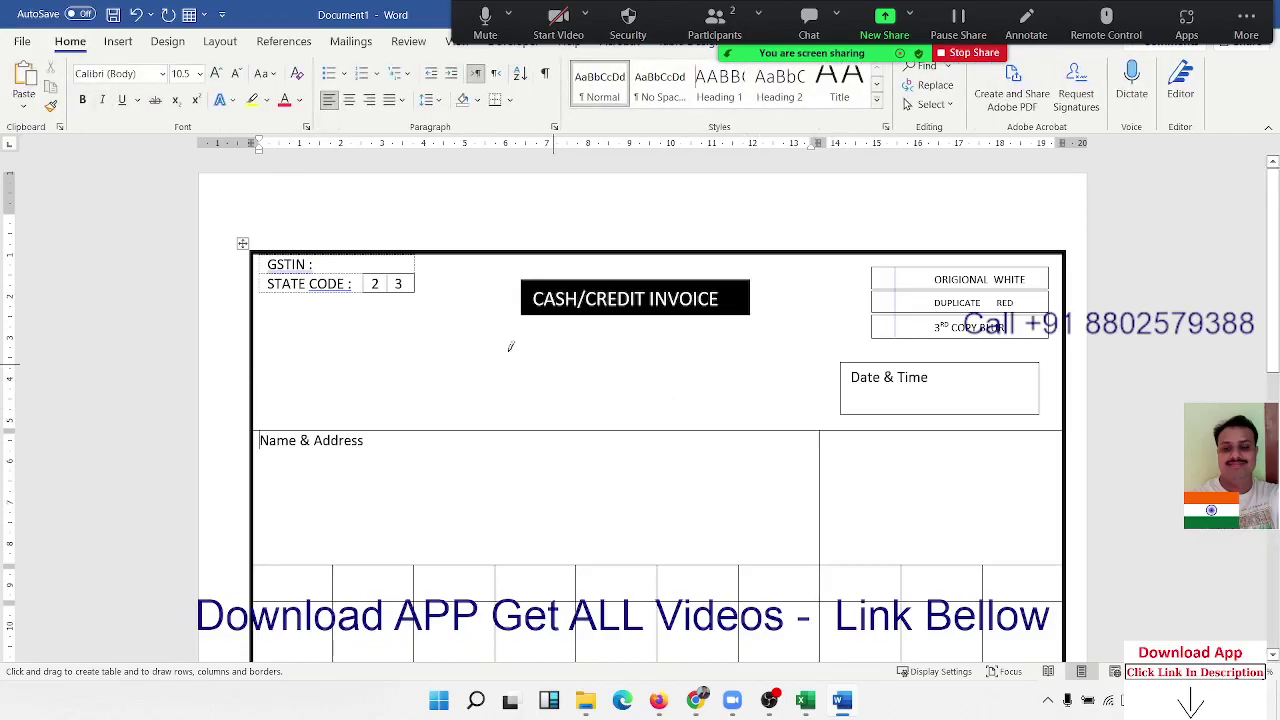
{"action": "key", "text": "Escape"}
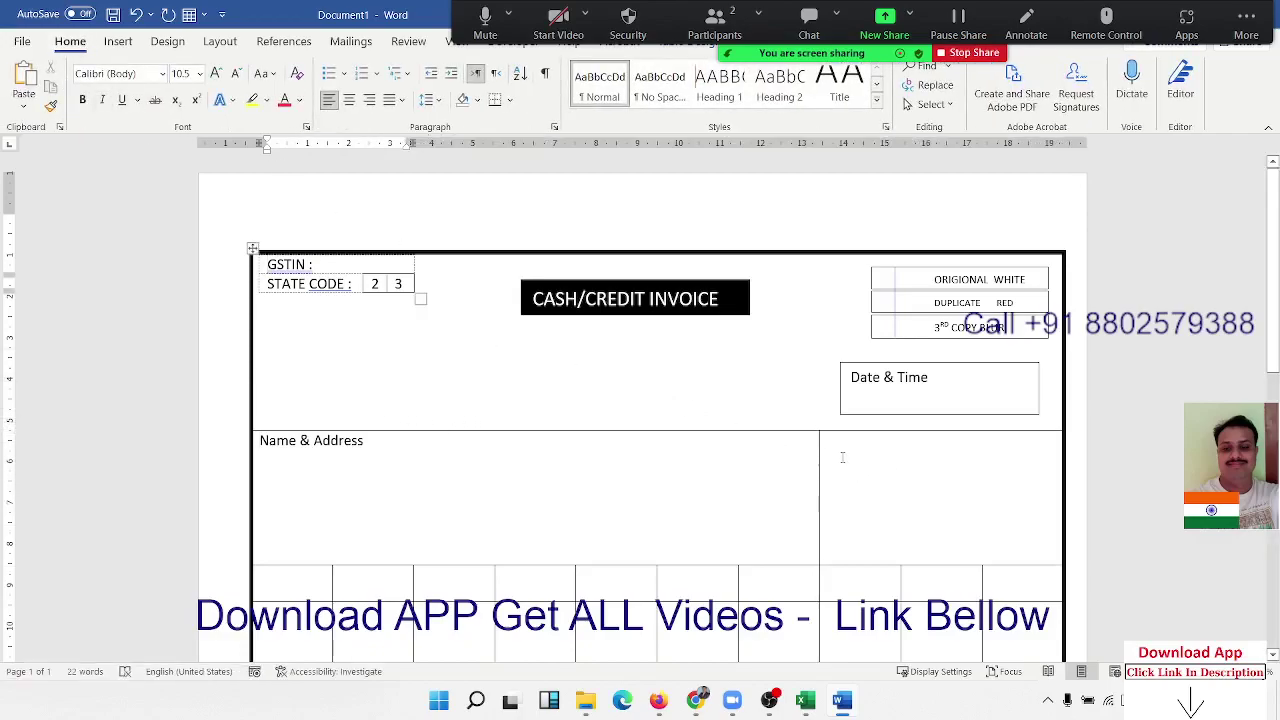
{"action": "left_click", "coordinate": [837, 454]}
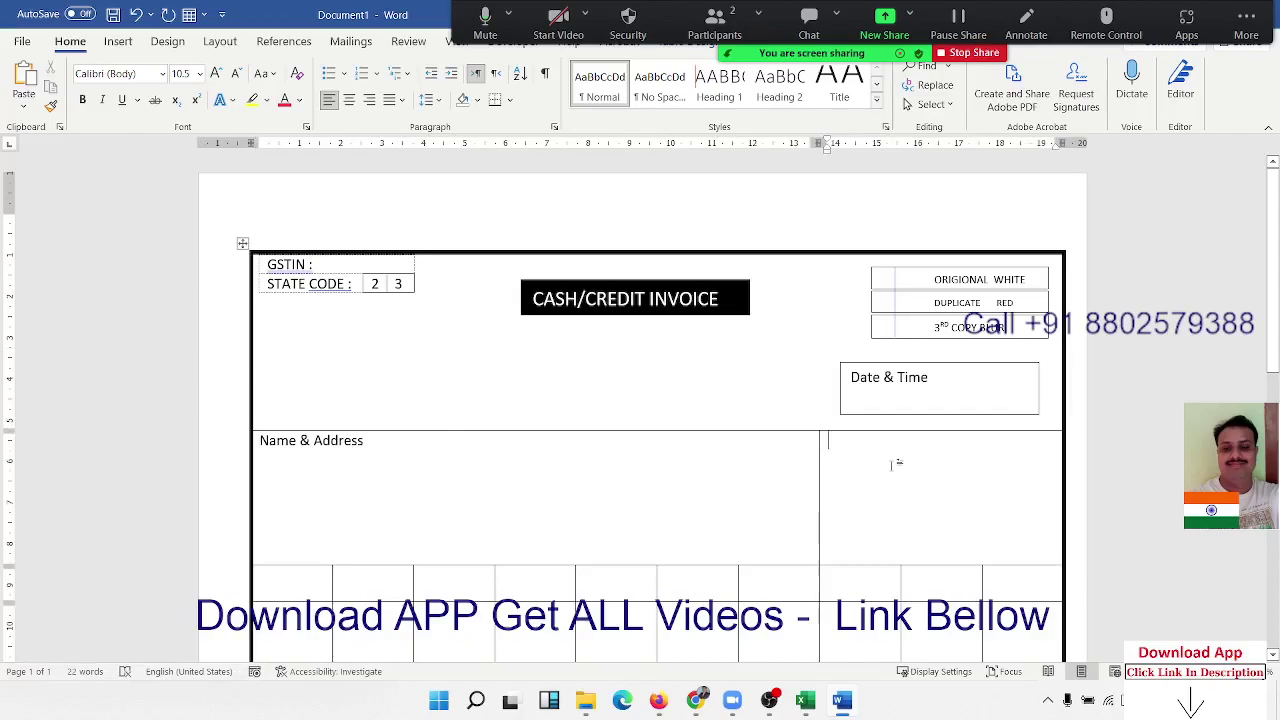
{"action": "type", "text": "In"}
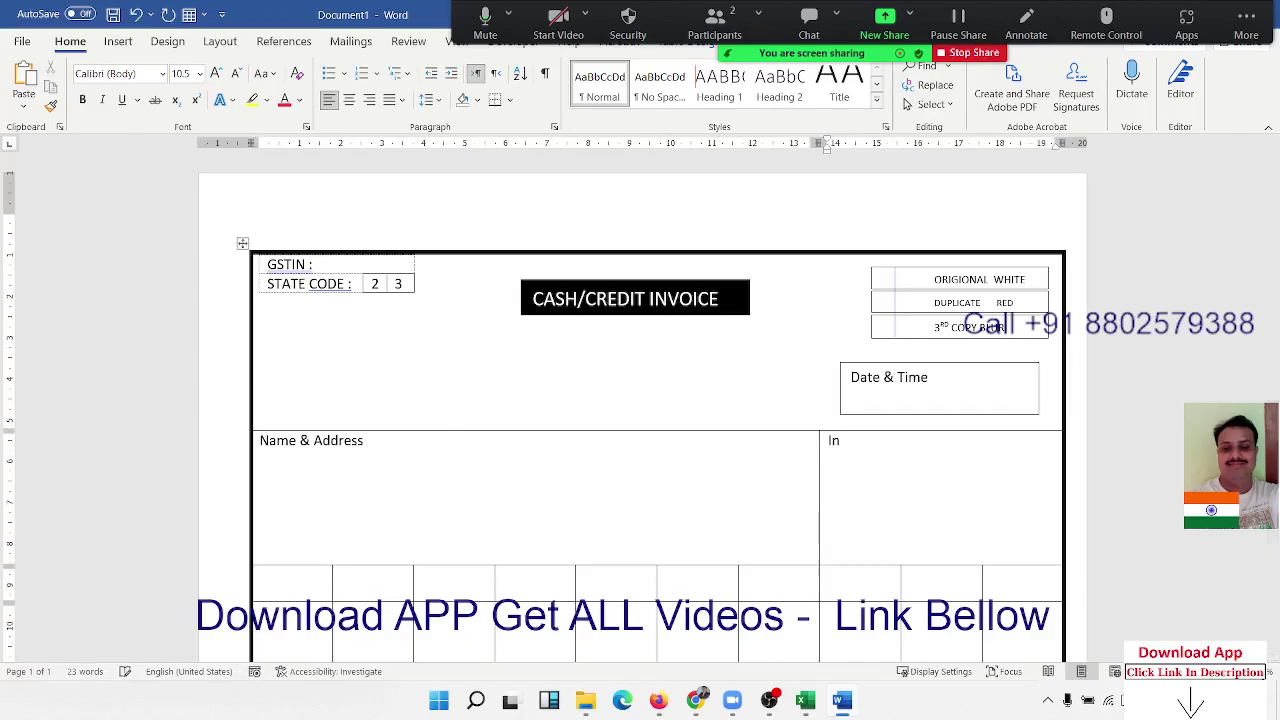
{"action": "type", "text": "voice "}
{"action": "type", "text": "No.  "}
{"action": "type", "text": "Datye"}
{"action": "key", "text": "Return"}
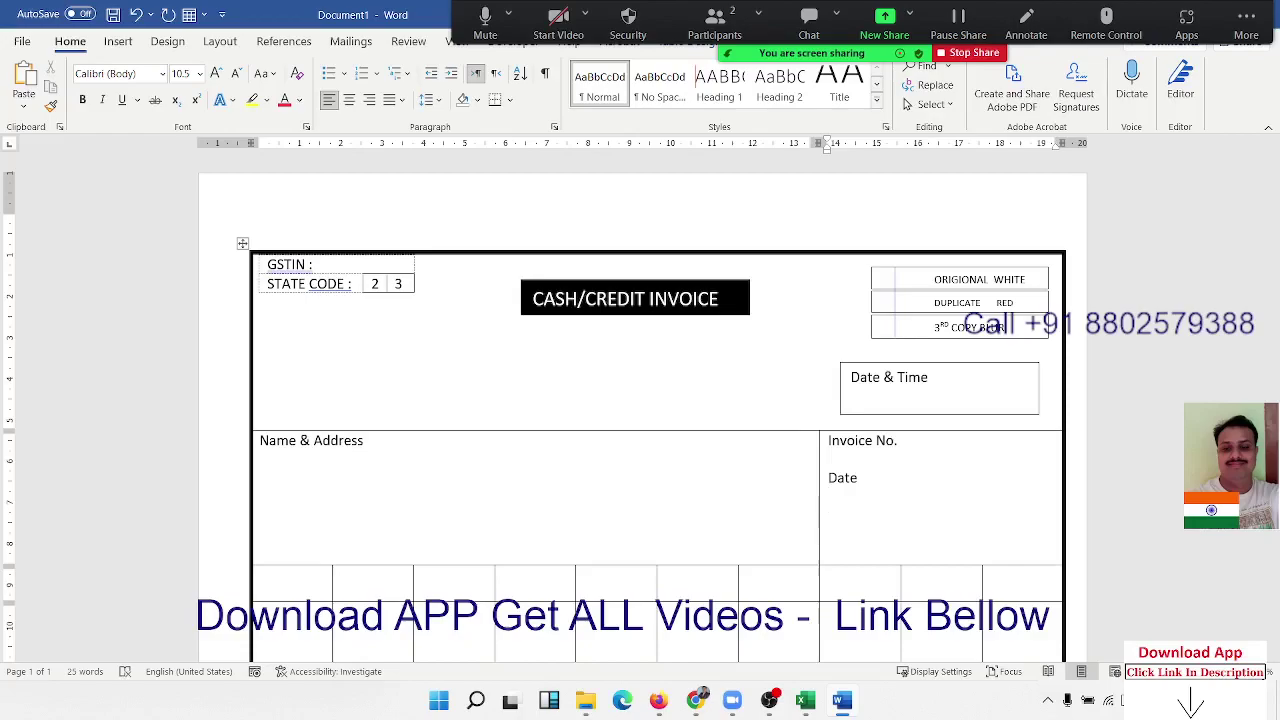
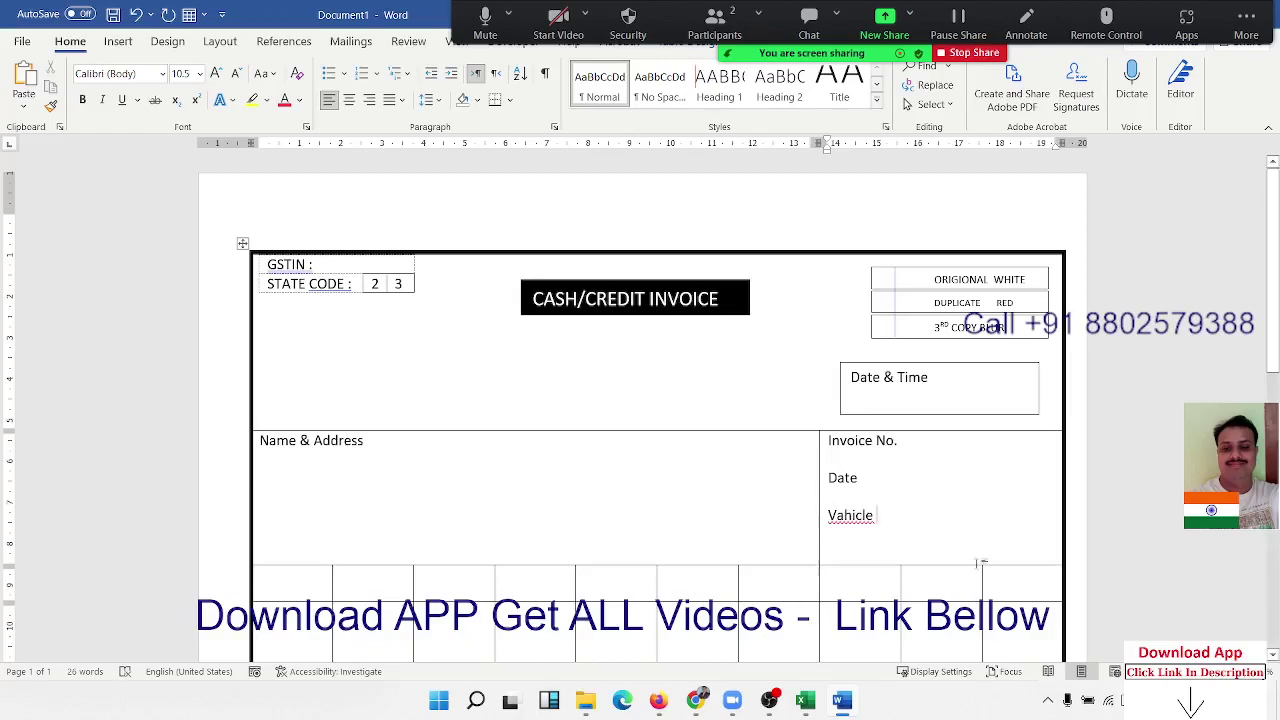
Step: Correct 'Vahicle' to 'Vehicle' with the spelling suggestion and add 'No' after it
{"action": "right_click", "coordinate": [852, 514]}
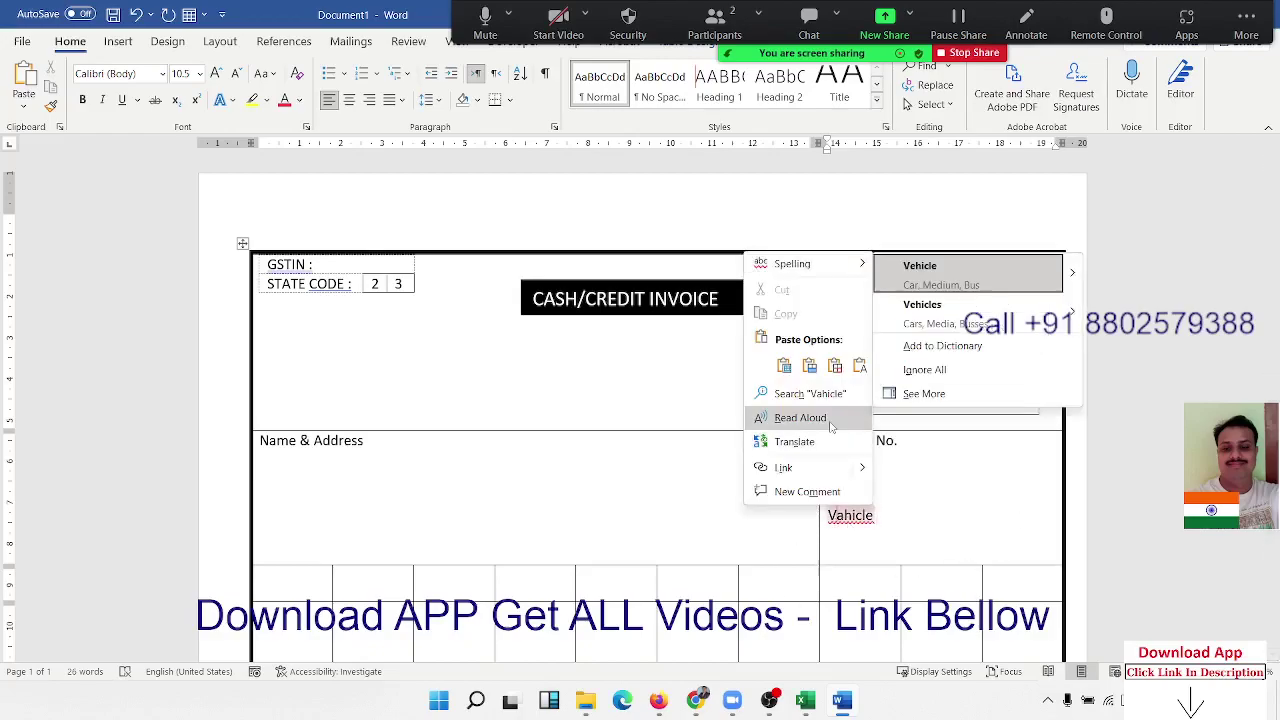
{"action": "left_click", "coordinate": [860, 516]}
{"action": "right_click", "coordinate": [852, 515]}
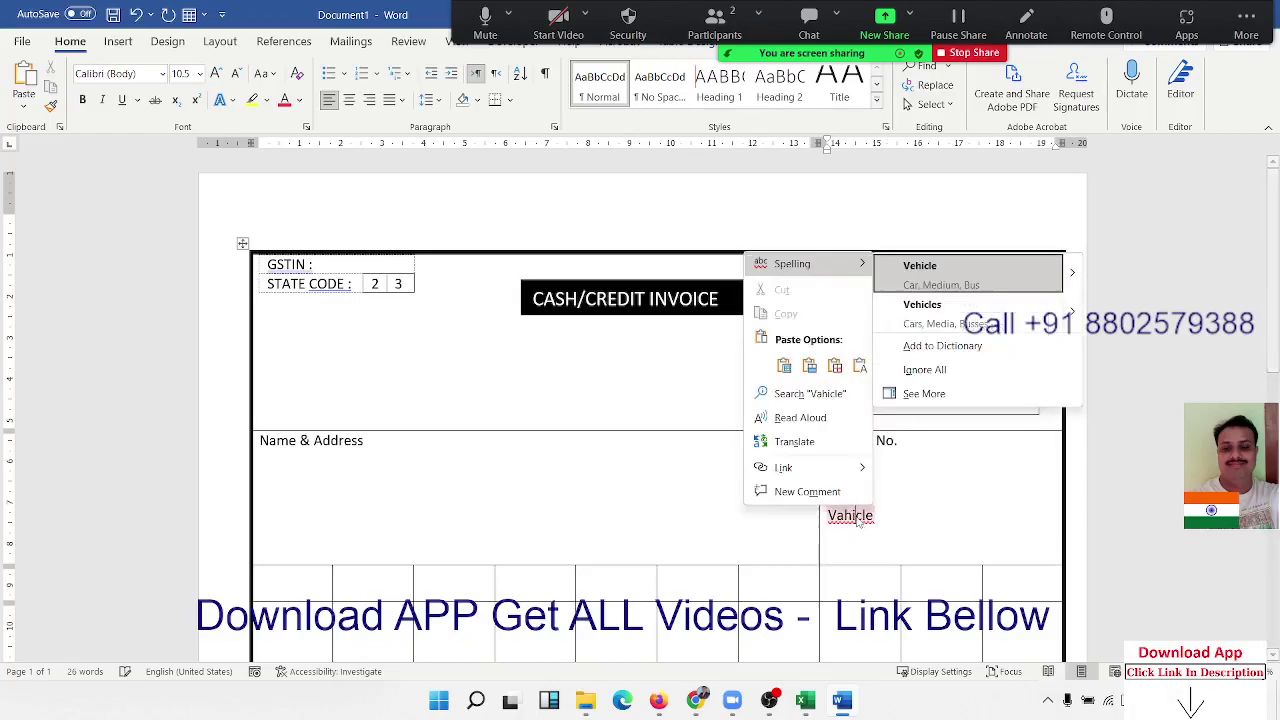
{"action": "left_click", "coordinate": [928, 270]}
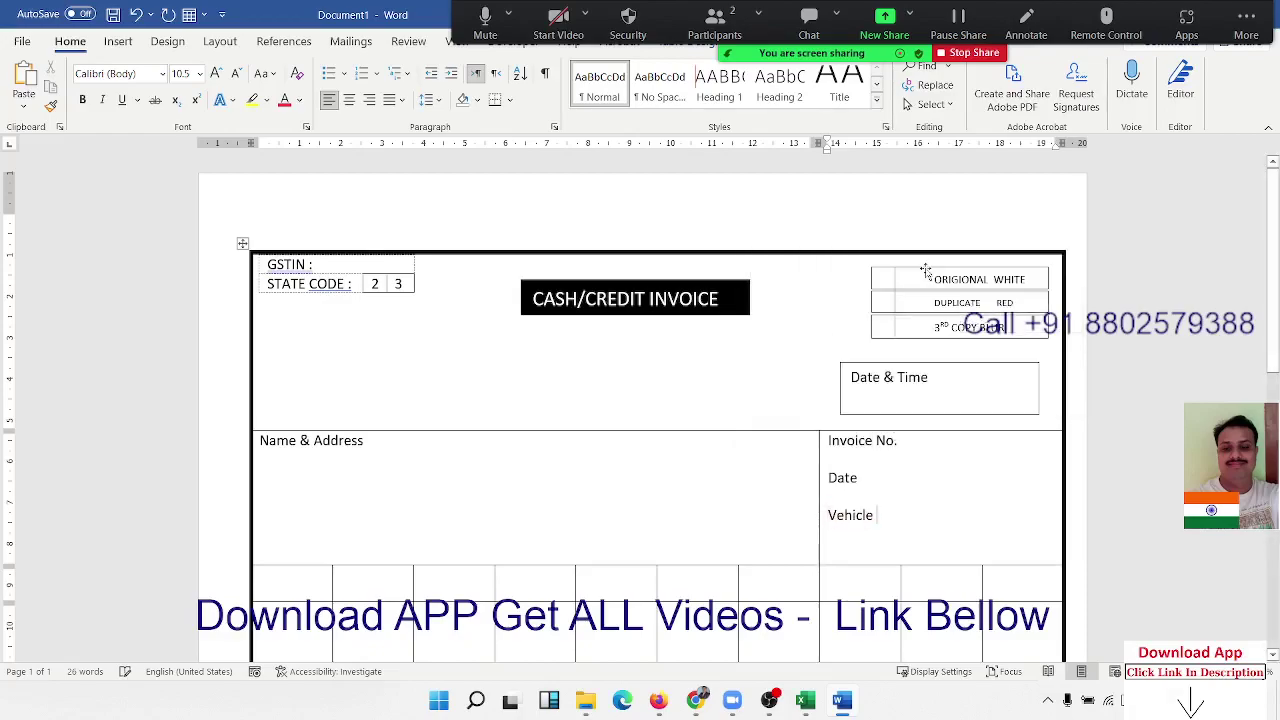
{"action": "type", "text": "No"}
Step: Put the cursor on the empty bottom line of the Name & Address cell
{"action": "left_click", "coordinate": [269, 557]}
{"action": "key", "text": "ctrl+z"}
{"action": "key", "text": "ctrl+y"}
Step: Type 'GSTIN' followed by a dotted fill-in line at the bottom of the Name & Address cell
{"action": "type", "text": "G"}
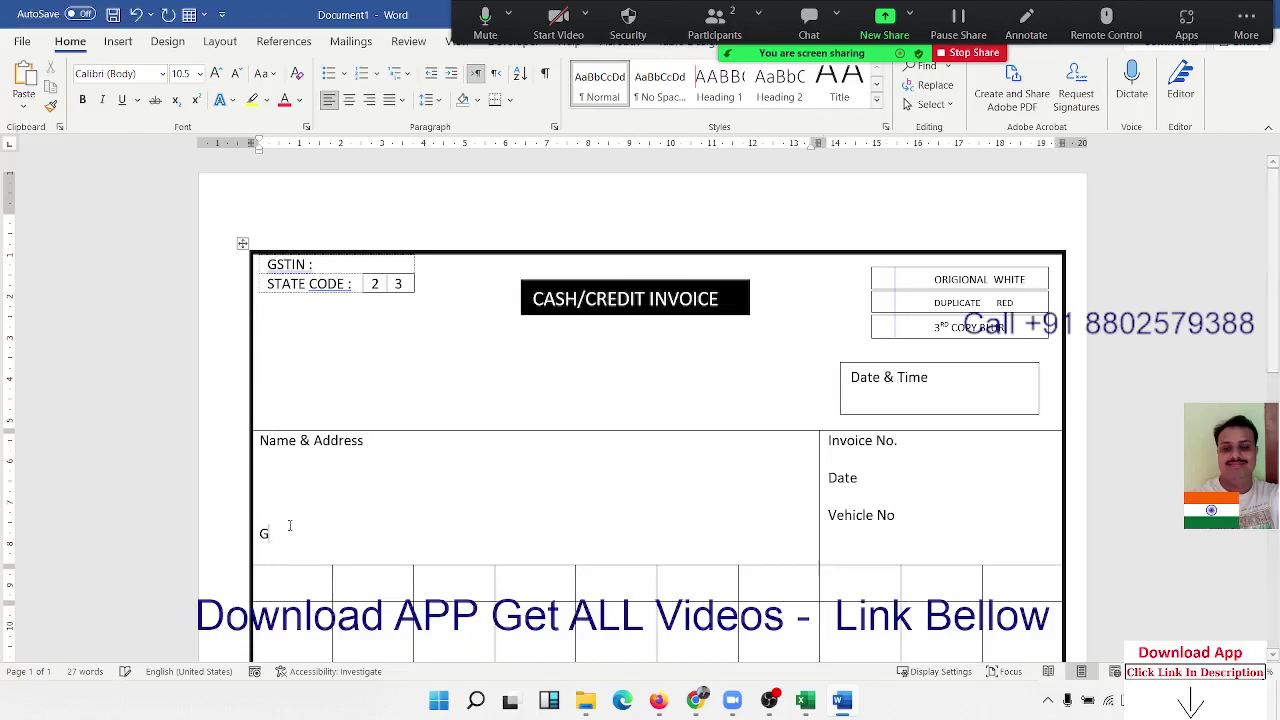
{"action": "type", "text": "ST"}
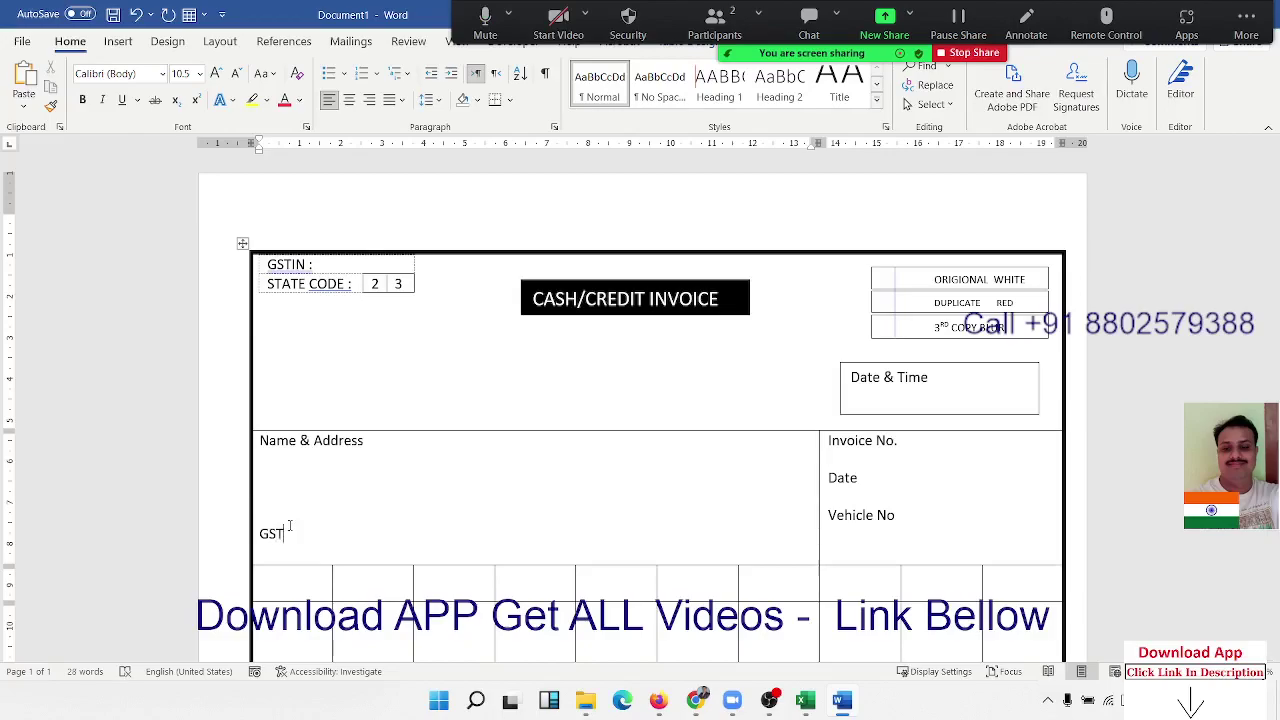
{"action": "type", "text": "IN "}
{"action": "type", "text": "................................................"}
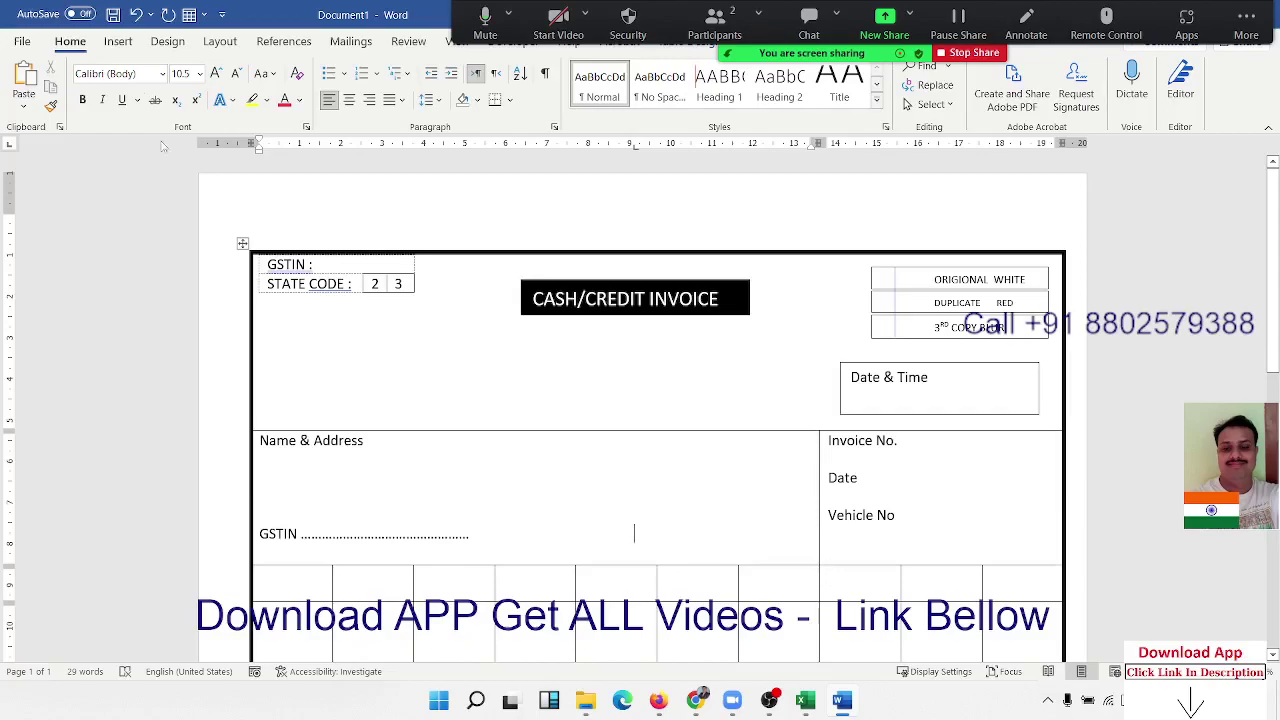
{"action": "left_click", "coordinate": [118, 41]}
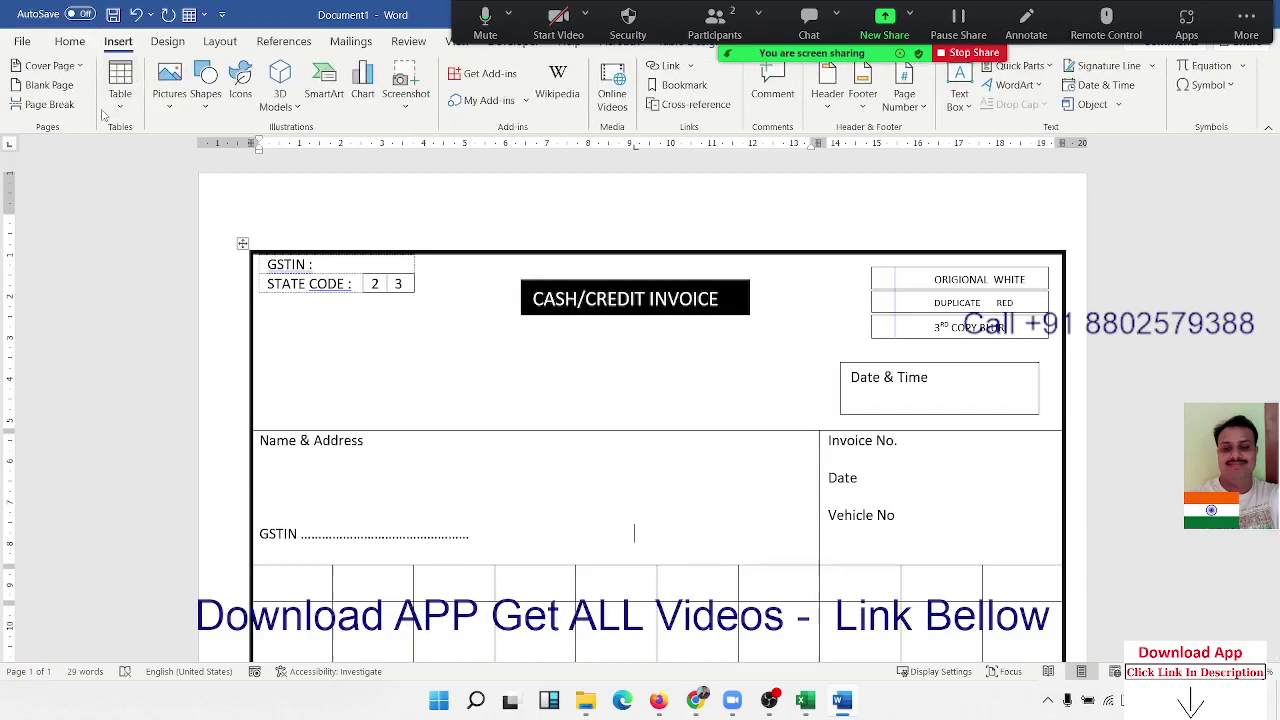
Step: Insert a one-row, two-column table, shrink it and move it to the GSTIN line's right end
{"action": "left_click", "coordinate": [120, 88]}
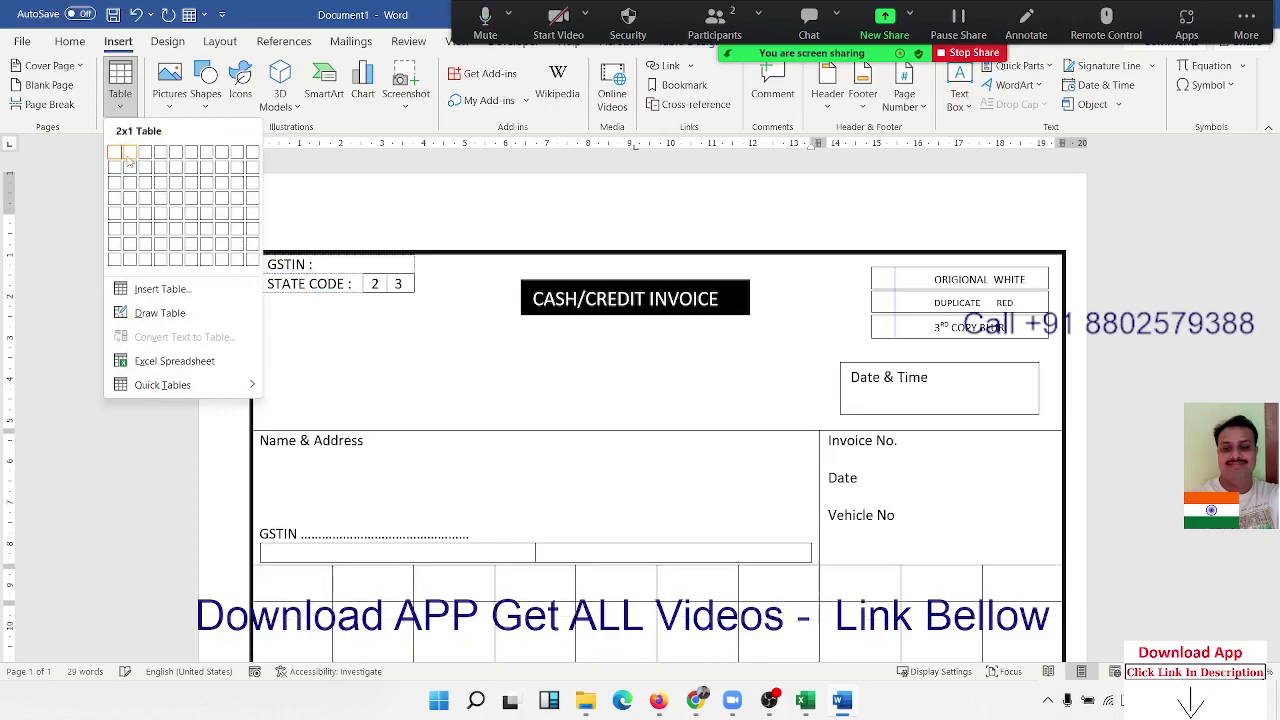
{"action": "left_click", "coordinate": [129, 155]}
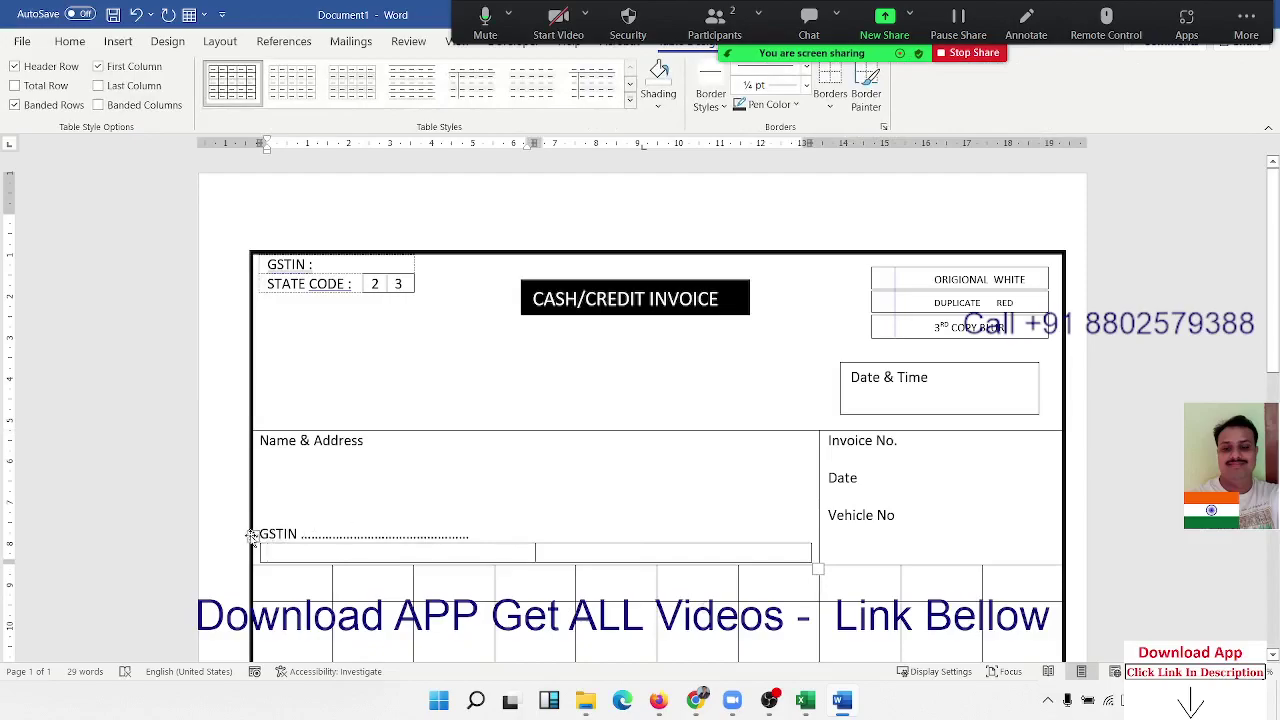
{"action": "left_click_drag", "start_coordinate": [265, 553], "coordinate": [434, 558]}
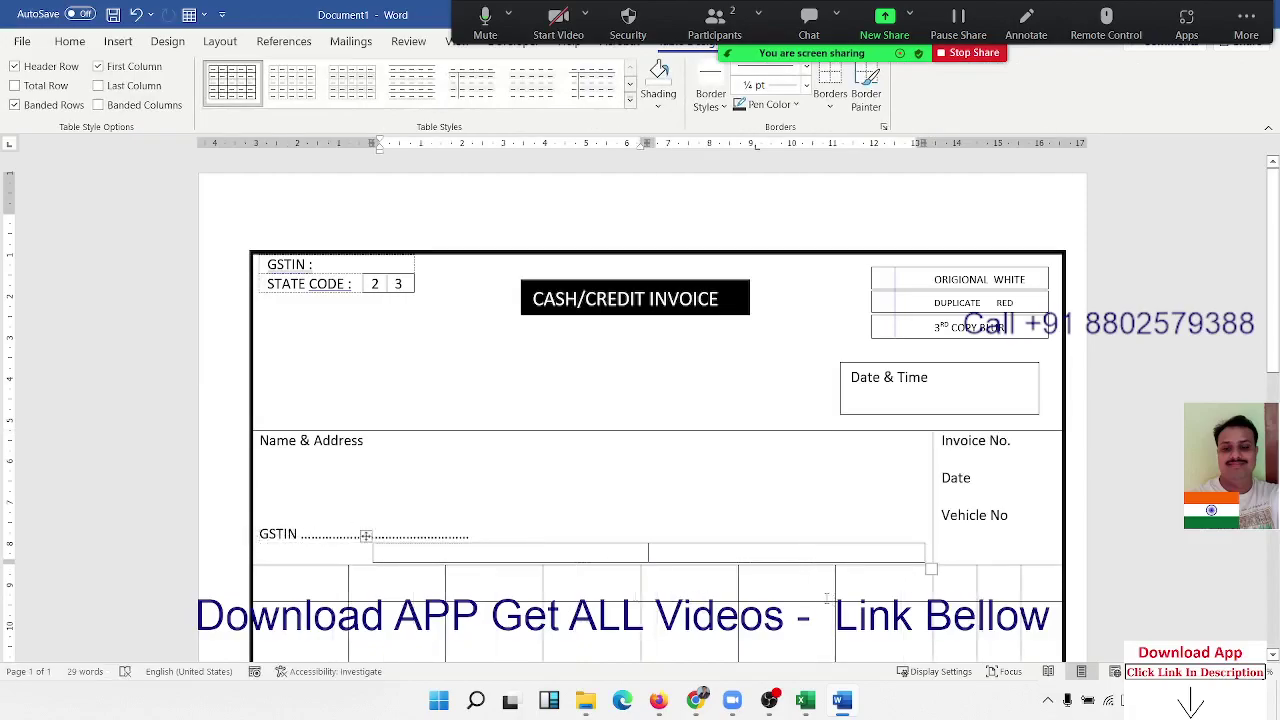
{"action": "key", "text": "ctrl+z"}
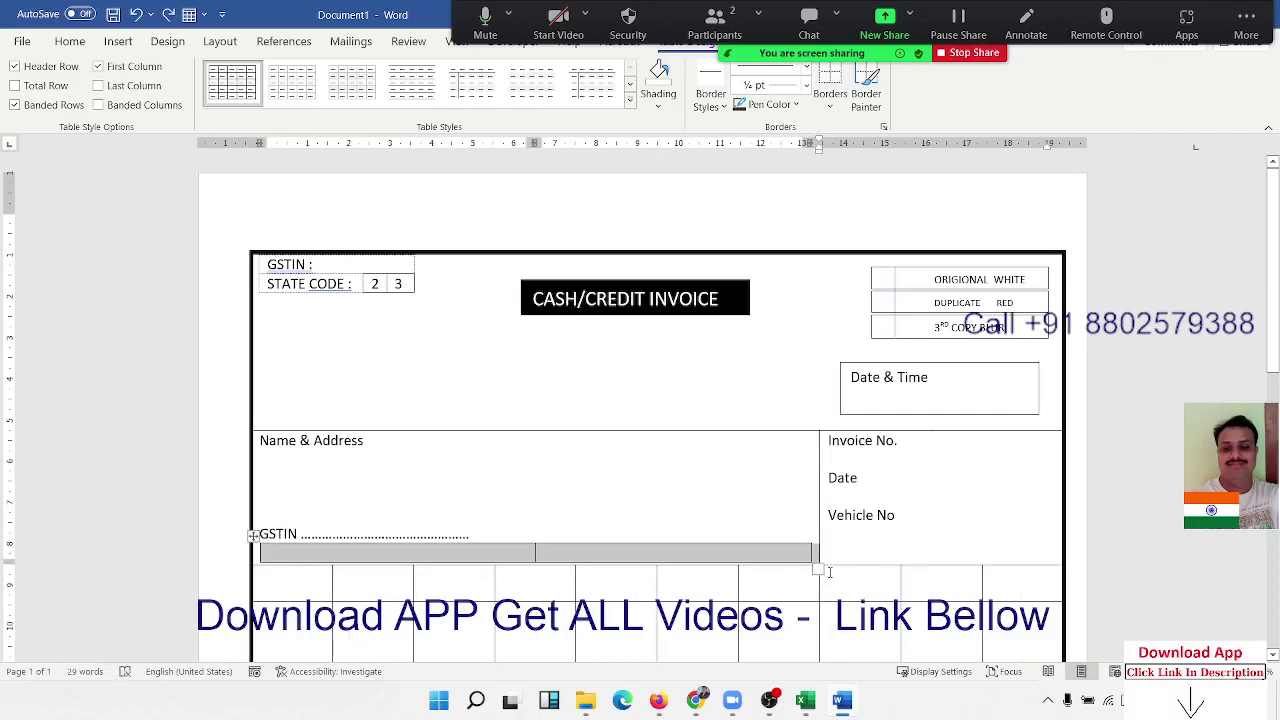
{"action": "left_click_drag", "start_coordinate": [818, 569], "coordinate": [325, 555]}
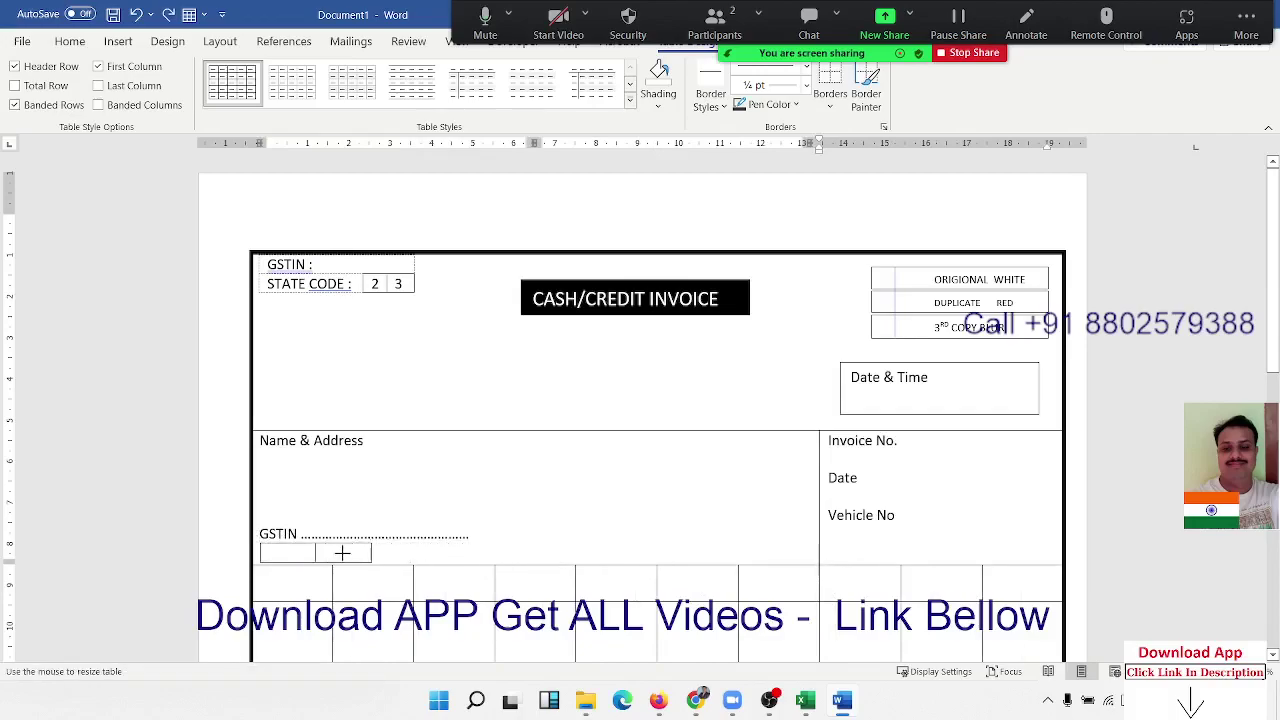
{"action": "left_click", "coordinate": [253, 536]}
{"action": "left_click", "coordinate": [317, 537]}
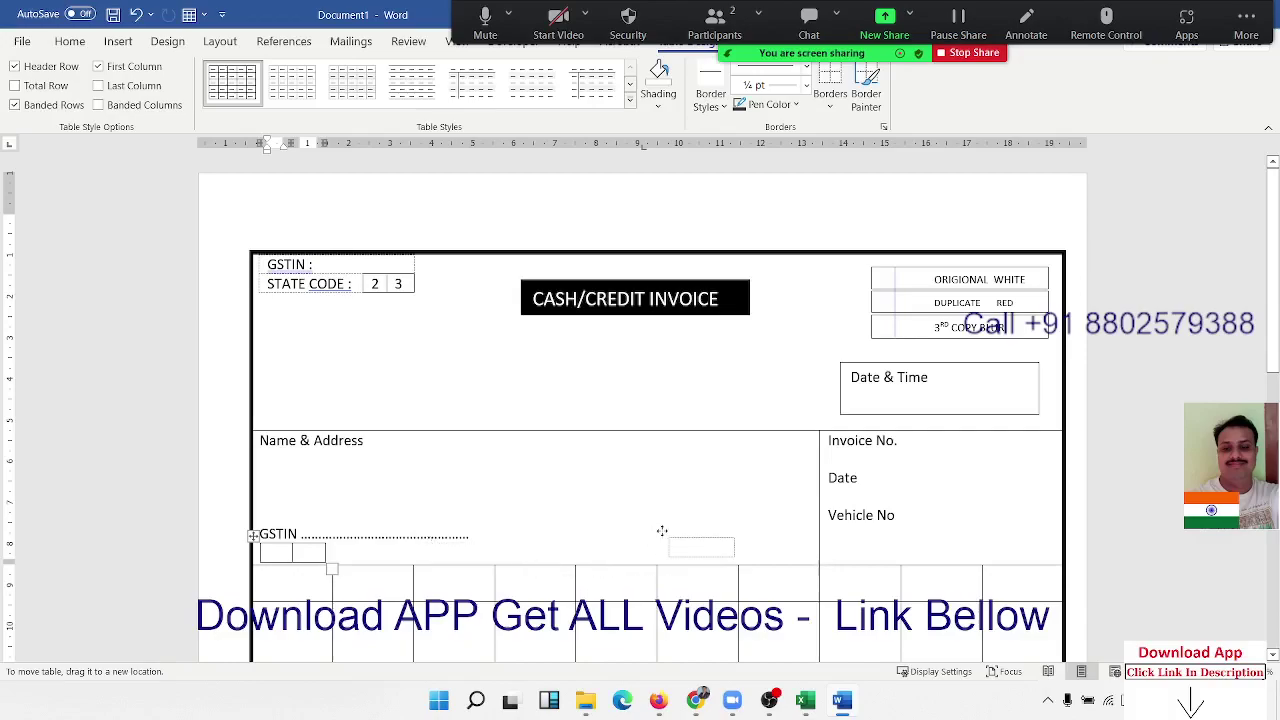
{"action": "mouse_move", "coordinate": [658, 538]}
{"action": "left_mouse_down"}
{"action": "mouse_move", "coordinate": [664, 518]}
{"action": "mouse_move", "coordinate": [727, 531]}
{"action": "left_mouse_up"}
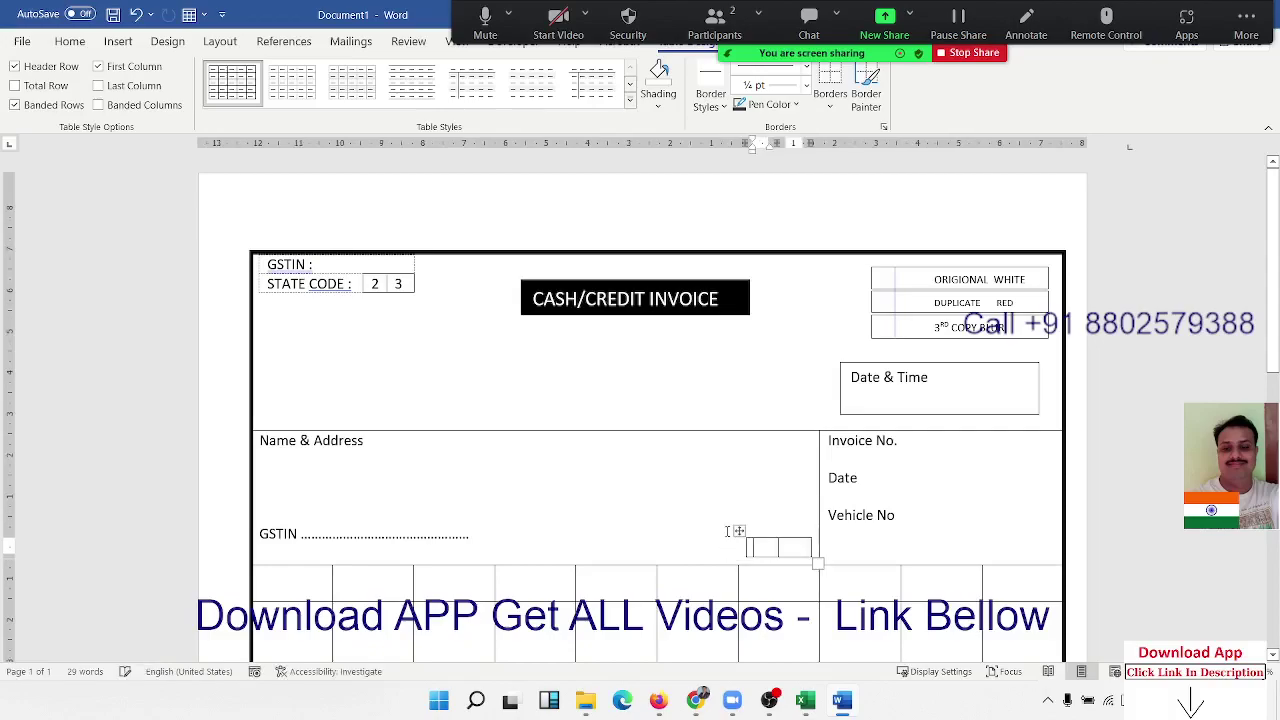
{"action": "left_click", "coordinate": [623, 553]}
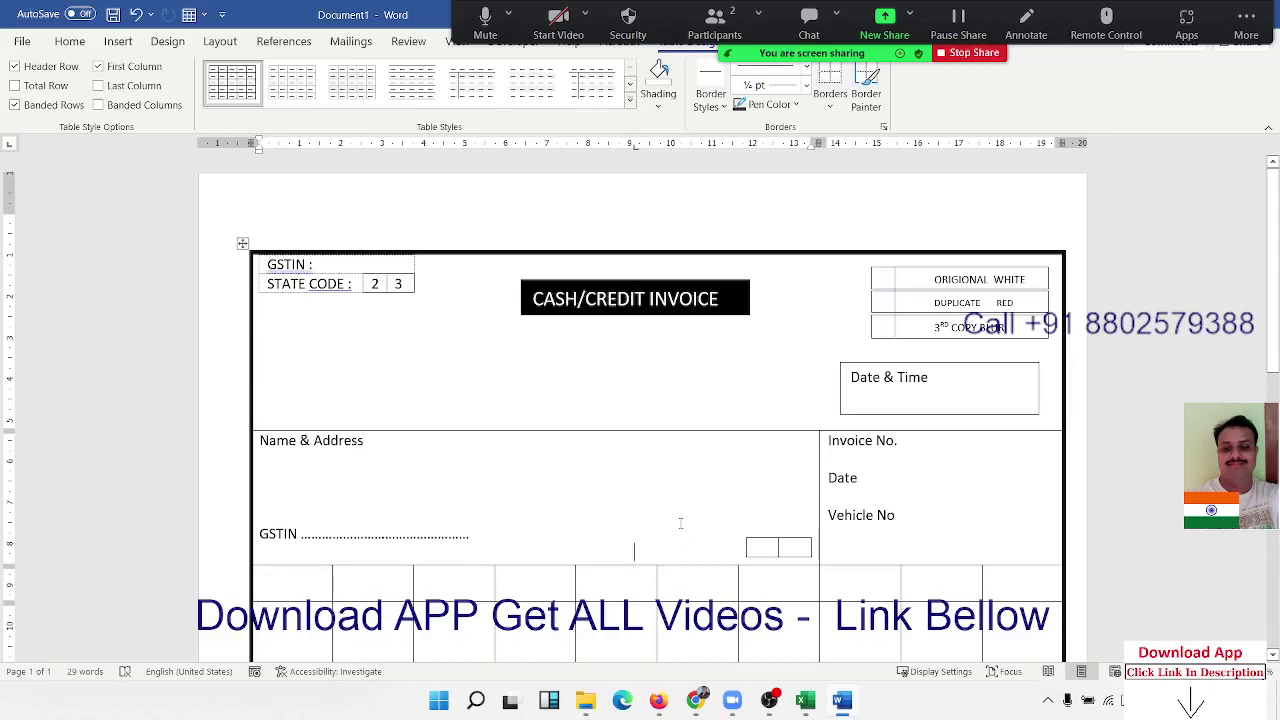
Step: Type the label 'State CODE' to the left of the two small boxes
{"action": "type", "text": "State "}
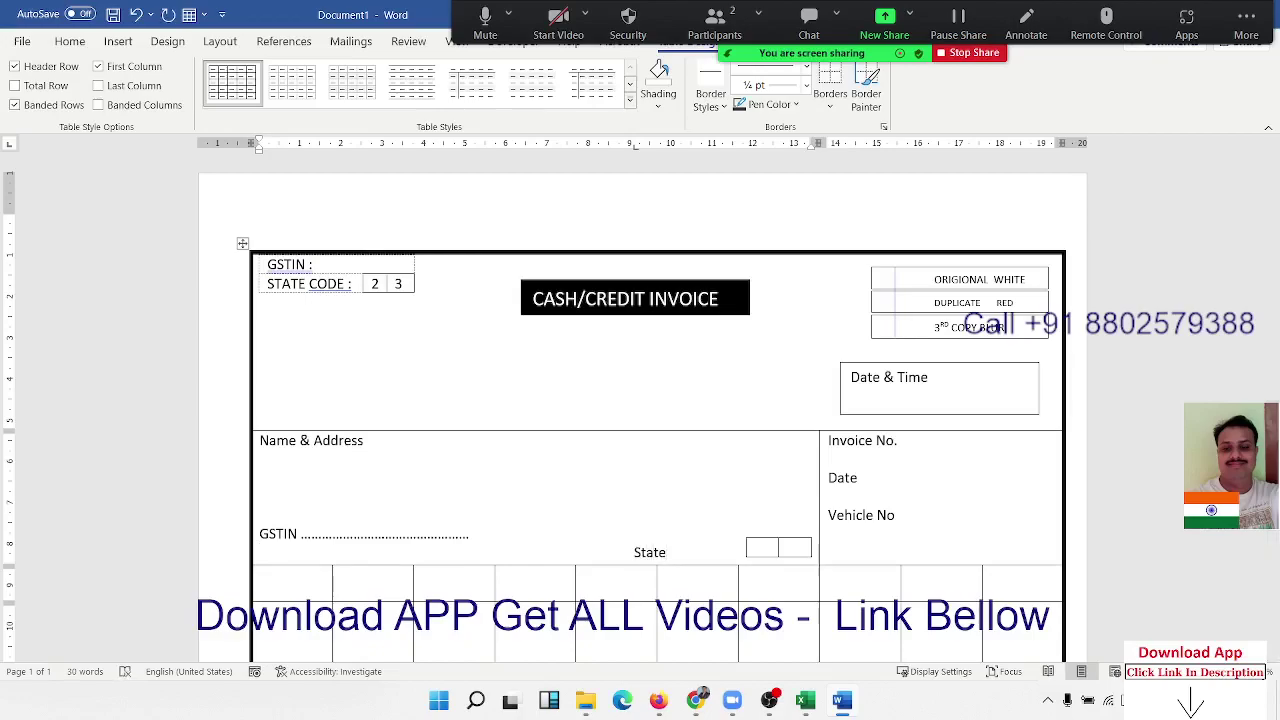
{"action": "type", "text": "CODE"}
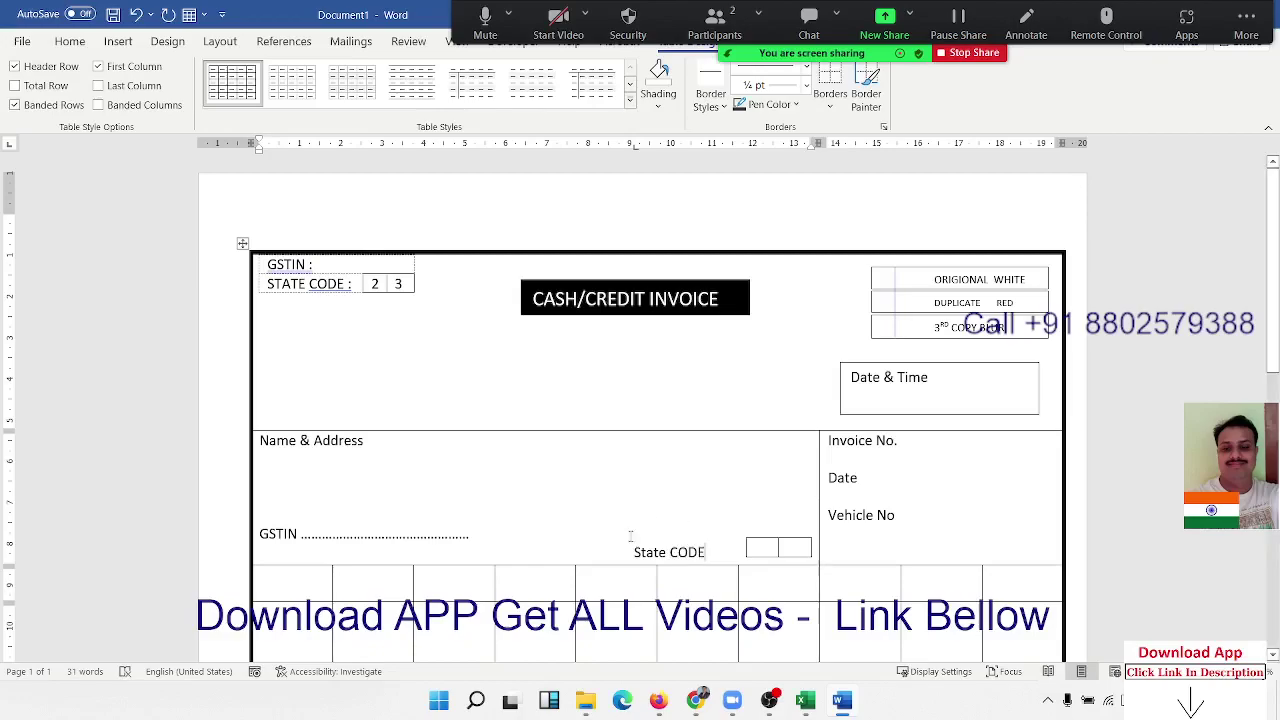
{"action": "scroll", "coordinate": [395, 565], "scroll_direction": "down", "scroll_amount": 3}
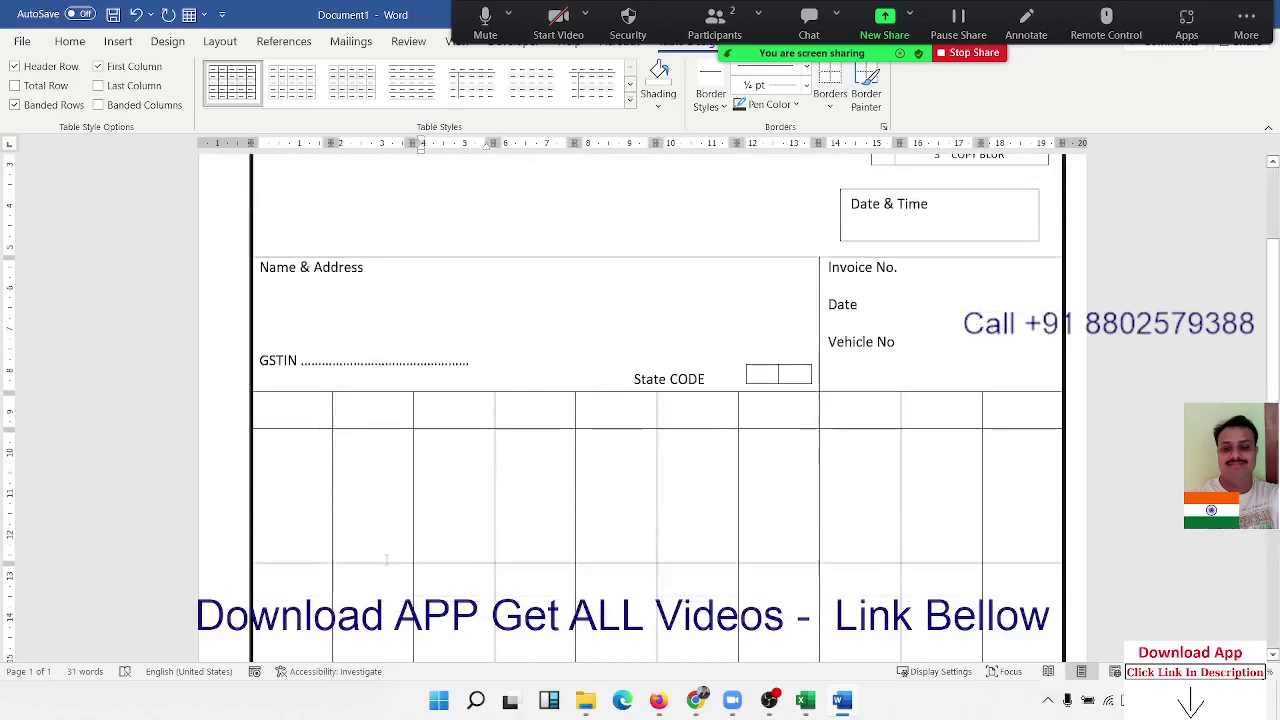
{"action": "scroll", "coordinate": [375, 519], "scroll_direction": "down", "scroll_amount": 3}
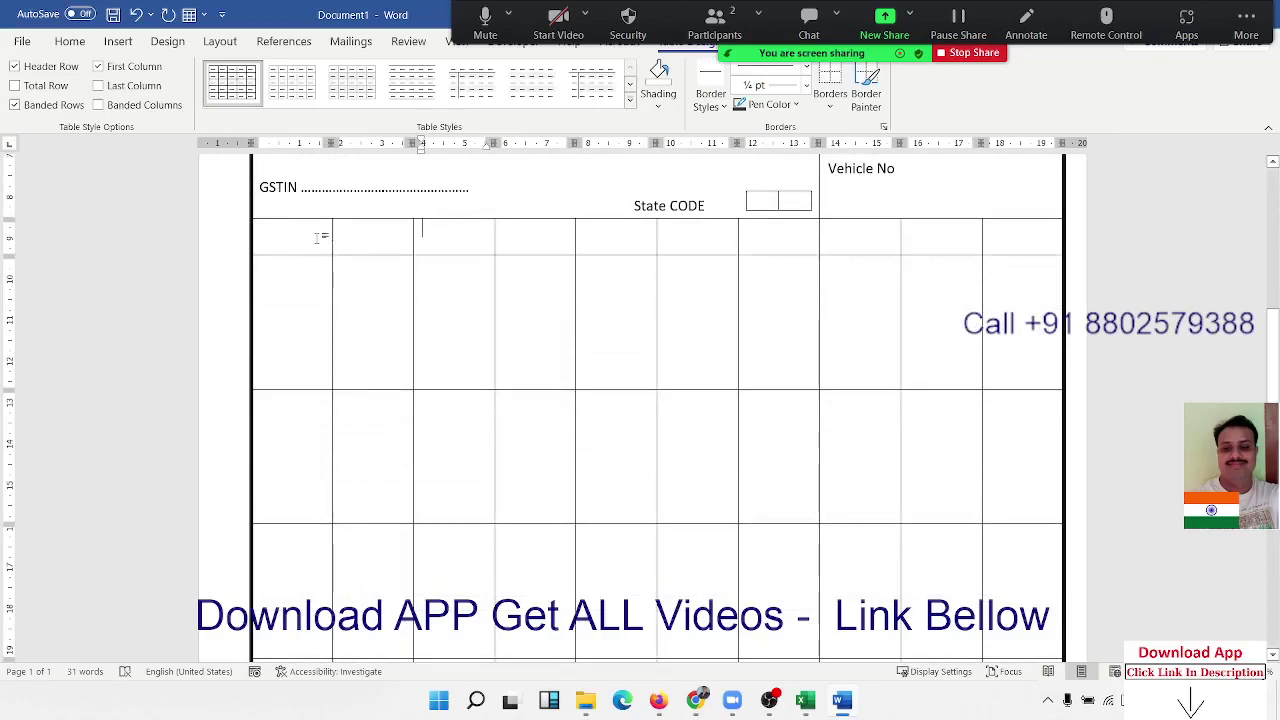
{"action": "left_click", "coordinate": [320, 238]}
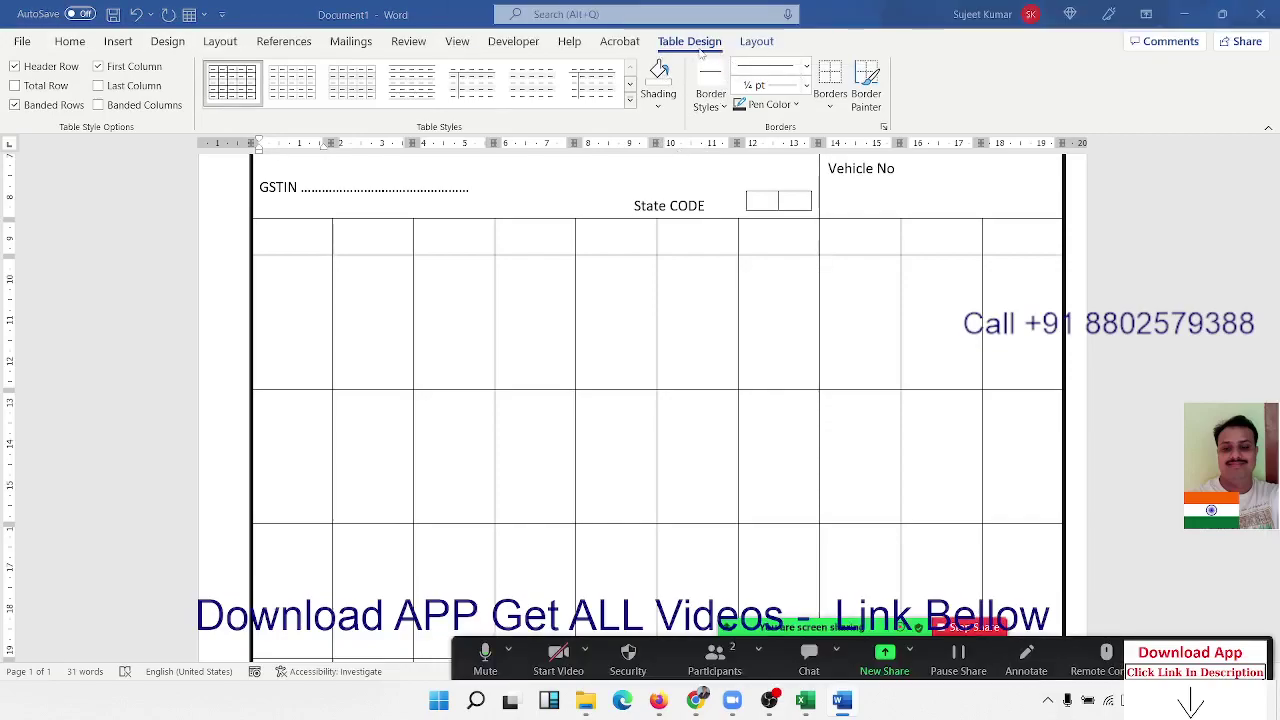
Step: Erase the stray borders in the item table's first row and left-hand columns
{"action": "left_click", "coordinate": [750, 45]}
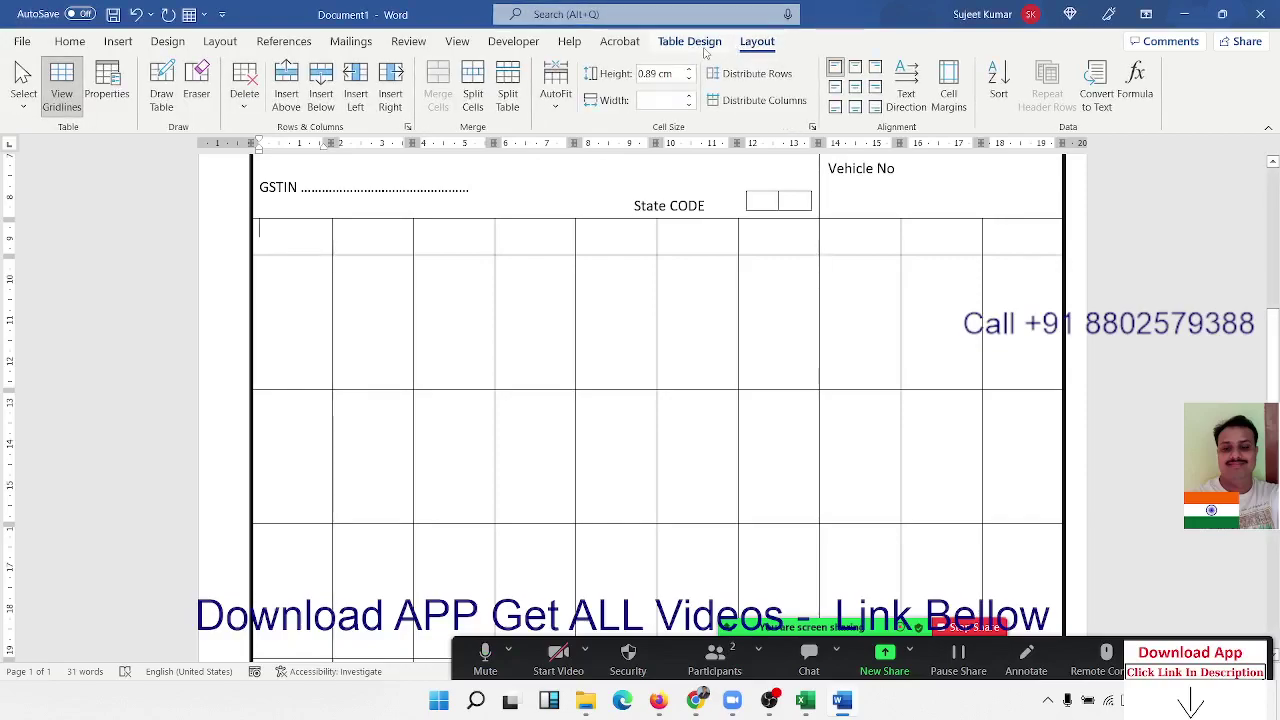
{"action": "left_click", "coordinate": [196, 85]}
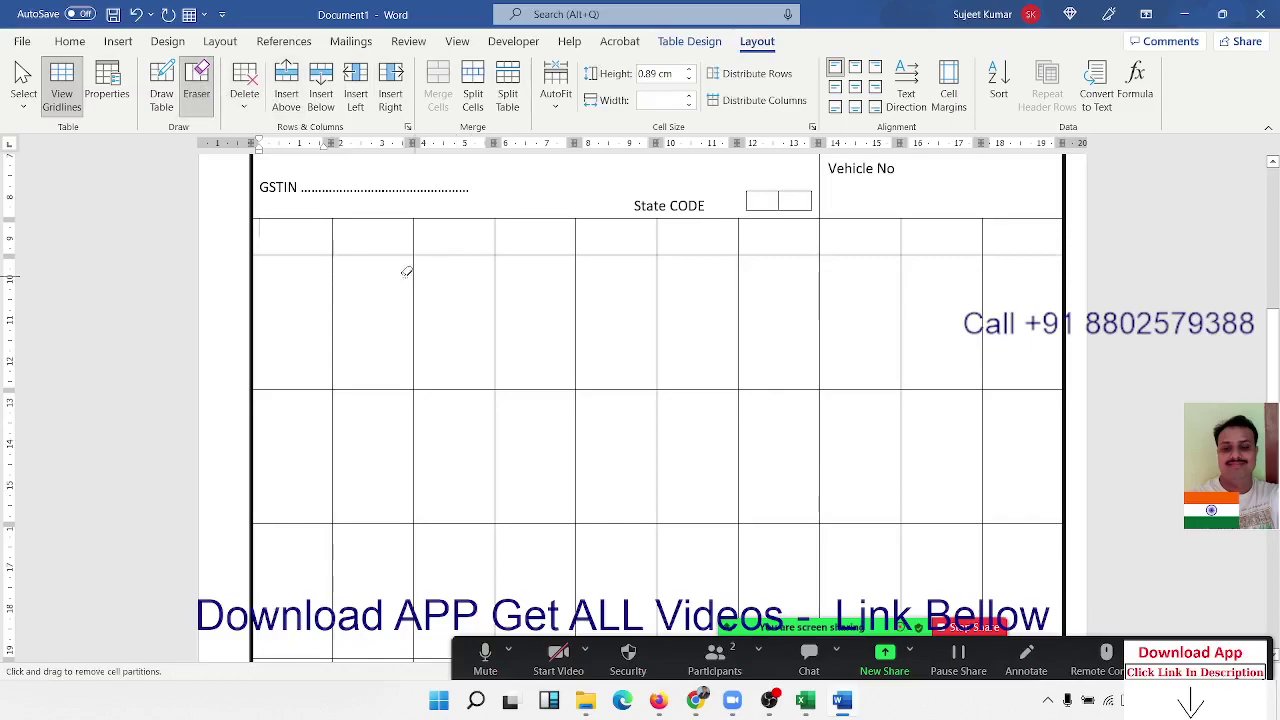
{"action": "left_click_drag", "start_coordinate": [305, 242], "coordinate": [503, 237]}
{"action": "scroll", "coordinate": [503, 237], "scroll_direction": "up", "scroll_amount": 5}
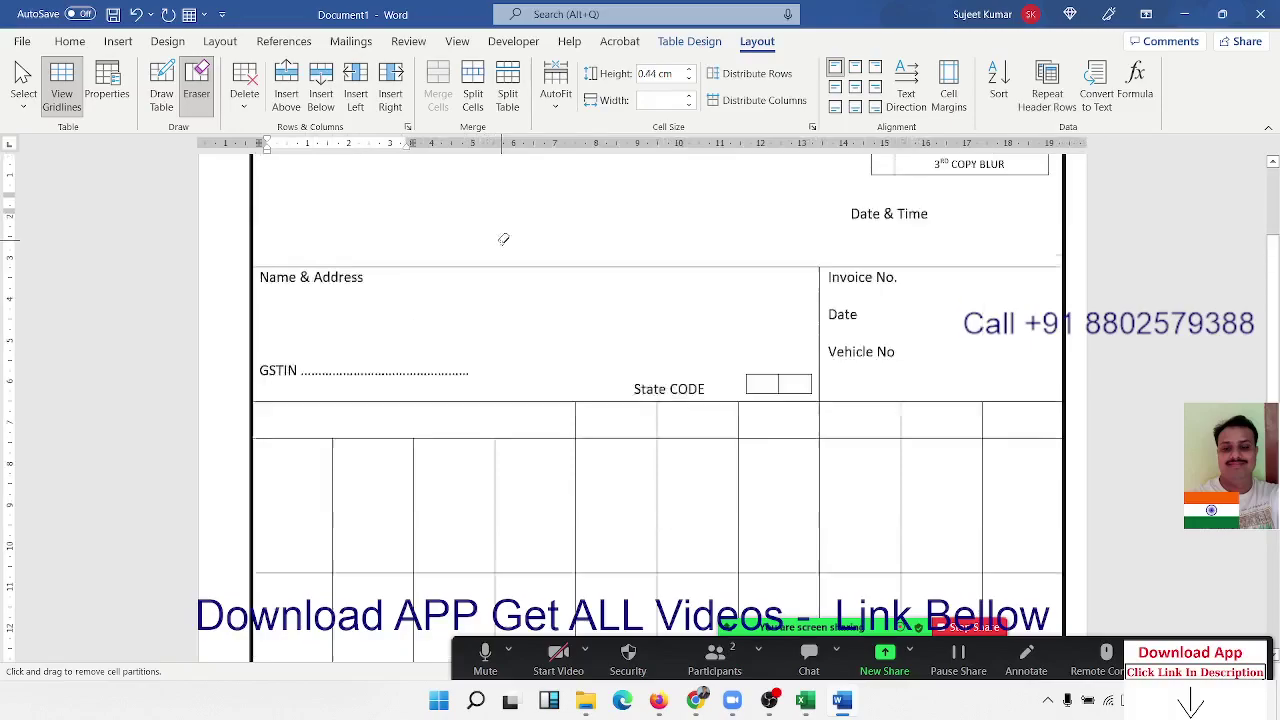
{"action": "scroll", "coordinate": [386, 474], "scroll_direction": "down", "scroll_amount": 1}
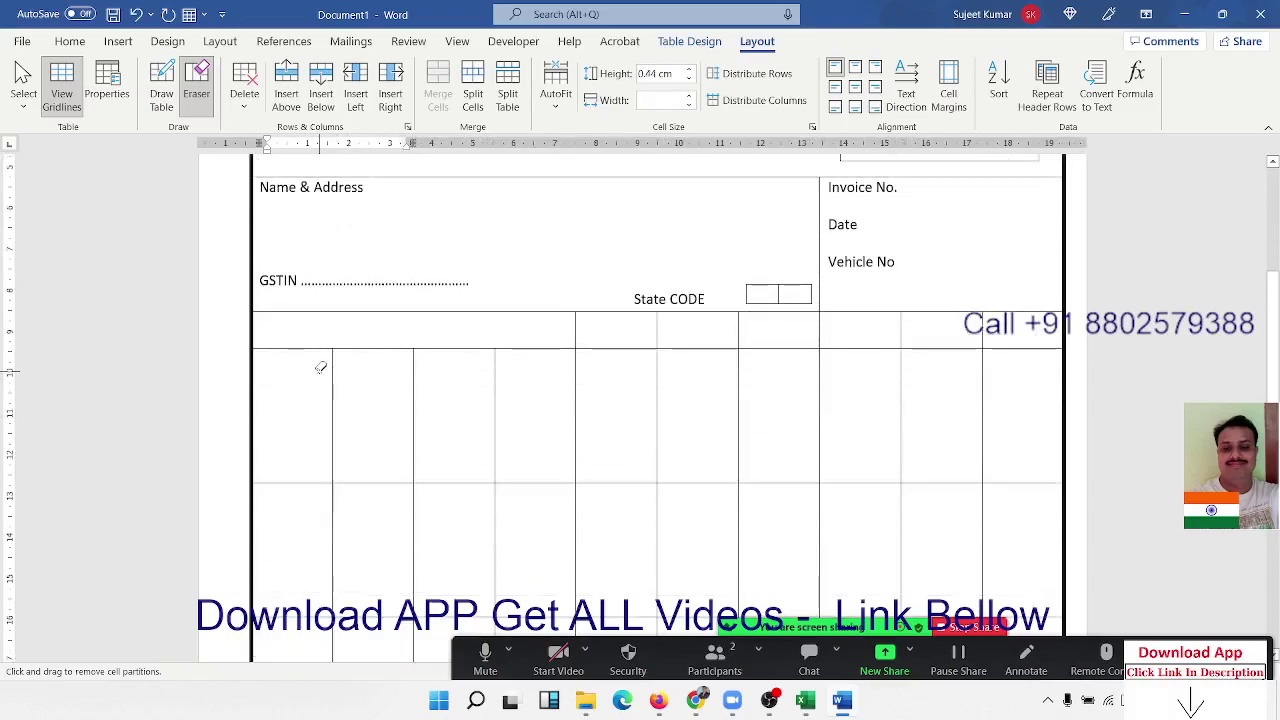
{"action": "mouse_move", "coordinate": [320, 372]}
{"action": "left_mouse_down"}
{"action": "mouse_move", "coordinate": [545, 630]}
{"action": "mouse_move", "coordinate": [570, 590]}
{"action": "left_mouse_up"}
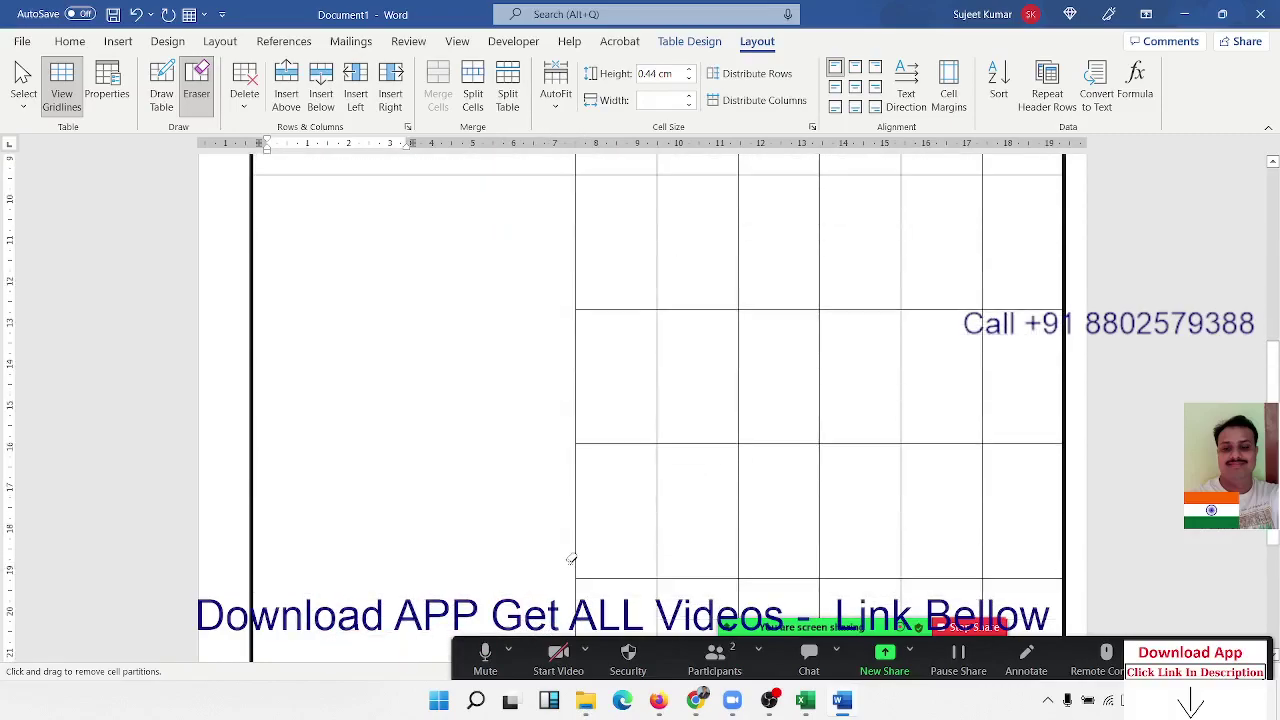
{"action": "scroll", "coordinate": [570, 558], "scroll_direction": "down", "scroll_amount": 3}
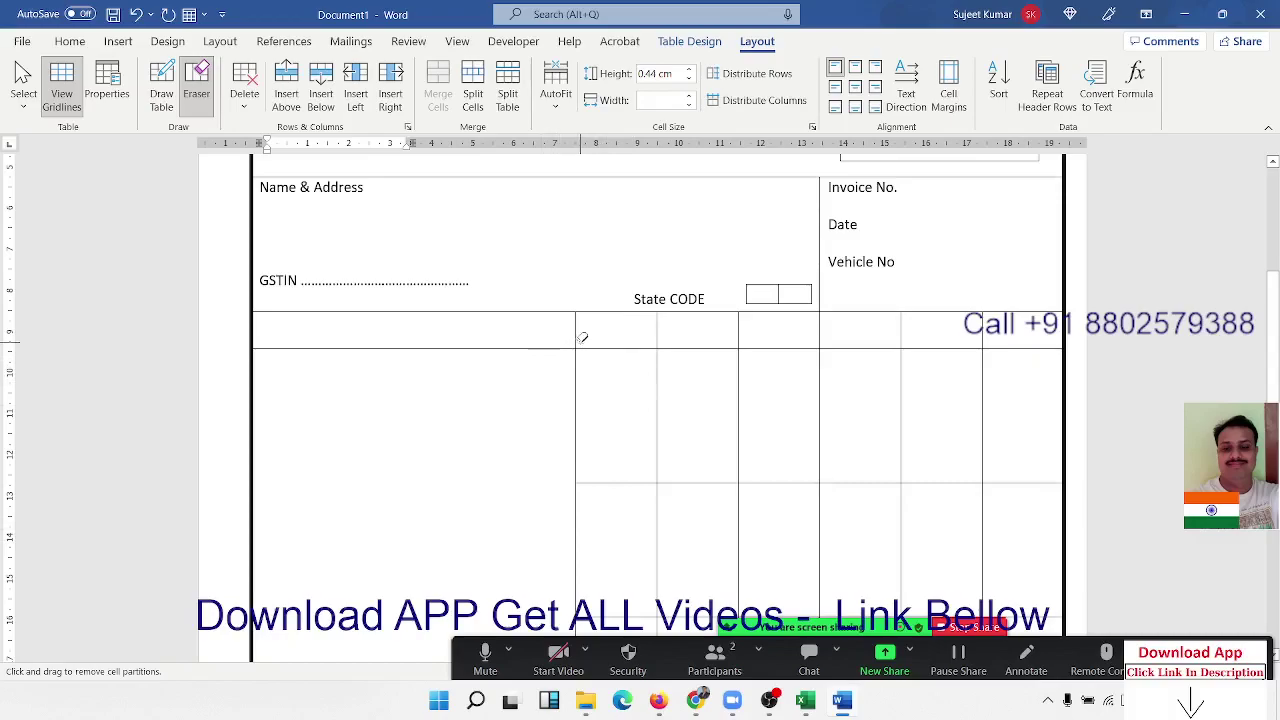
{"action": "scroll", "coordinate": [608, 400], "scroll_direction": "down", "scroll_amount": 3}
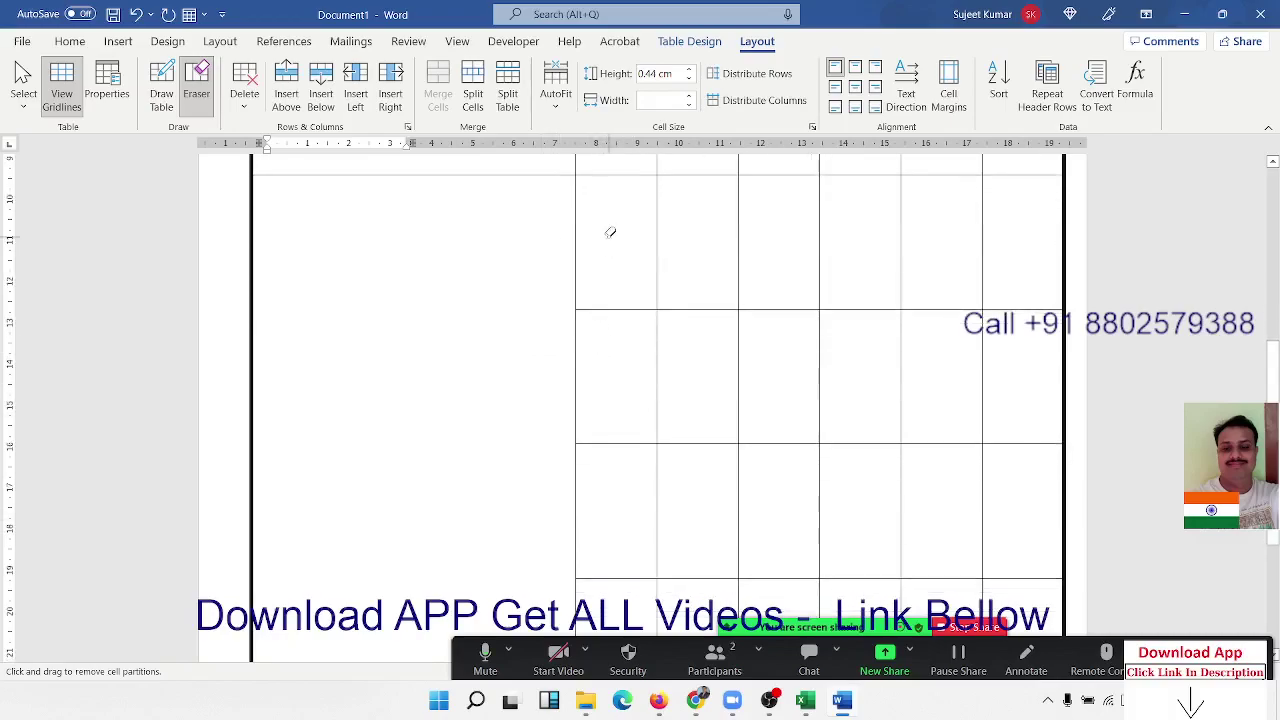
{"action": "left_click_drag", "start_coordinate": [612, 238], "coordinate": [625, 552]}
{"action": "scroll", "coordinate": [623, 531], "scroll_direction": "up", "scroll_amount": 6}
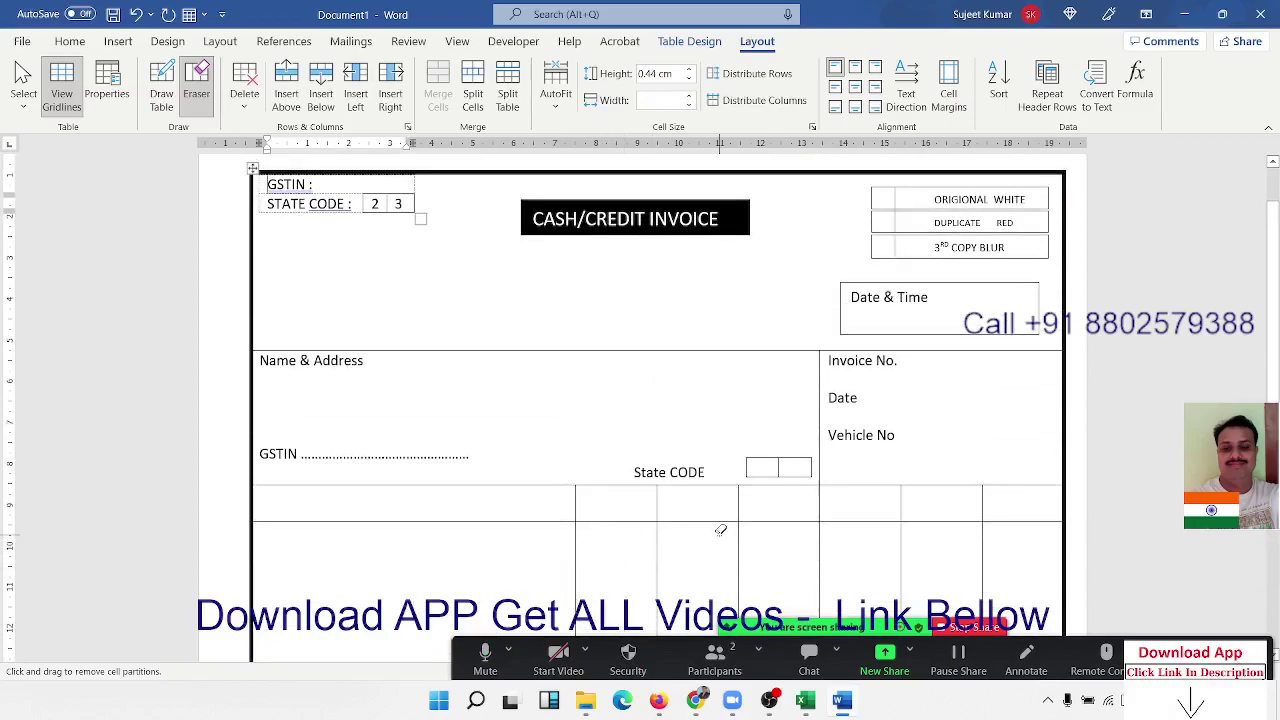
{"action": "scroll", "coordinate": [720, 530], "scroll_direction": "down", "scroll_amount": 3}
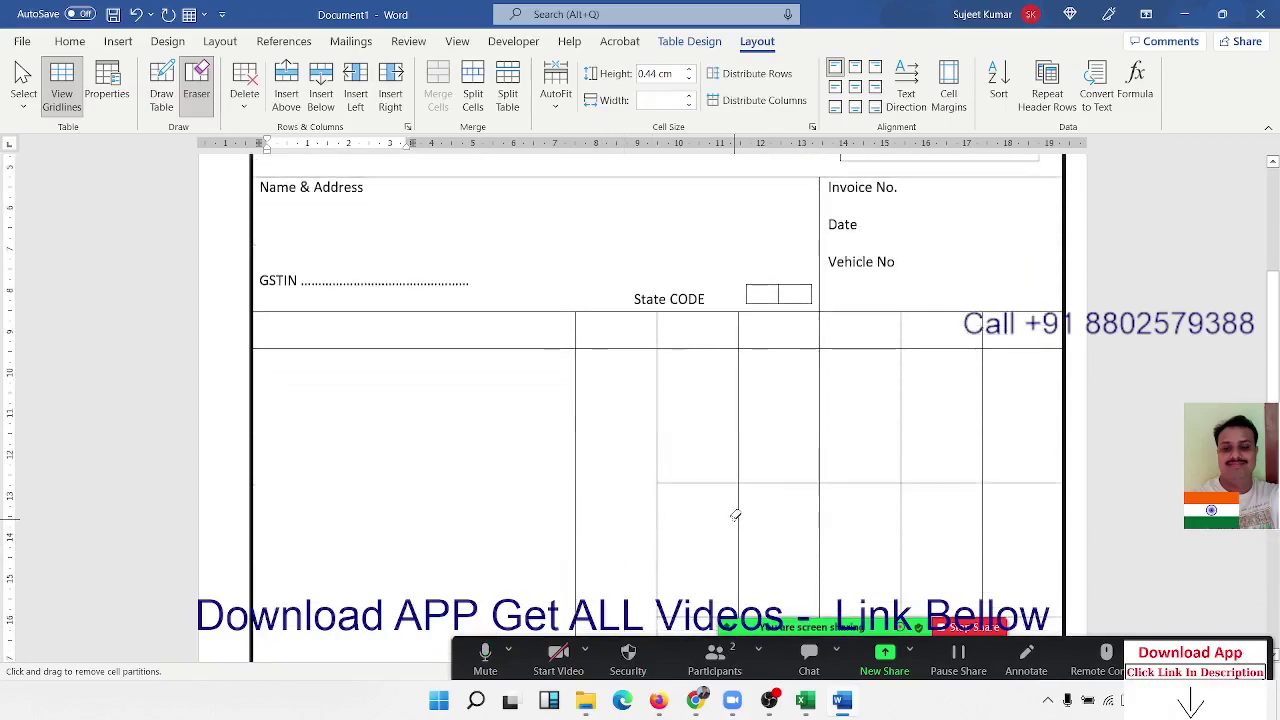
Step: Erase the remaining cross borders inside the item table's right-hand columns
{"action": "mouse_move", "coordinate": [707, 480]}
{"action": "left_mouse_down"}
{"action": "mouse_move", "coordinate": [709, 563]}
{"action": "mouse_move", "coordinate": [704, 457]}
{"action": "left_mouse_up"}
{"action": "scroll", "coordinate": [737, 470], "scroll_direction": "up", "scroll_amount": 5}
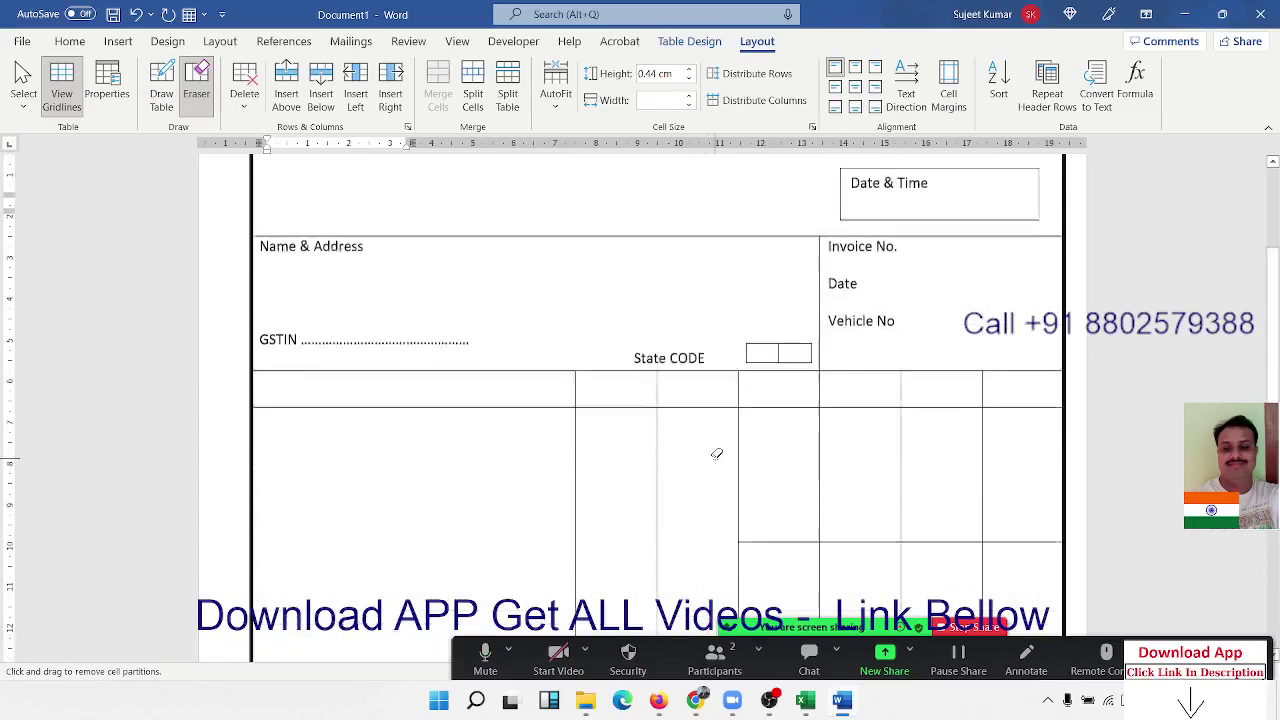
{"action": "scroll", "coordinate": [774, 433], "scroll_direction": "down", "scroll_amount": 3}
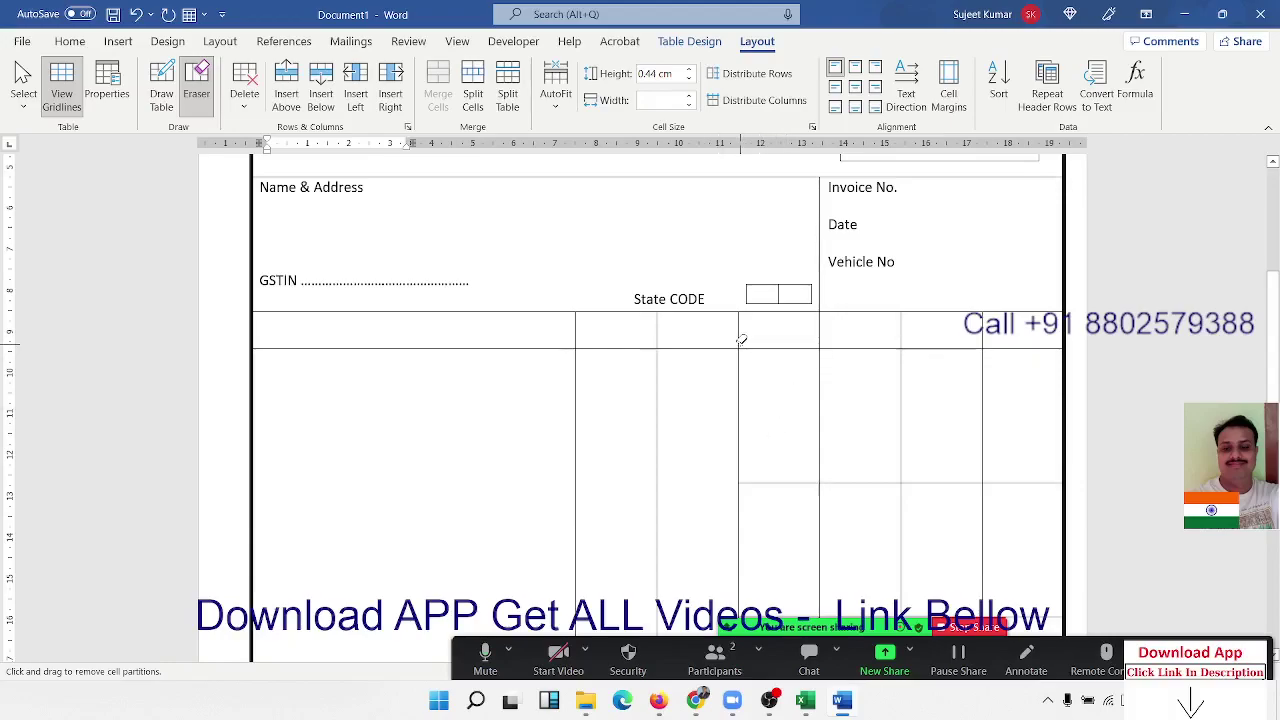
{"action": "left_click_drag", "start_coordinate": [771, 394], "coordinate": [772, 688]}
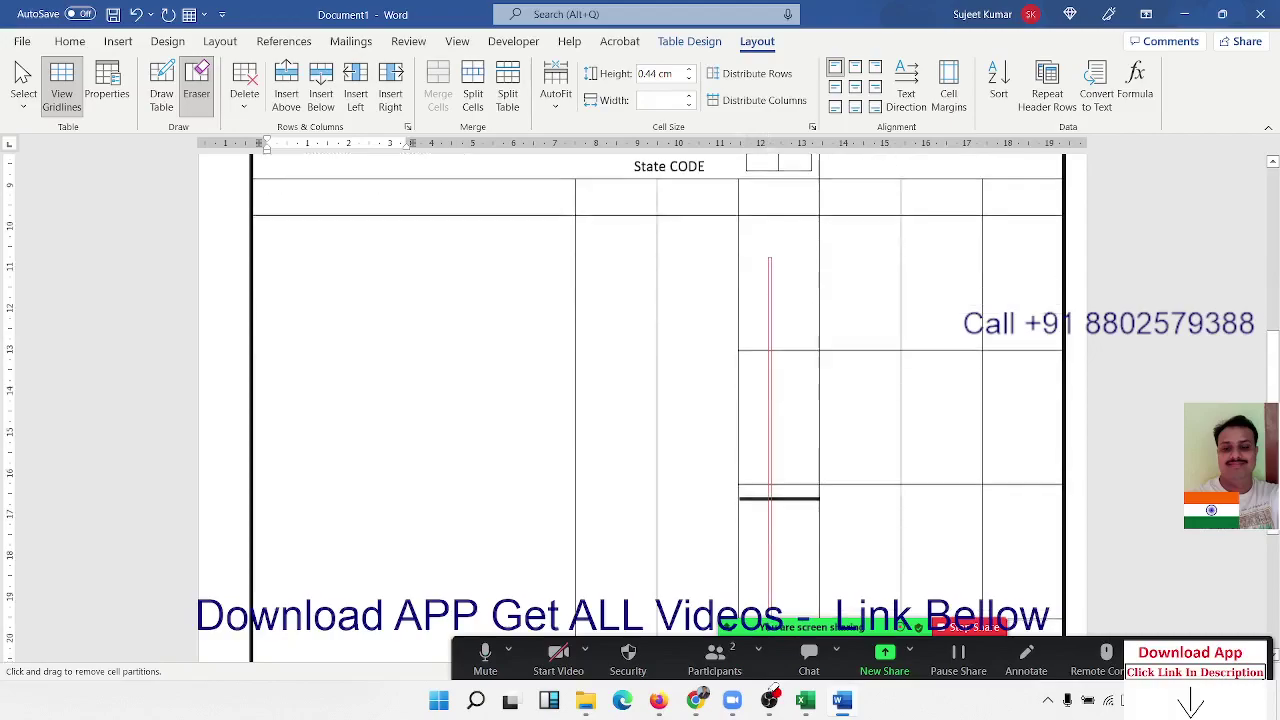
{"action": "mouse_move", "coordinate": [772, 688]}
{"action": "left_mouse_down"}
{"action": "mouse_move", "coordinate": [775, 525]}
{"action": "mouse_move", "coordinate": [776, 570]}
{"action": "left_mouse_up"}
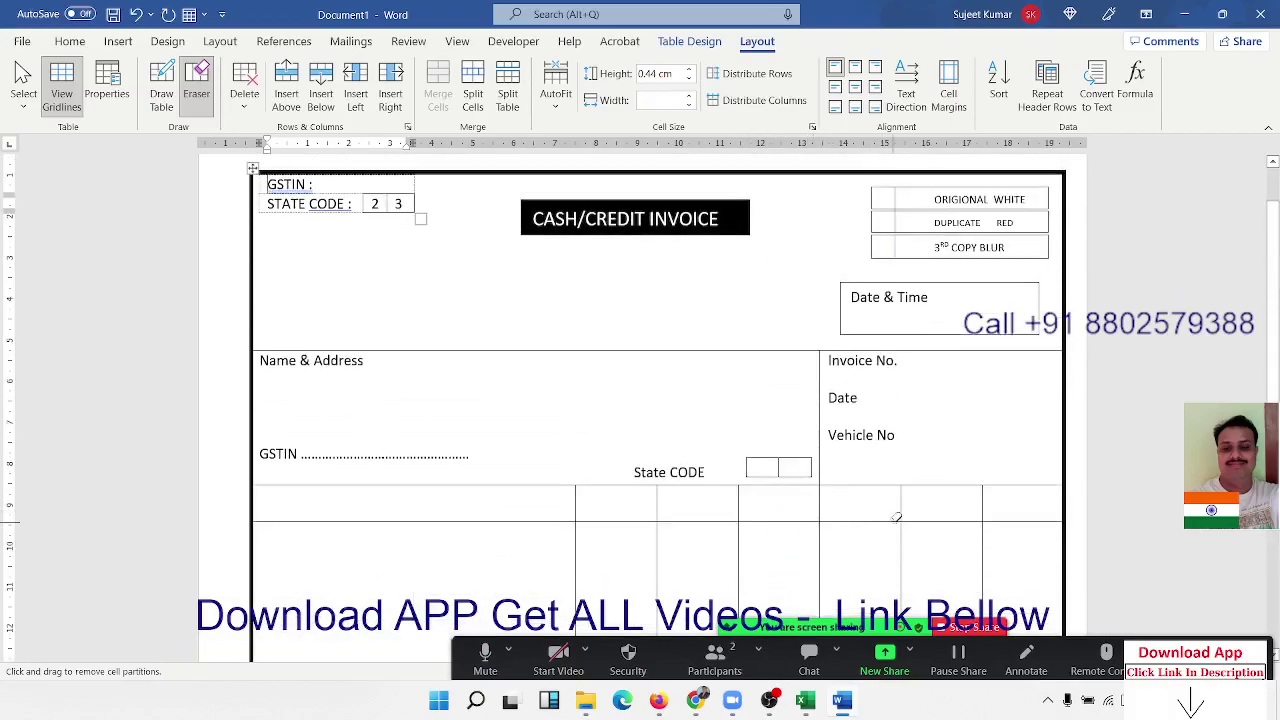
{"action": "scroll", "coordinate": [896, 512], "scroll_direction": "down", "scroll_amount": 3}
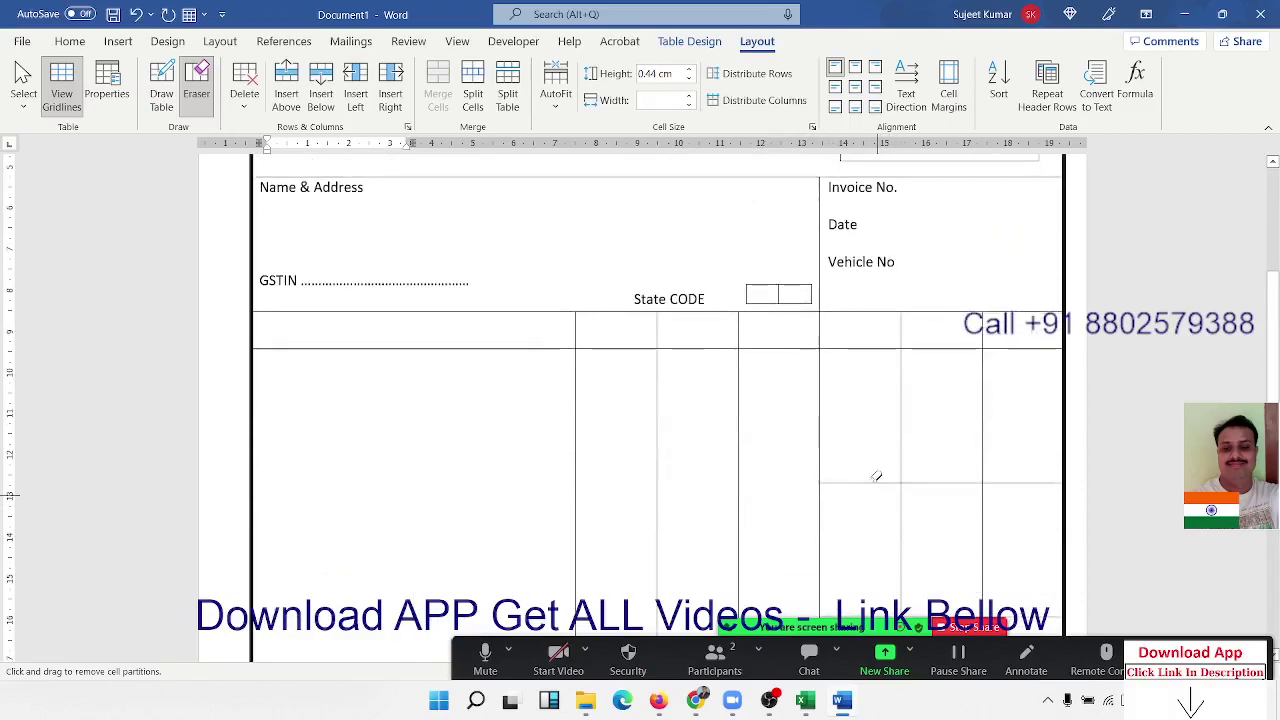
{"action": "mouse_move", "coordinate": [864, 382]}
{"action": "left_mouse_down"}
{"action": "mouse_move", "coordinate": [880, 593]}
{"action": "mouse_move", "coordinate": [878, 569]}
{"action": "left_mouse_up"}
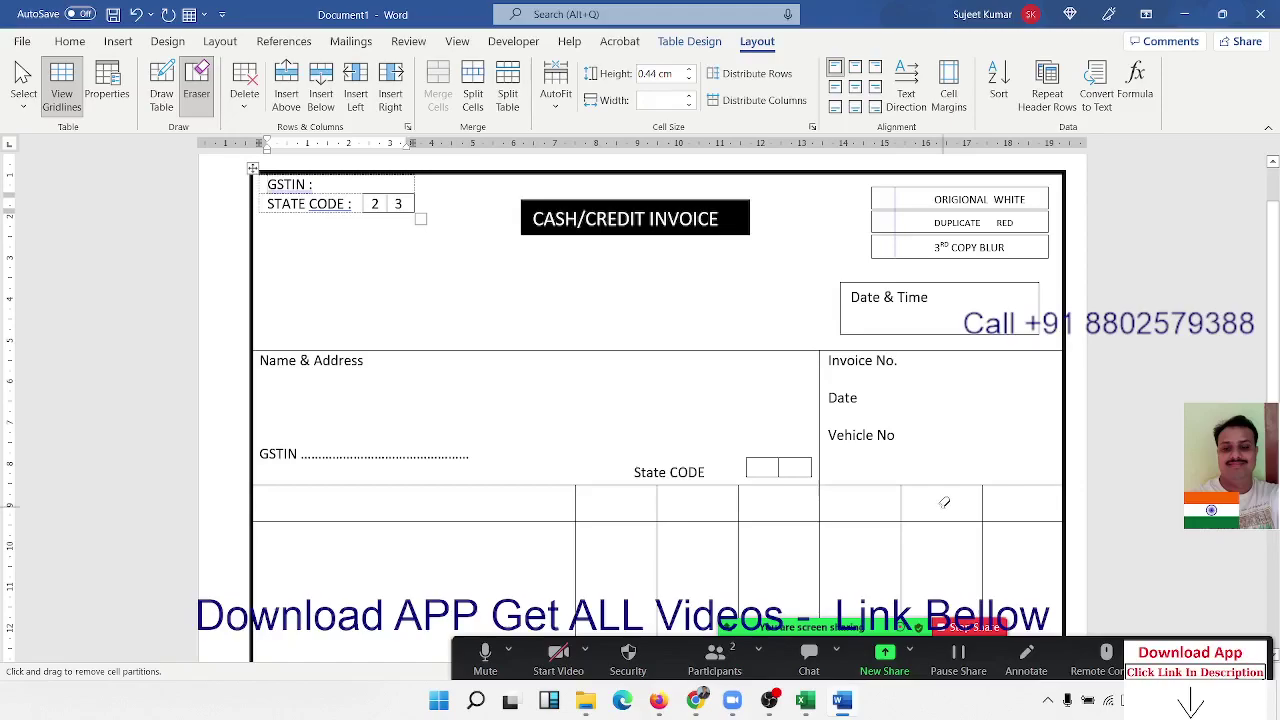
{"action": "left_click_drag", "start_coordinate": [944, 502], "coordinate": [990, 510]}
{"action": "scroll", "coordinate": [976, 520], "scroll_direction": "down", "scroll_amount": 3}
{"action": "mouse_move", "coordinate": [965, 418]}
{"action": "left_mouse_down"}
{"action": "mouse_move", "coordinate": [952, 697]}
{"action": "mouse_move", "coordinate": [953, 583]}
{"action": "left_mouse_up"}
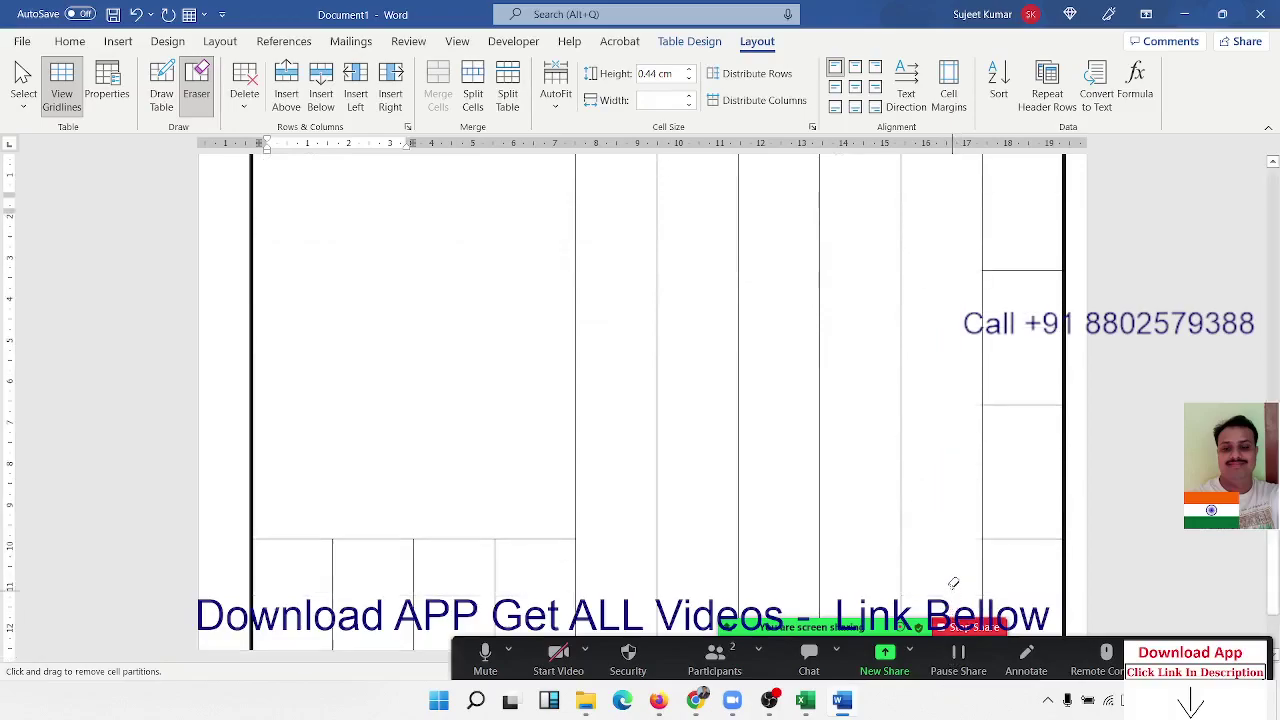
{"action": "scroll", "coordinate": [957, 540], "scroll_direction": "up", "scroll_amount": 4}
{"action": "scroll", "coordinate": [980, 491], "scroll_direction": "down", "scroll_amount": 2}
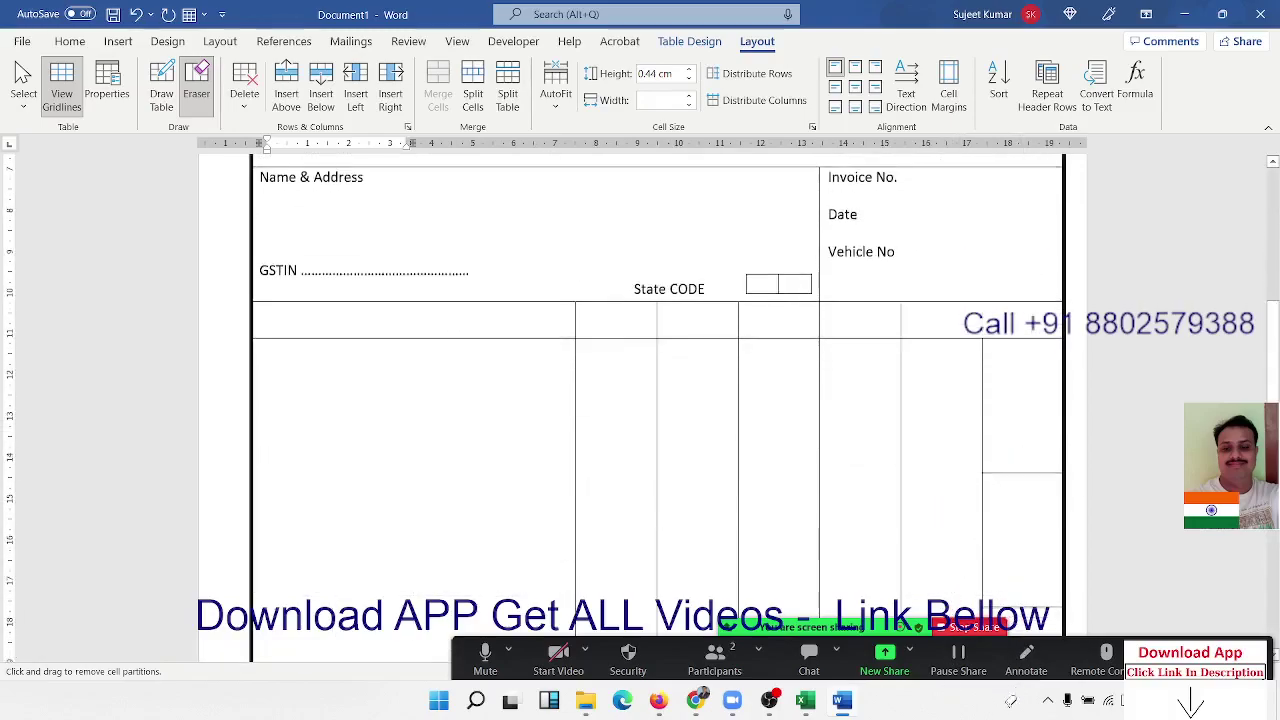
{"action": "scroll", "coordinate": [1022, 497], "scroll_direction": "down", "scroll_amount": 5}
{"action": "left_click_drag", "start_coordinate": [1023, 497], "coordinate": [1025, 478]}
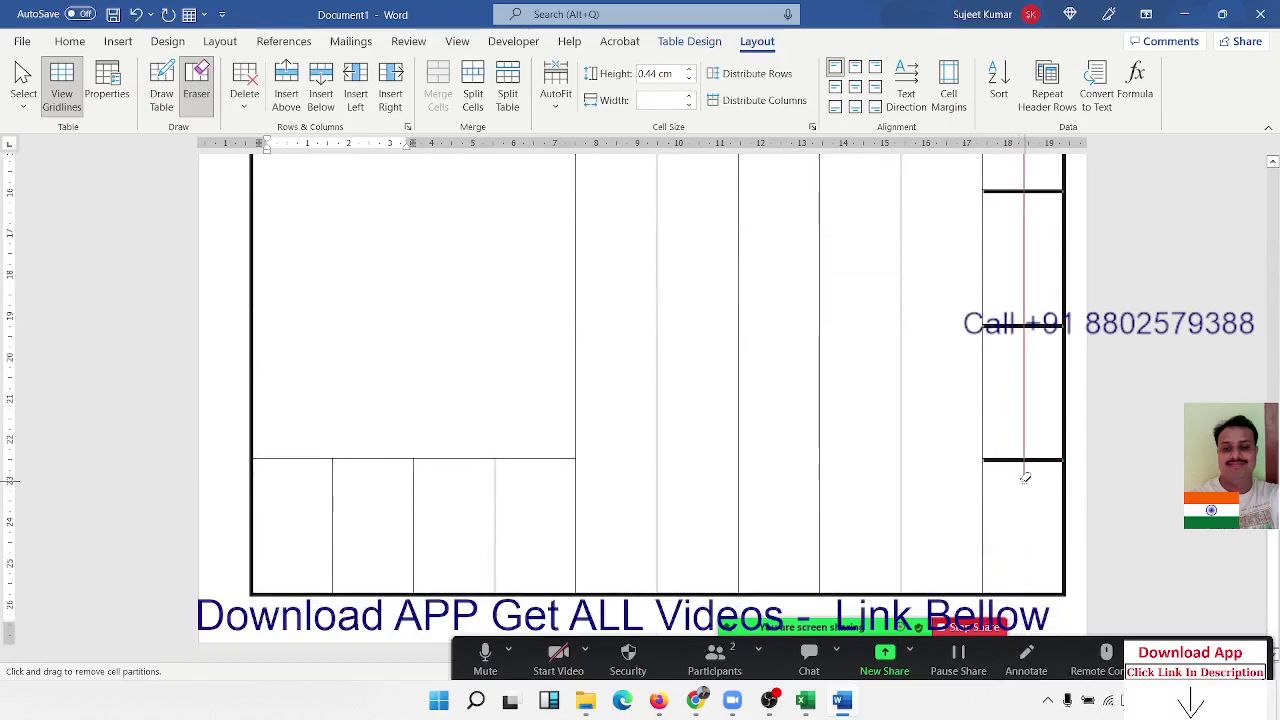
{"action": "scroll", "coordinate": [1024, 480], "scroll_direction": "up", "scroll_amount": 6}
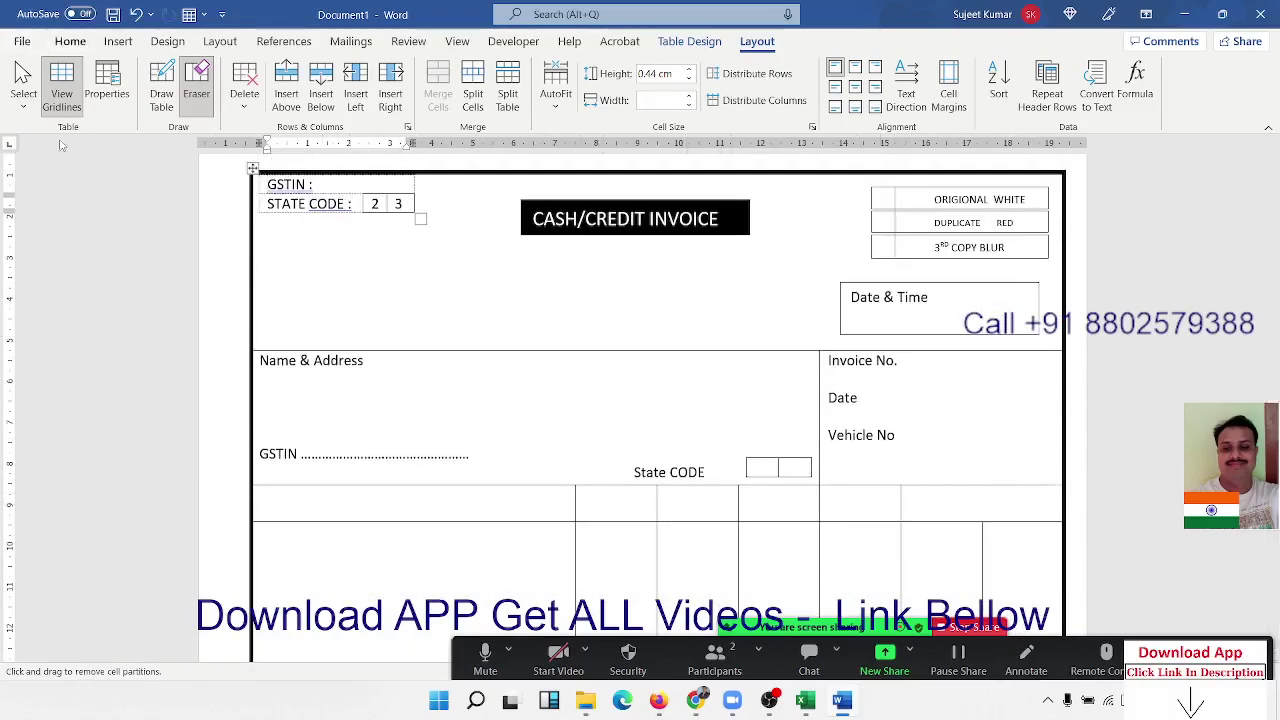
Step: Label the item table's first header cell 'Description & Goods'
{"action": "key", "text": "Escape"}
{"action": "left_click", "coordinate": [234, 286]}
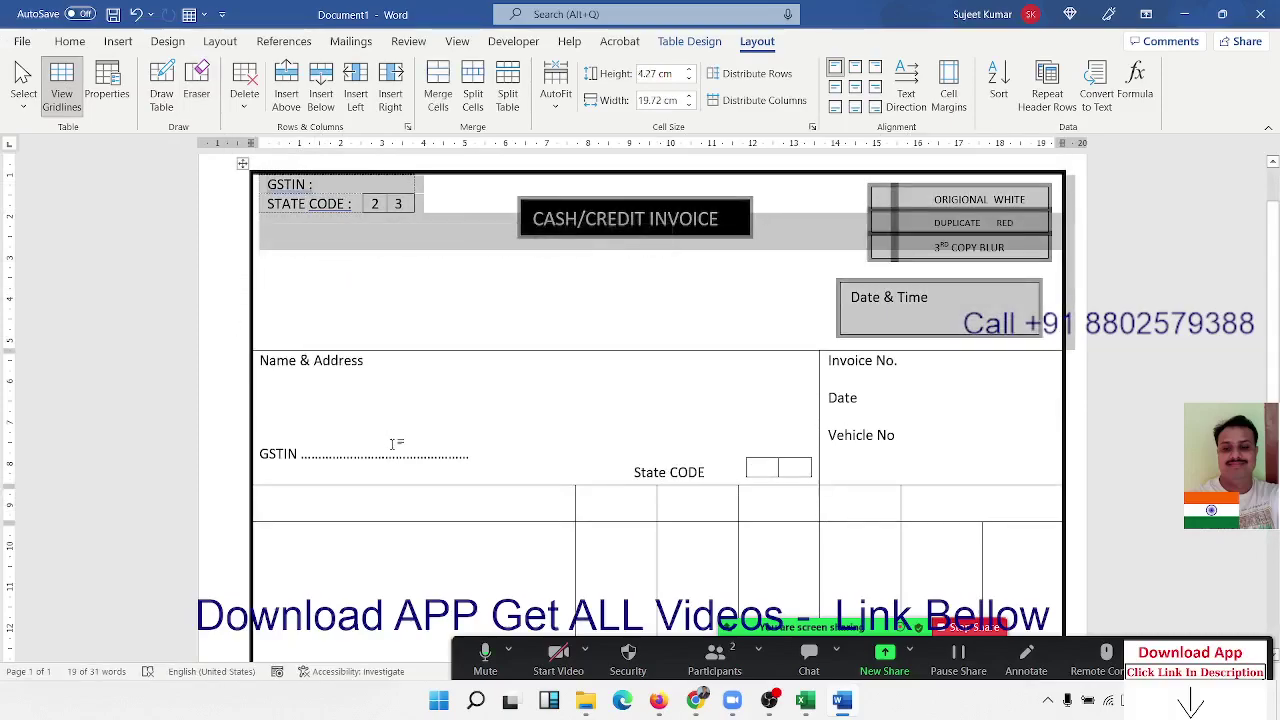
{"action": "left_click", "coordinate": [285, 510]}
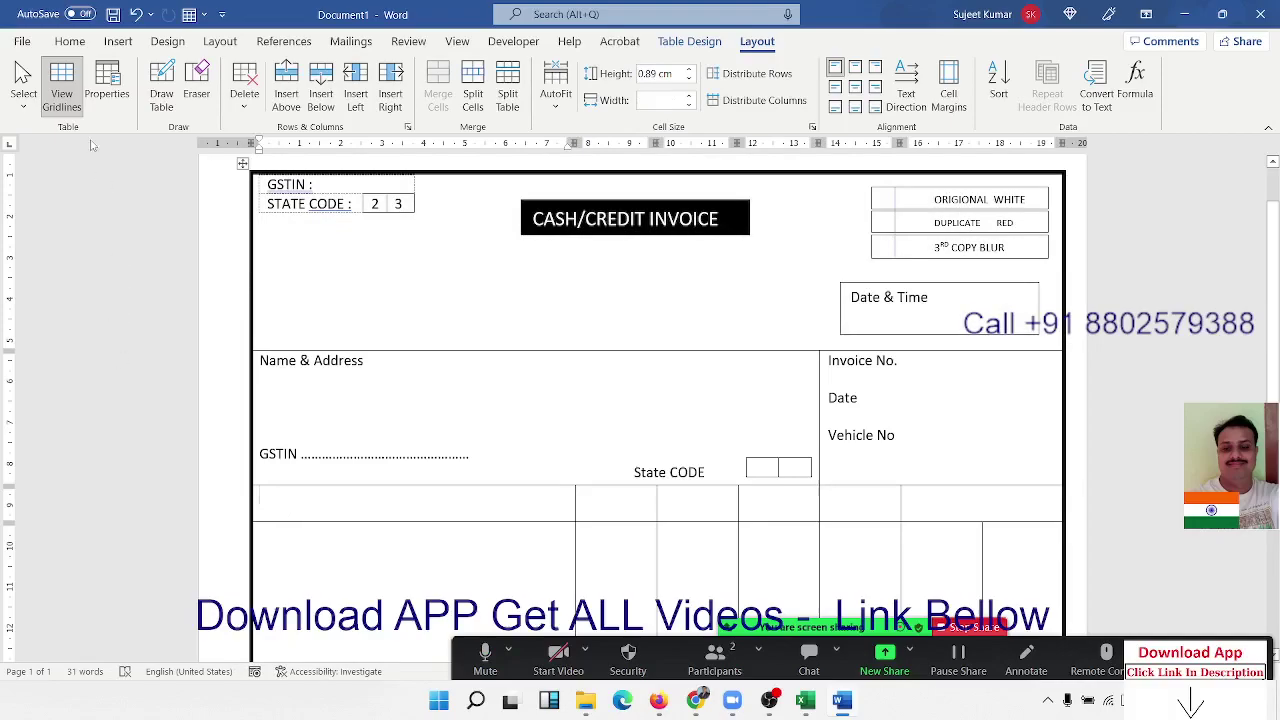
{"action": "left_click", "coordinate": [70, 41]}
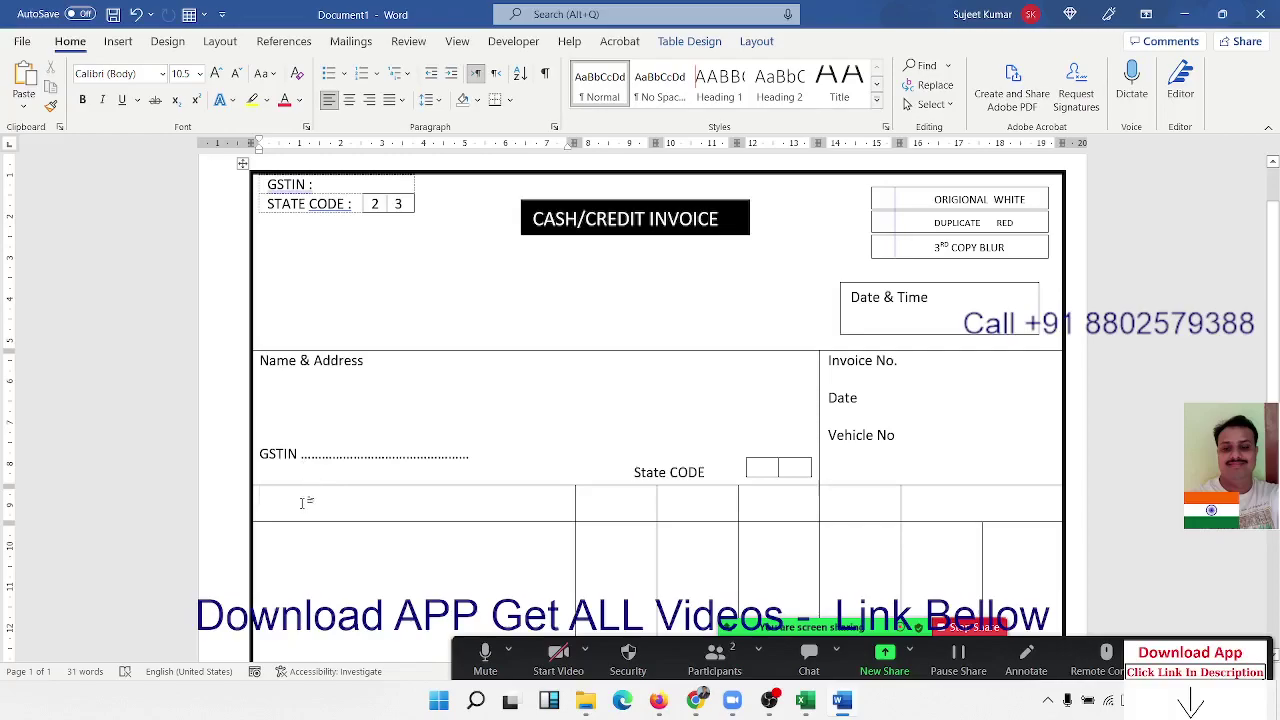
{"action": "type", "text": "S"}
{"action": "key", "text": "BackSpace"}
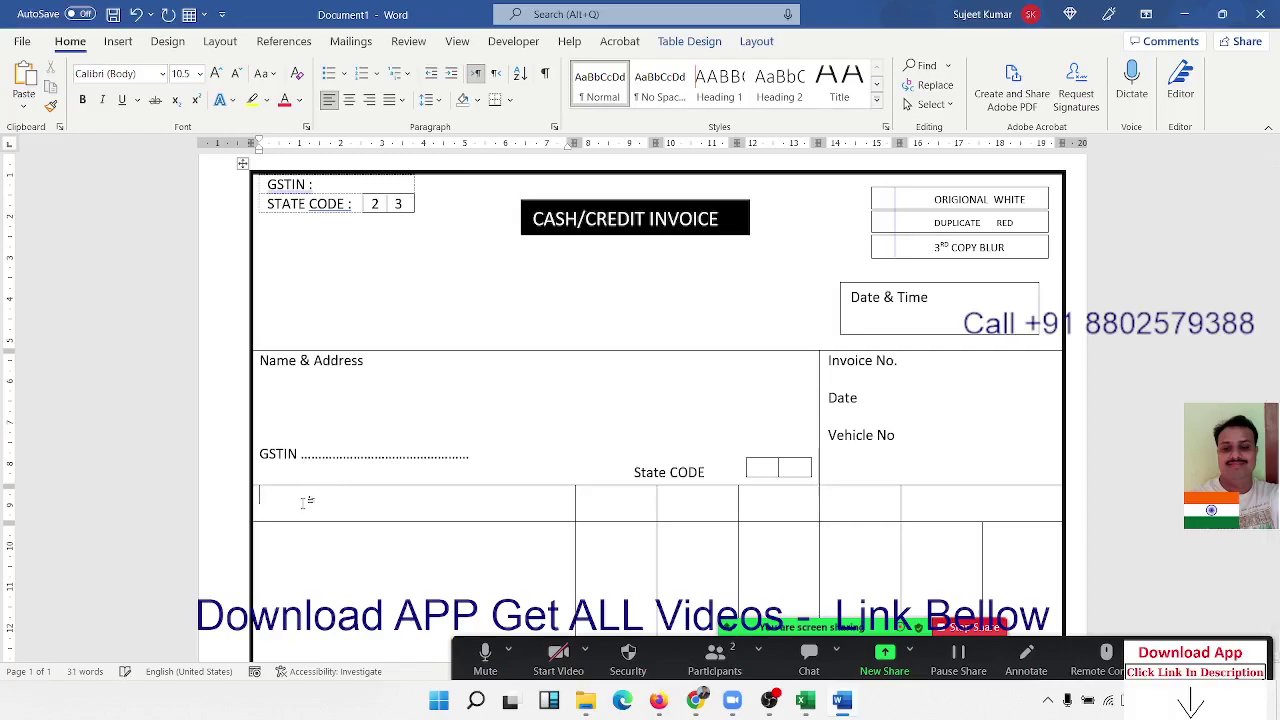
{"action": "type", "text": "Desc"}
{"action": "type", "text": "ri"}
{"action": "type", "text": "p"}
{"action": "type", "text": "tion "}
{"action": "type", "text": "& "}
{"action": "type", "text": "Goos"}
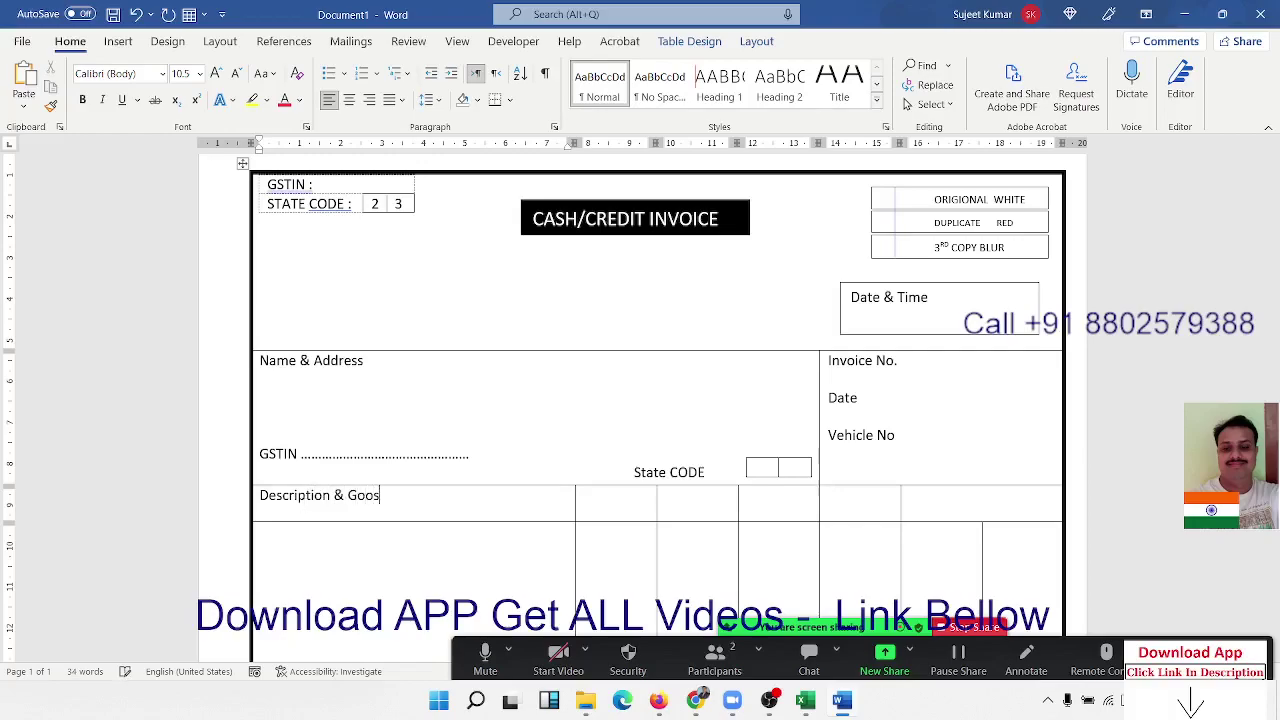
{"action": "key", "text": "BackSpace"}
{"action": "type", "text": "ds"}
Step: Add the headings HSH Code, Packing, Total Qty and Rate to the next header cells
{"action": "left_click", "coordinate": [630, 497]}
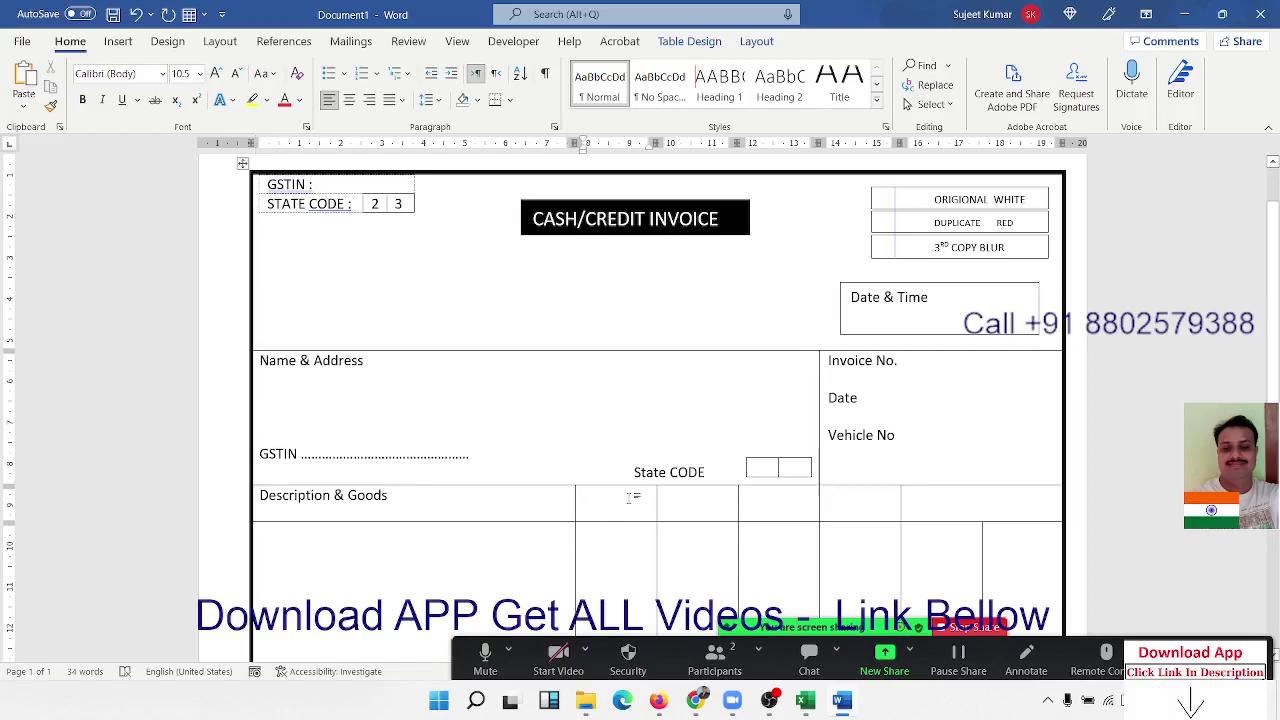
{"action": "type", "text": "HSH C"}
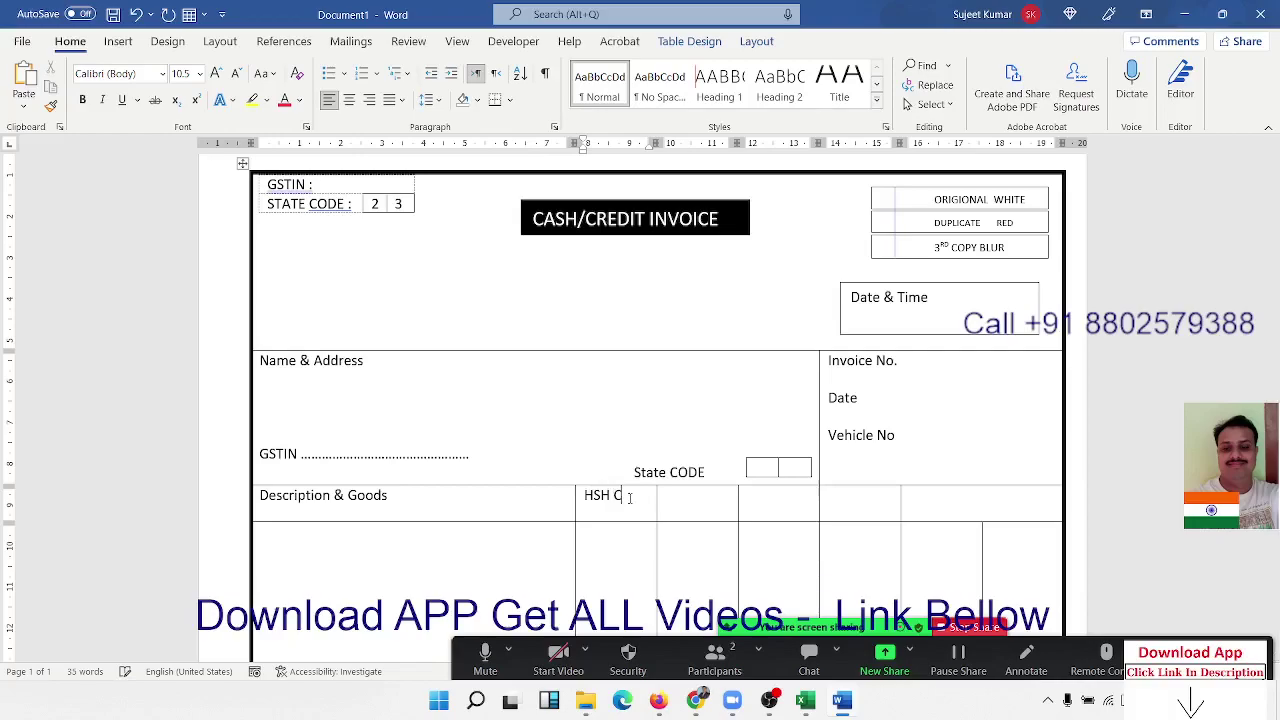
{"action": "type", "text": "ode"}
{"action": "key", "text": "Tab"}
{"action": "type", "text": "Pa"}
{"action": "type", "text": "ck"}
{"action": "type", "text": "ing"}
{"action": "left_click", "coordinate": [748, 495]}
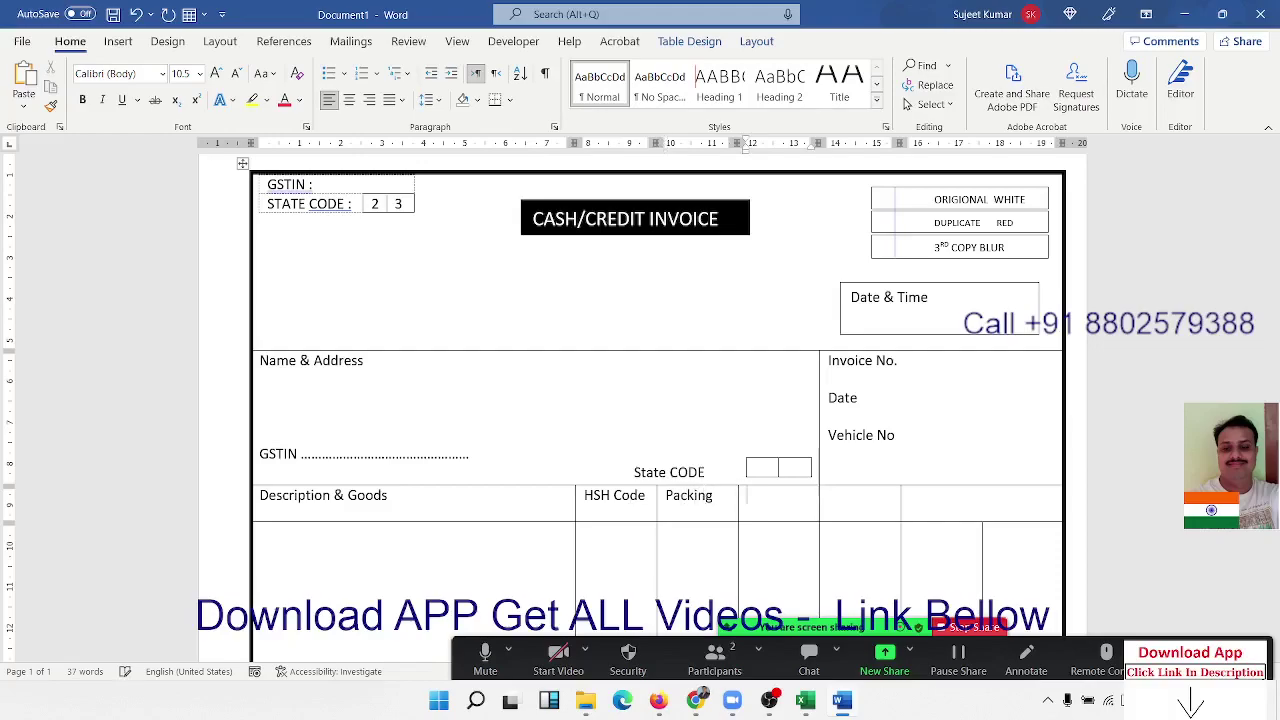
{"action": "type", "text": "T"}
{"action": "type", "text": "otal Qty"}
{"action": "left_click", "coordinate": [845, 495]}
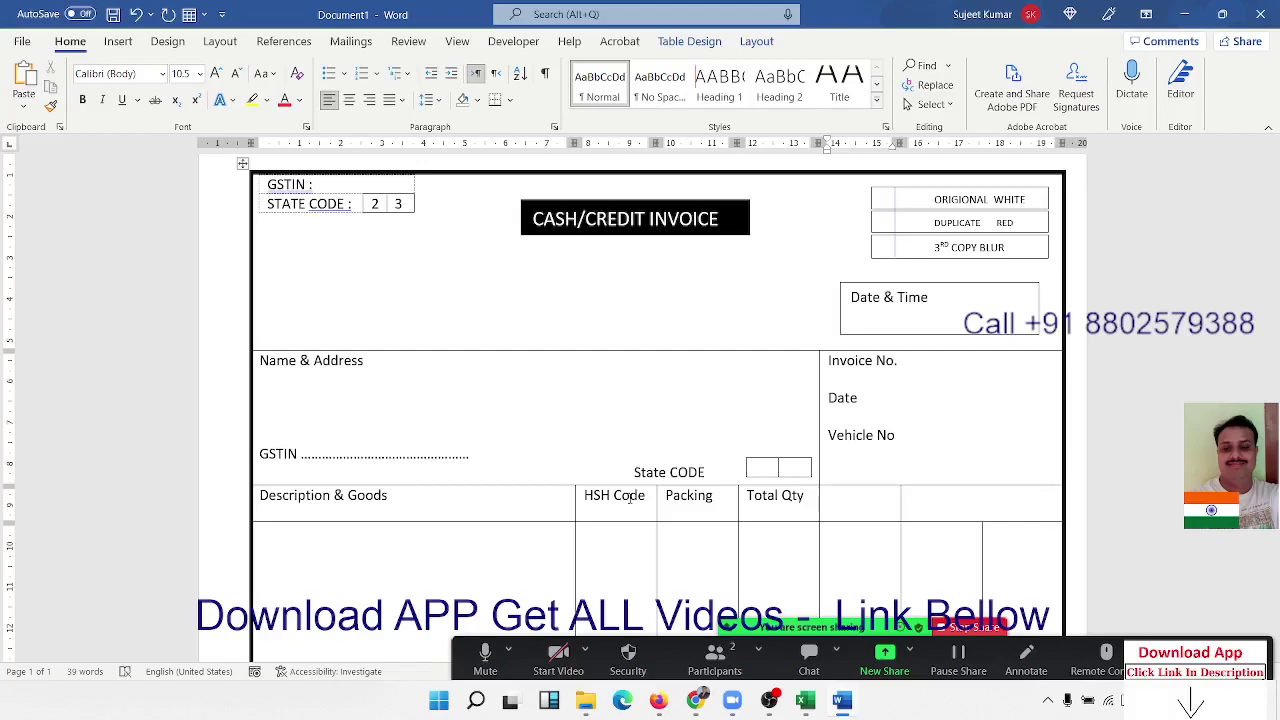
{"action": "type", "text": "Rate"}
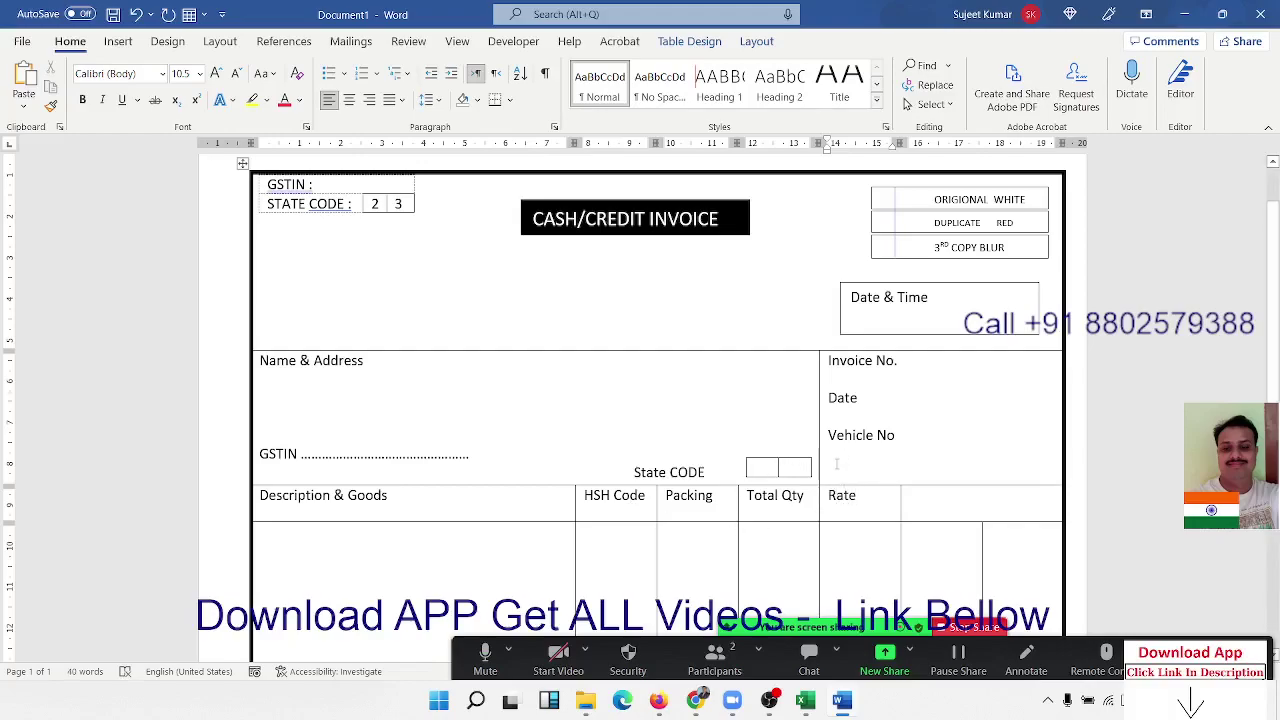
Step: Type the Amount heading ('Amoun') in the header cell right of Rate
{"action": "scroll", "coordinate": [836, 463], "scroll_direction": "down", "scroll_amount": 3}
{"action": "scroll", "coordinate": [806, 437], "scroll_direction": "down", "scroll_amount": 2}
{"action": "scroll", "coordinate": [823, 417], "scroll_direction": "down", "scroll_amount": 3}
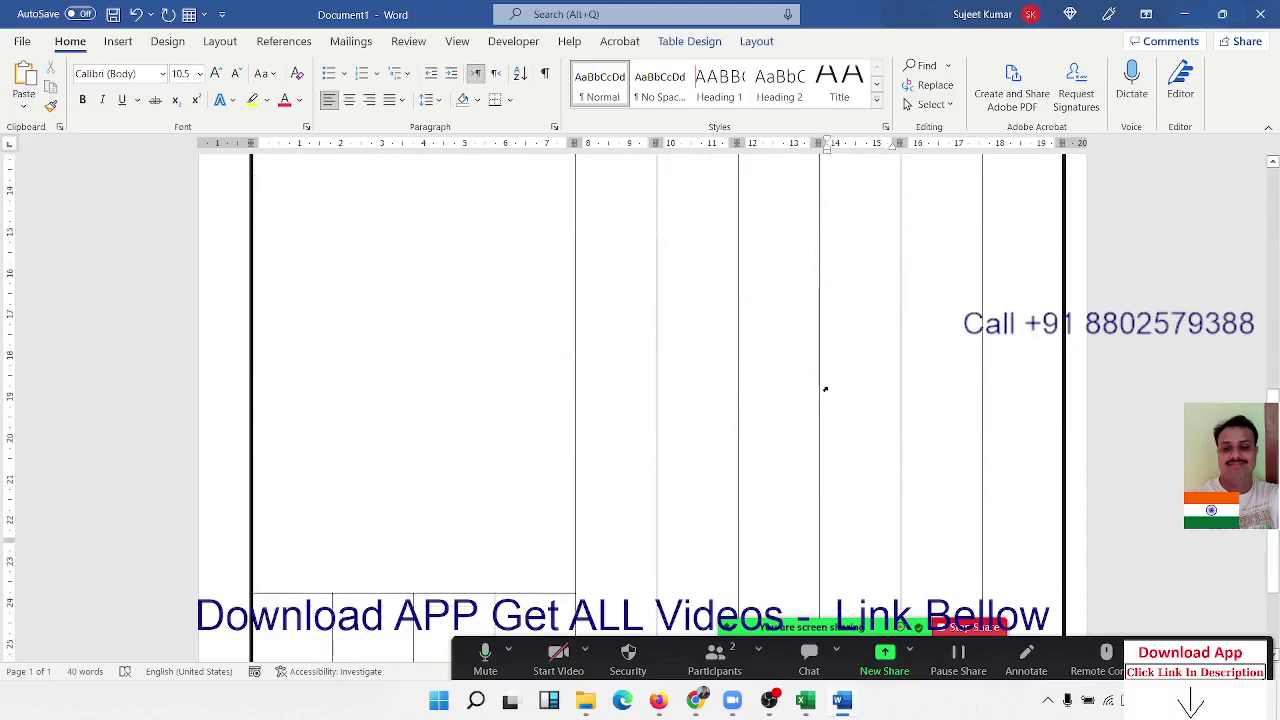
{"action": "scroll", "coordinate": [825, 389], "scroll_direction": "down", "scroll_amount": 1}
{"action": "scroll", "coordinate": [825, 389], "scroll_direction": "up", "scroll_amount": 5}
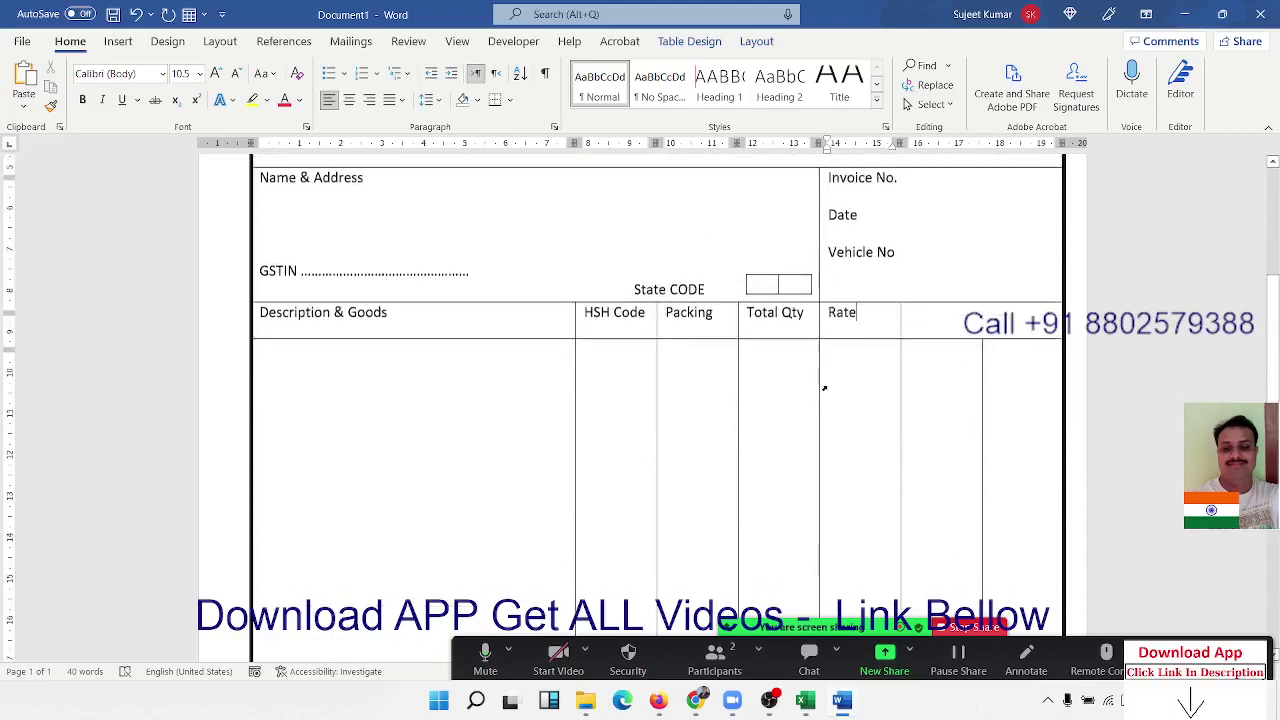
{"action": "left_click", "coordinate": [934, 323]}
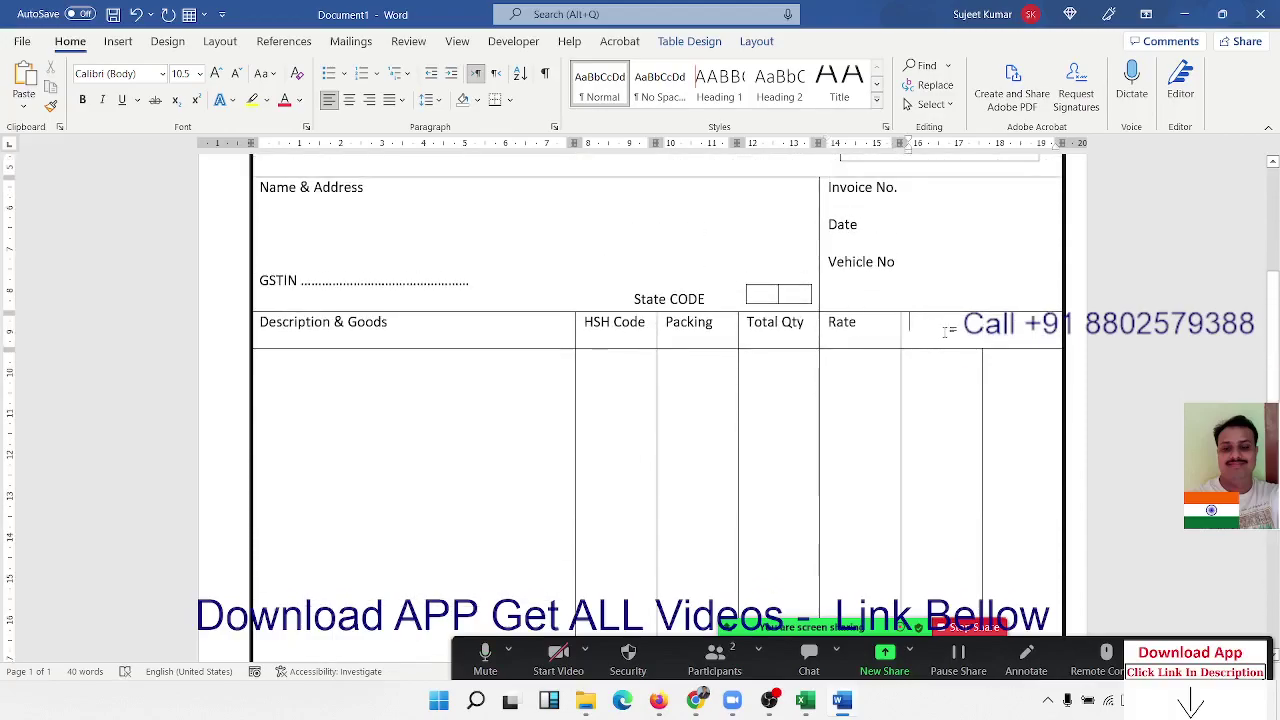
{"action": "type", "text": "Am"}
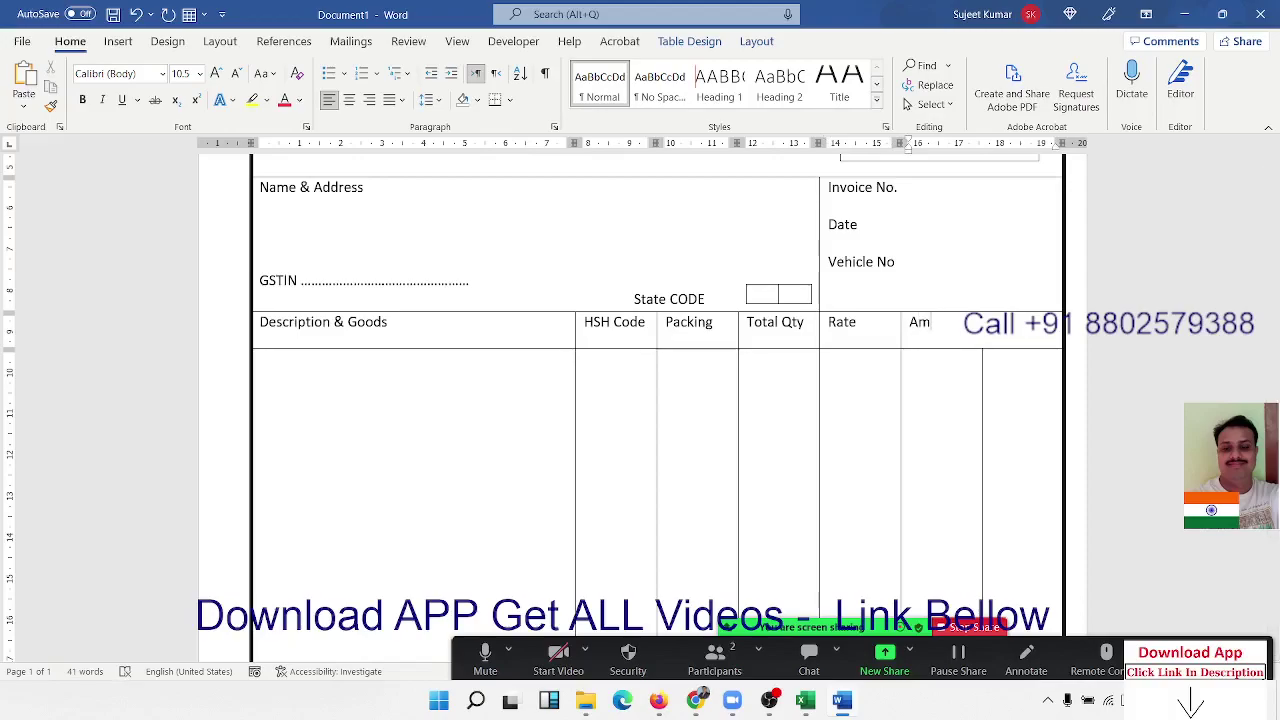
{"action": "type", "text": "ount"}
{"action": "left_click", "coordinate": [401, 404]}
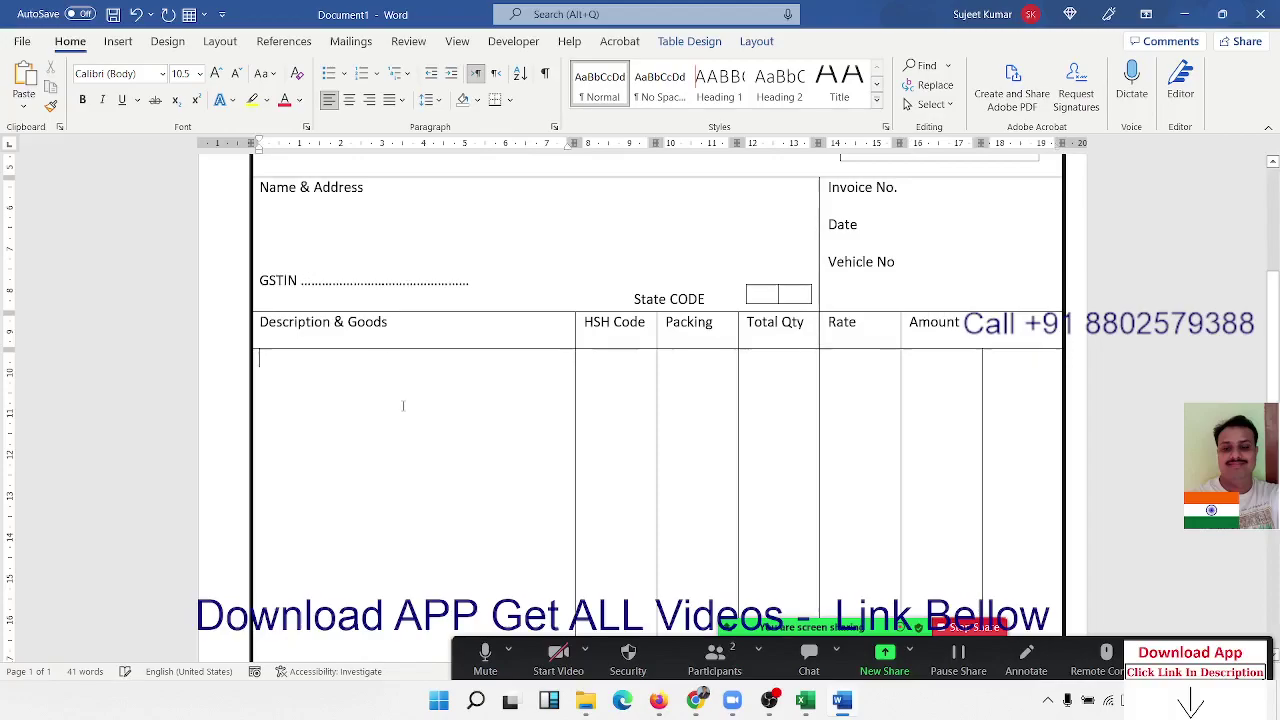
{"action": "scroll", "coordinate": [403, 405], "scroll_direction": "down", "scroll_amount": 3}
{"action": "scroll", "coordinate": [400, 408], "scroll_direction": "down", "scroll_amount": 3}
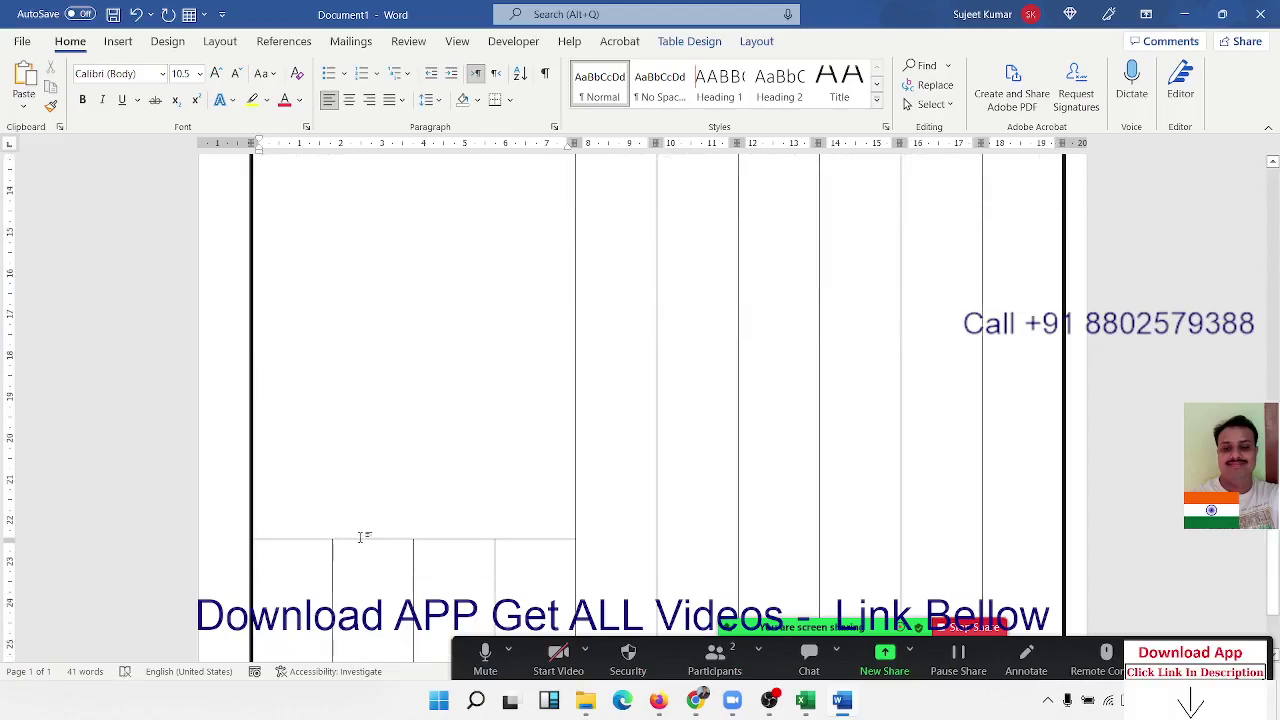
Step: Draw a horizontal row line across the lower part of the item table
{"action": "left_click", "coordinate": [118, 41]}
{"action": "left_click", "coordinate": [129, 113]}
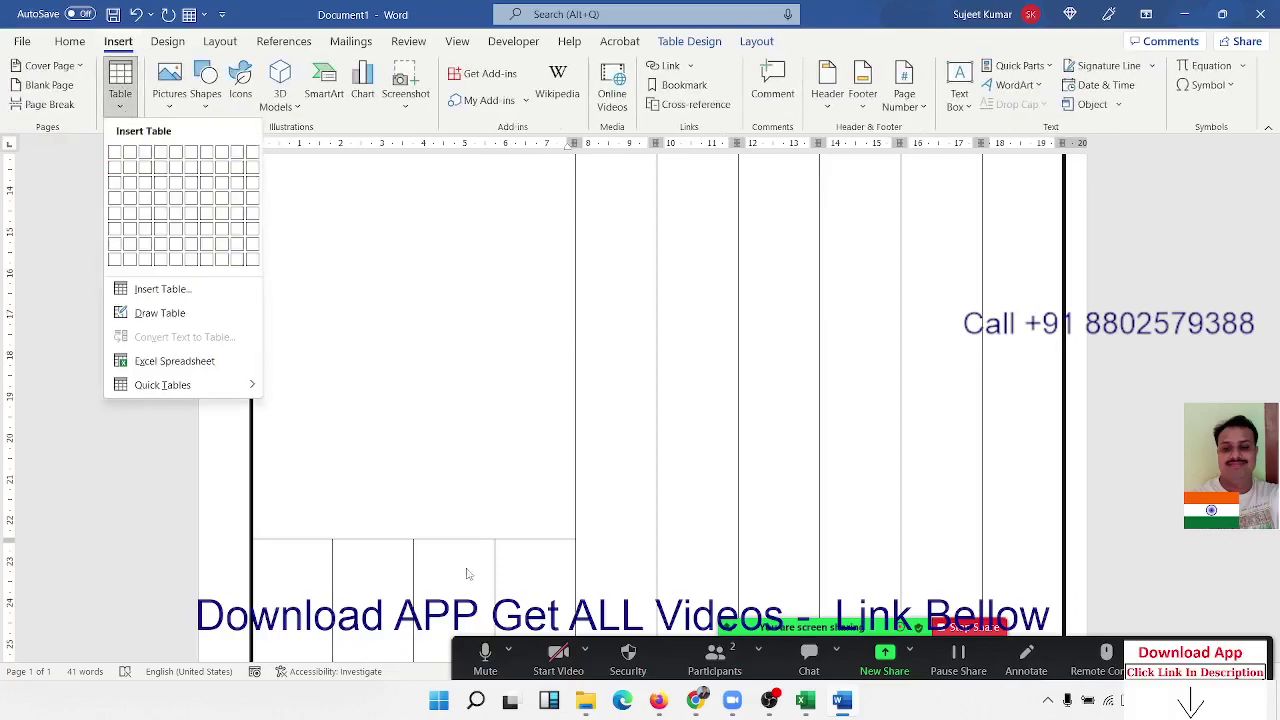
{"action": "scroll", "coordinate": [564, 550], "scroll_direction": "down", "scroll_amount": 1}
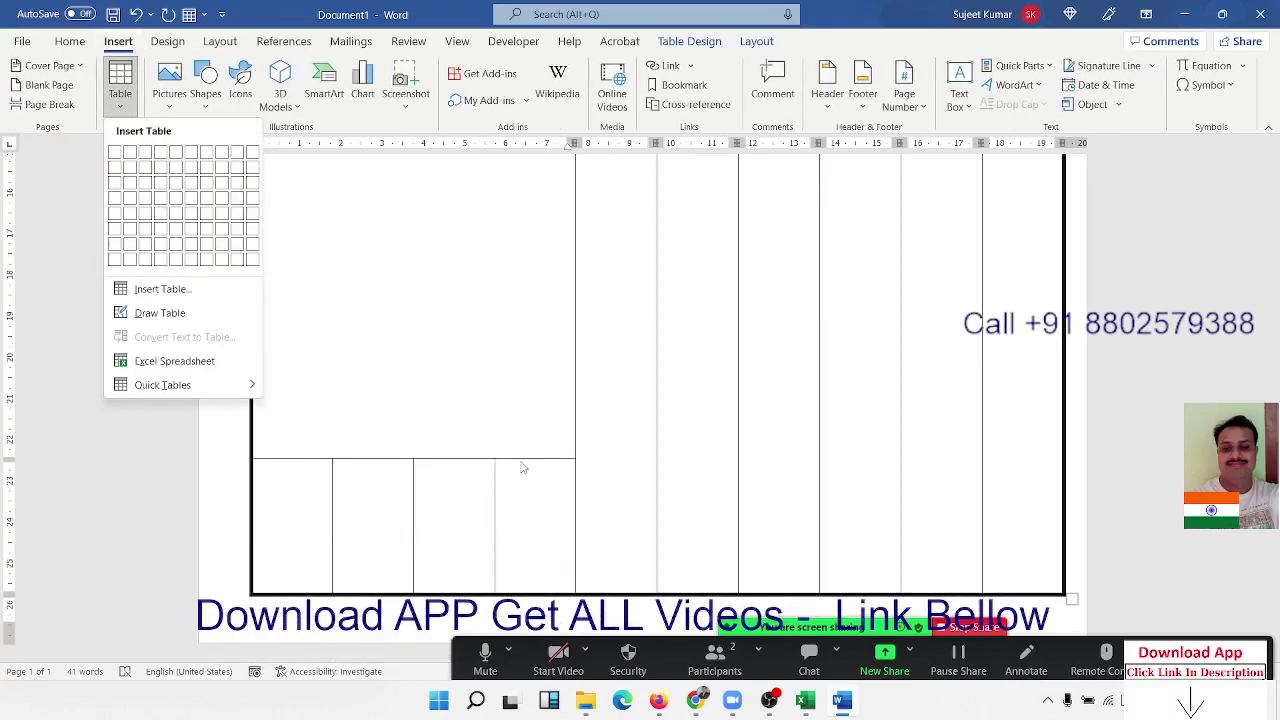
{"action": "scroll", "coordinate": [445, 394], "scroll_direction": "up", "scroll_amount": 3}
{"action": "scroll", "coordinate": [443, 394], "scroll_direction": "down", "scroll_amount": 2}
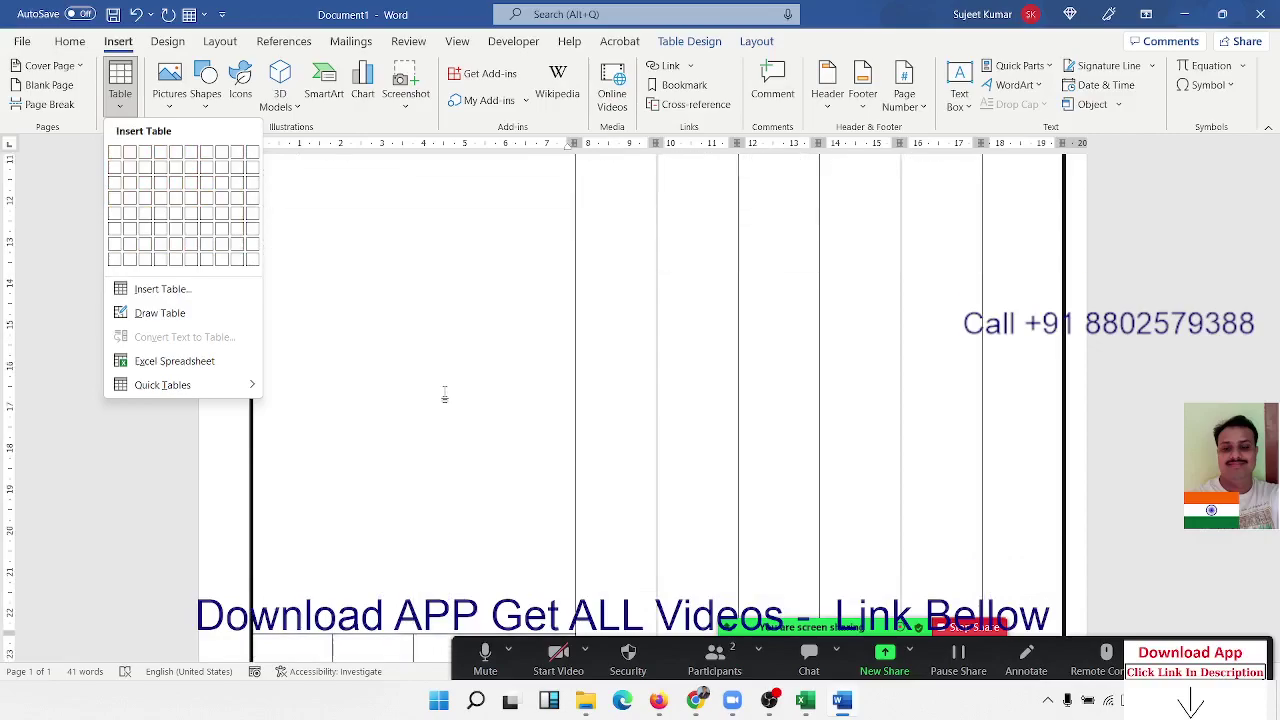
{"action": "left_click", "coordinate": [212, 316]}
{"action": "mouse_move", "coordinate": [254, 483]}
{"action": "left_mouse_down"}
{"action": "mouse_move", "coordinate": [864, 452]}
{"action": "mouse_move", "coordinate": [1064, 481]}
{"action": "left_mouse_up"}
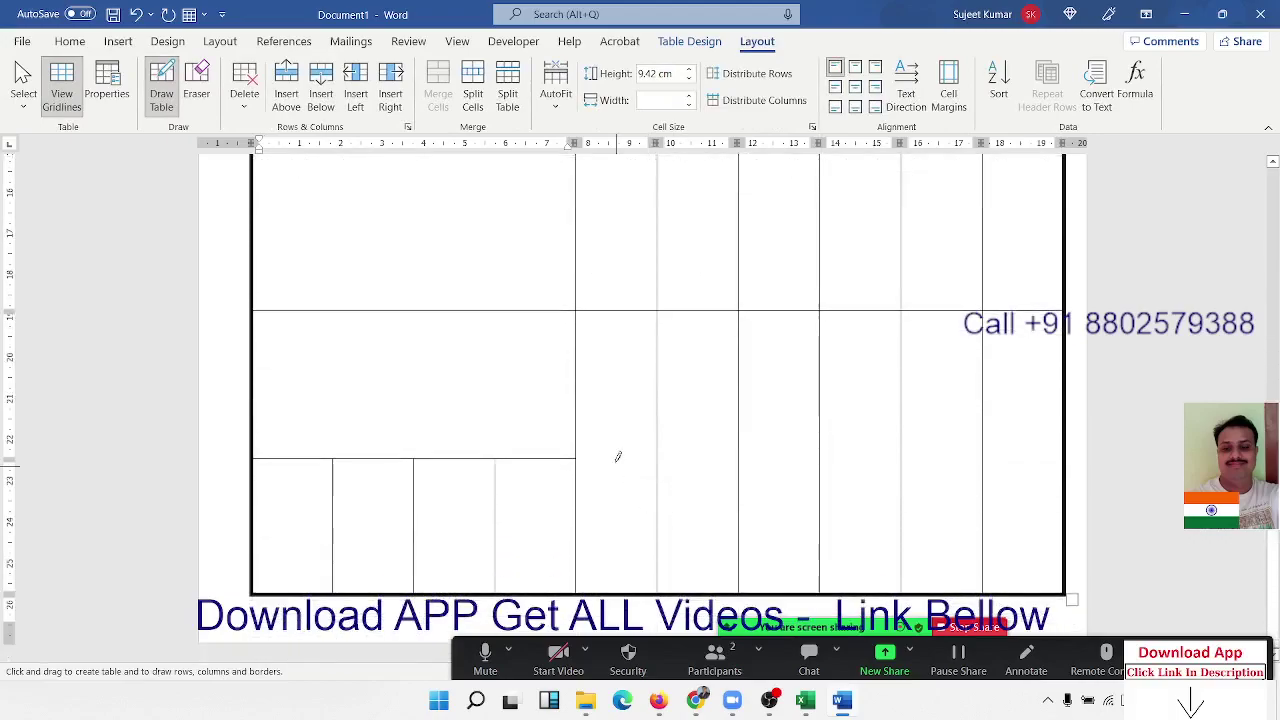
Step: Split the Rate column in two with a drawn vertical divider
{"action": "scroll", "coordinate": [719, 467], "scroll_direction": "up", "scroll_amount": 4}
{"action": "scroll", "coordinate": [894, 403], "scroll_direction": "up", "scroll_amount": 1}
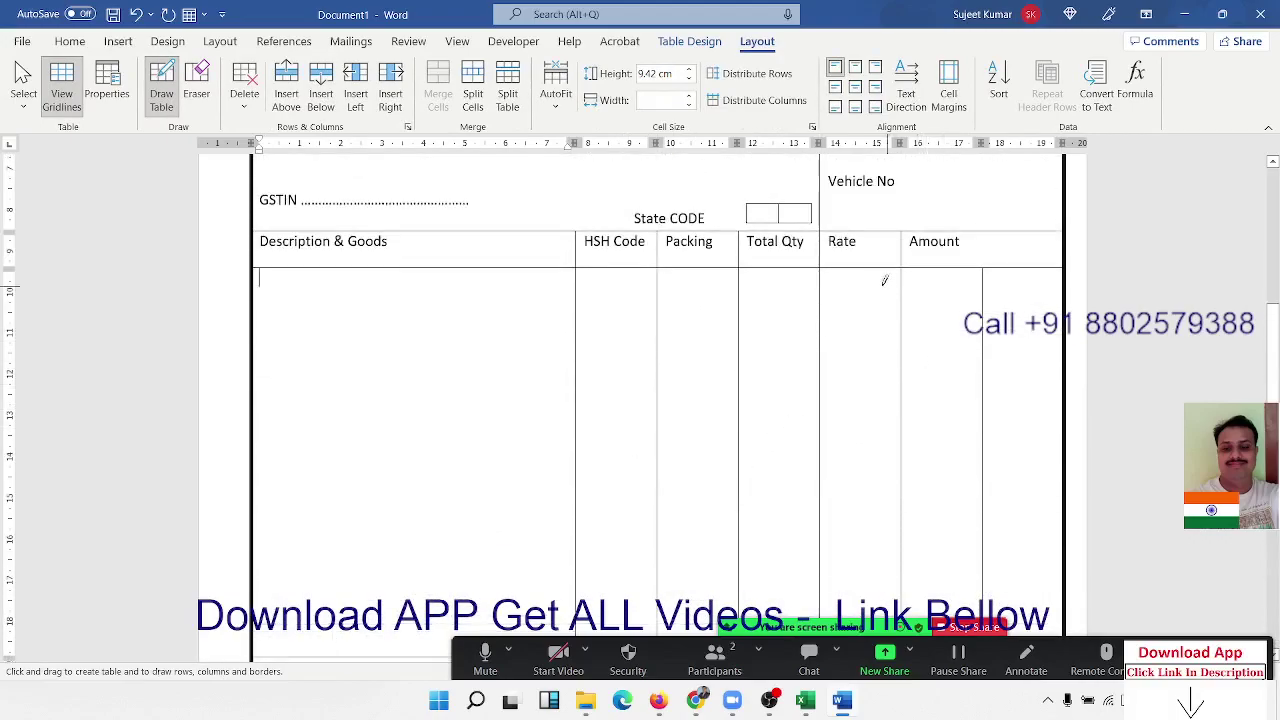
{"action": "left_click_drag", "start_coordinate": [874, 261], "coordinate": [871, 304]}
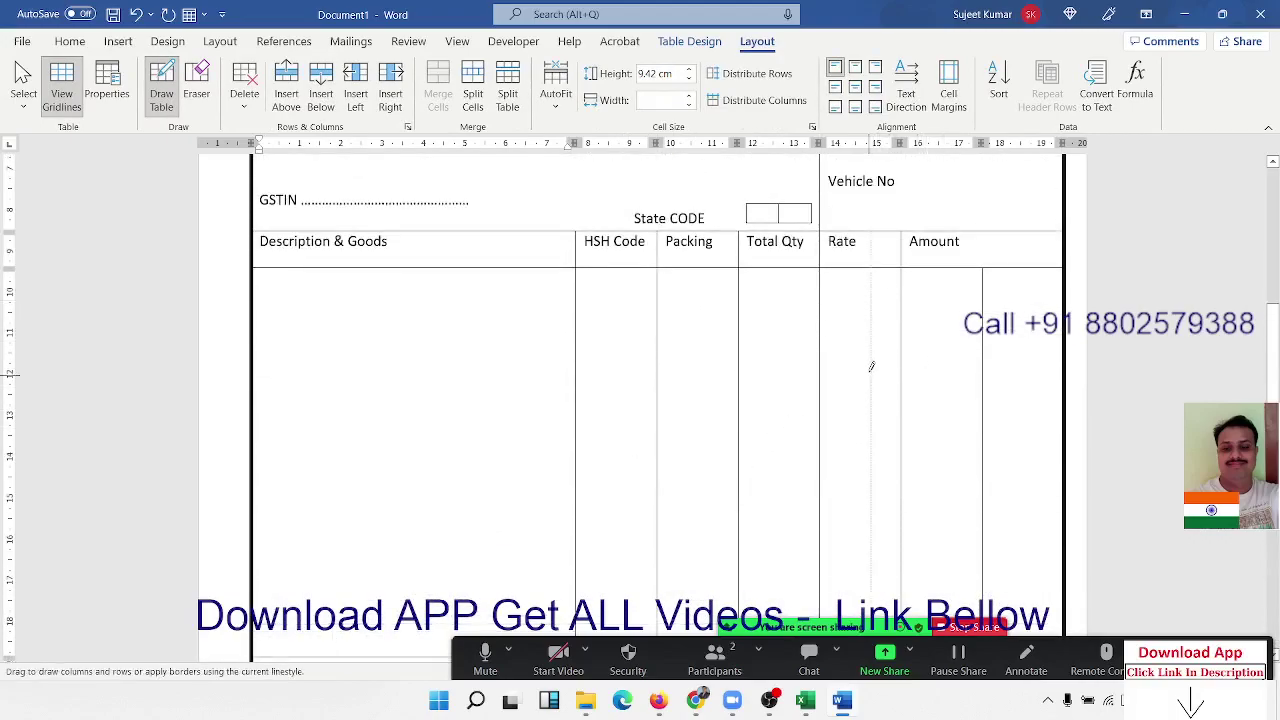
{"action": "left_click_drag", "start_coordinate": [871, 399], "coordinate": [874, 354]}
{"action": "scroll", "coordinate": [874, 354], "scroll_direction": "down", "scroll_amount": 2}
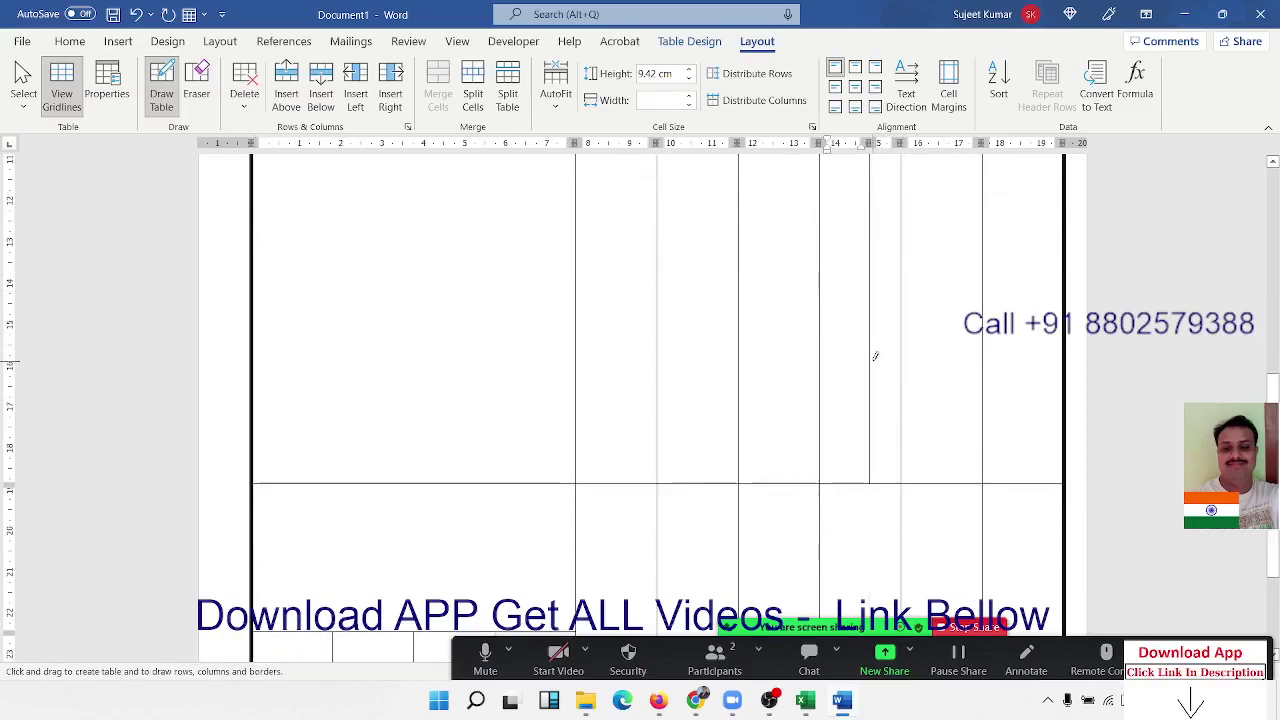
{"action": "scroll", "coordinate": [875, 356], "scroll_direction": "up", "scroll_amount": 2}
{"action": "key", "text": "ctrl+z"}
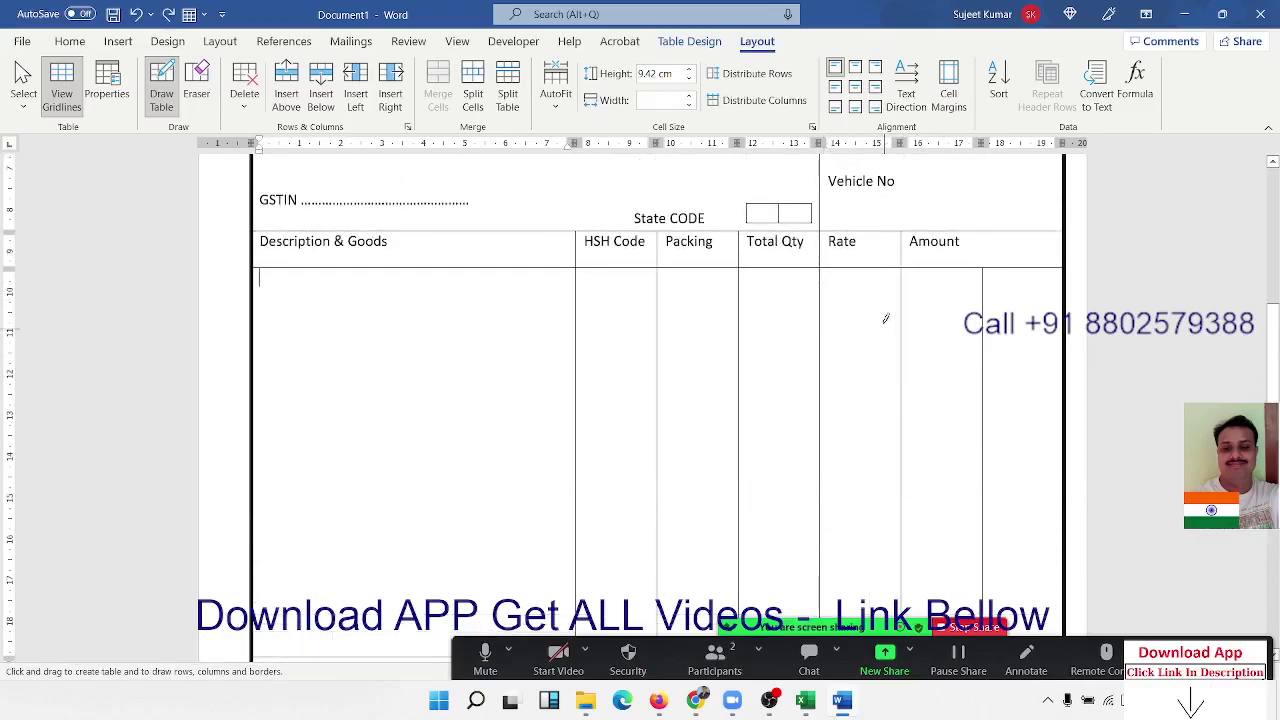
{"action": "left_click_drag", "start_coordinate": [881, 265], "coordinate": [884, 450]}
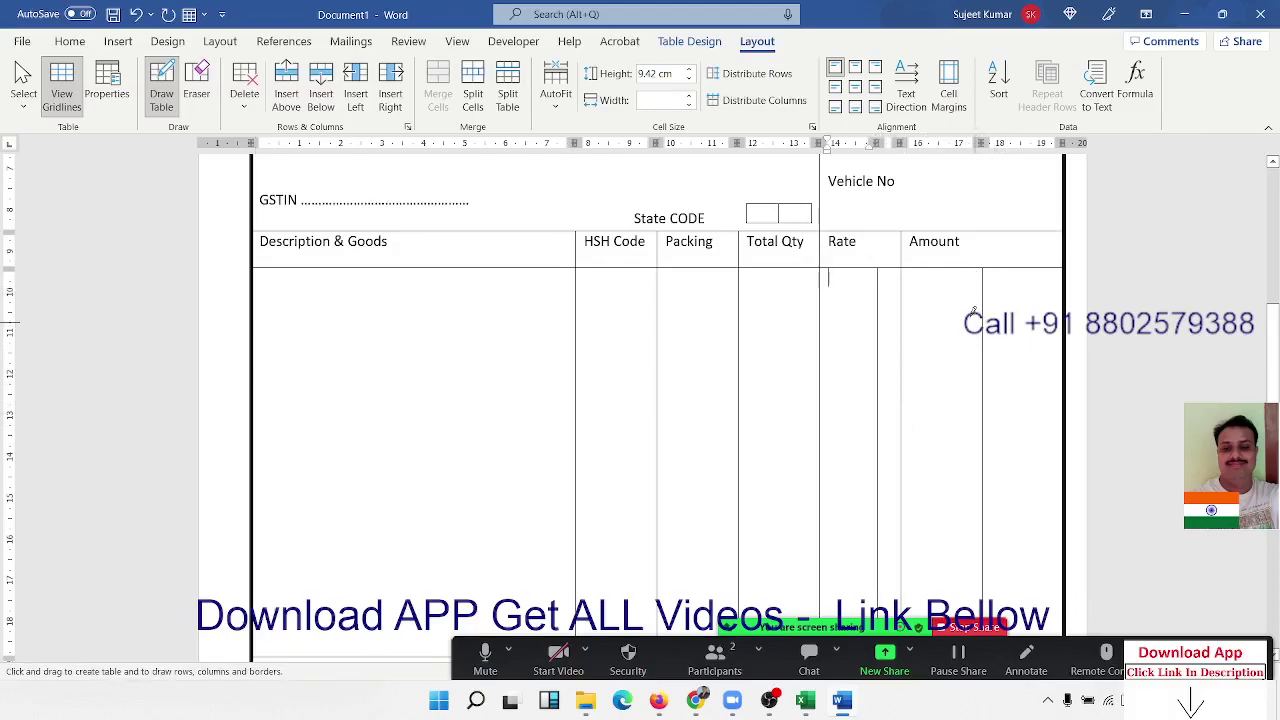
Step: Widen the Amount column by dragging its border to the right
{"action": "left_click", "coordinate": [220, 330]}
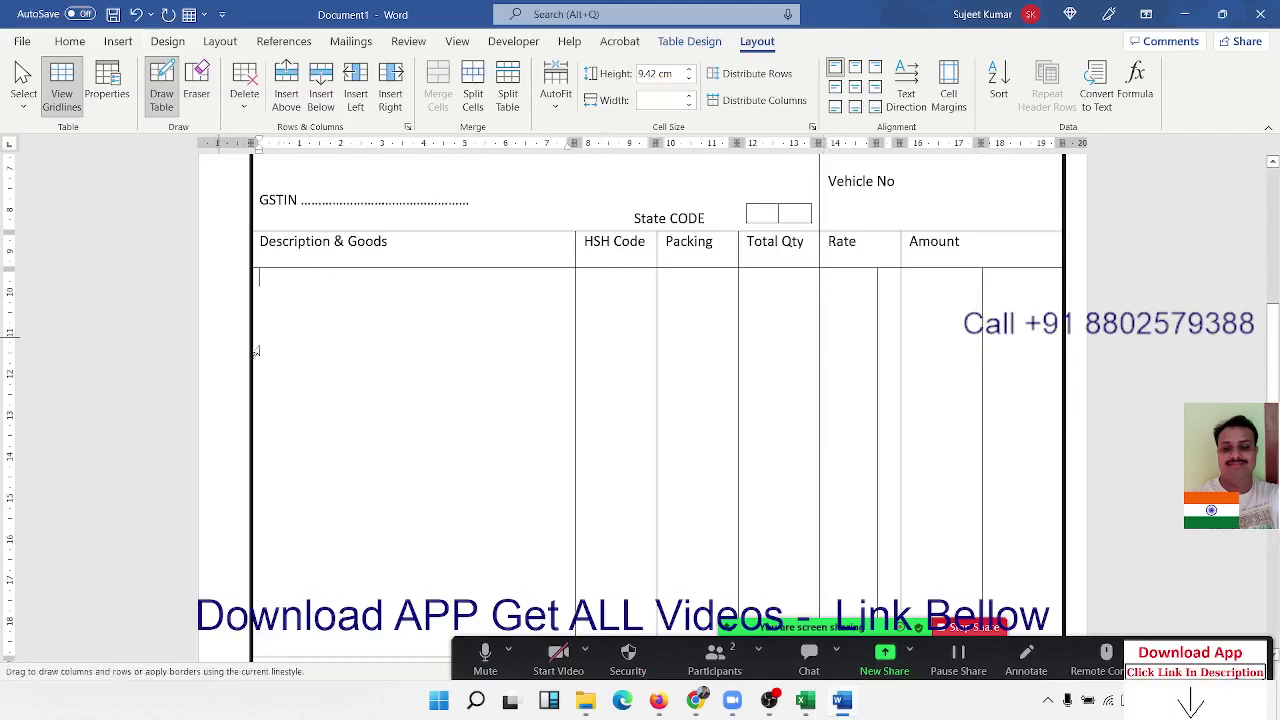
{"action": "key", "text": "Escape"}
{"action": "left_click_drag", "start_coordinate": [980, 402], "coordinate": [1025, 402]}
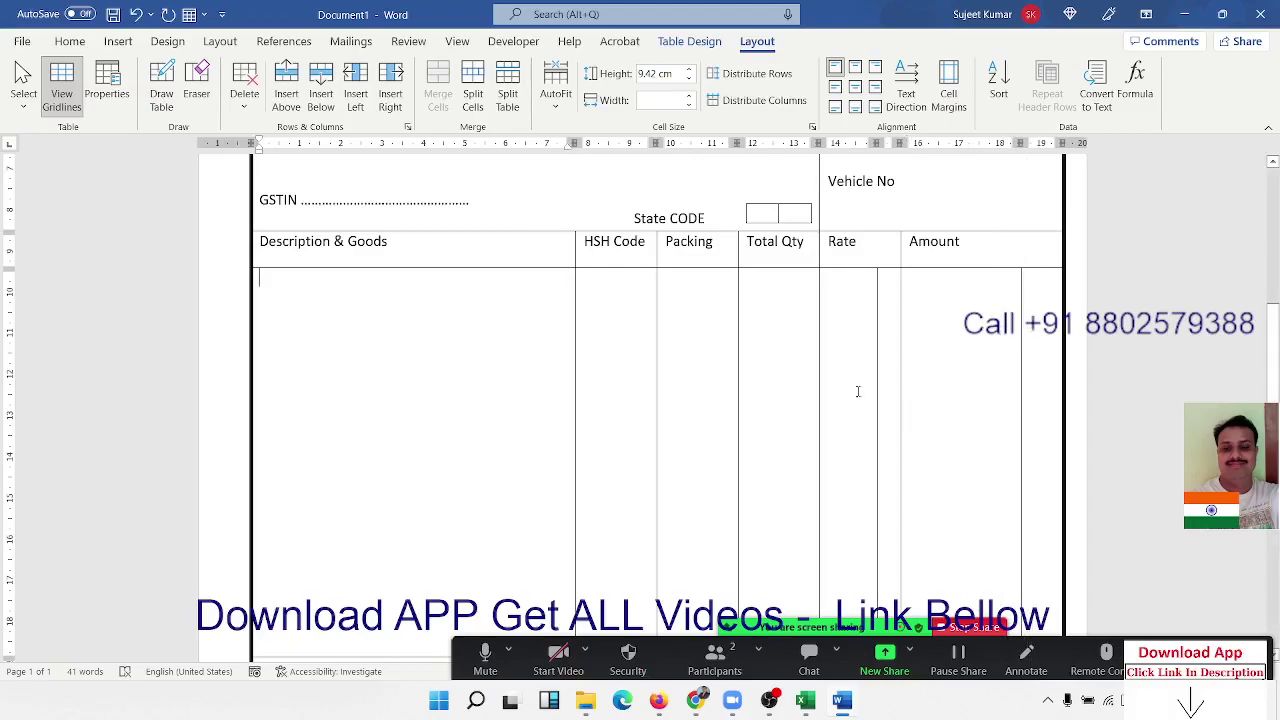
{"action": "scroll", "coordinate": [857, 391], "scroll_direction": "down", "scroll_amount": 3}
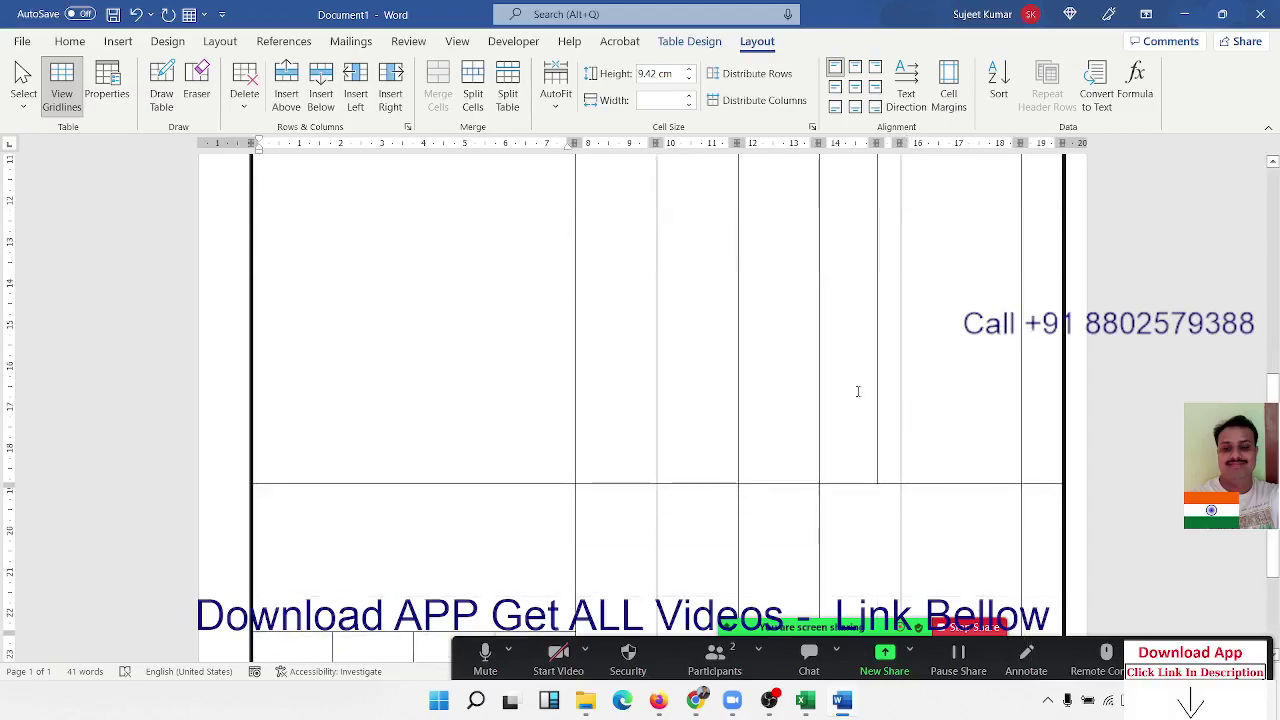
{"action": "scroll", "coordinate": [857, 391], "scroll_direction": "down", "scroll_amount": 3}
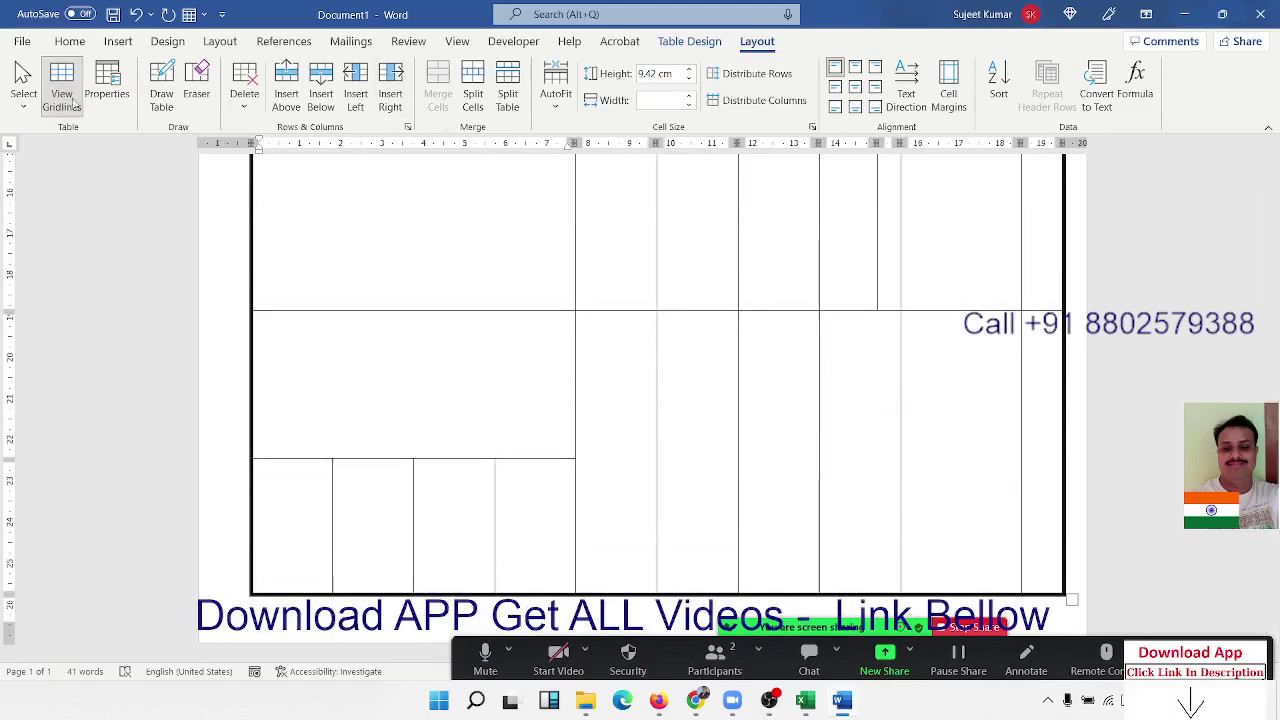
Step: Draw a row line from the HSH Code column to the table's right border
{"action": "left_click", "coordinate": [119, 42]}
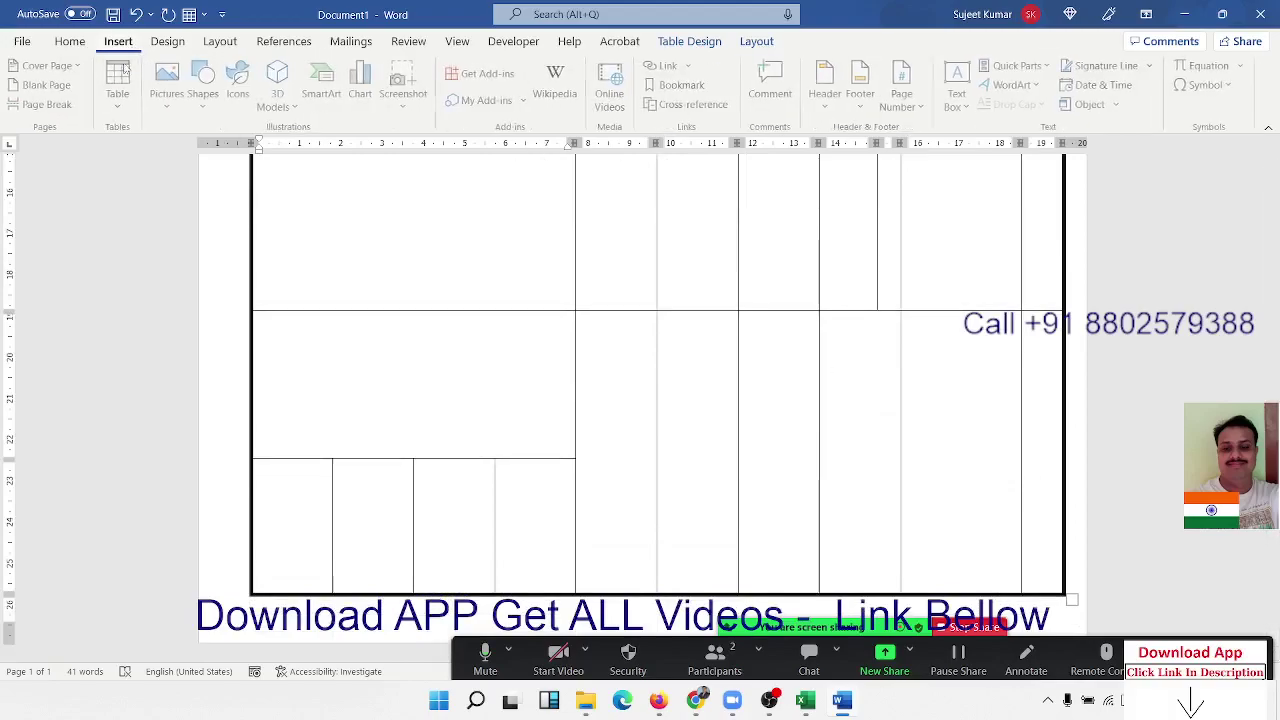
{"action": "left_click", "coordinate": [120, 85]}
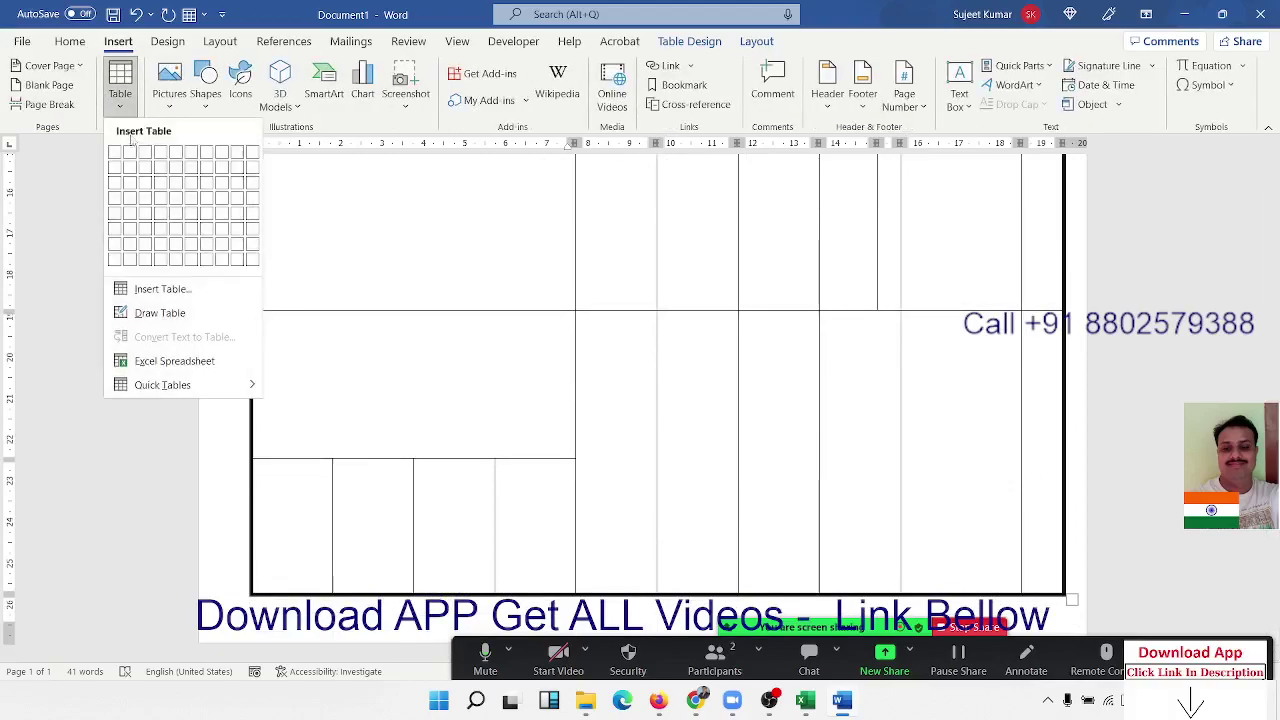
{"action": "left_click", "coordinate": [155, 312]}
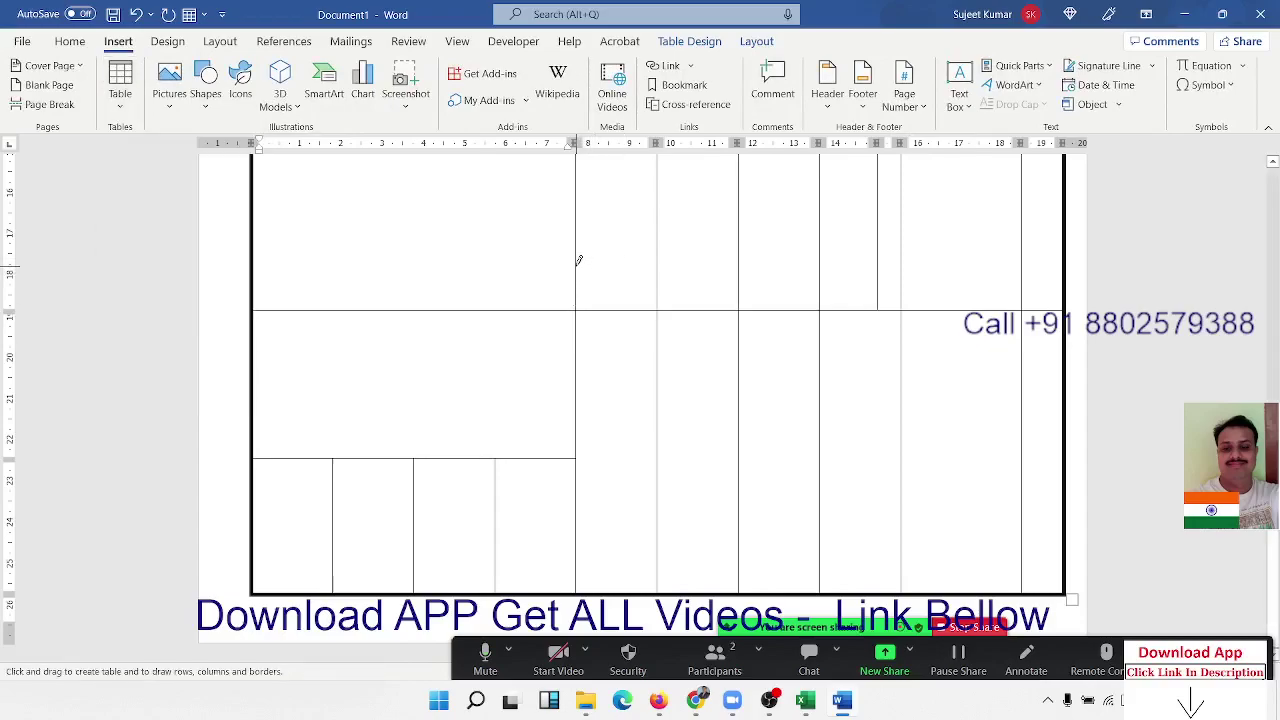
{"action": "left_click_drag", "start_coordinate": [578, 260], "coordinate": [1040, 255]}
{"action": "scroll", "coordinate": [831, 343], "scroll_direction": "up", "scroll_amount": 3}
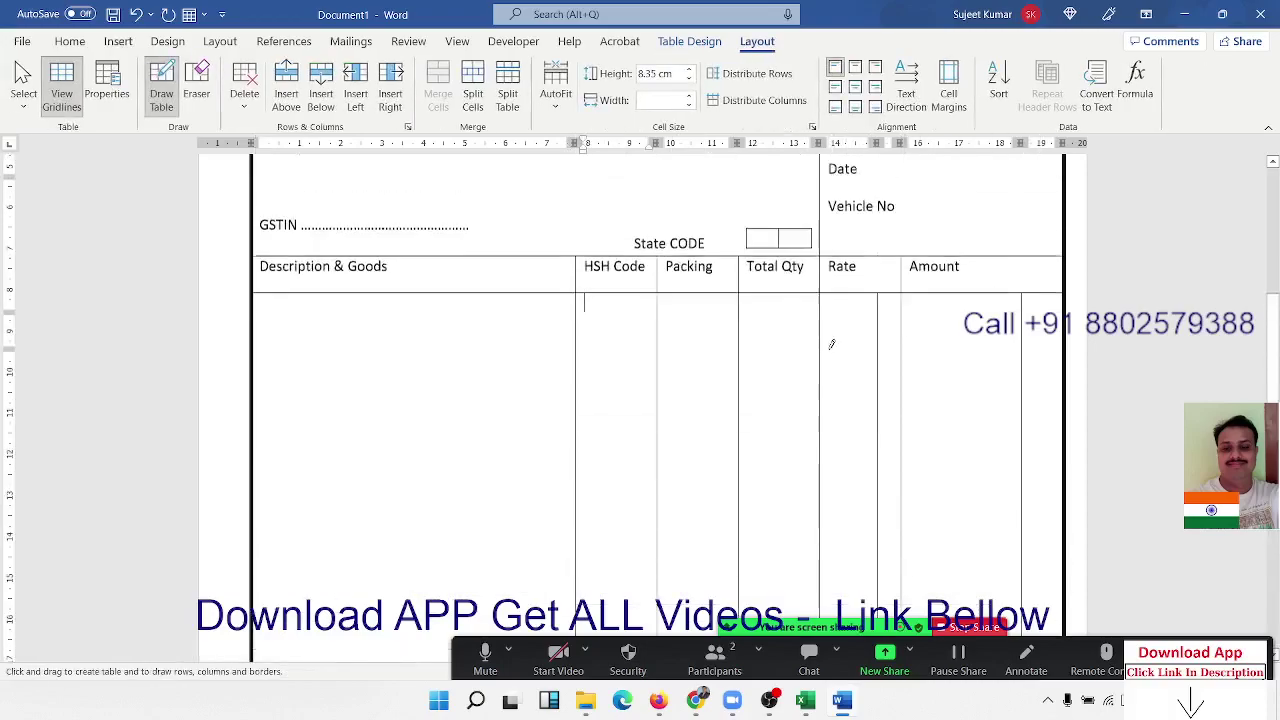
{"action": "scroll", "coordinate": [831, 343], "scroll_direction": "down", "scroll_amount": 3}
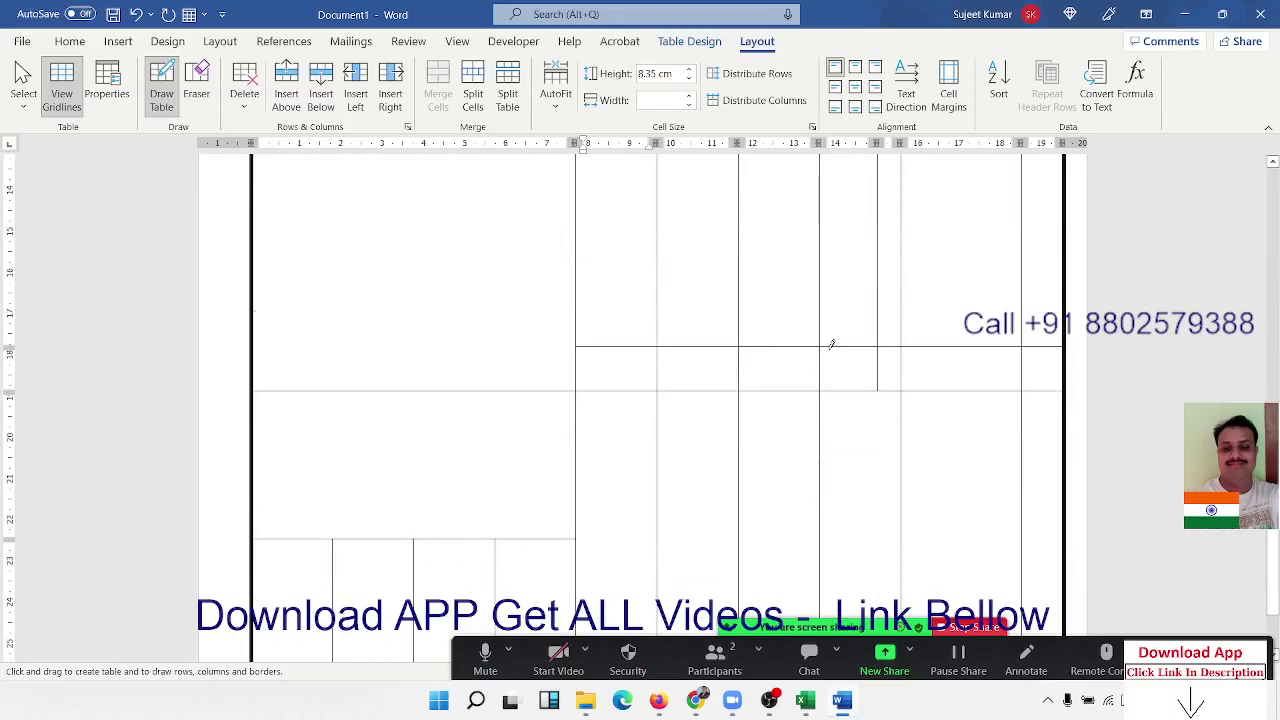
{"action": "scroll", "coordinate": [831, 343], "scroll_direction": "down", "scroll_amount": 1}
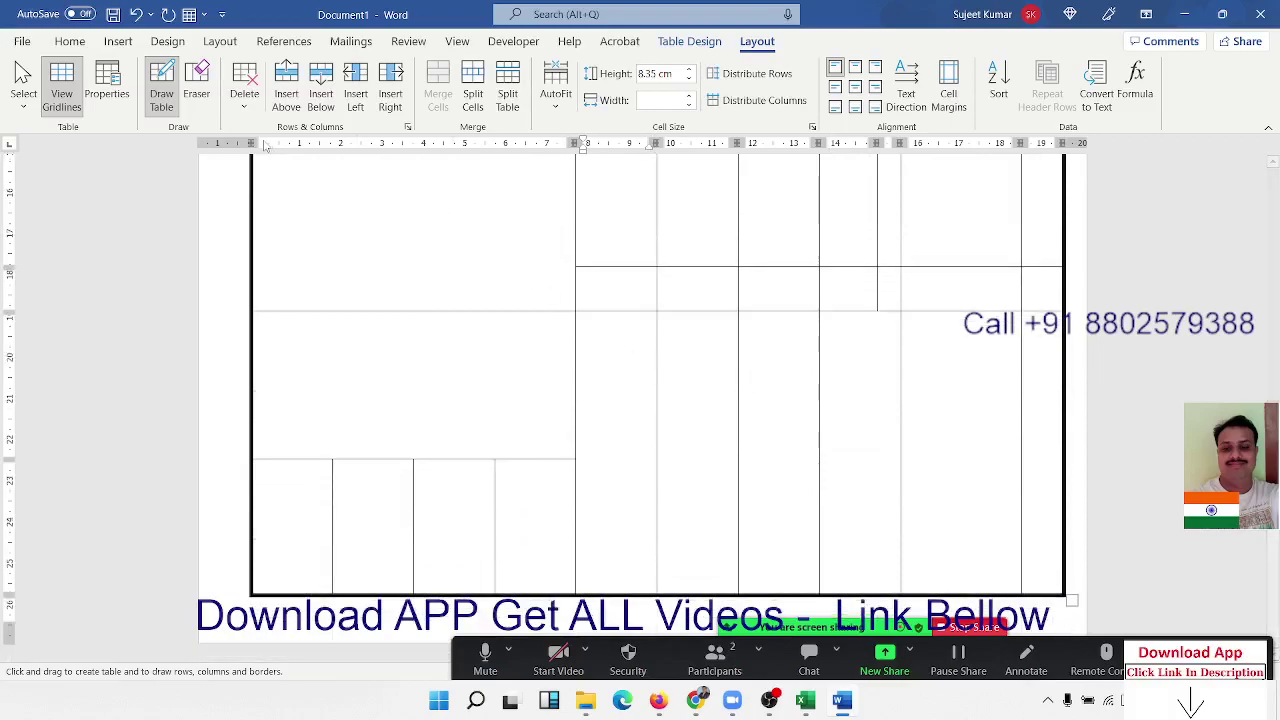
Step: Select the cells along the new row and check the context menu for merging, without merging
{"action": "left_click", "coordinate": [70, 41]}
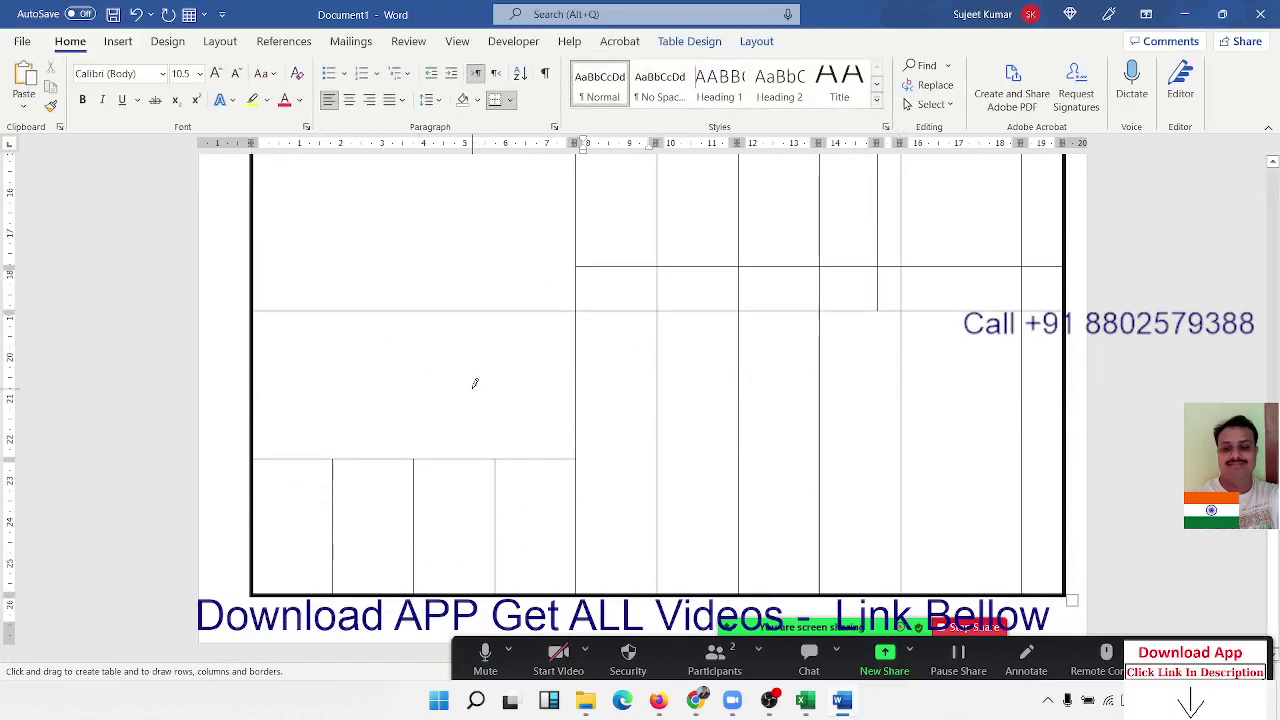
{"action": "key", "text": "Escape"}
{"action": "left_click_drag", "start_coordinate": [500, 406], "coordinate": [730, 540]}
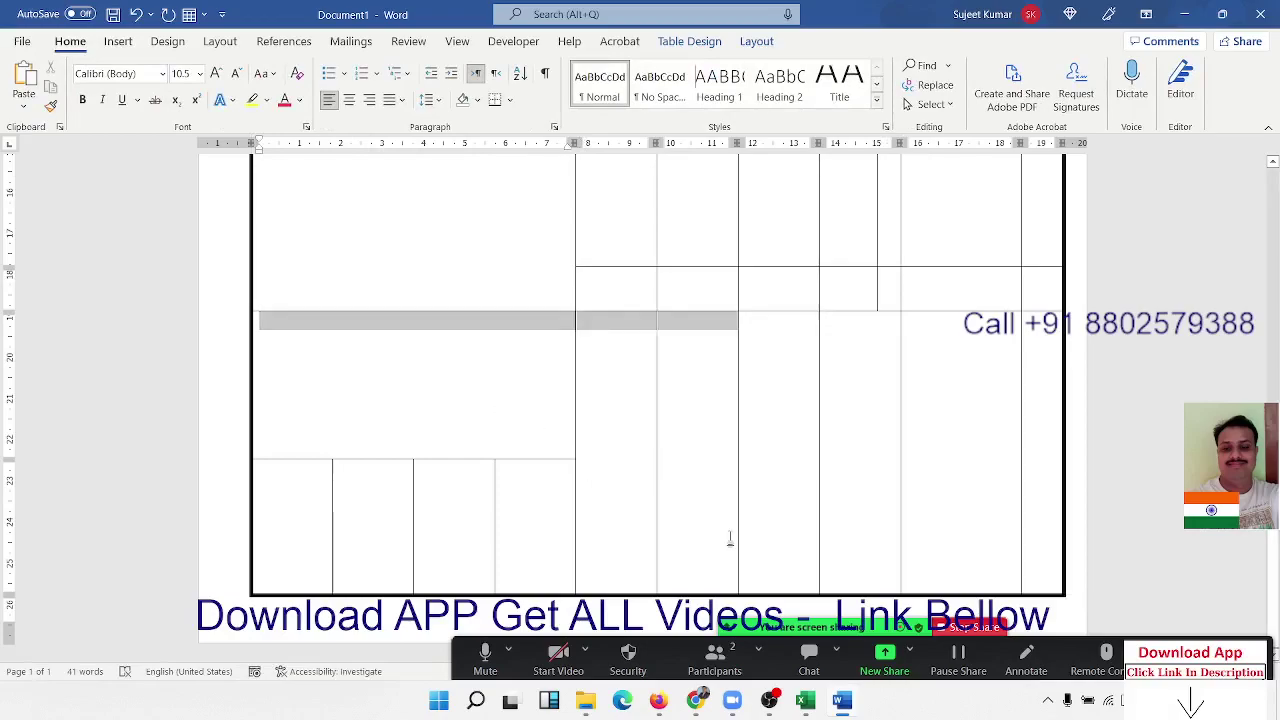
{"action": "left_click_drag", "start_coordinate": [730, 540], "coordinate": [850, 550]}
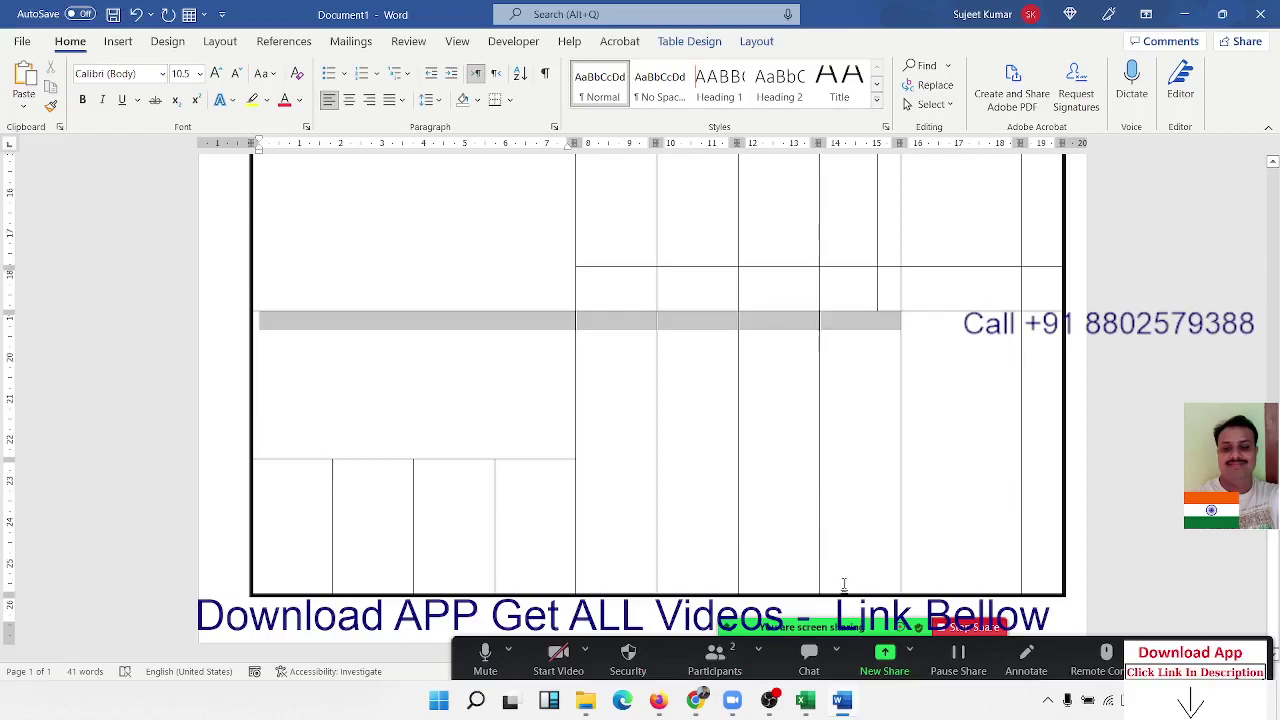
{"action": "left_click_drag", "start_coordinate": [844, 584], "coordinate": [844, 584]}
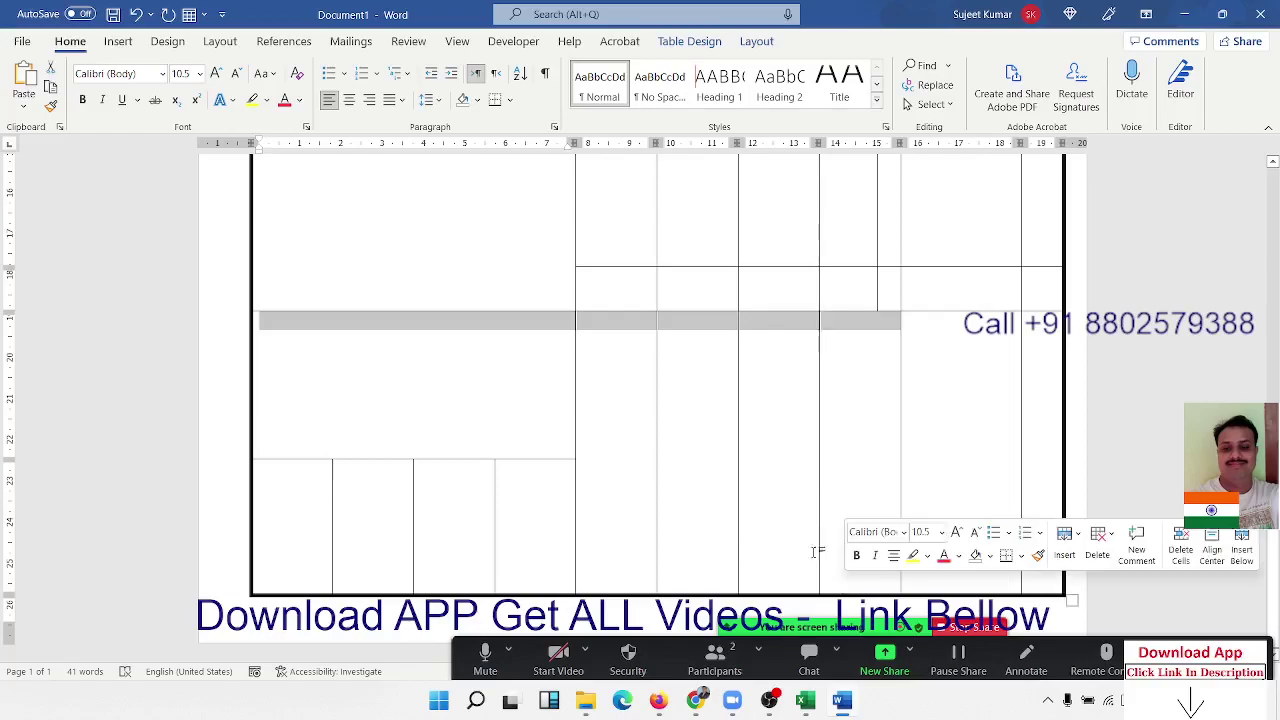
{"action": "right_click", "coordinate": [434, 331]}
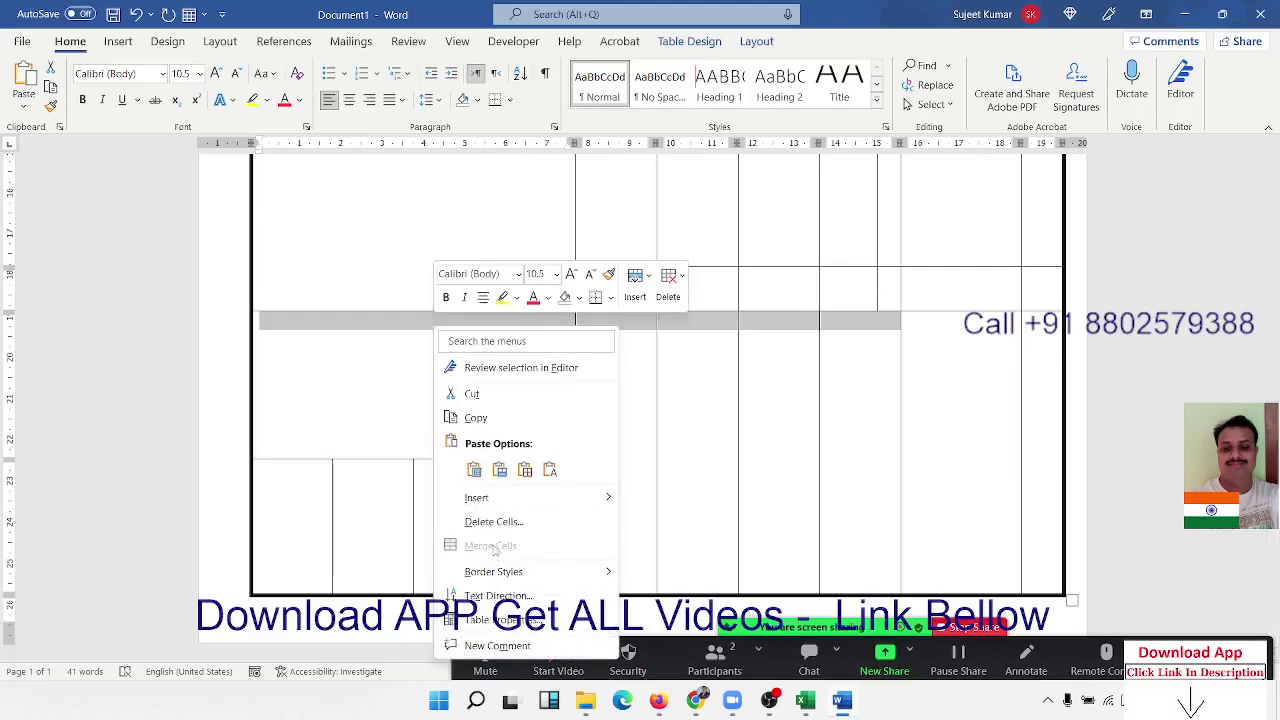
{"action": "left_click", "coordinate": [306, 323]}
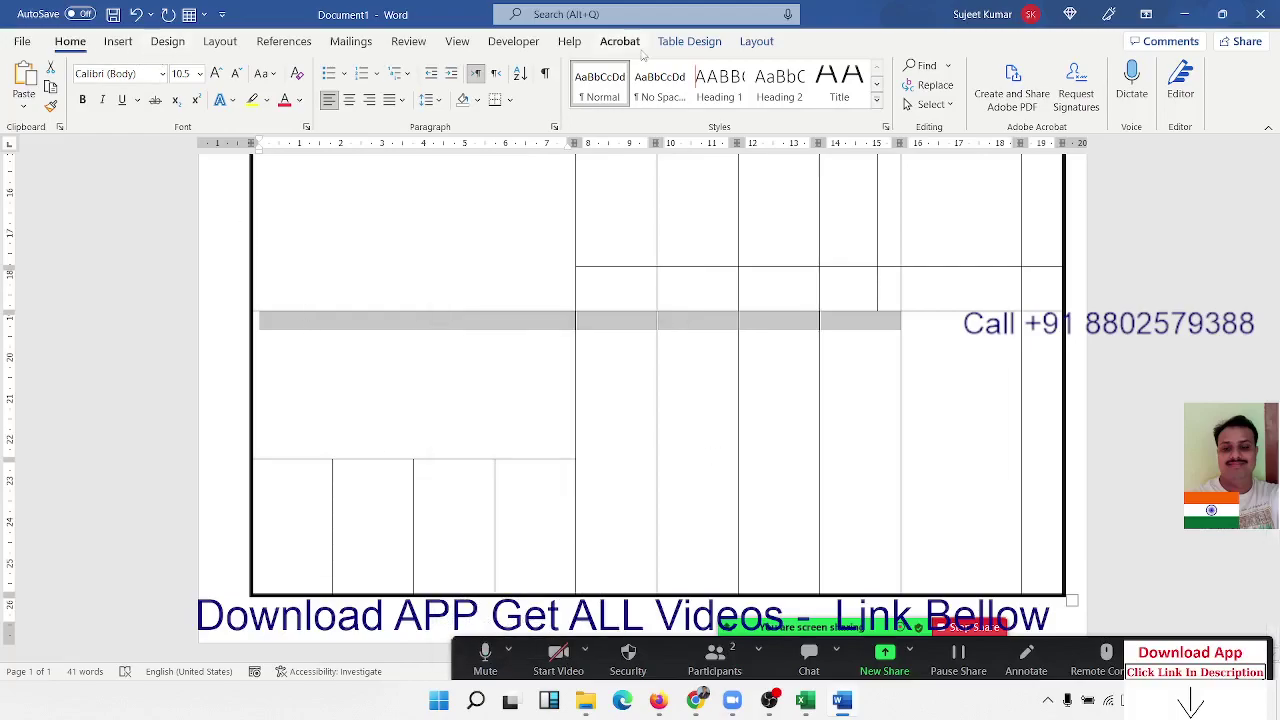
Step: Erase the borders around the grey row below the item rows
{"action": "left_click", "coordinate": [757, 42]}
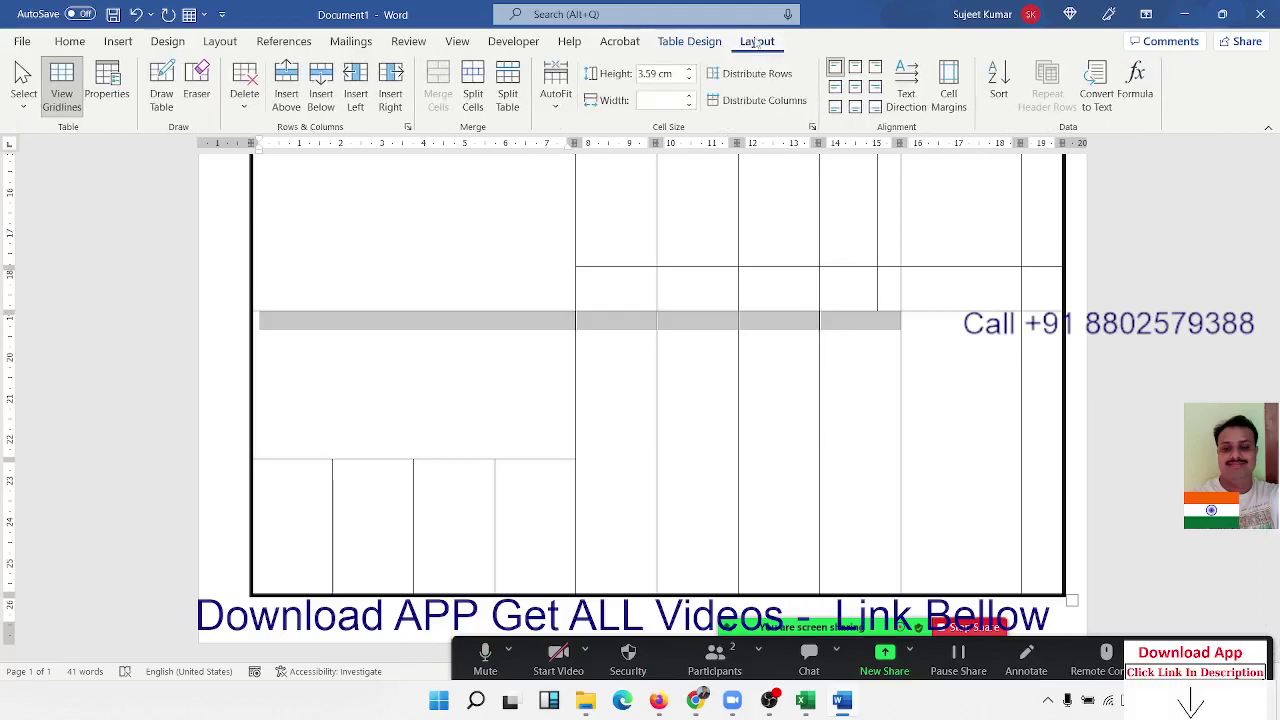
{"action": "left_click", "coordinate": [196, 85]}
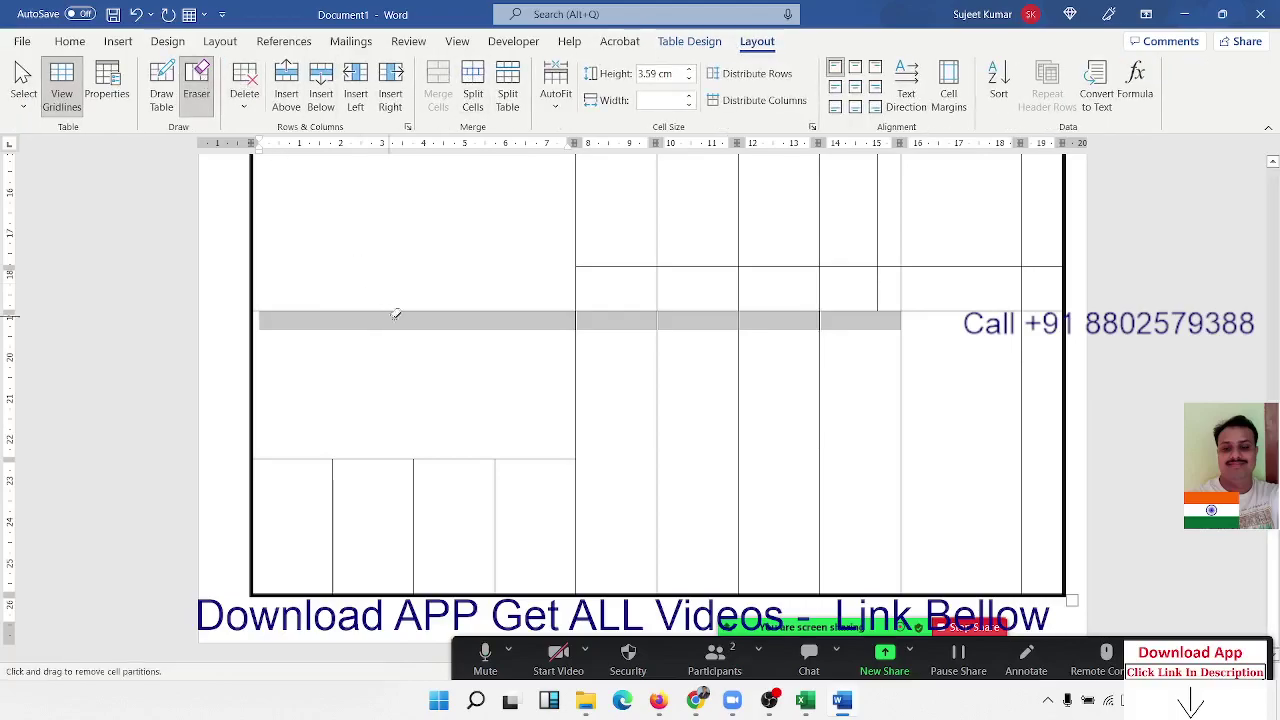
{"action": "mouse_move", "coordinate": [541, 366]}
{"action": "left_mouse_down"}
{"action": "mouse_move", "coordinate": [895, 367]}
{"action": "mouse_move", "coordinate": [871, 374]}
{"action": "left_mouse_up"}
{"action": "scroll", "coordinate": [871, 374], "scroll_direction": "up", "scroll_amount": 5}
{"action": "scroll", "coordinate": [697, 423], "scroll_direction": "down", "scroll_amount": 5}
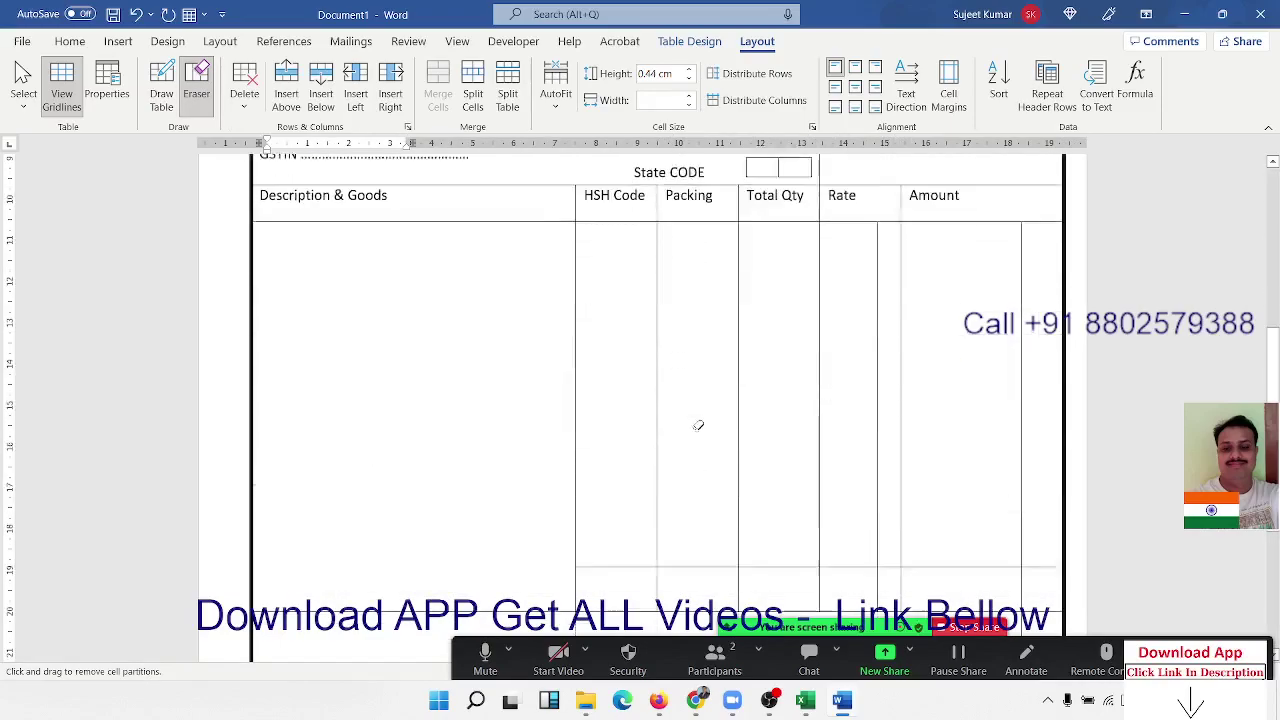
Step: Erase the remaining vertical and horizontal borders in the lower-left section
{"action": "left_click_drag", "start_coordinate": [478, 433], "coordinate": [476, 505]}
{"action": "left_click_drag", "start_coordinate": [313, 515], "coordinate": [591, 523]}
{"action": "scroll", "coordinate": [457, 466], "scroll_direction": "up", "scroll_amount": 5}
{"action": "scroll", "coordinate": [443, 477], "scroll_direction": "down", "scroll_amount": 5}
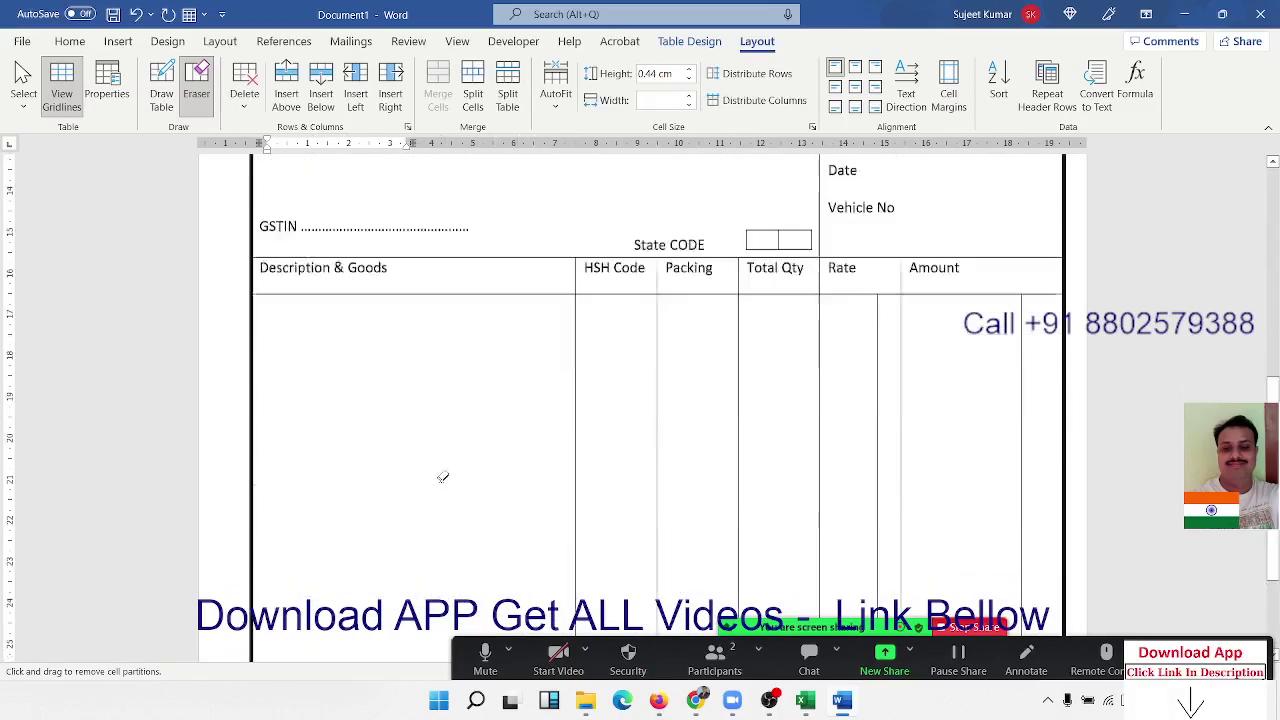
{"action": "mouse_move", "coordinate": [424, 452]}
{"action": "left_mouse_down"}
{"action": "mouse_move", "coordinate": [423, 478]}
{"action": "mouse_move", "coordinate": [592, 463]}
{"action": "left_mouse_up"}
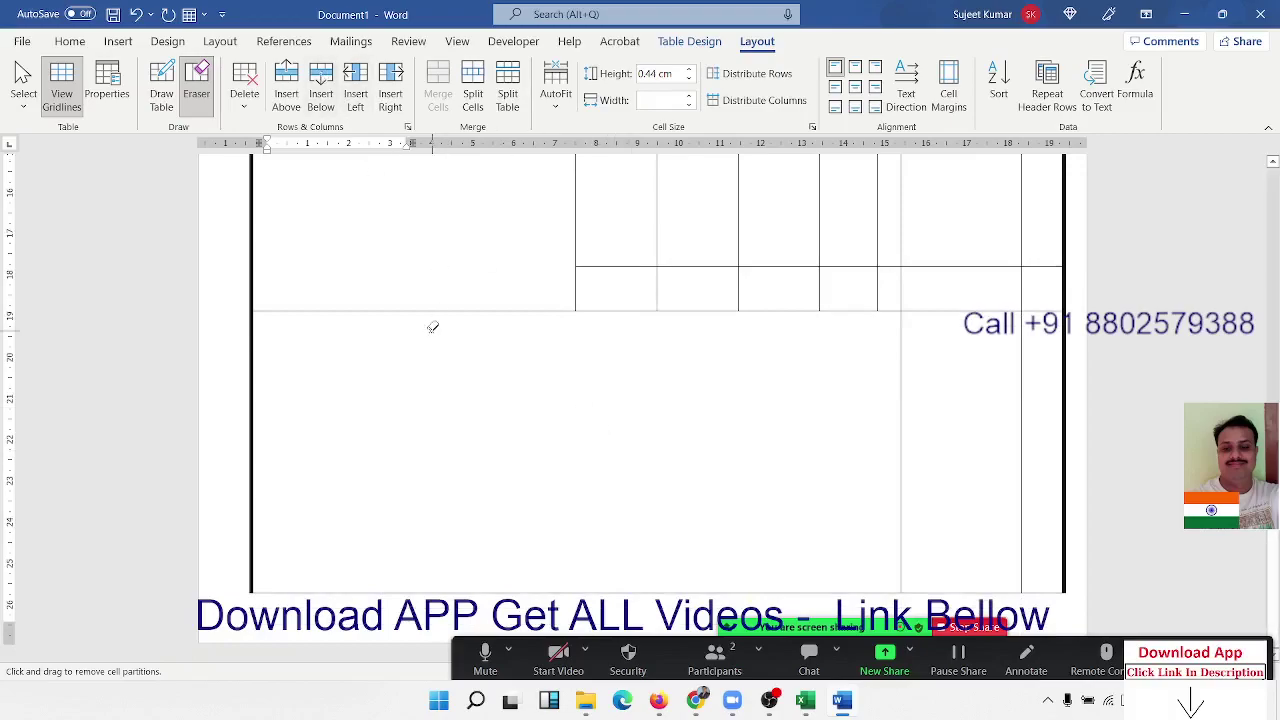
{"action": "scroll", "coordinate": [314, 322], "scroll_direction": "up", "scroll_amount": 5}
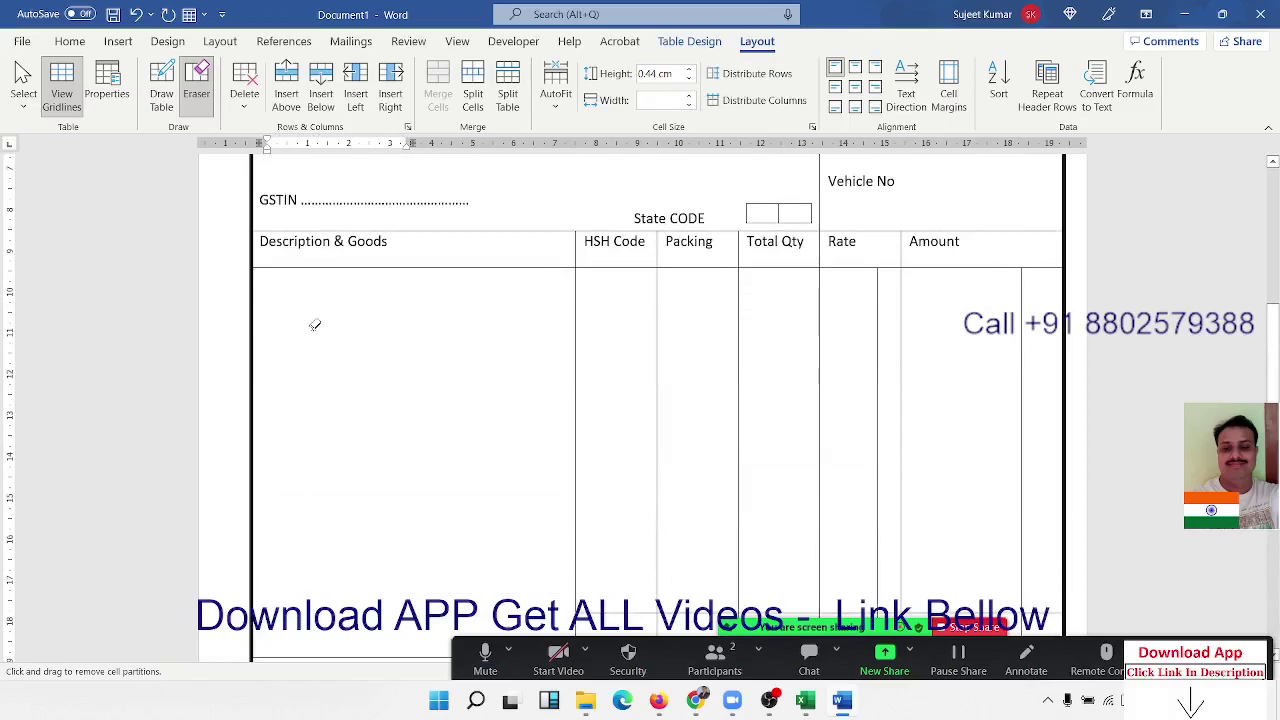
{"action": "scroll", "coordinate": [320, 322], "scroll_direction": "down", "scroll_amount": 2}
{"action": "scroll", "coordinate": [320, 322], "scroll_direction": "down", "scroll_amount": 3}
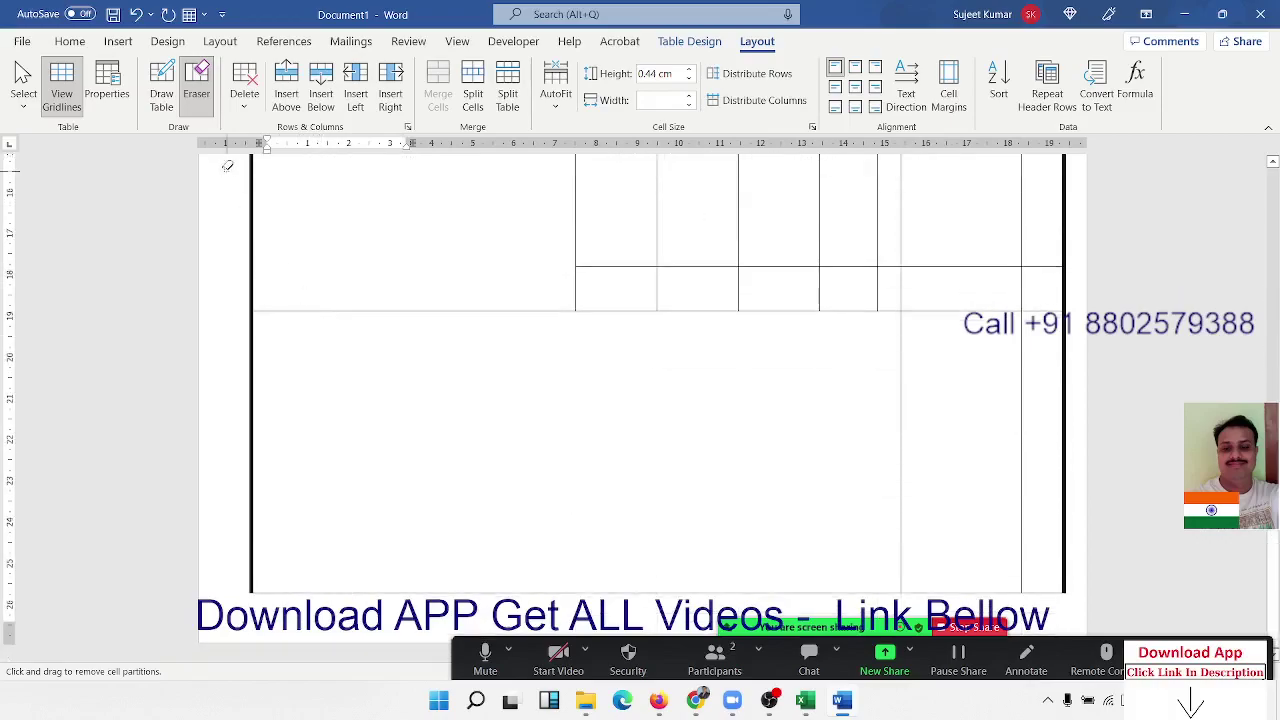
{"action": "left_click", "coordinate": [80, 46]}
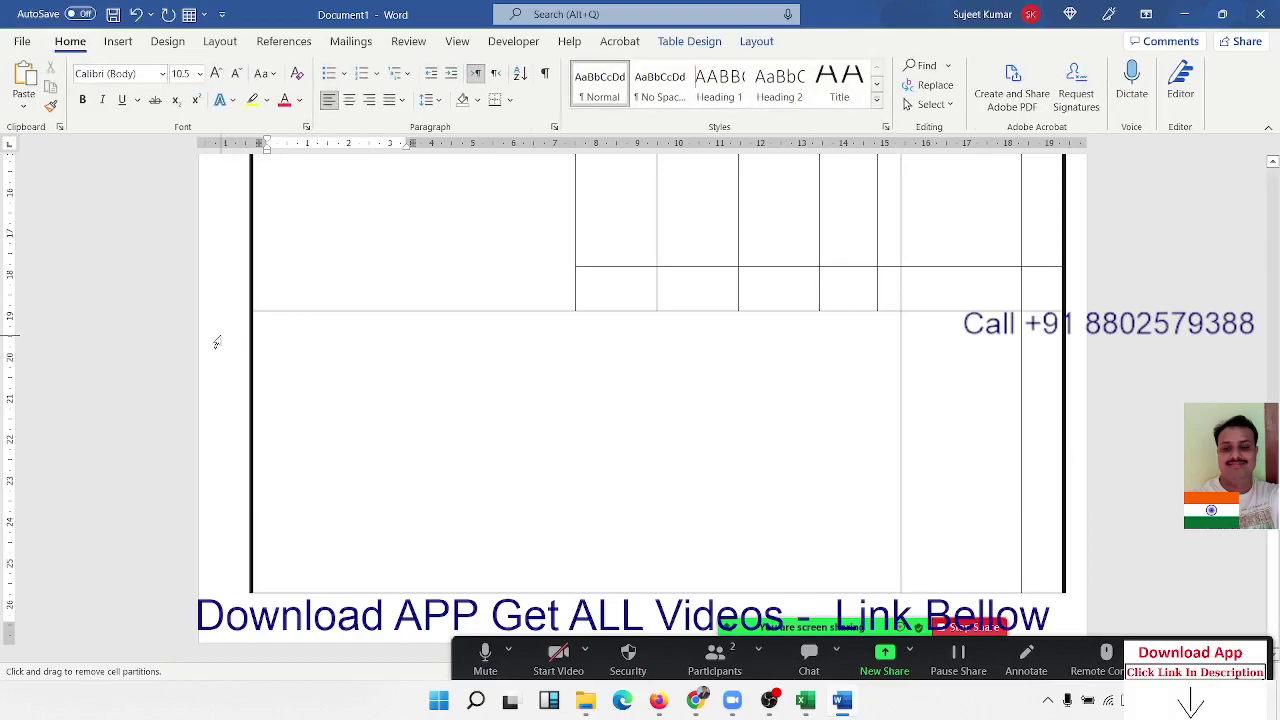
Step: Type 'Invoice Value in Words Ra' followed by two underscore fill-in lines
{"action": "left_click", "coordinate": [298, 377]}
{"action": "left_click", "coordinate": [302, 362]}
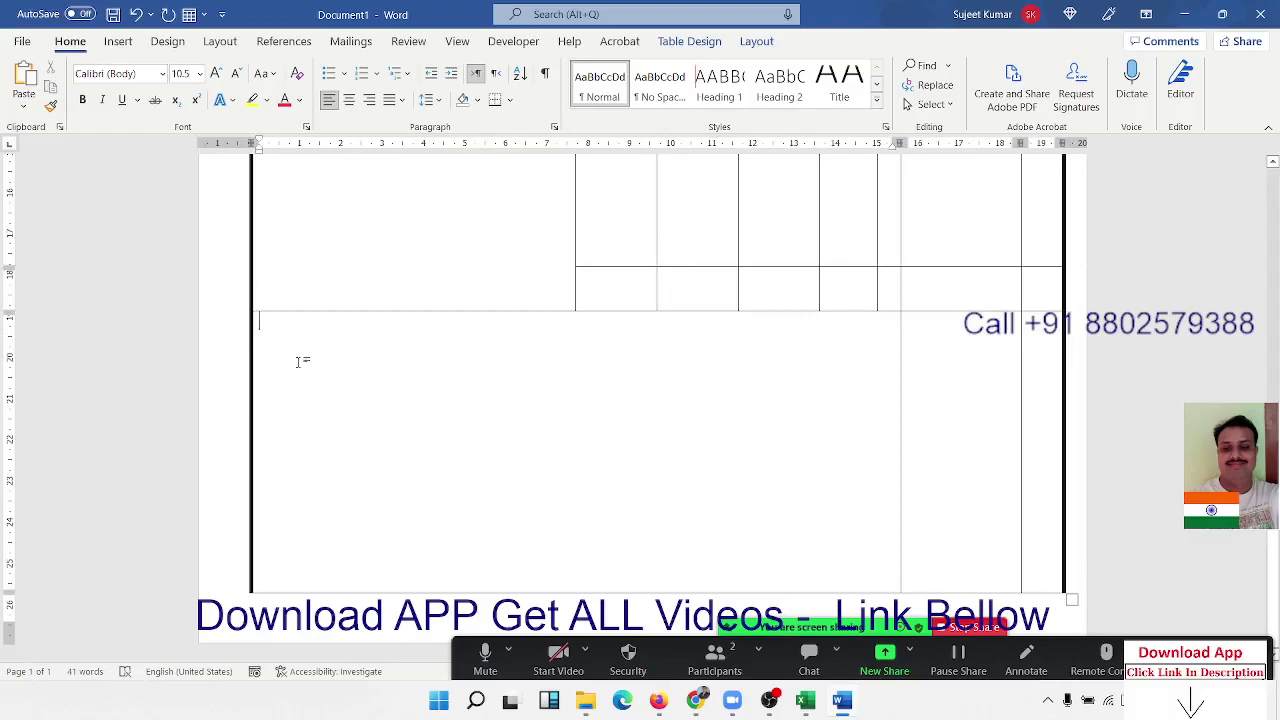
{"action": "key", "text": "Return"}
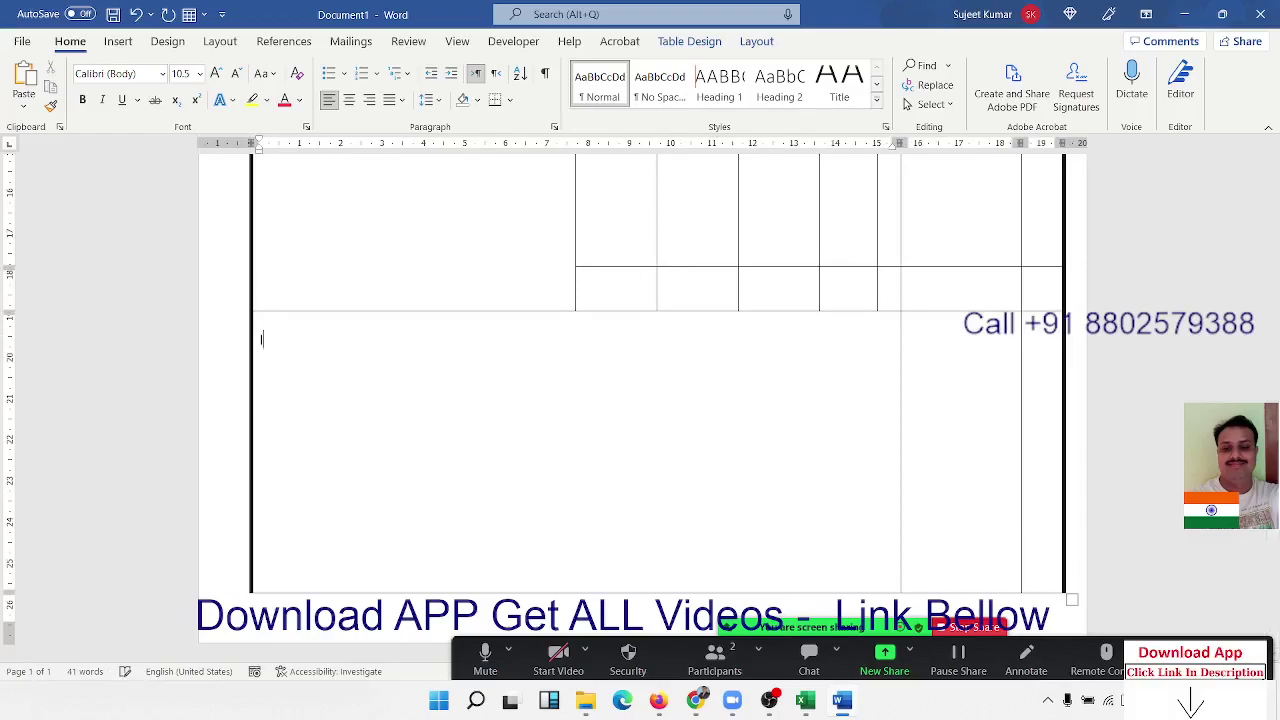
{"action": "type", "text": "Invoice "}
{"action": "type", "text": "Valu"}
{"action": "type", "text": "e in"}
{"action": "type", "text": " Wor"}
{"action": "type", "text": "ds Ra"}
{"action": "type", "text": "_____________"}
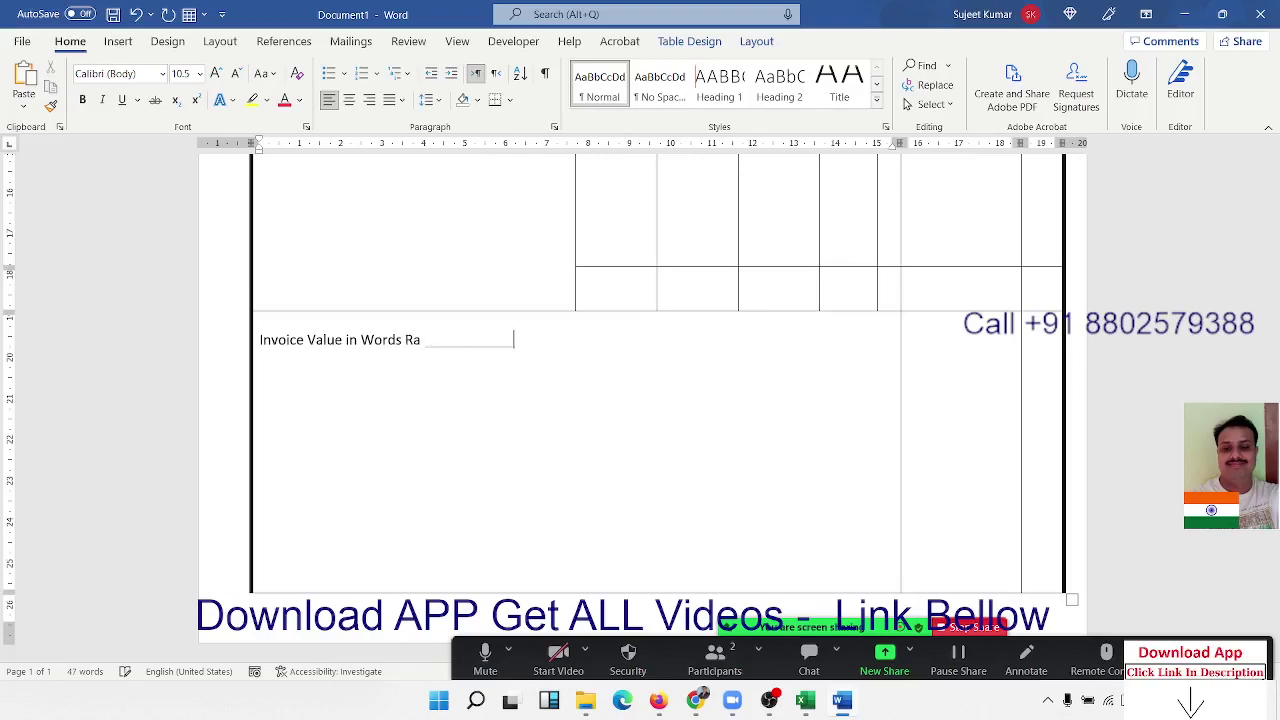
{"action": "type", "text": "___________________________"}
{"action": "type", "text": "_________________________________"}
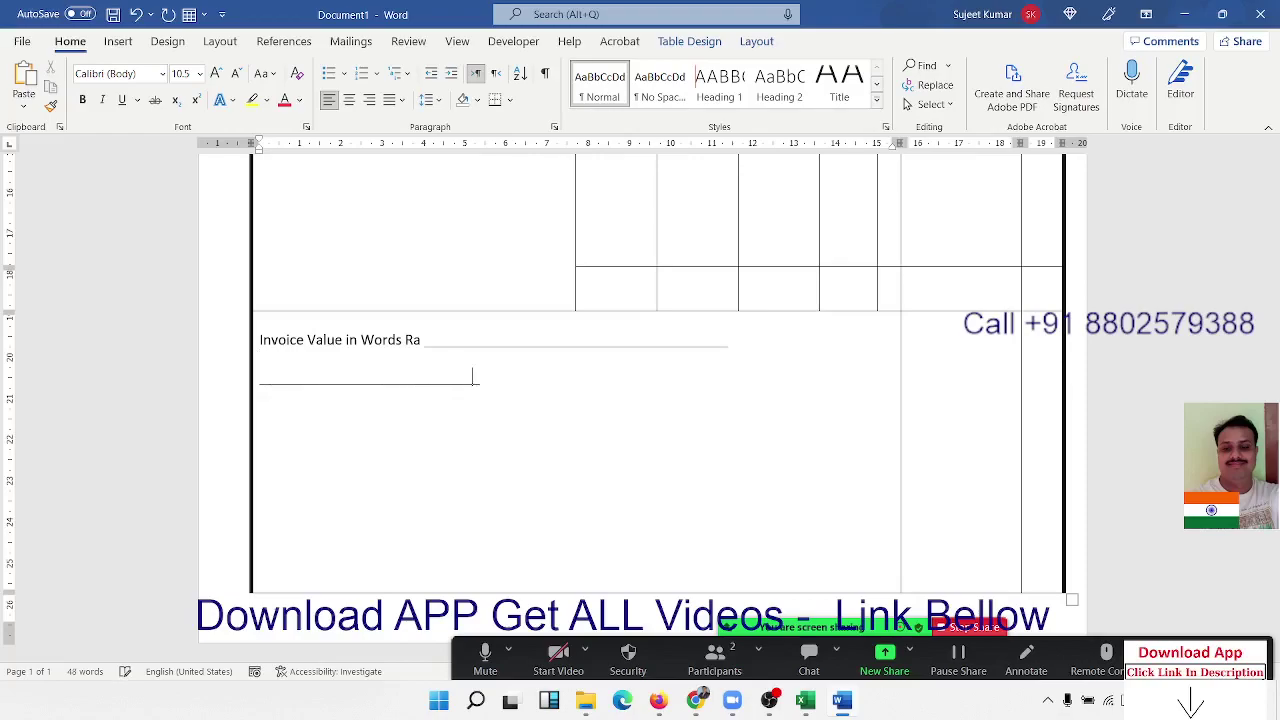
{"action": "type", "text": "____________________________________"}
{"action": "type", "text": "___"}
{"action": "type", "text": "_"}
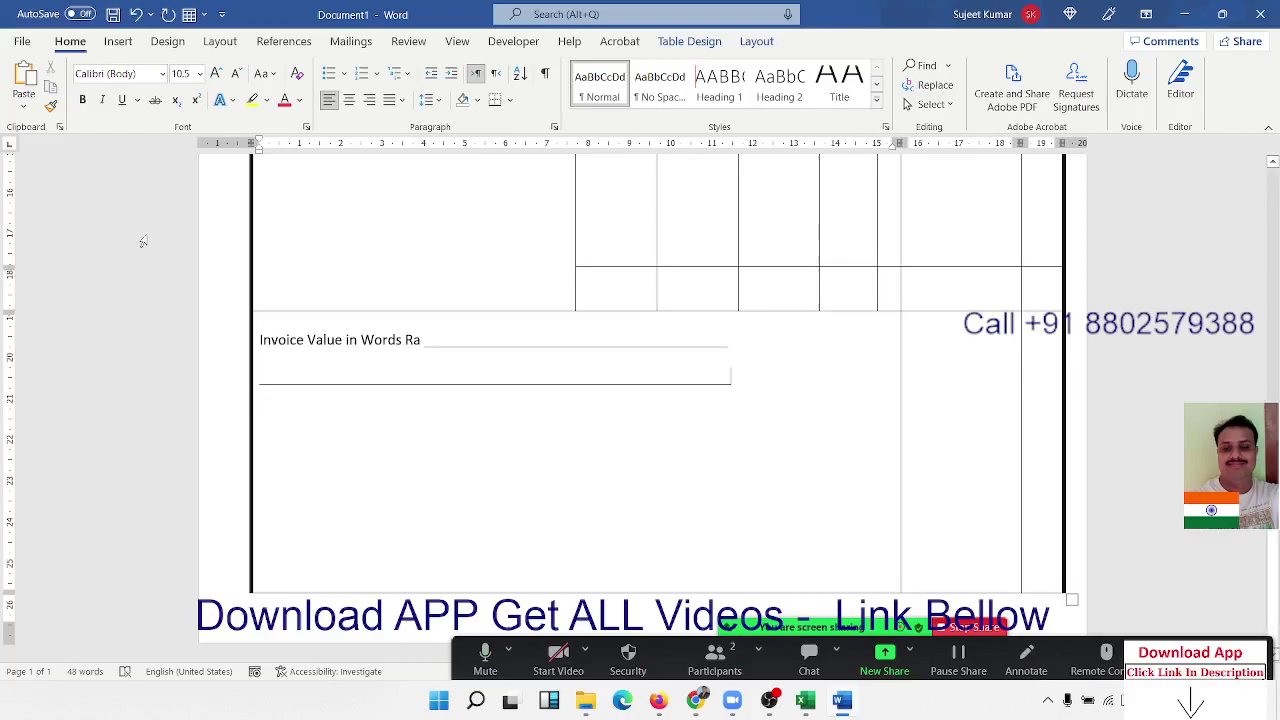
Step: Draw a text box below the amount-in-words lines containing a bold 'BANK DETAILS' heading
{"action": "left_click", "coordinate": [118, 41]}
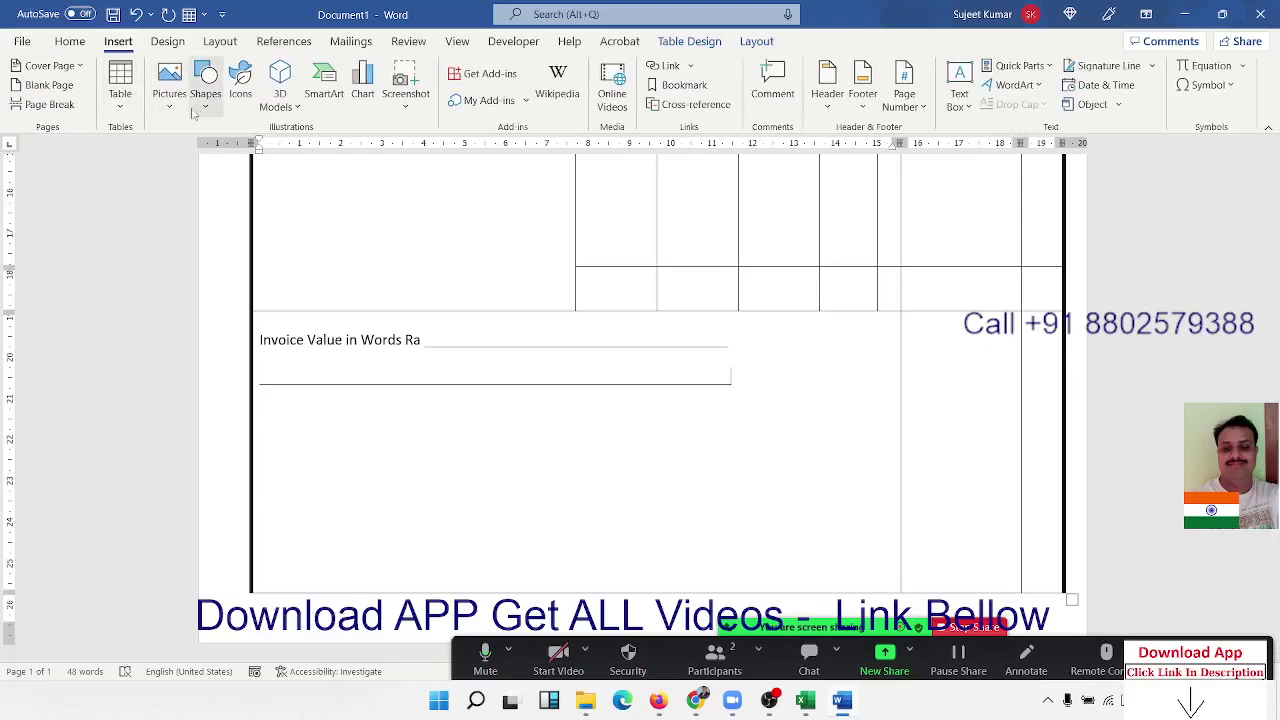
{"action": "left_click", "coordinate": [205, 88]}
{"action": "left_click", "coordinate": [197, 152]}
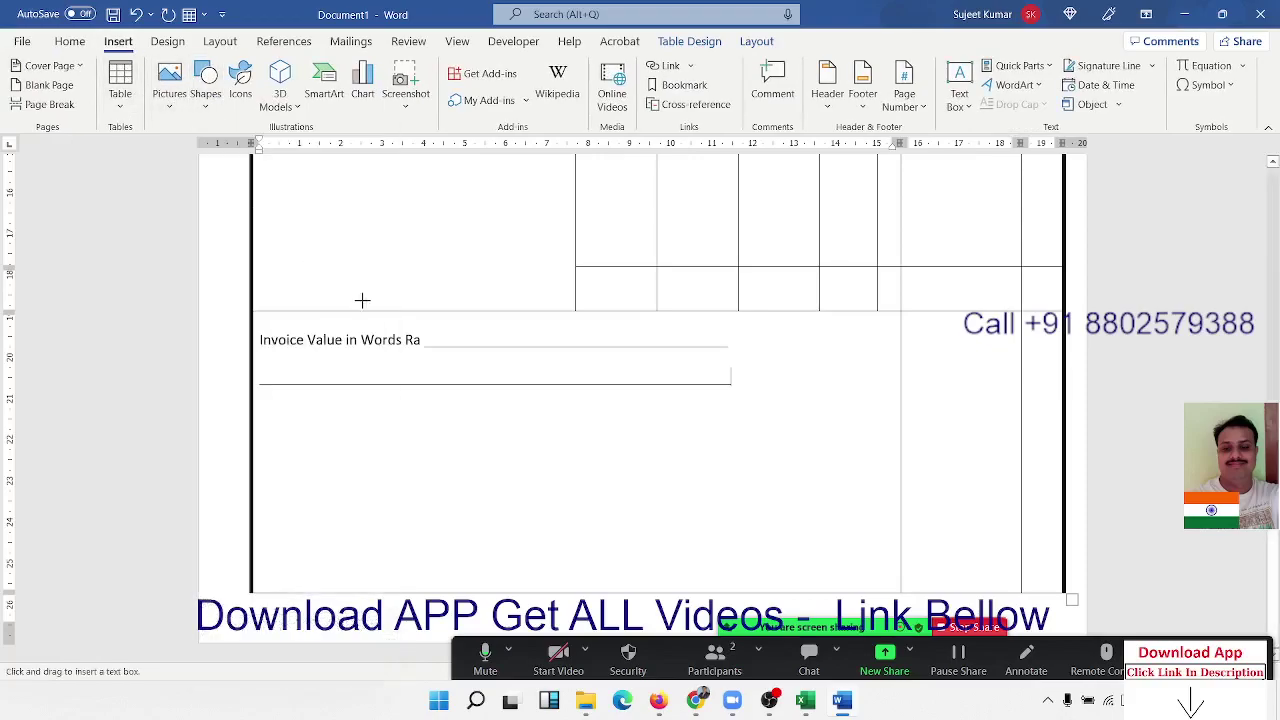
{"action": "mouse_move", "coordinate": [280, 434]}
{"action": "left_mouse_down"}
{"action": "mouse_move", "coordinate": [473, 527]}
{"action": "mouse_move", "coordinate": [673, 537]}
{"action": "mouse_move", "coordinate": [576, 503]}
{"action": "mouse_move", "coordinate": [579, 520]}
{"action": "left_mouse_up"}
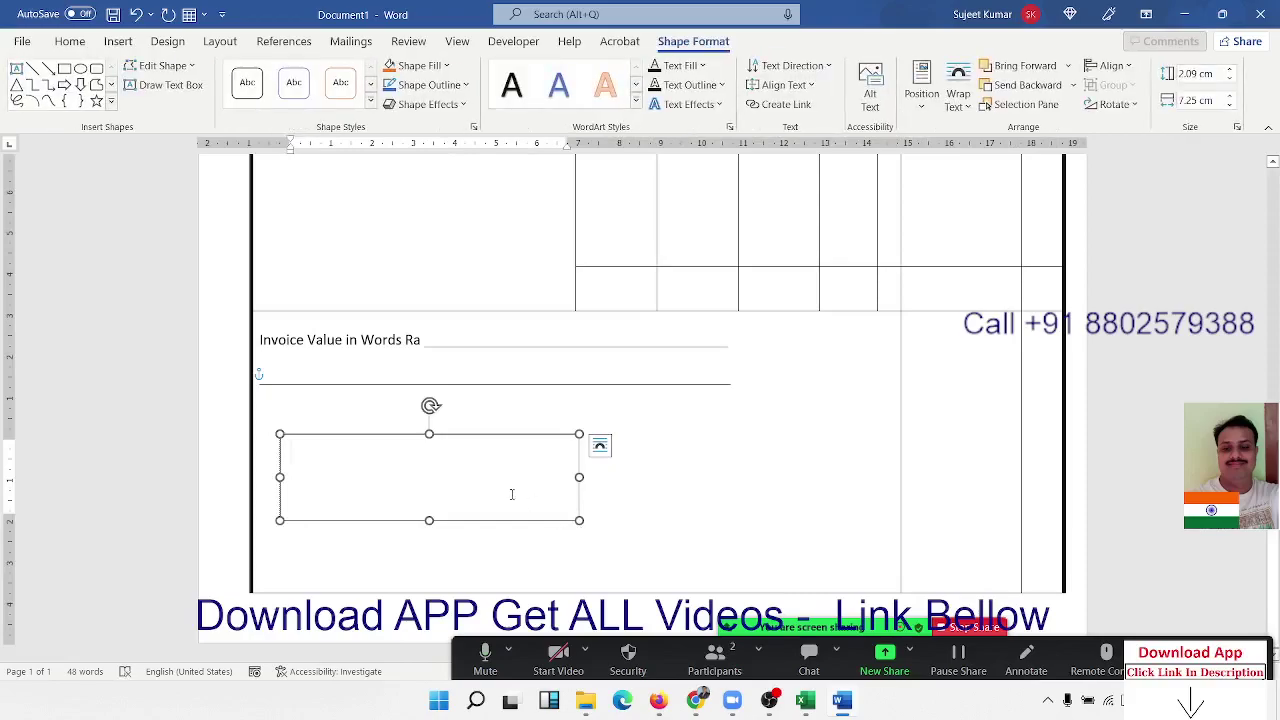
{"action": "type", "text": "BAN"}
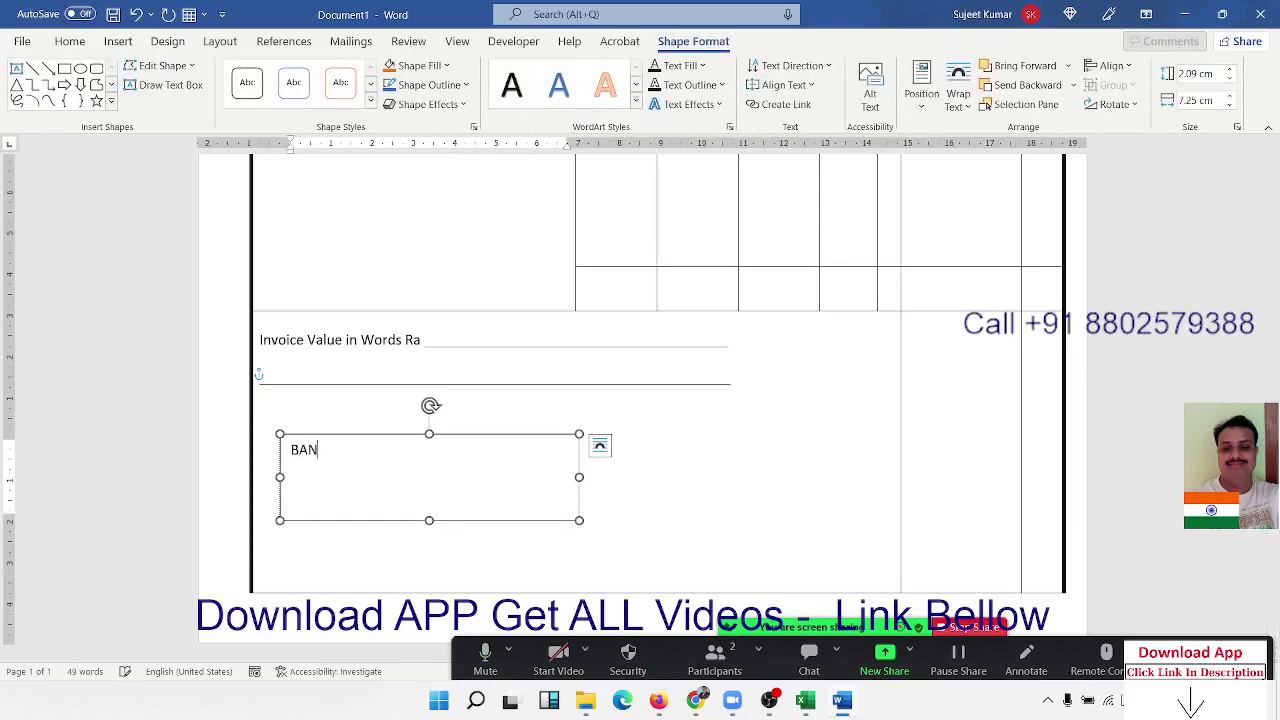
{"action": "type", "text": "K "}
{"action": "type", "text": "D"}
{"action": "type", "text": "ETAILS"}
{"action": "key", "text": "ctrl+a"}
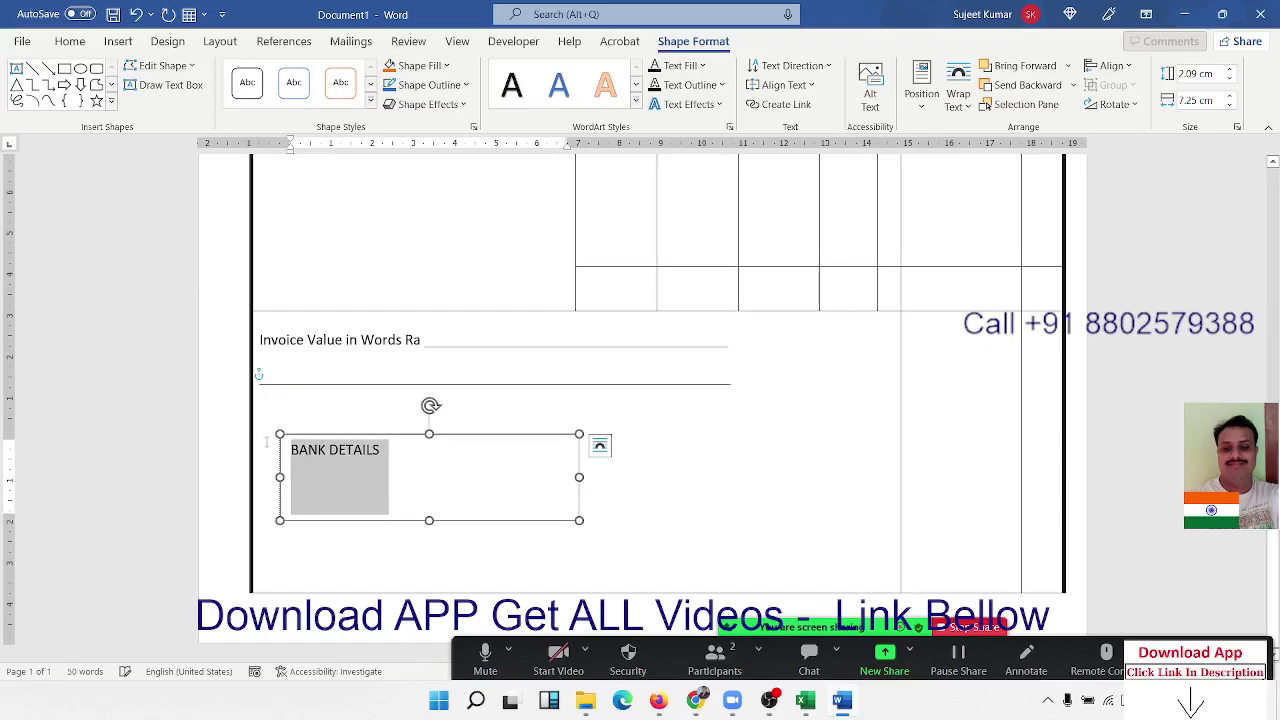
{"action": "key", "text": "ctrl+b"}
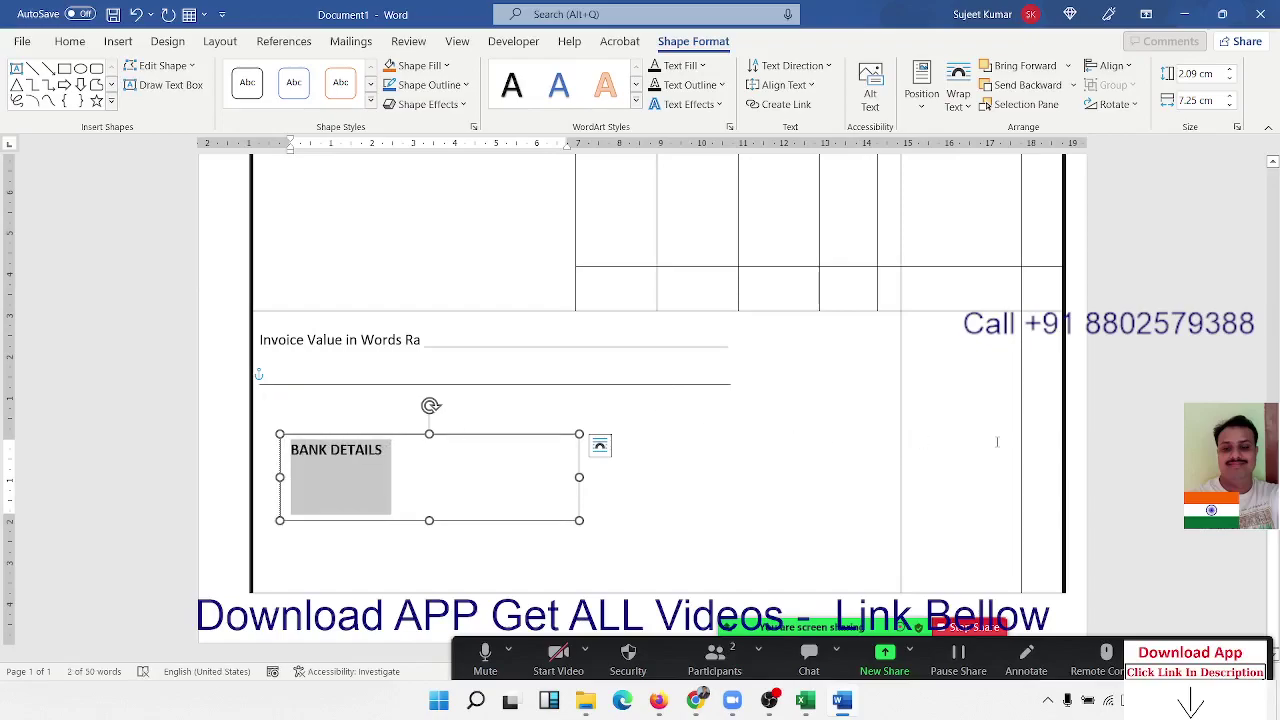
{"action": "left_click", "coordinate": [997, 441]}
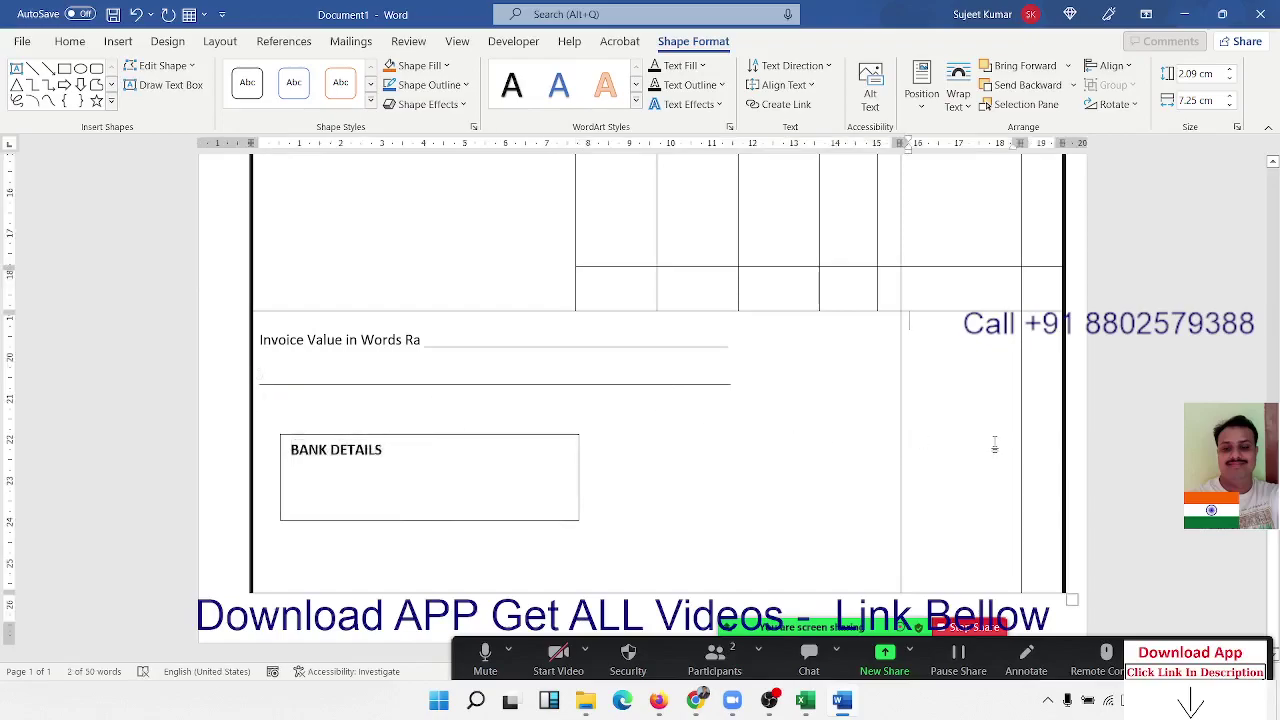
Step: Type the label 'Add CGDT' to the right of the amount-in-words line
{"action": "left_click", "coordinate": [815, 338]}
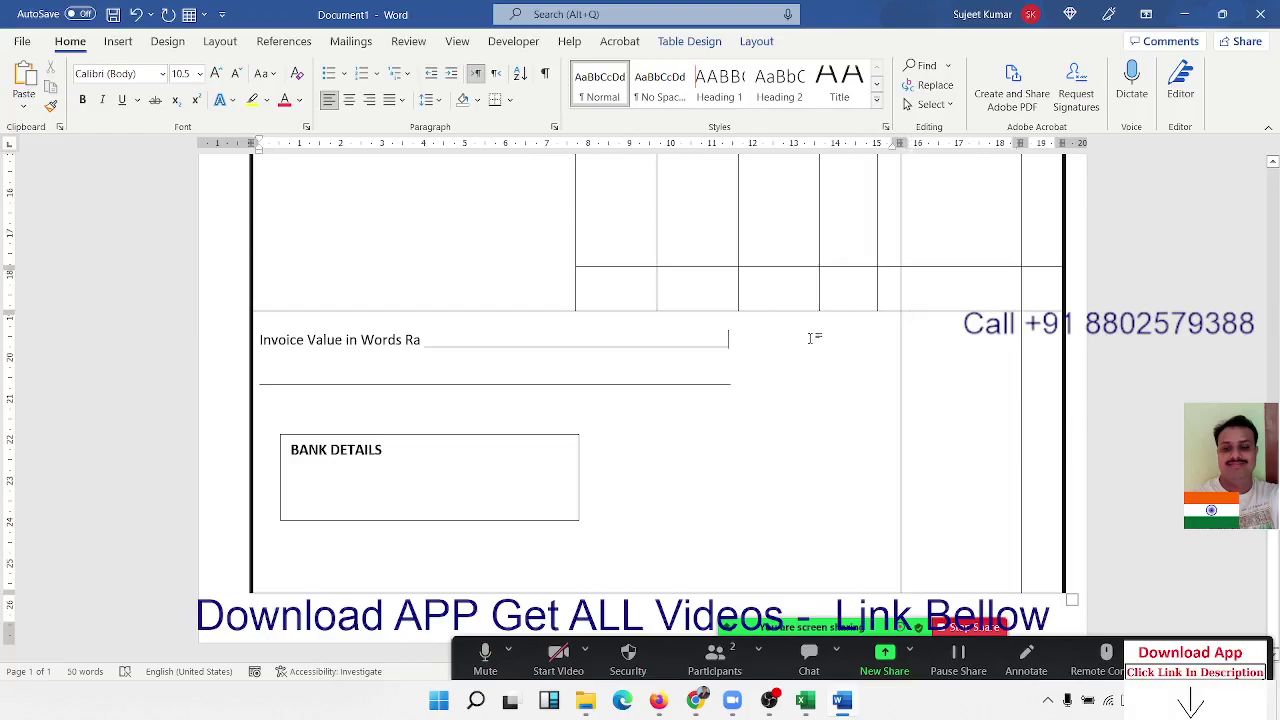
{"action": "double_click", "coordinate": [815, 339]}
{"action": "type", "text": "Add "}
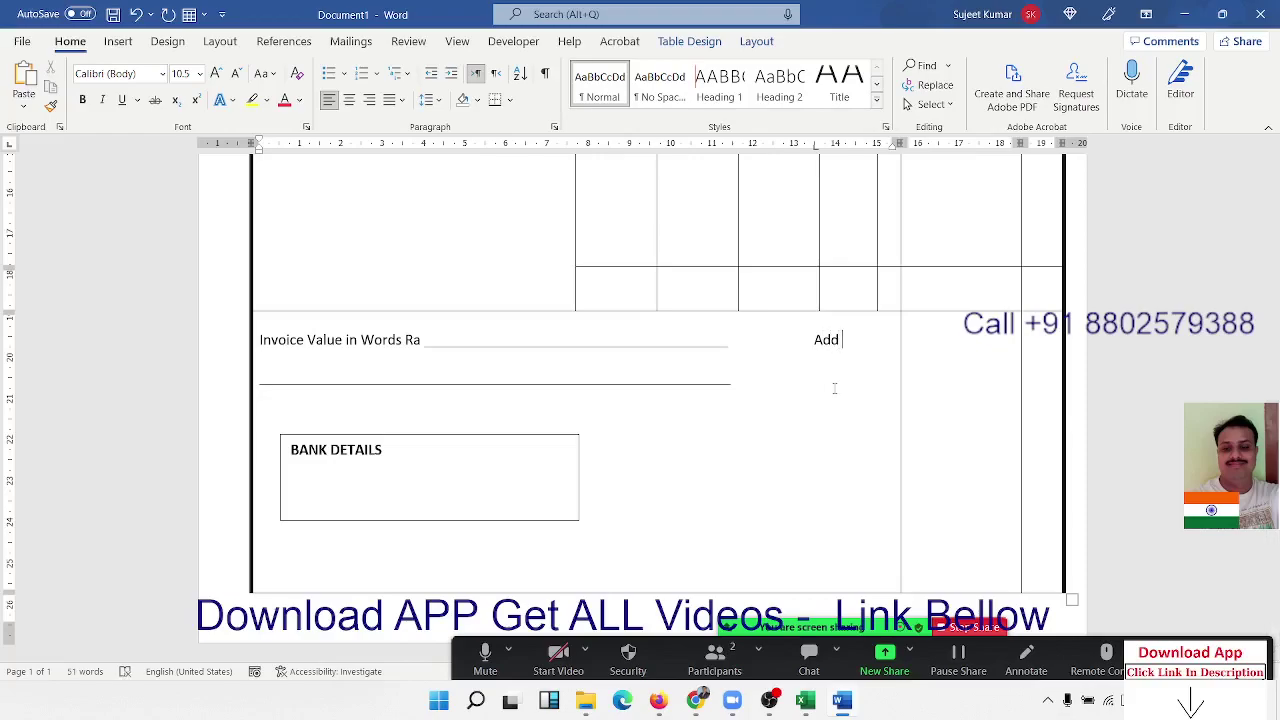
{"action": "type", "text": "CG"}
{"action": "type", "text": "DT"}
Step: Draw five horizontal row lines across the right-hand Amount column with Draw Table
{"action": "left_click", "coordinate": [118, 41]}
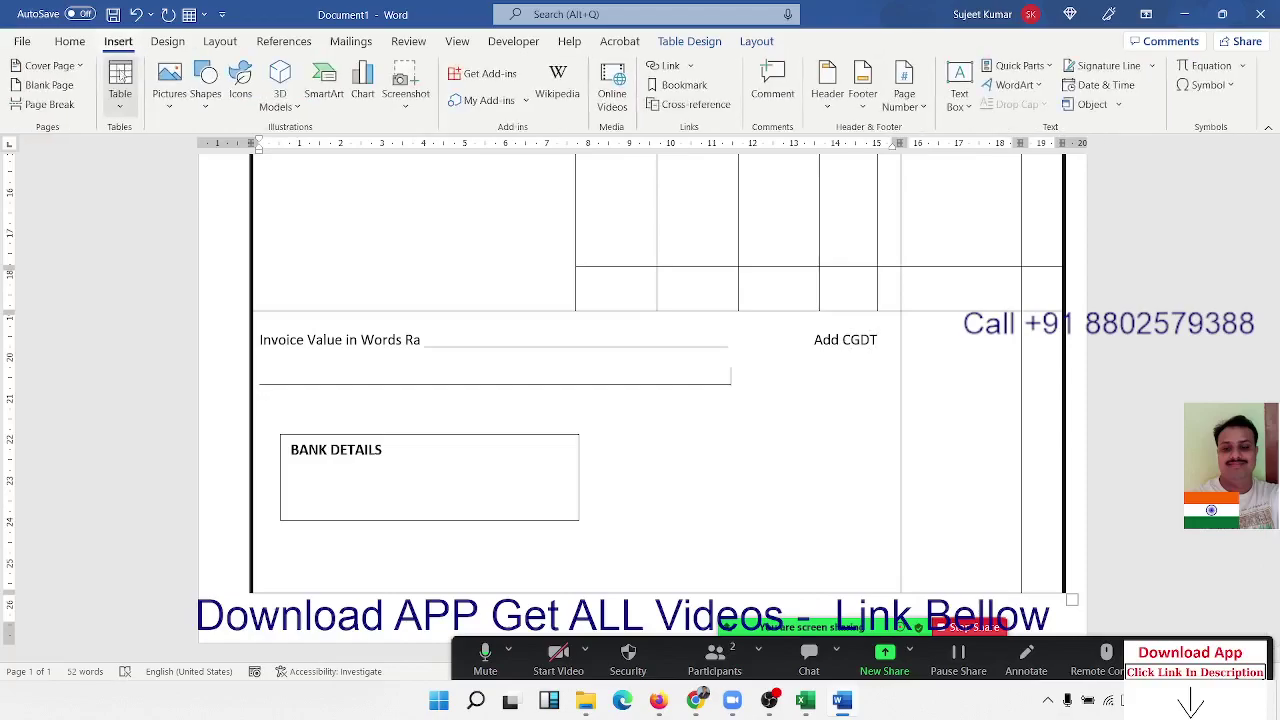
{"action": "left_click", "coordinate": [122, 106]}
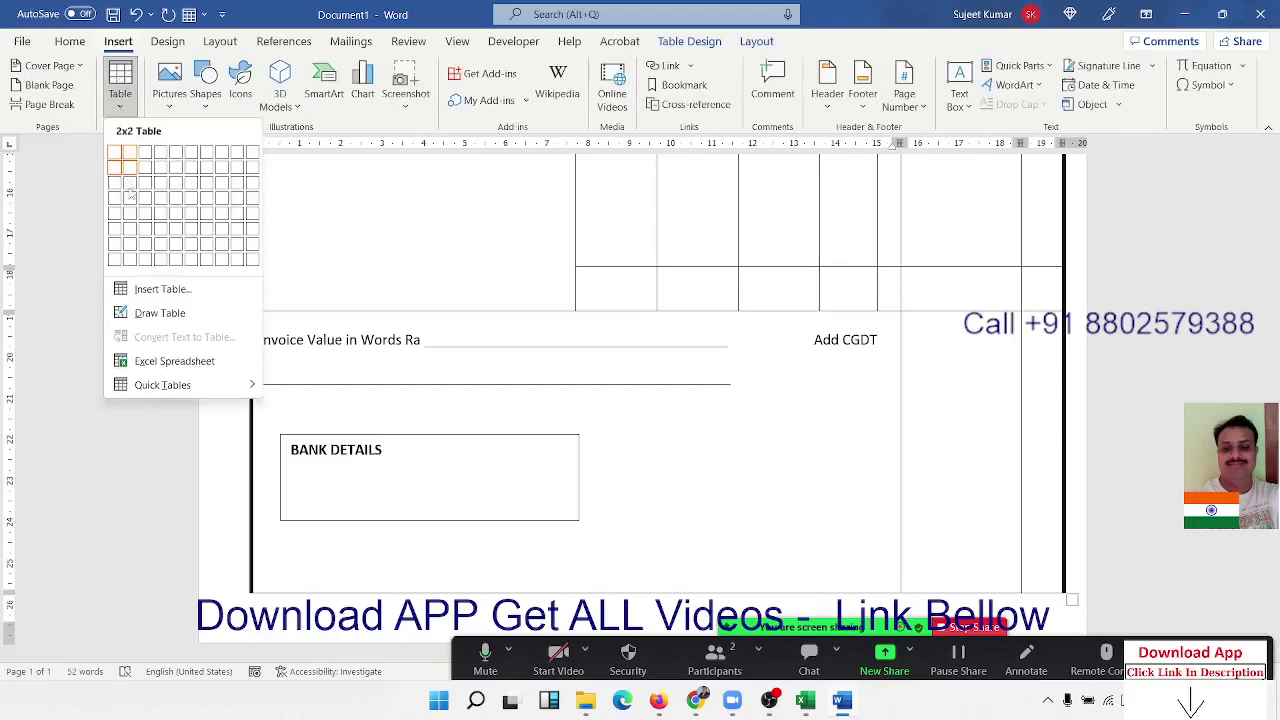
{"action": "left_click", "coordinate": [160, 313]}
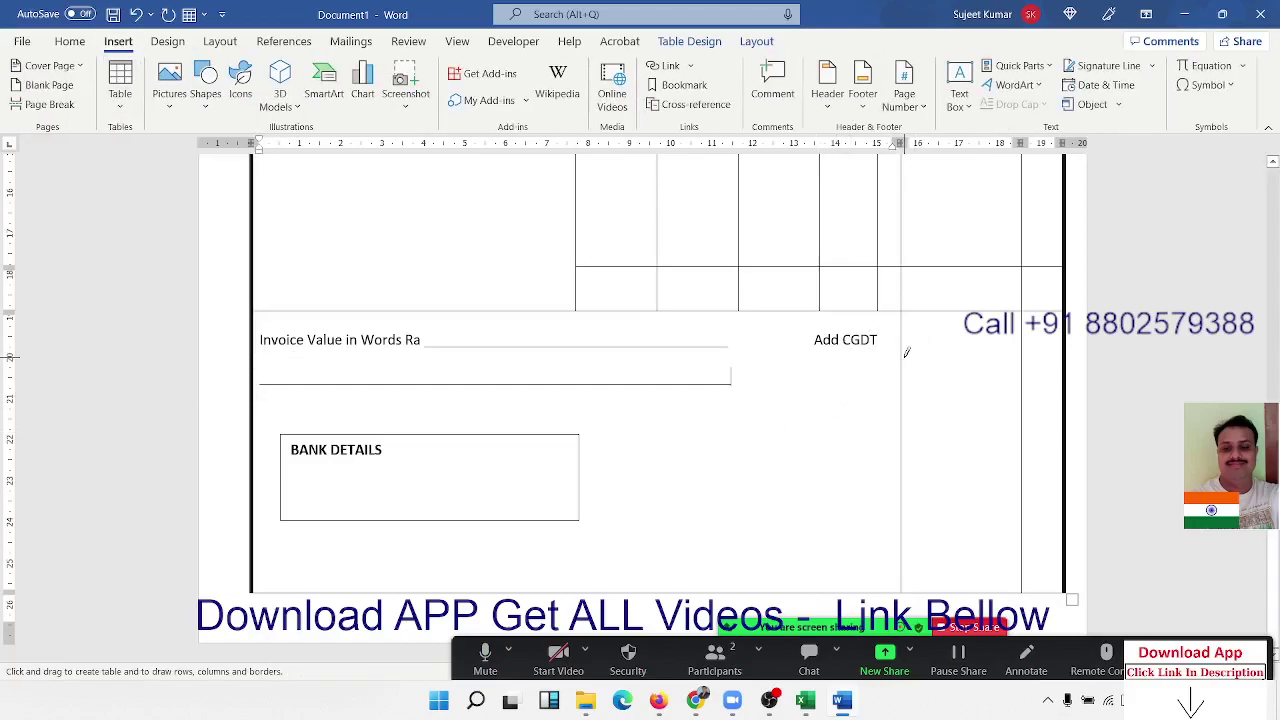
{"action": "left_click_drag", "start_coordinate": [907, 352], "coordinate": [1055, 348]}
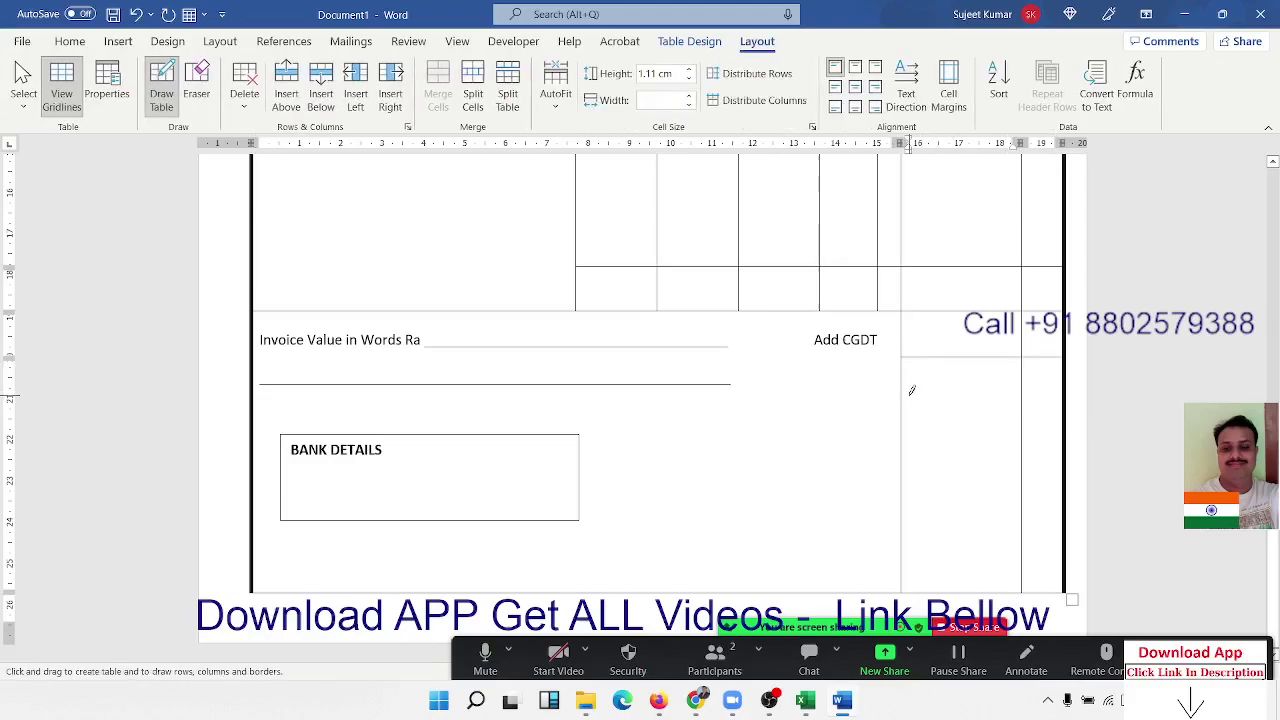
{"action": "left_click_drag", "start_coordinate": [910, 392], "coordinate": [1020, 396]}
{"action": "mouse_move", "coordinate": [928, 446]}
{"action": "left_mouse_down"}
{"action": "mouse_move", "coordinate": [1024, 441]}
{"action": "mouse_move", "coordinate": [1008, 447]}
{"action": "left_mouse_up"}
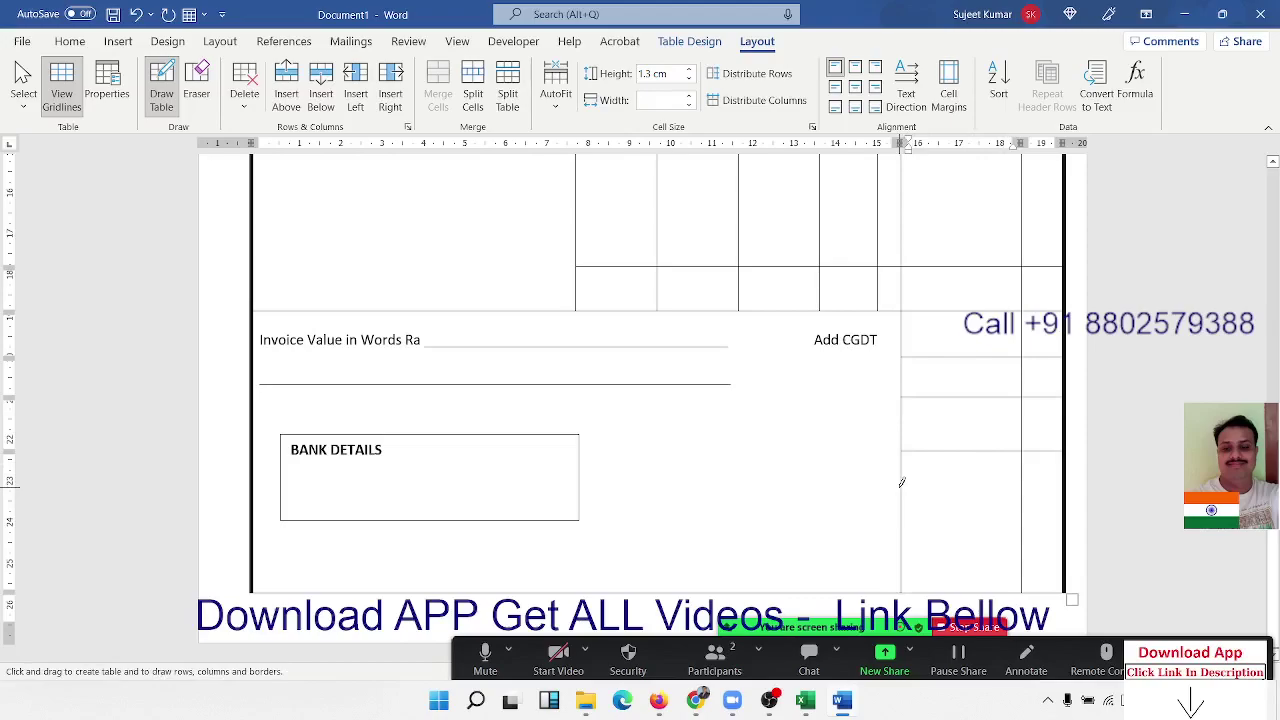
{"action": "left_click_drag", "start_coordinate": [903, 482], "coordinate": [1049, 480]}
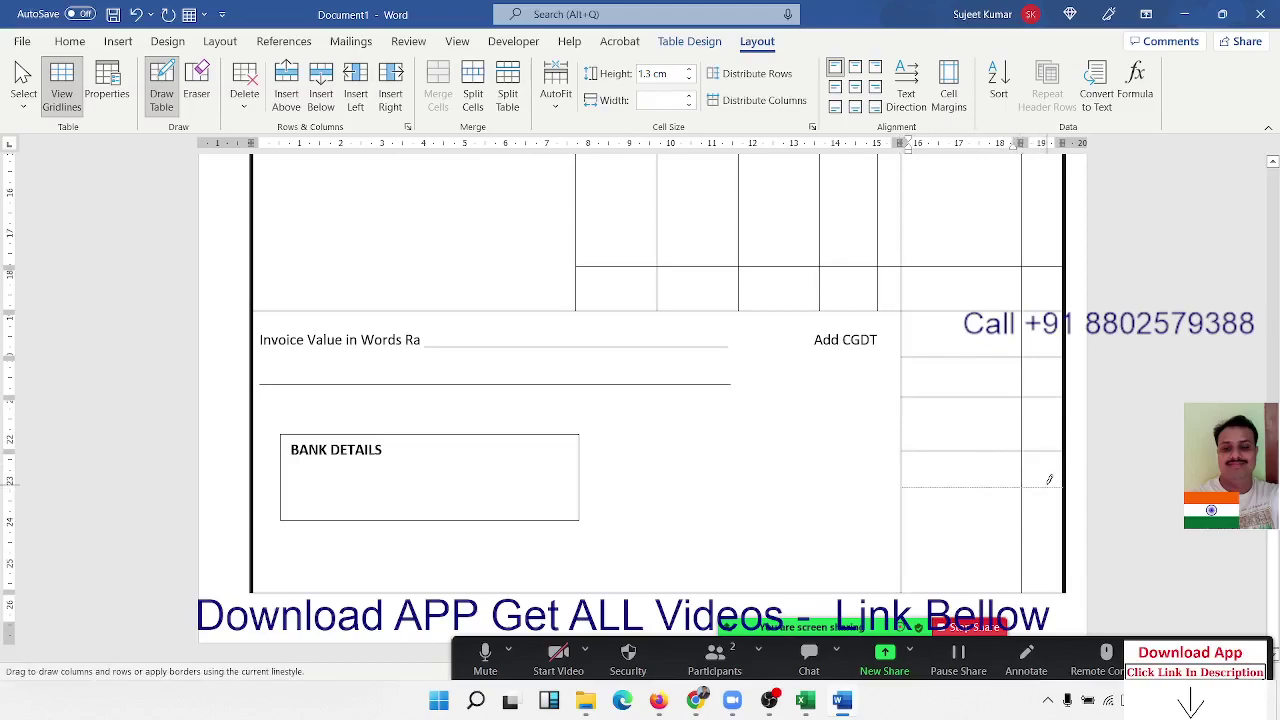
{"action": "left_click_drag", "start_coordinate": [902, 532], "coordinate": [1059, 530]}
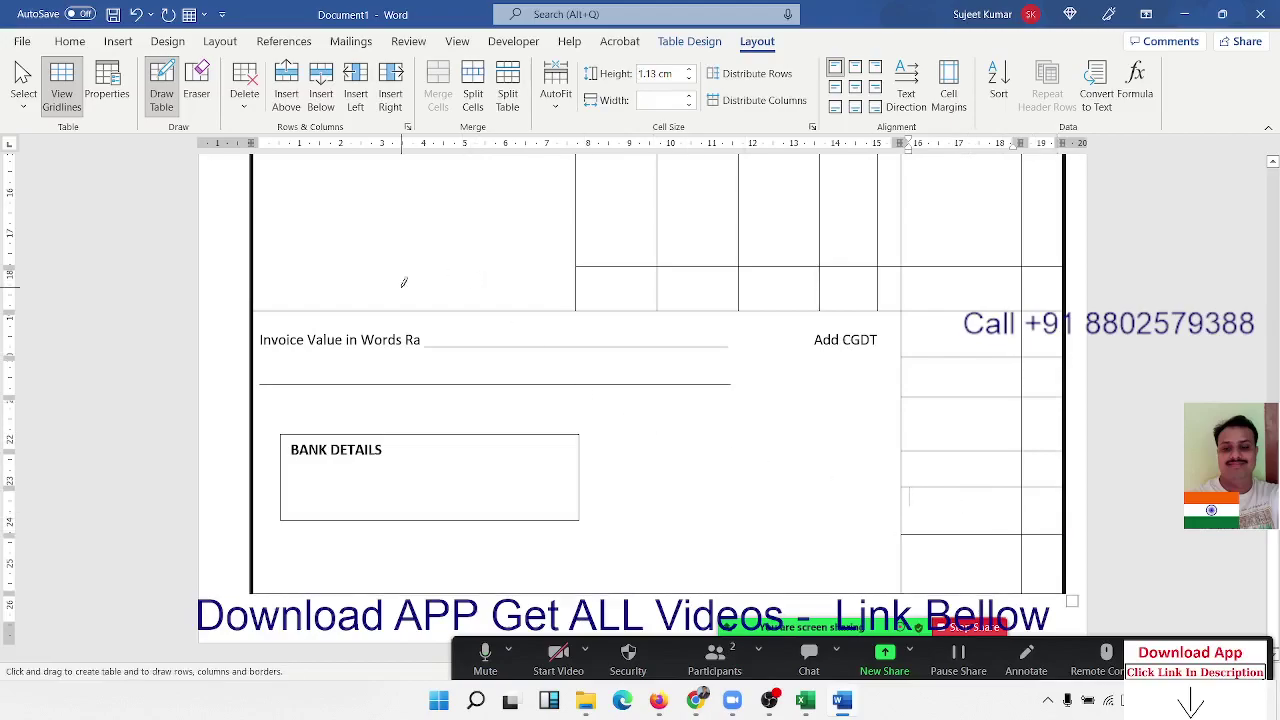
{"action": "key", "text": "Escape"}
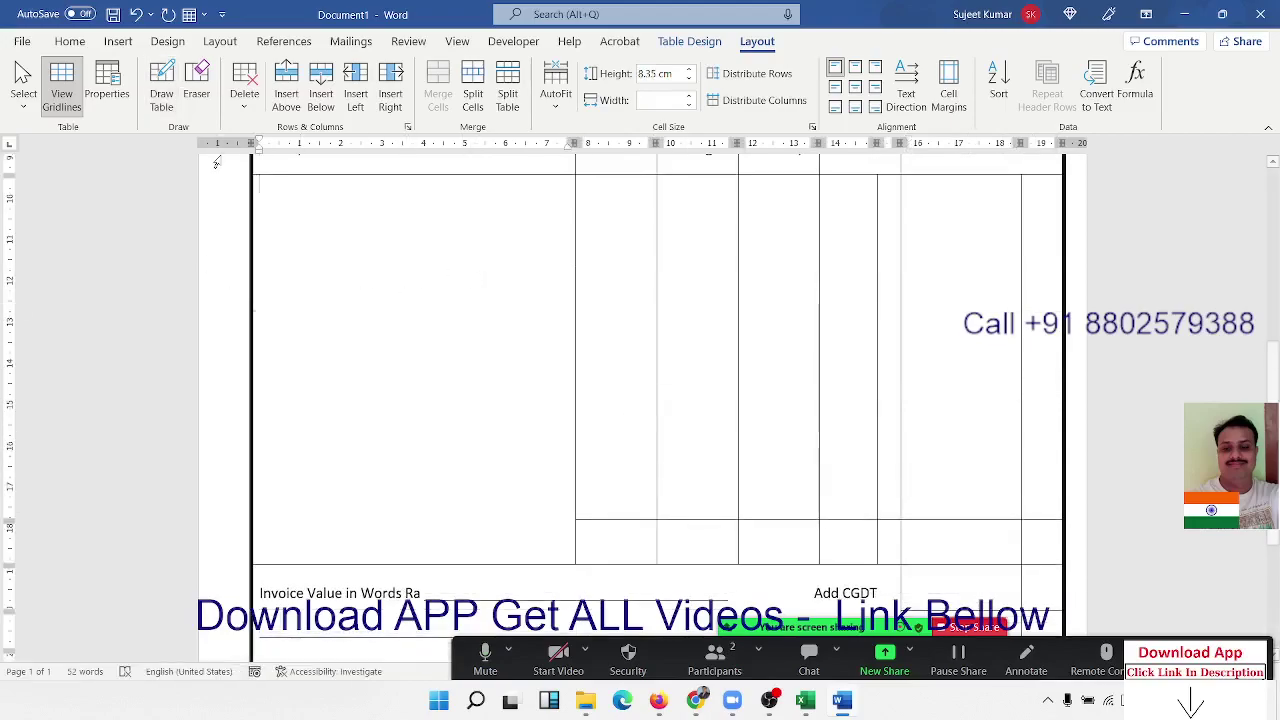
Step: Erase the unwanted cell borders near the bottom right of the table
{"action": "left_click", "coordinate": [196, 80]}
{"action": "scroll", "coordinate": [720, 320], "scroll_direction": "down", "scroll_amount": 4}
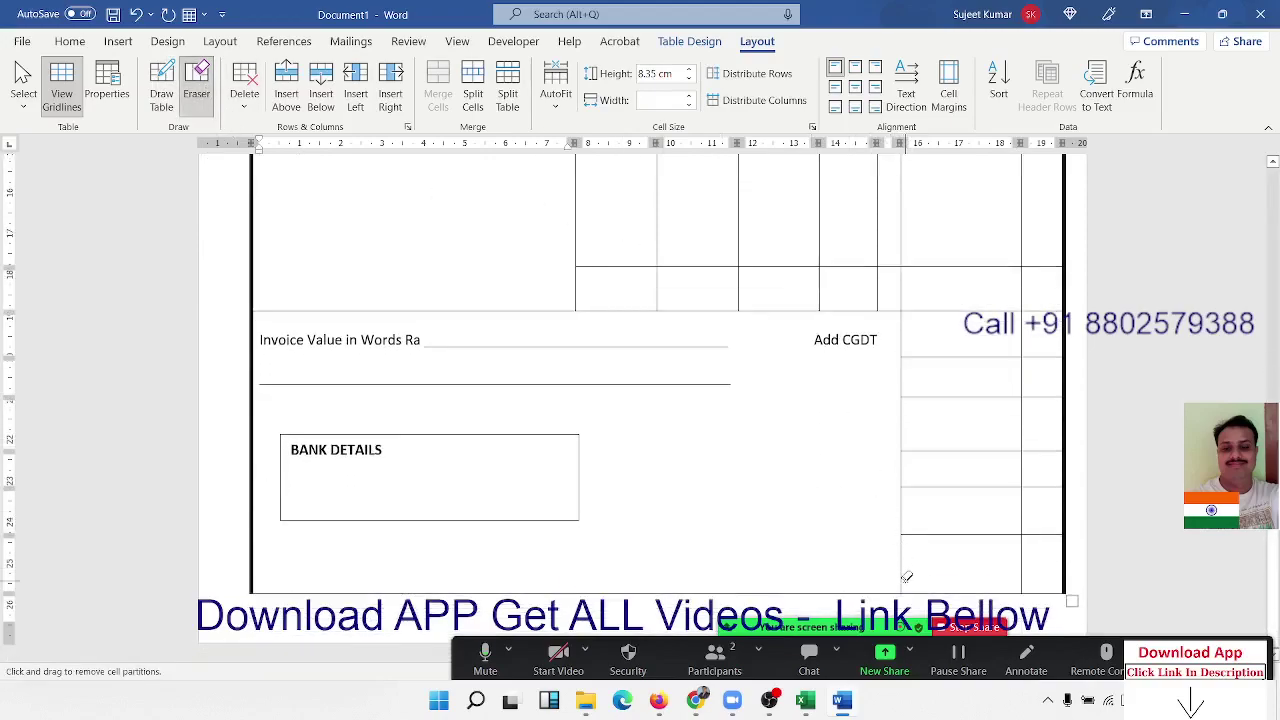
{"action": "left_click_drag", "start_coordinate": [891, 564], "coordinate": [1028, 565]}
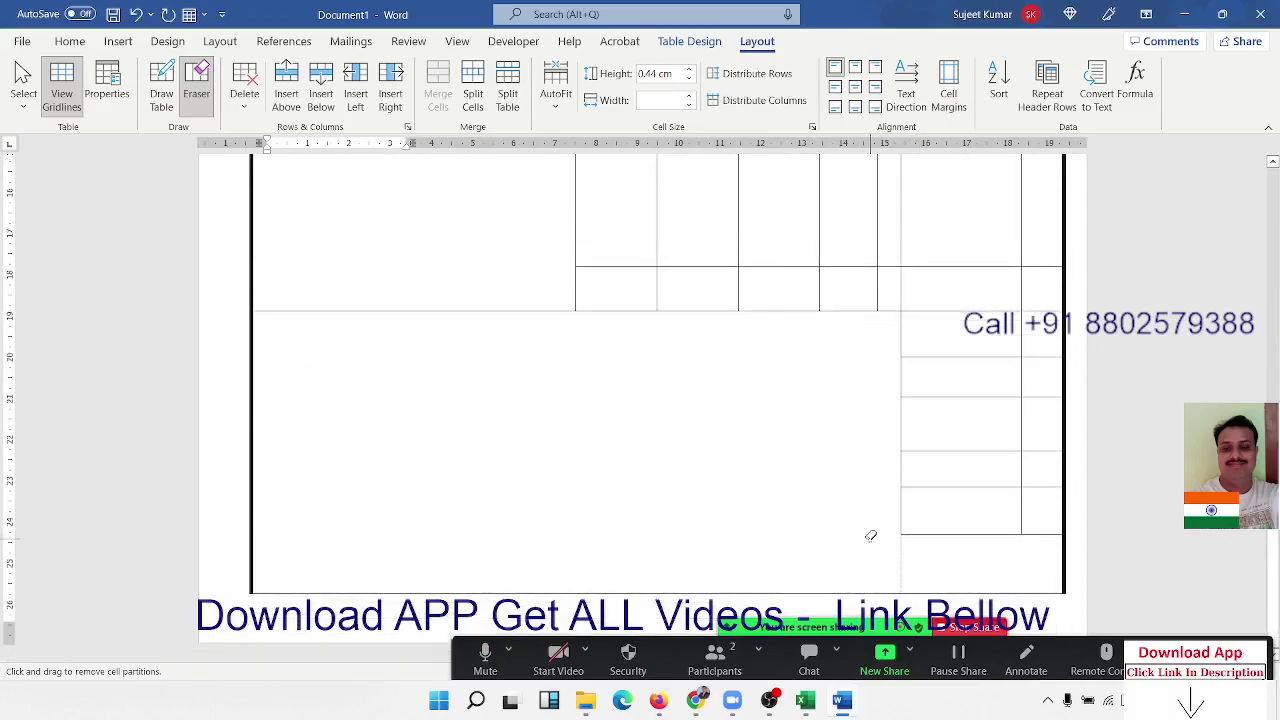
{"action": "left_click", "coordinate": [903, 545]}
{"action": "key", "text": "alt+h"}
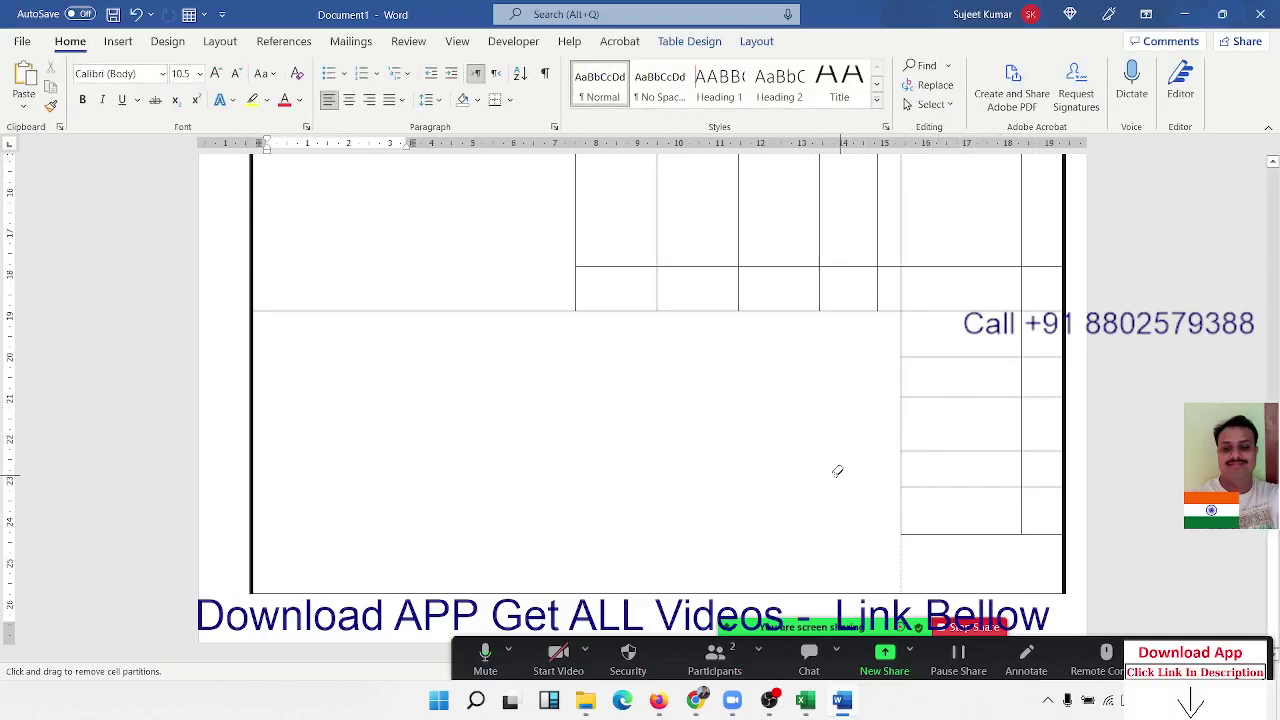
{"action": "key", "text": "Escape"}
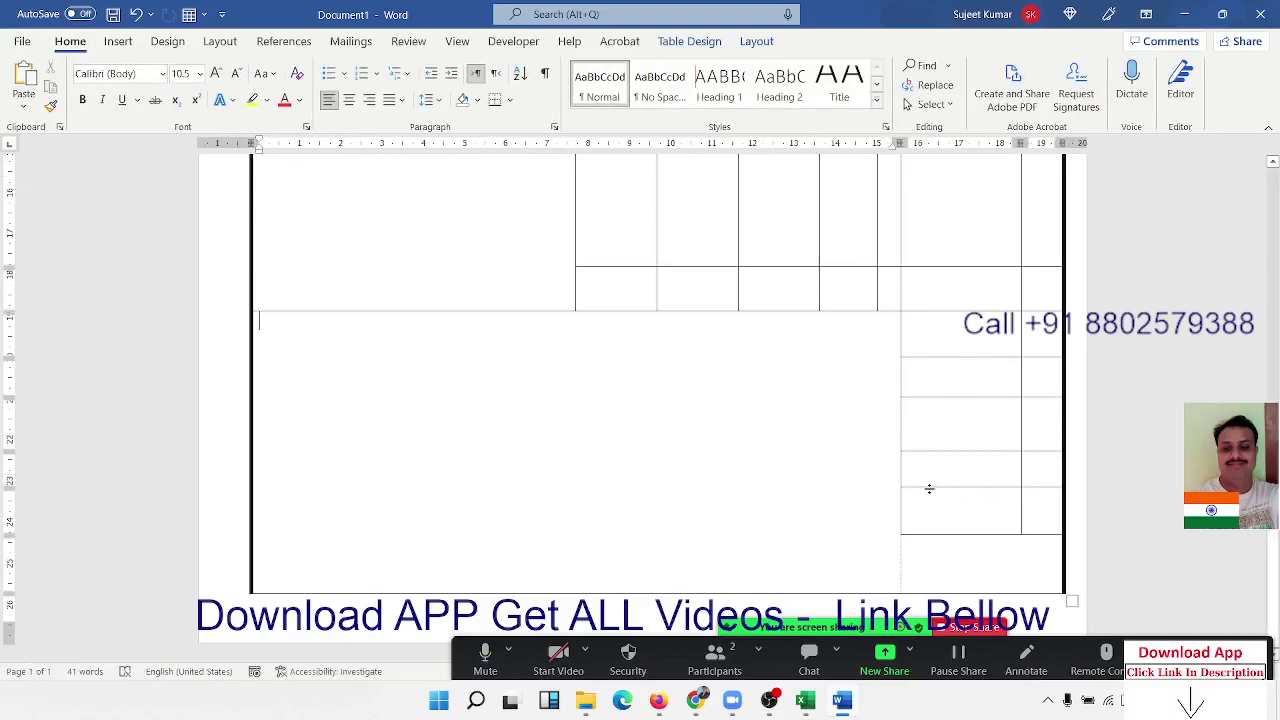
Step: Drag the totals row borders and the table's bottom edge upward to shorten them
{"action": "left_click_drag", "start_coordinate": [929, 488], "coordinate": [930, 483]}
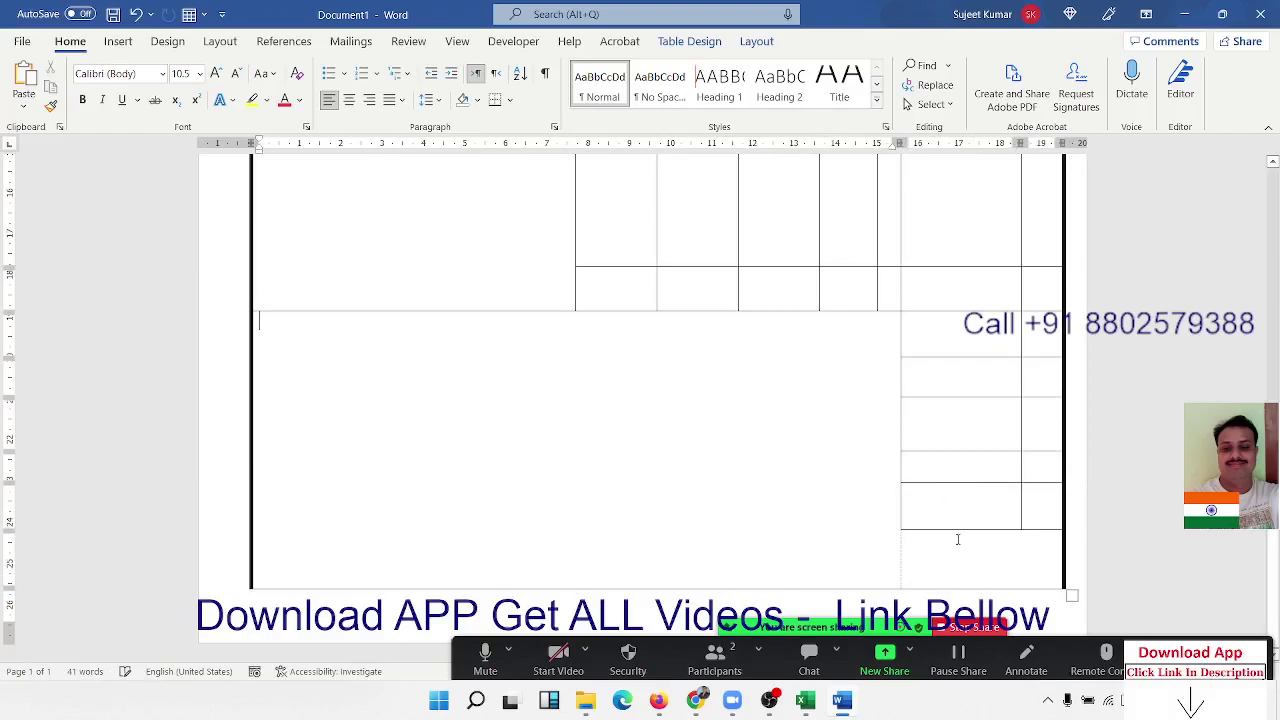
{"action": "left_click_drag", "start_coordinate": [954, 530], "coordinate": [953, 513]}
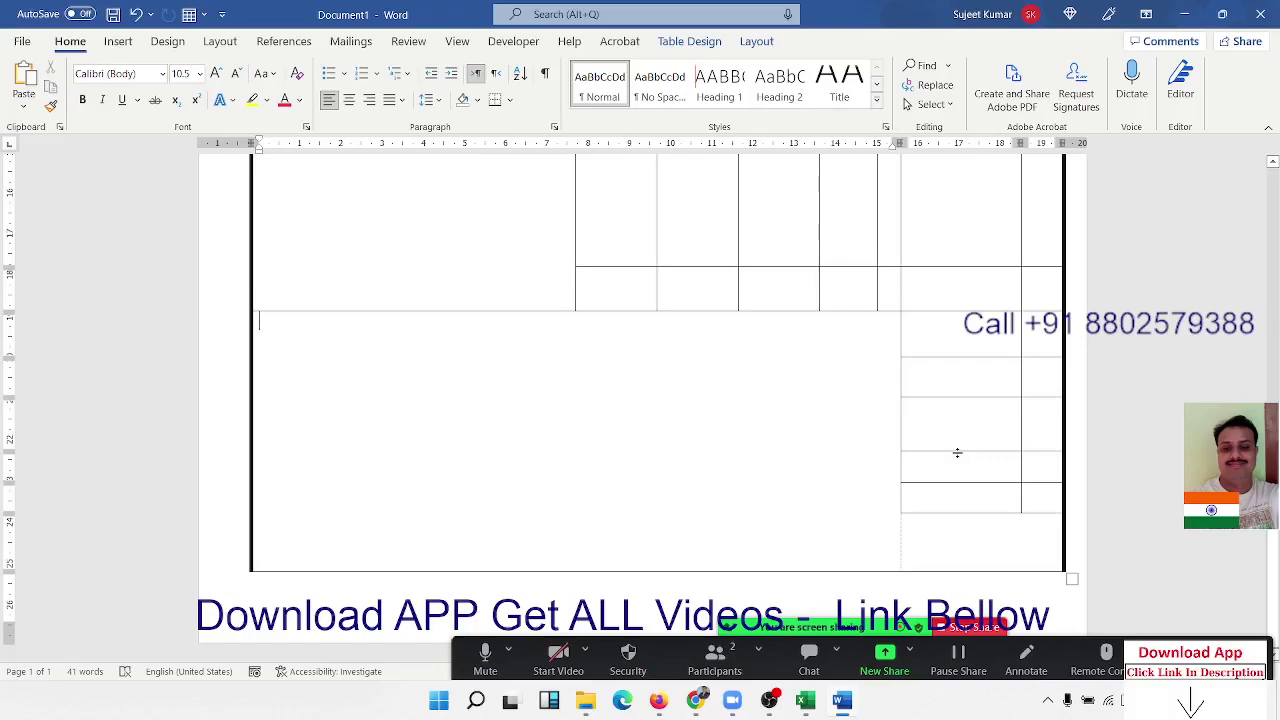
{"action": "left_click_drag", "start_coordinate": [957, 453], "coordinate": [957, 431]}
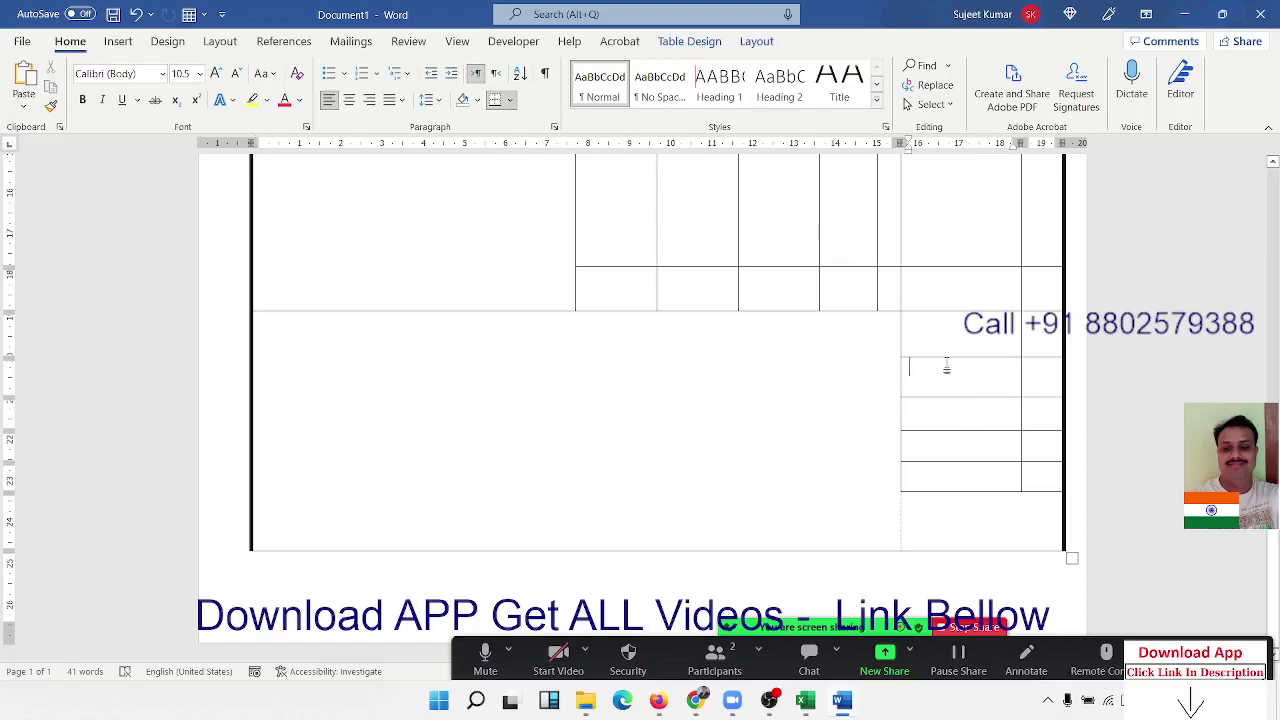
{"action": "mouse_move", "coordinate": [952, 358]}
{"action": "left_mouse_down"}
{"action": "mouse_move", "coordinate": [952, 337]}
{"action": "mouse_move", "coordinate": [946, 368]}
{"action": "left_mouse_up"}
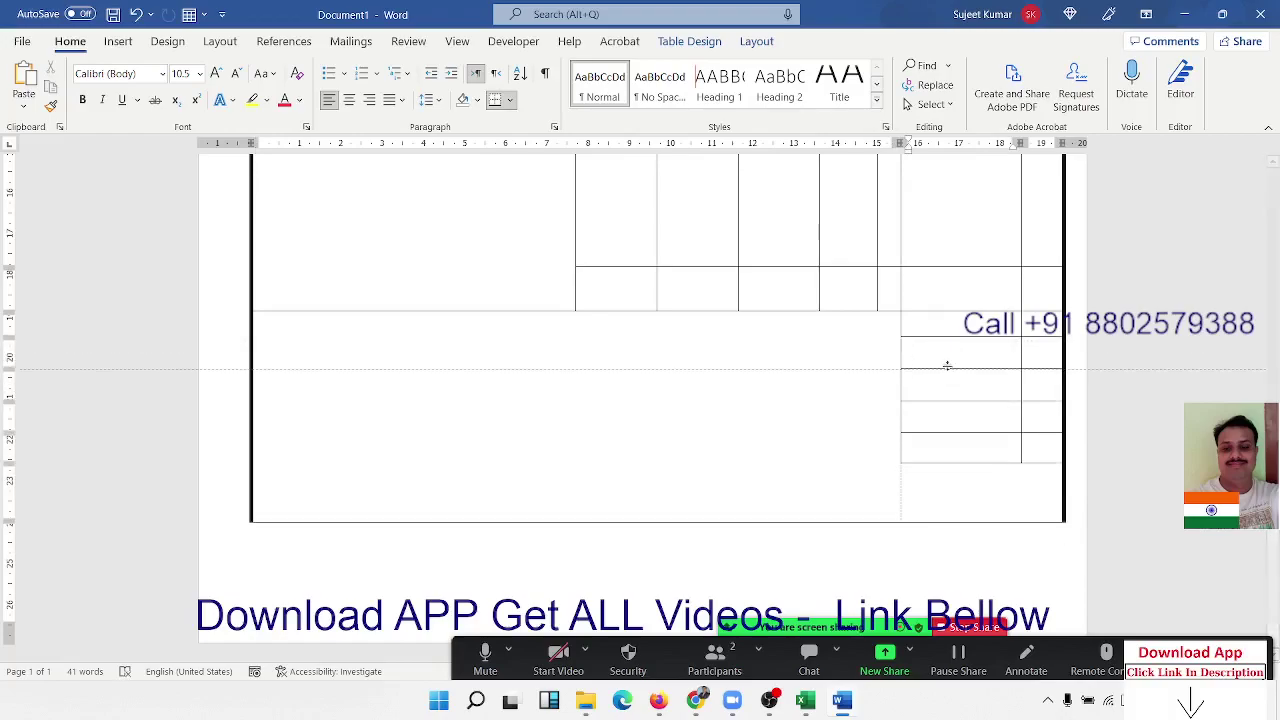
{"action": "left_click", "coordinate": [886, 331]}
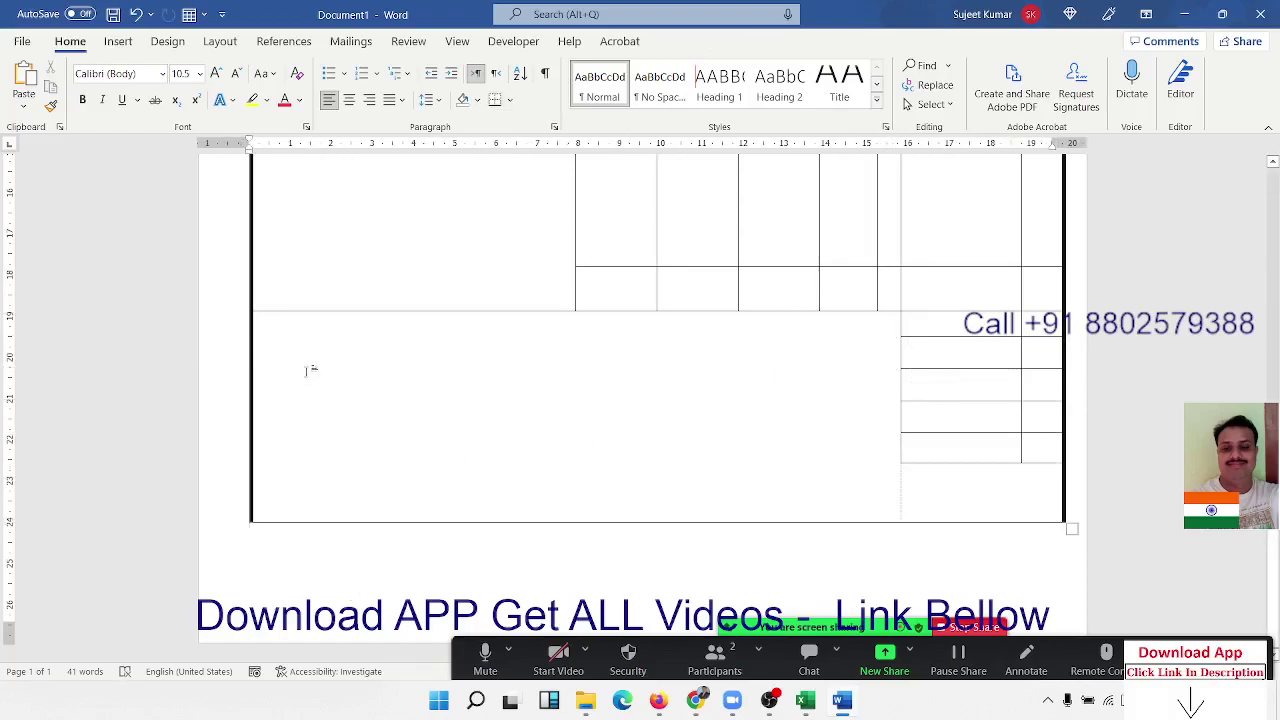
Step: Type 'Invoice Value in word' with an underscore fill-in line and a second underscore line beneath
{"action": "scroll", "coordinate": [321, 399], "scroll_direction": "up", "scroll_amount": 5}
{"action": "scroll", "coordinate": [321, 399], "scroll_direction": "down", "scroll_amount": 5}
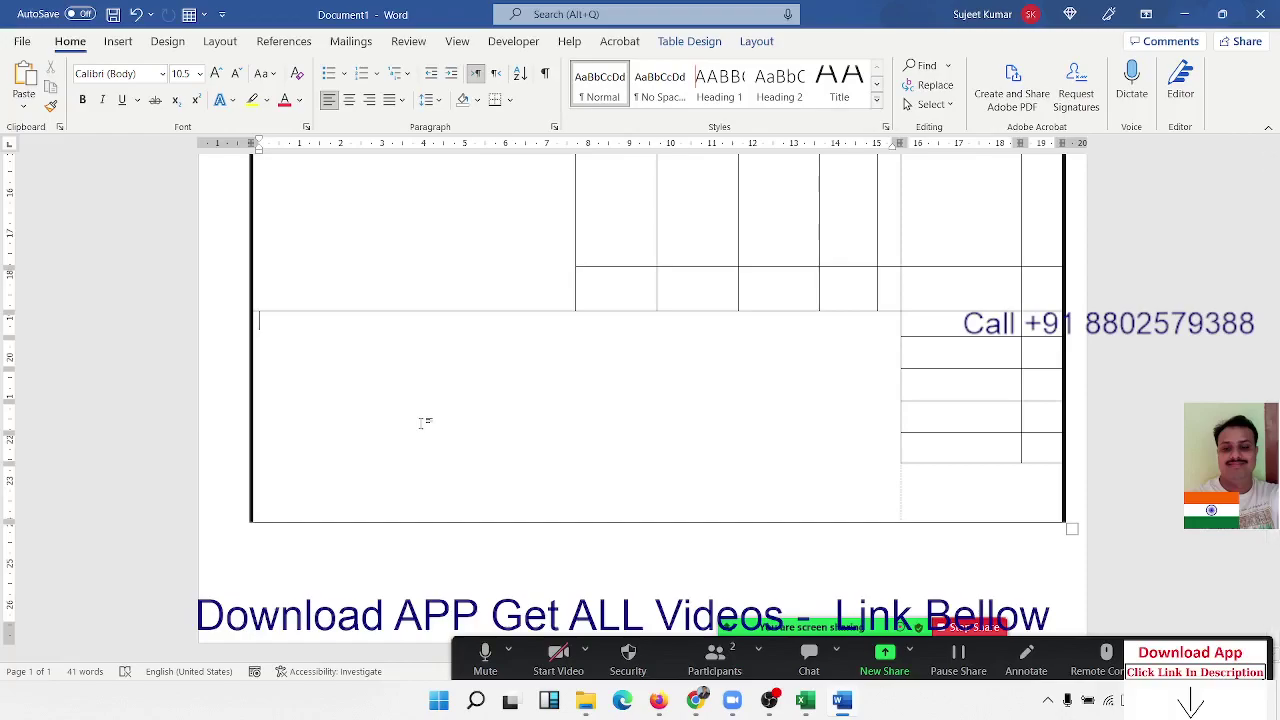
{"action": "type", "text": "In"}
{"action": "type", "text": "v"}
{"action": "type", "text": "oice "}
{"action": "type", "text": "Value i"}
{"action": "type", "text": "n"}
{"action": "type", "text": " word"}
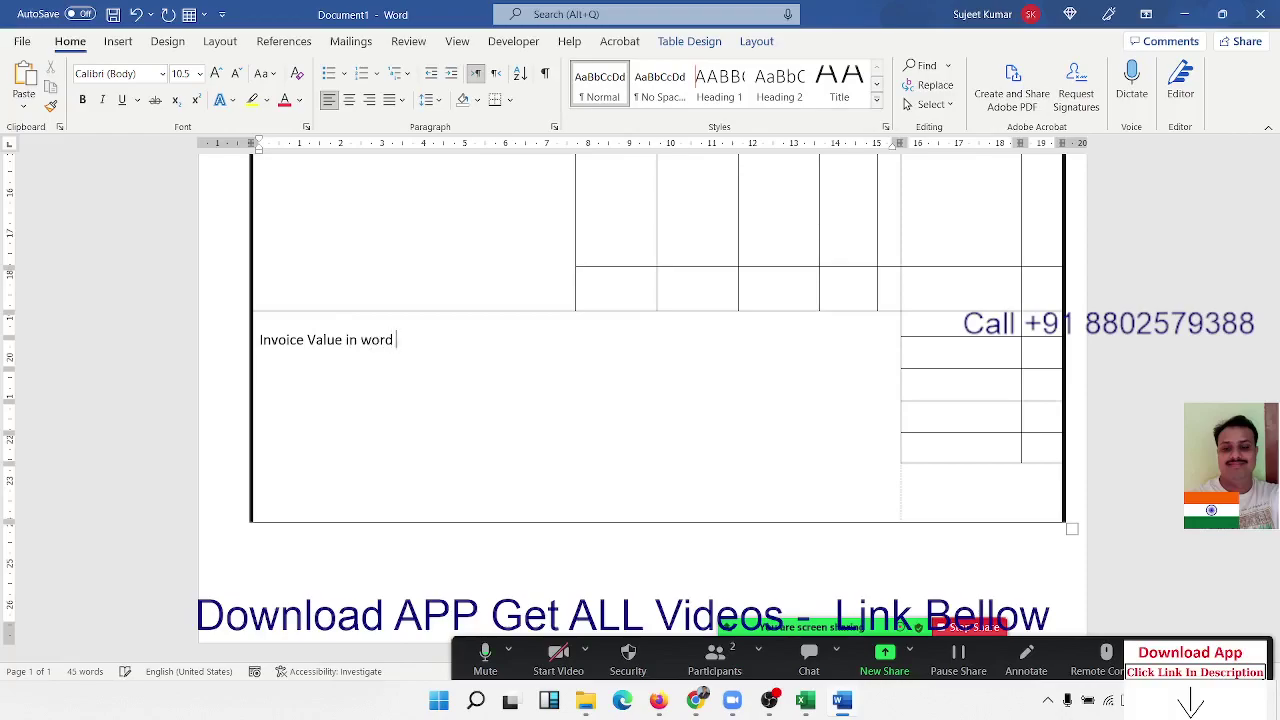
{"action": "type", "text": "_________________"}
{"action": "type", "text": "__________________"}
{"action": "key", "text": "Return"}
{"action": "type", "text": "________________________________"}
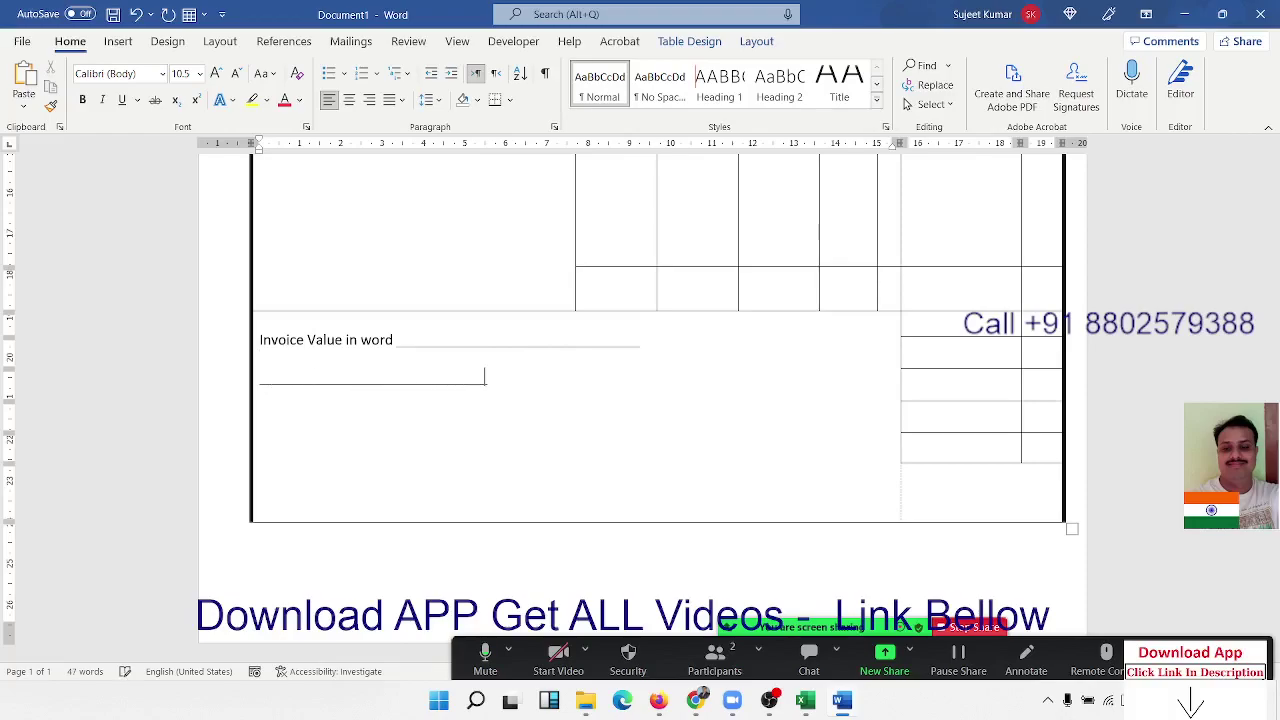
{"action": "type", "text": "______________________"}
{"action": "key", "text": "Return"}
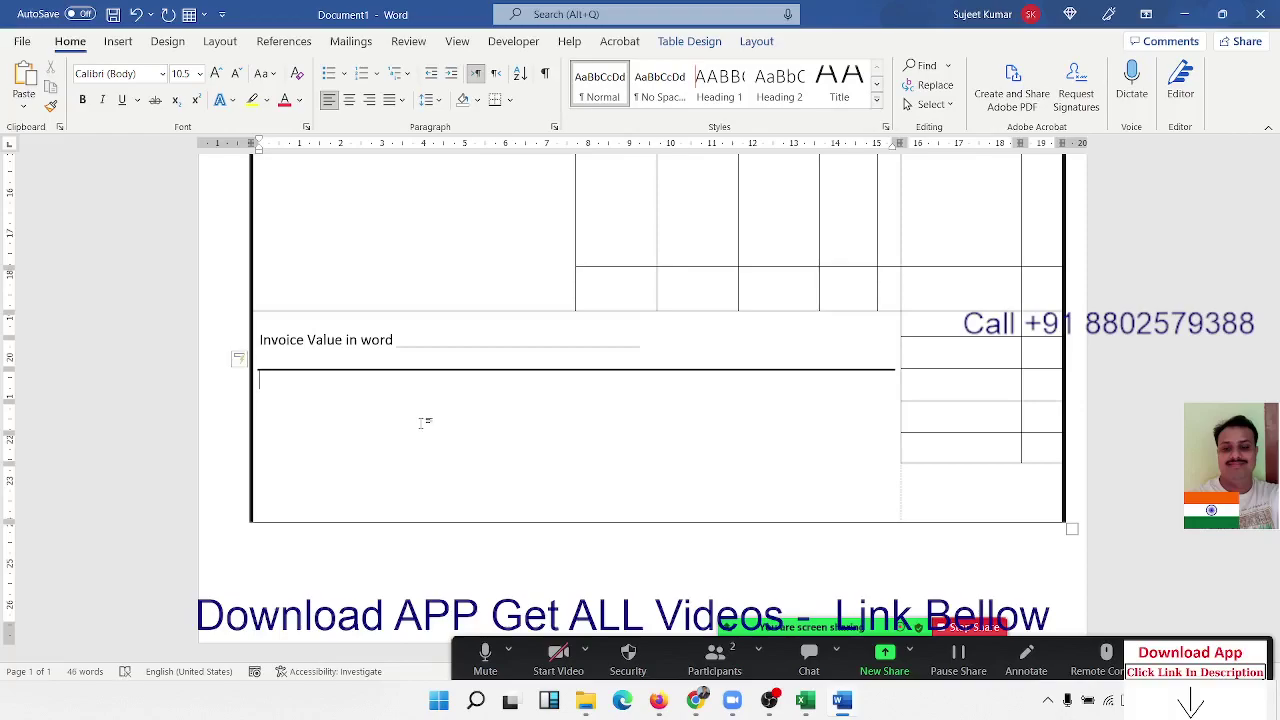
{"action": "key", "text": "ctrl+z"}
{"action": "key", "text": "Return"}
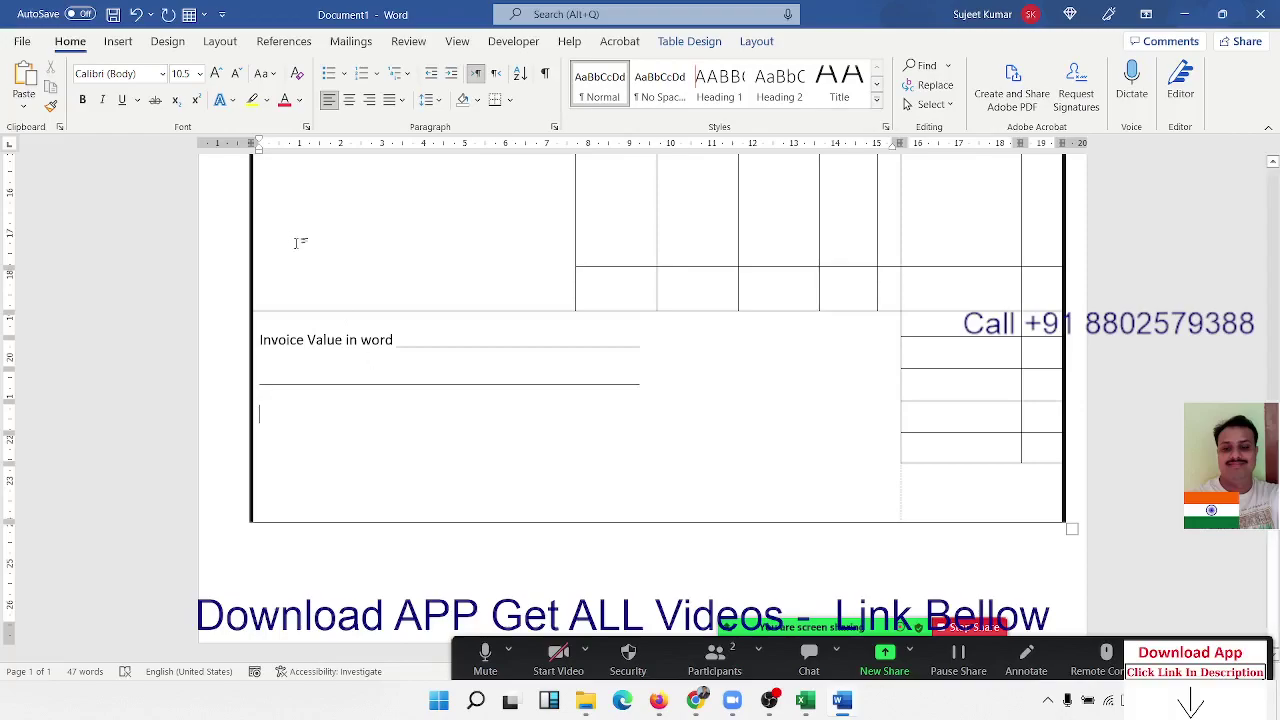
Step: Draw a text box below the amount lines with a bold 'Bank Details' heading
{"action": "left_click", "coordinate": [118, 41]}
{"action": "left_click", "coordinate": [120, 118]}
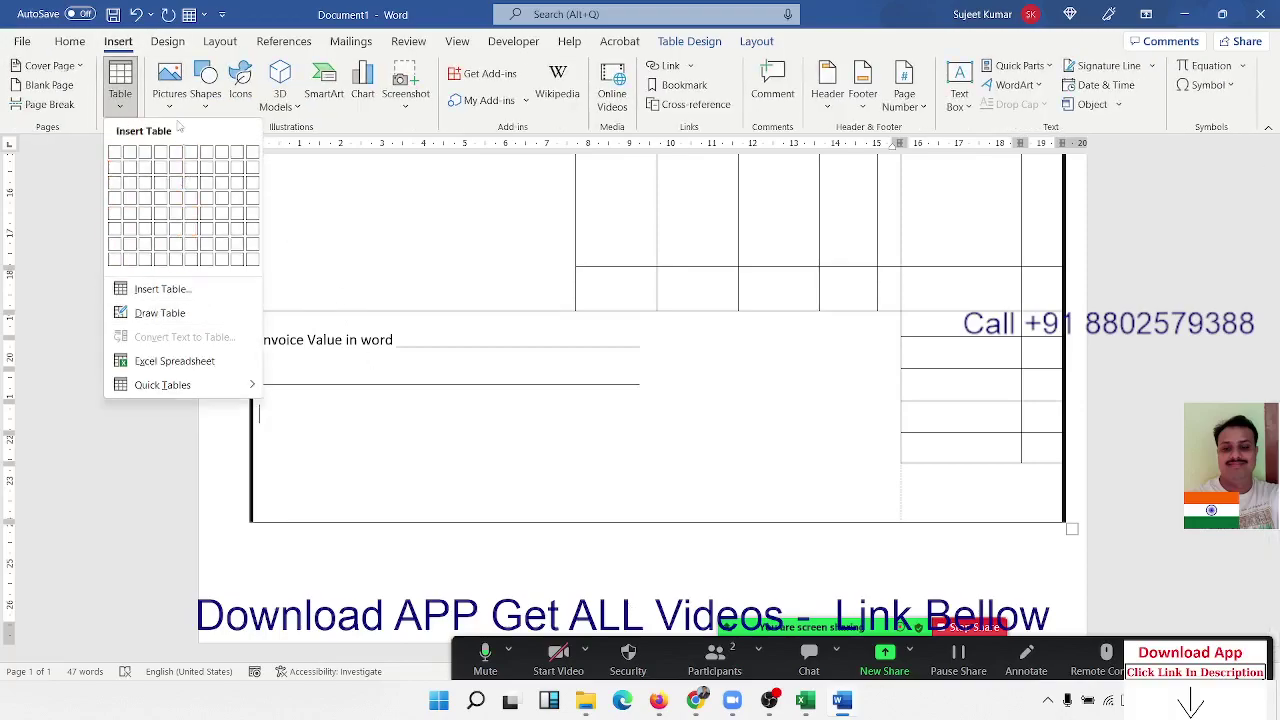
{"action": "left_click", "coordinate": [178, 48]}
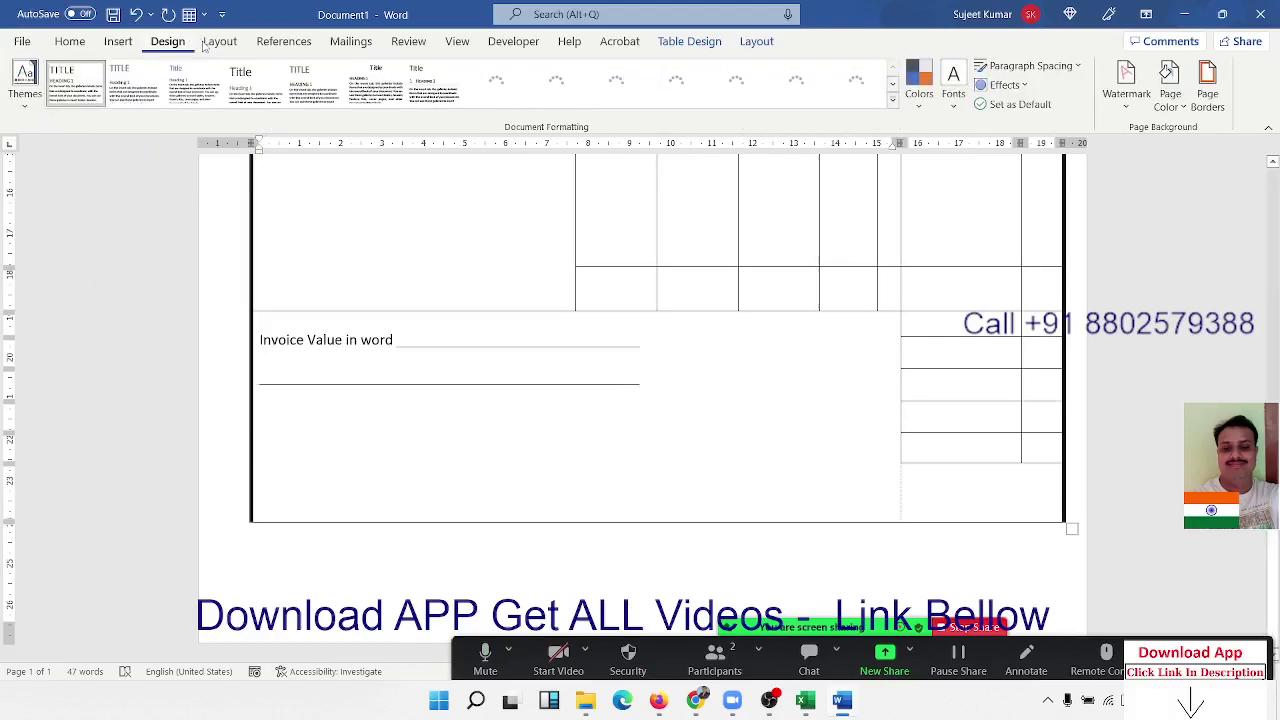
{"action": "left_click", "coordinate": [118, 41]}
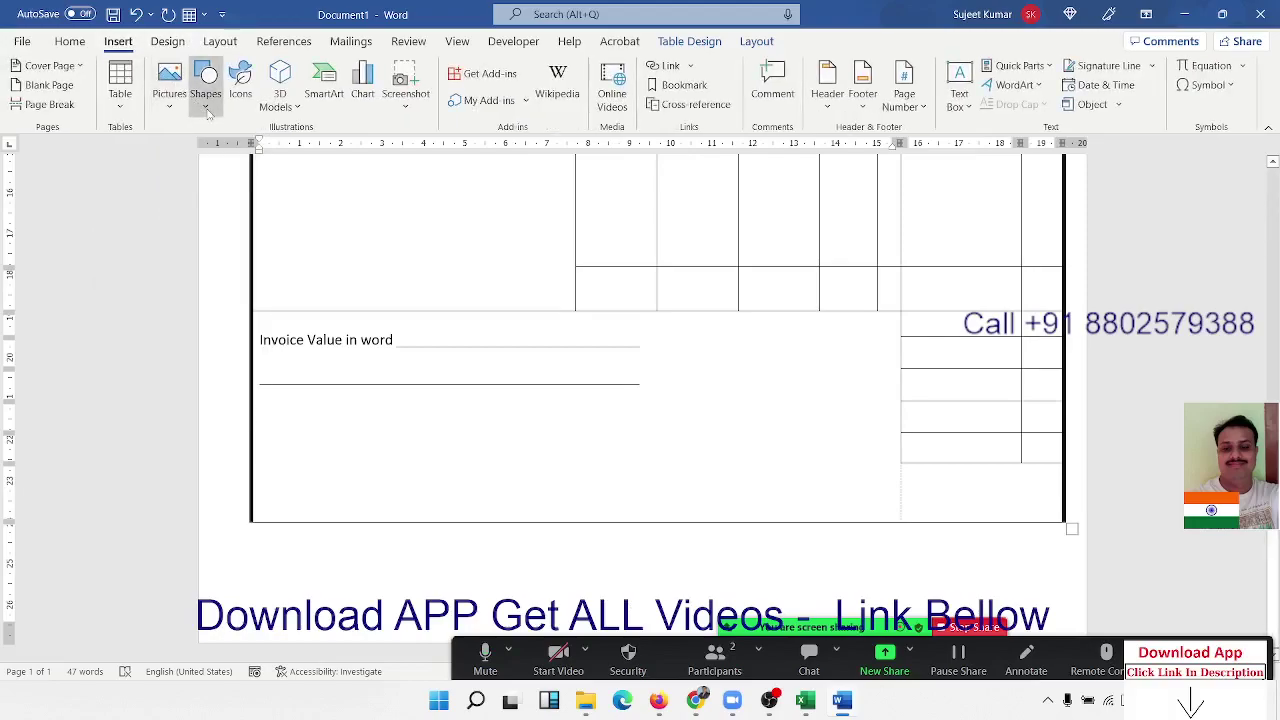
{"action": "left_click", "coordinate": [205, 85]}
{"action": "left_click", "coordinate": [199, 152]}
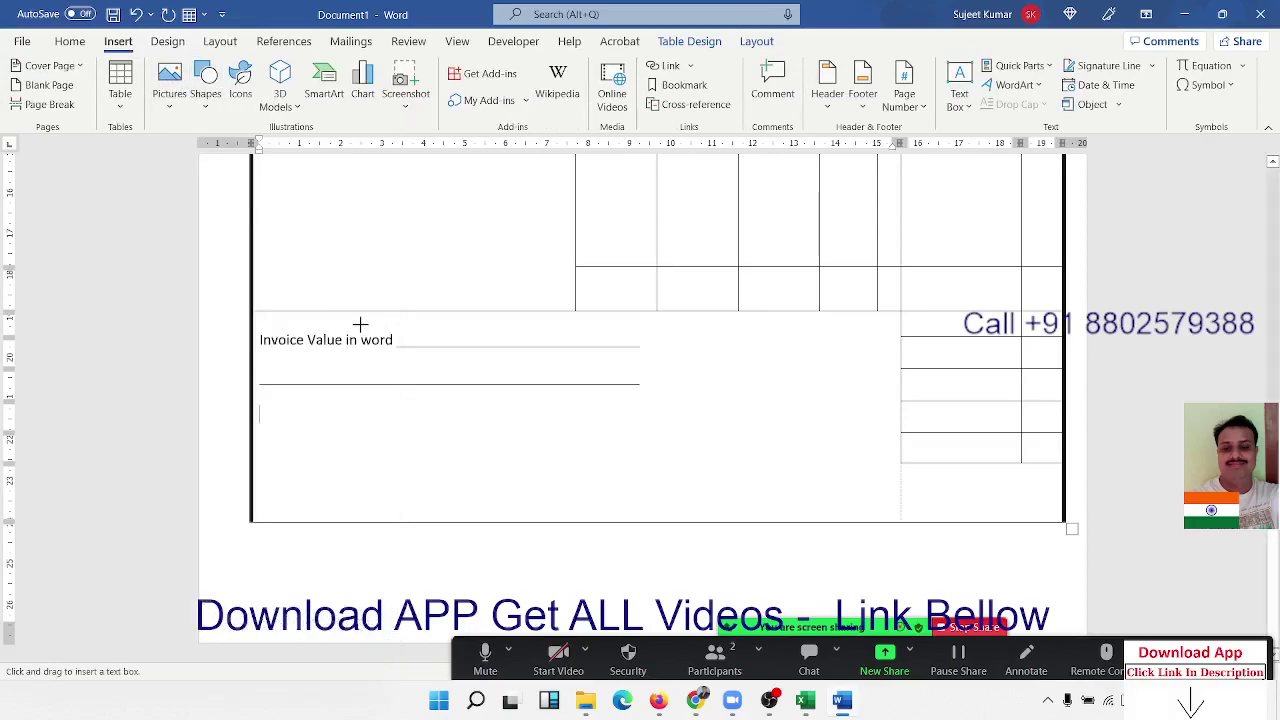
{"action": "mouse_move", "coordinate": [303, 405]}
{"action": "left_mouse_down"}
{"action": "mouse_move", "coordinate": [371, 474]}
{"action": "mouse_move", "coordinate": [602, 485]}
{"action": "left_mouse_up"}
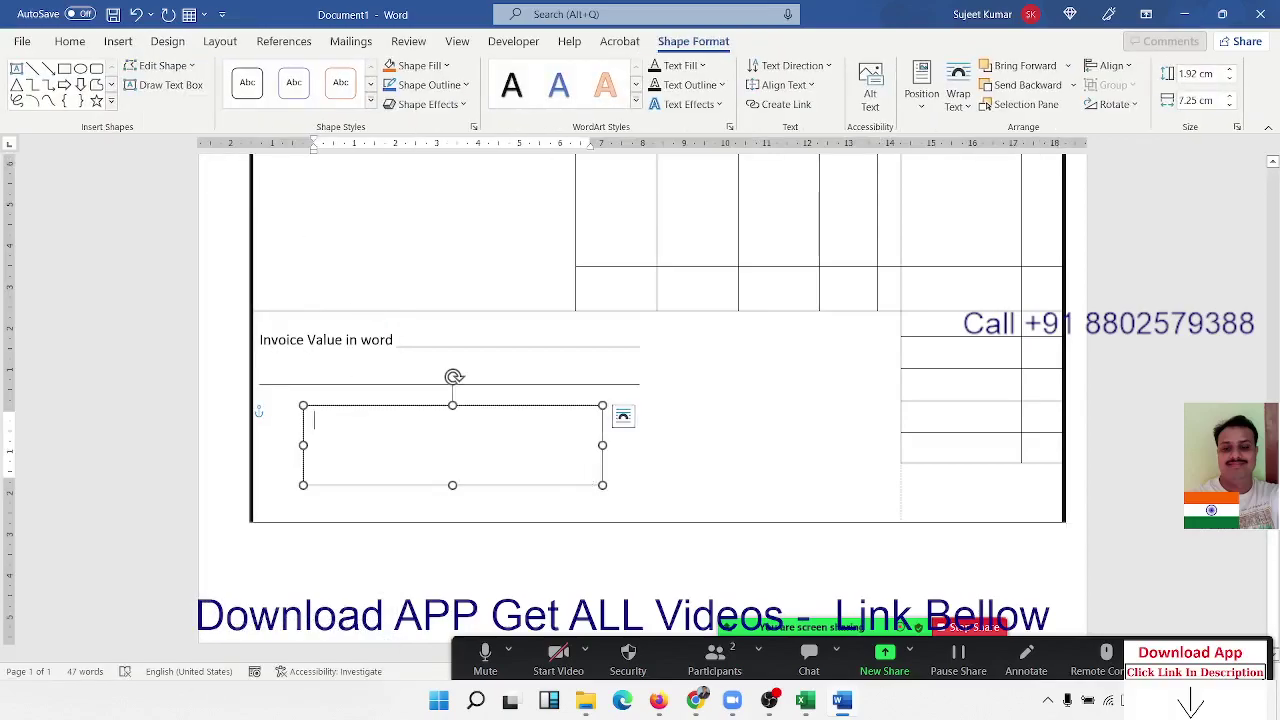
{"action": "type", "text": "Bank "}
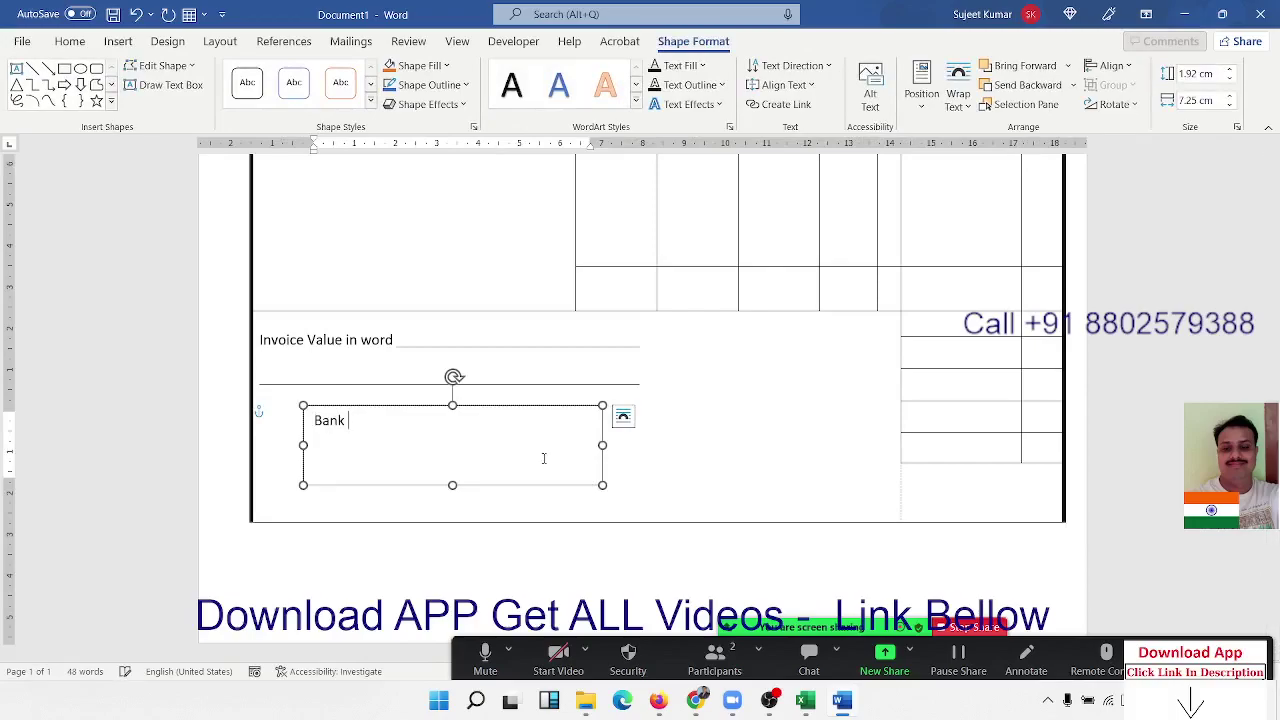
{"action": "type", "text": "Details"}
{"action": "left_click_drag", "start_coordinate": [401, 424], "coordinate": [309, 430]}
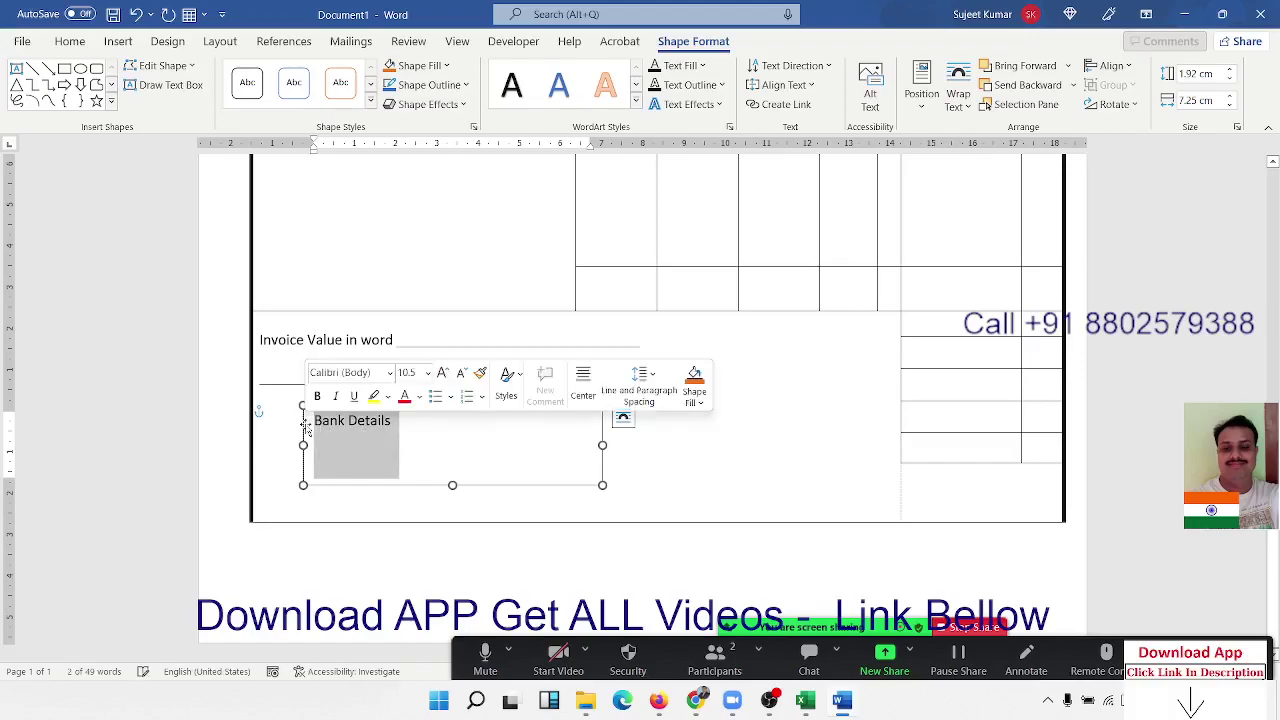
{"action": "key", "text": "ctrl+b"}
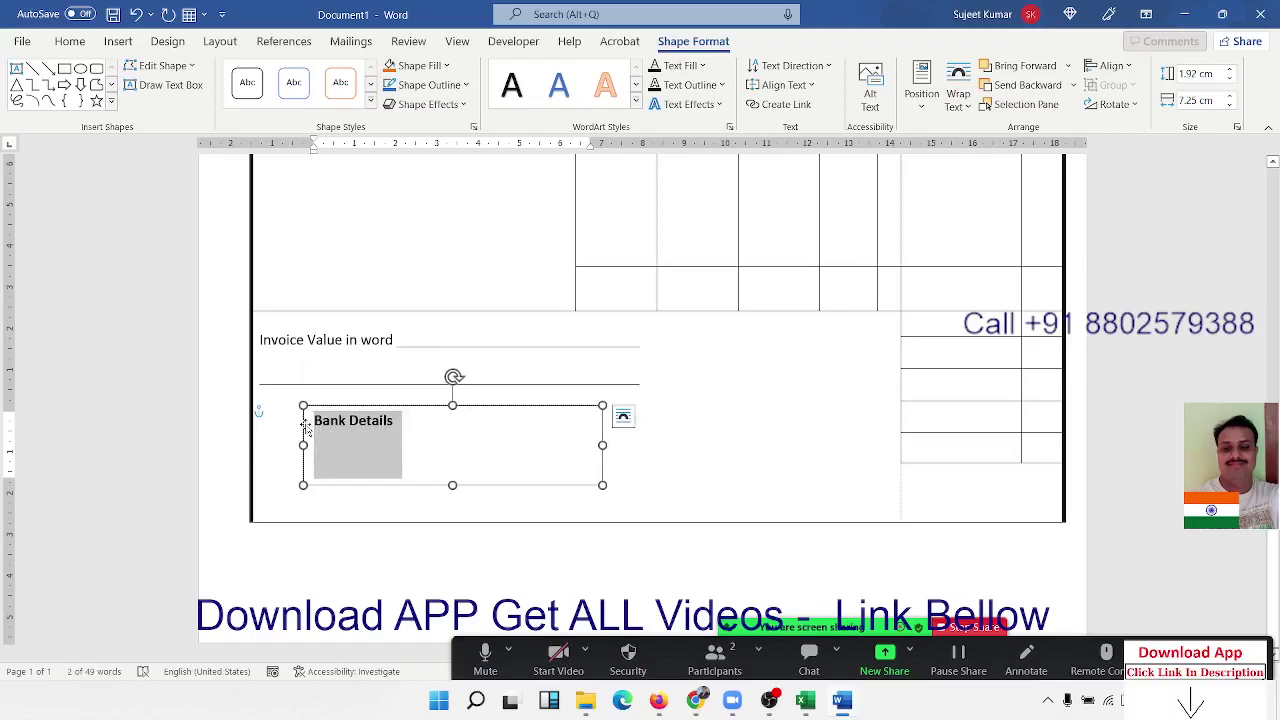
{"action": "left_click", "coordinate": [734, 463]}
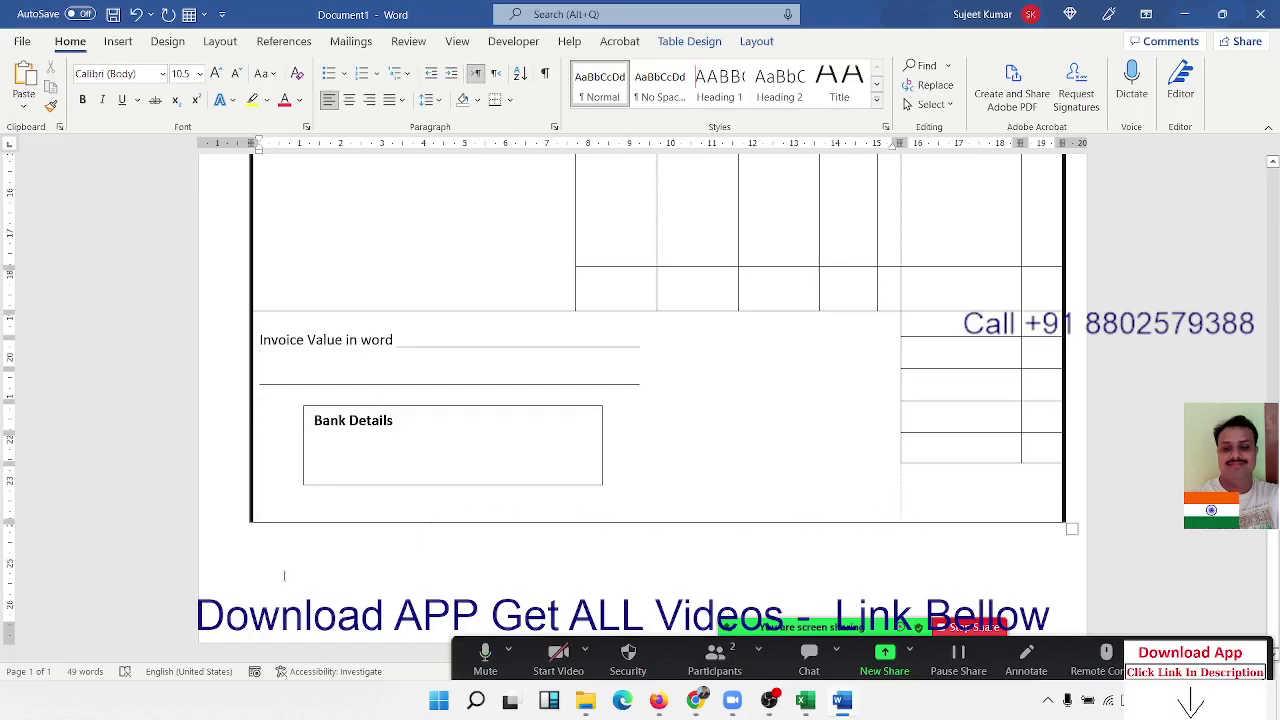
Step: Lower the table's bottom edge slightly and paint it with a 3 pt border
{"action": "left_click_drag", "start_coordinate": [10, 521], "coordinate": [6, 584]}
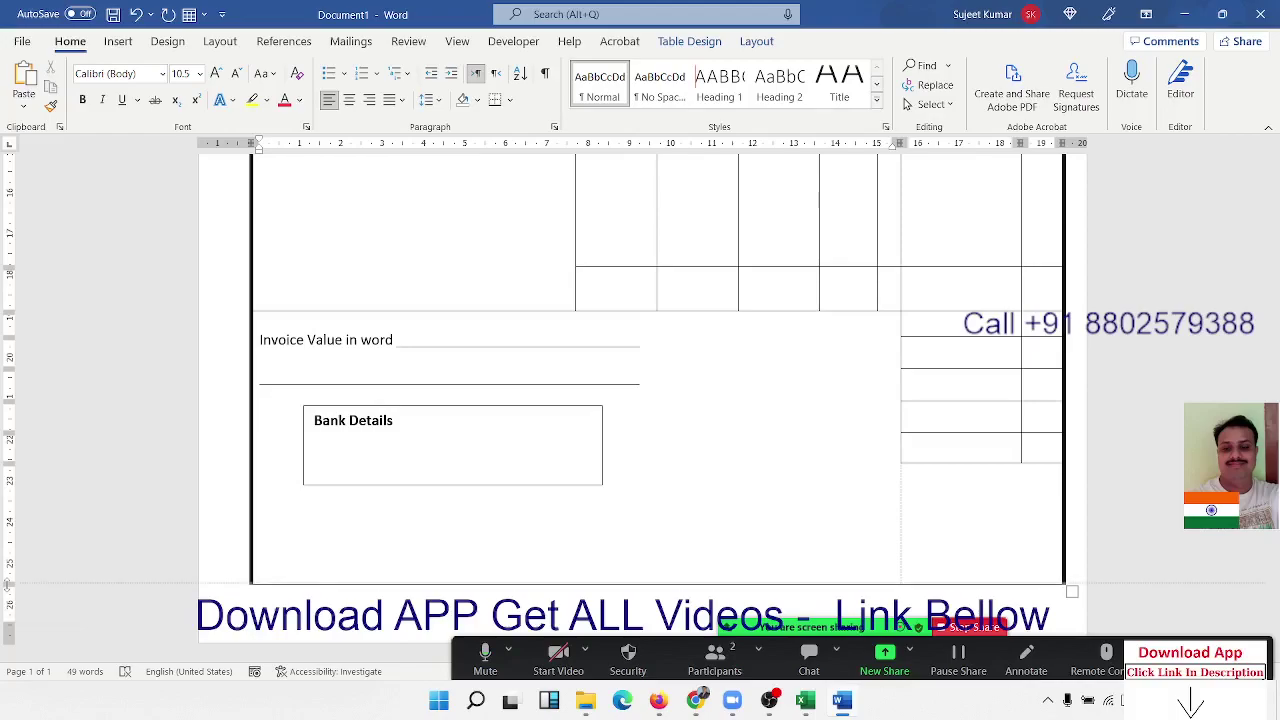
{"action": "left_click", "coordinate": [118, 41]}
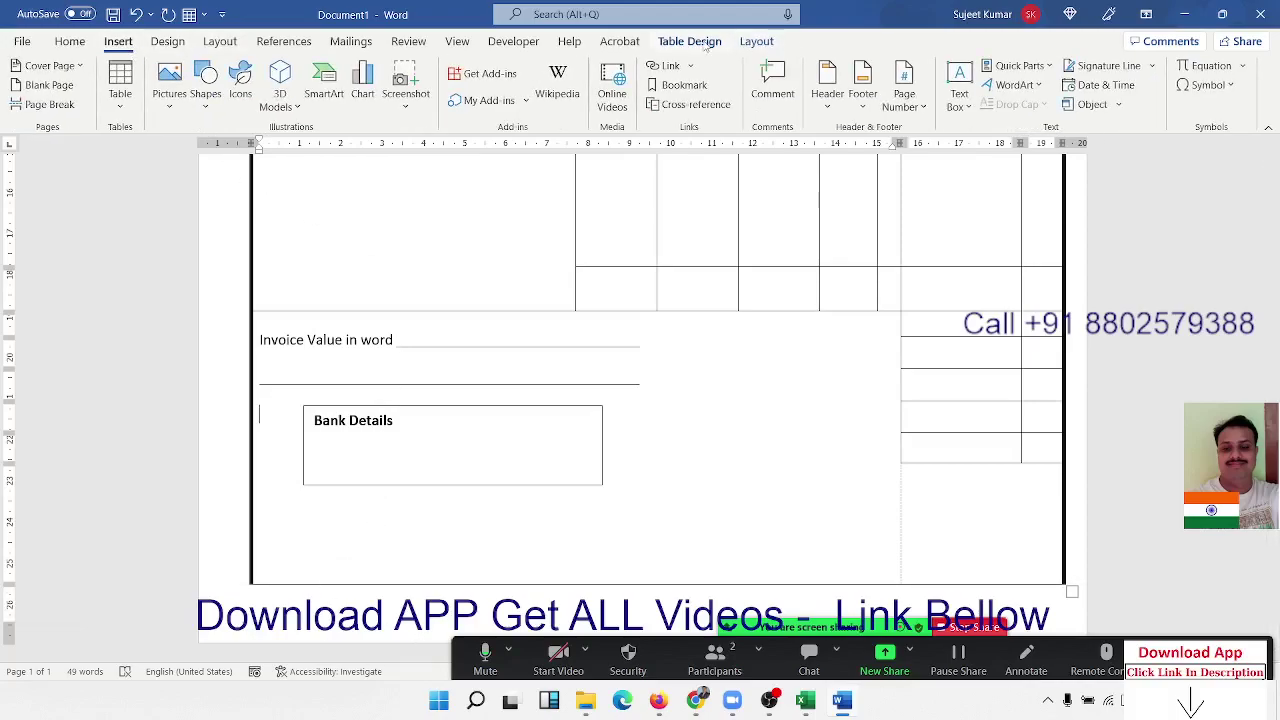
{"action": "left_click", "coordinate": [705, 42]}
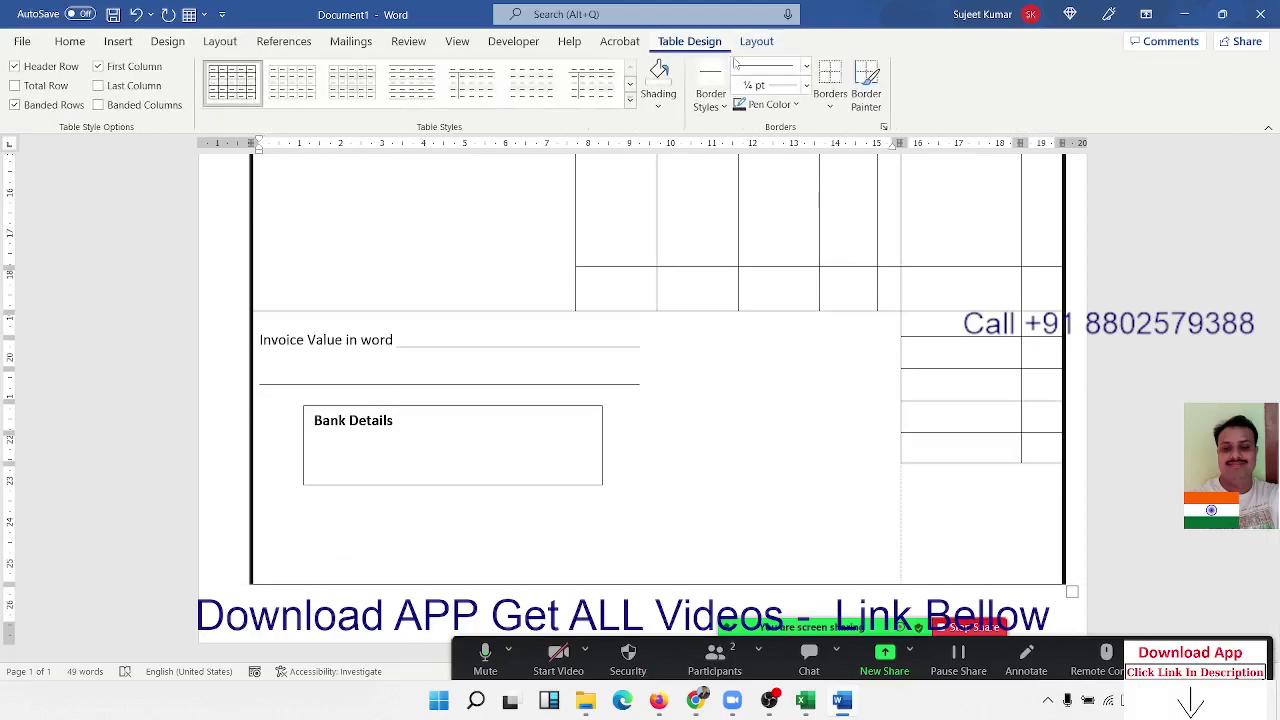
{"action": "left_click", "coordinate": [806, 86]}
{"action": "left_click", "coordinate": [787, 240]}
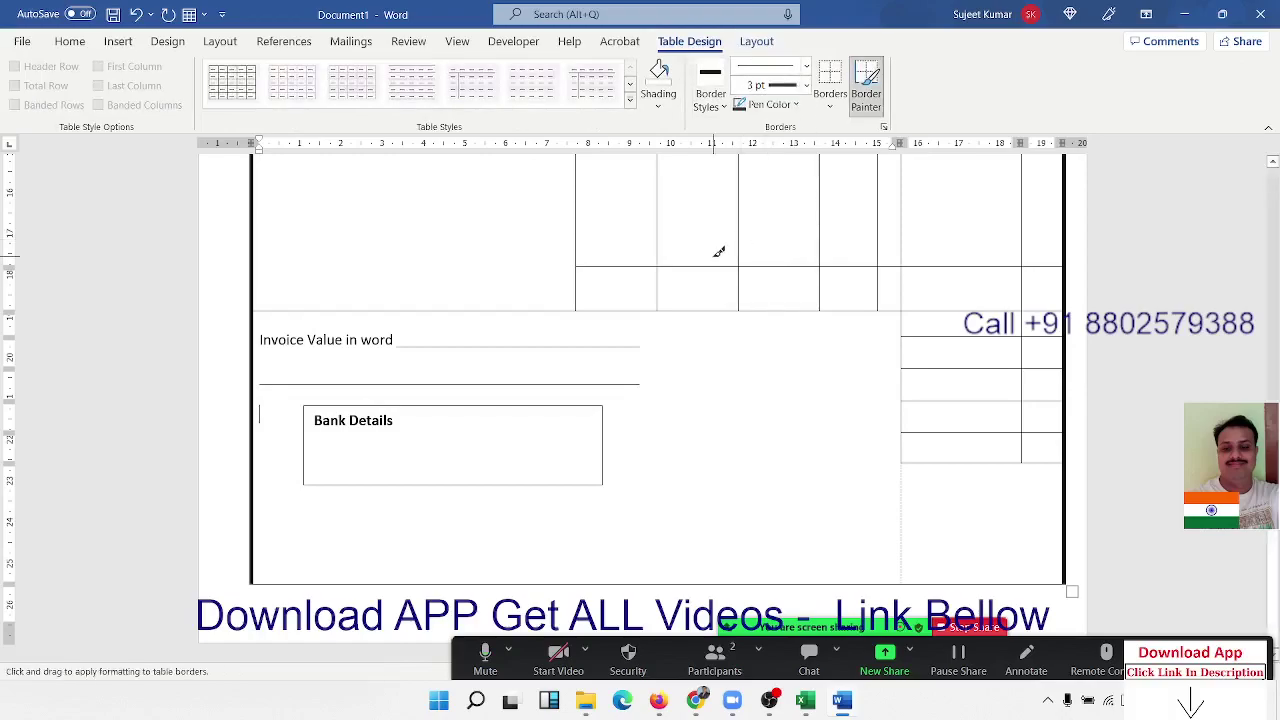
{"action": "left_click_drag", "start_coordinate": [281, 578], "coordinate": [1068, 574]}
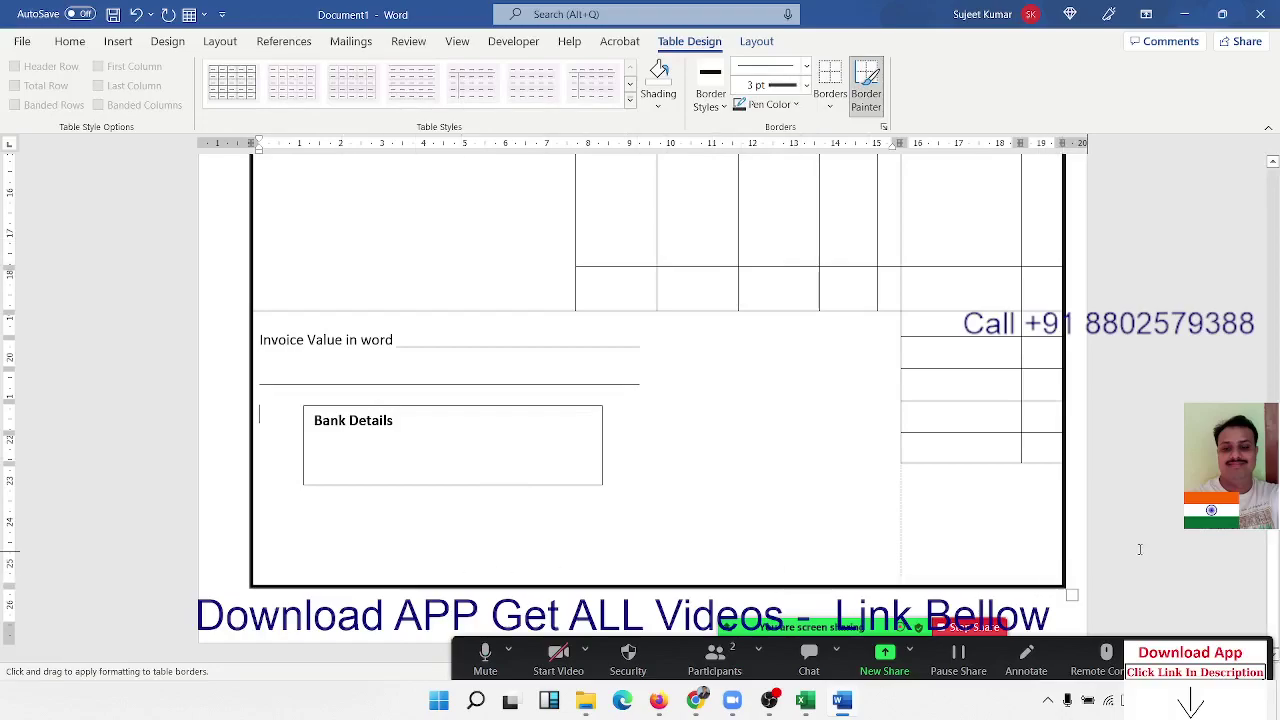
{"action": "scroll", "coordinate": [1150, 420], "scroll_direction": "up", "scroll_amount": 8}
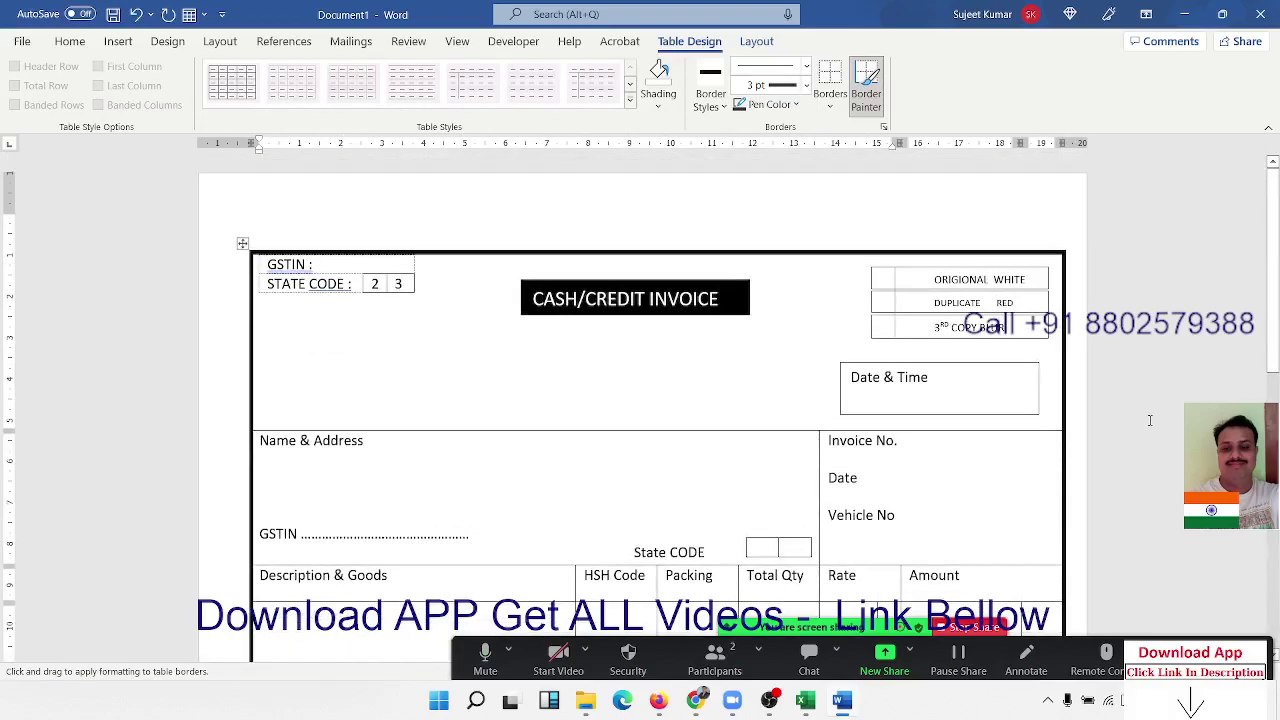
{"action": "scroll", "coordinate": [1150, 420], "scroll_direction": "down", "scroll_amount": 8}
{"action": "scroll", "coordinate": [1150, 420], "scroll_direction": "up", "scroll_amount": 8}
{"action": "key", "text": "ctrl+p"}
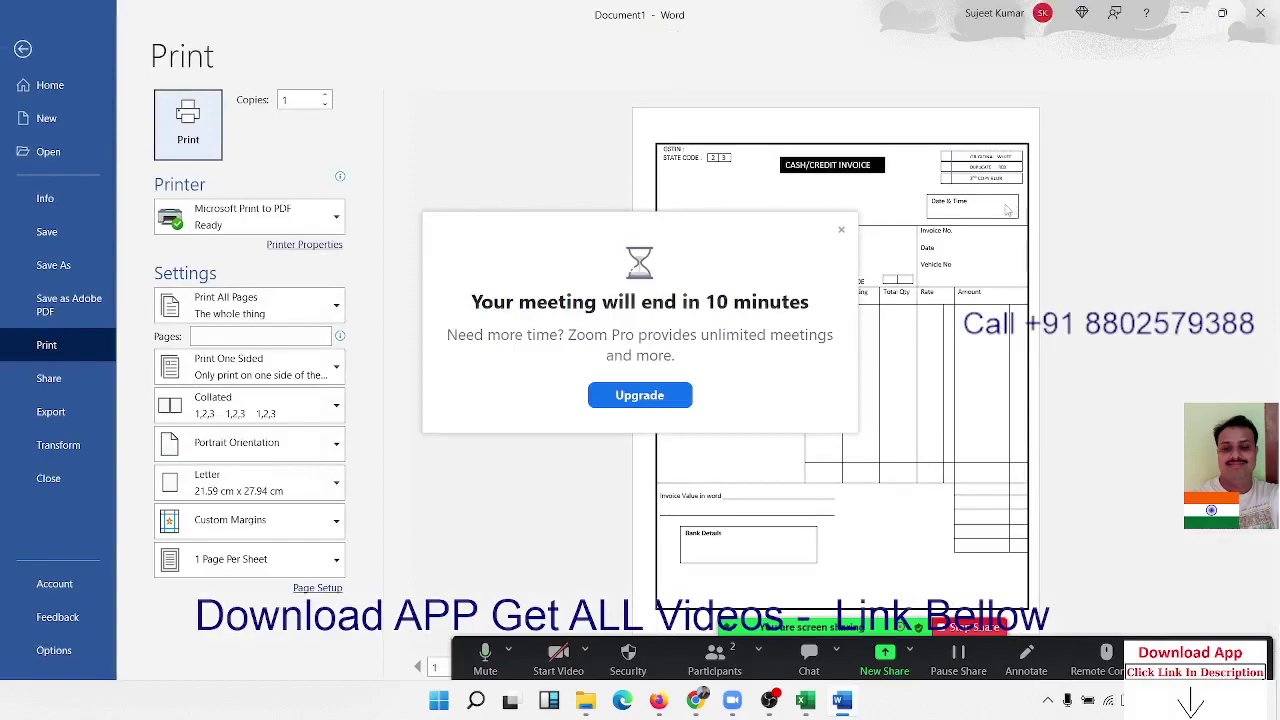
{"action": "left_click", "coordinate": [842, 231]}
{"action": "left_click", "coordinate": [842, 231]}
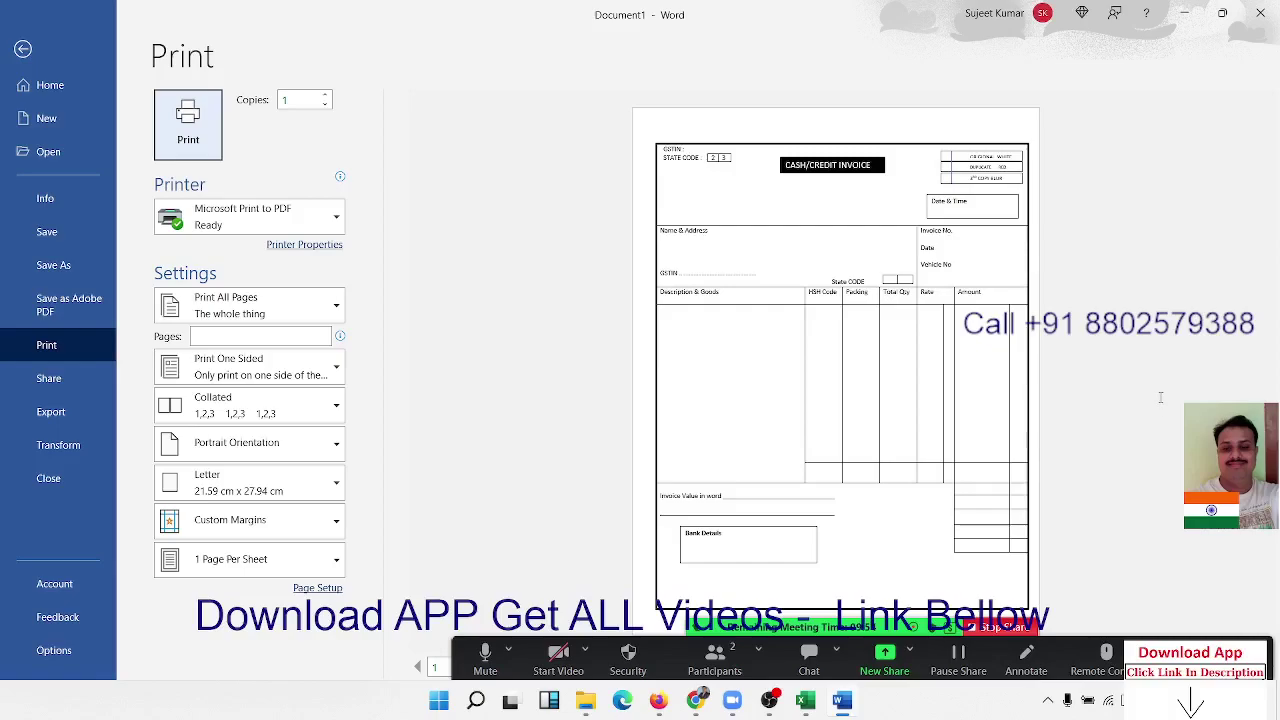
{"action": "key", "text": "Escape"}
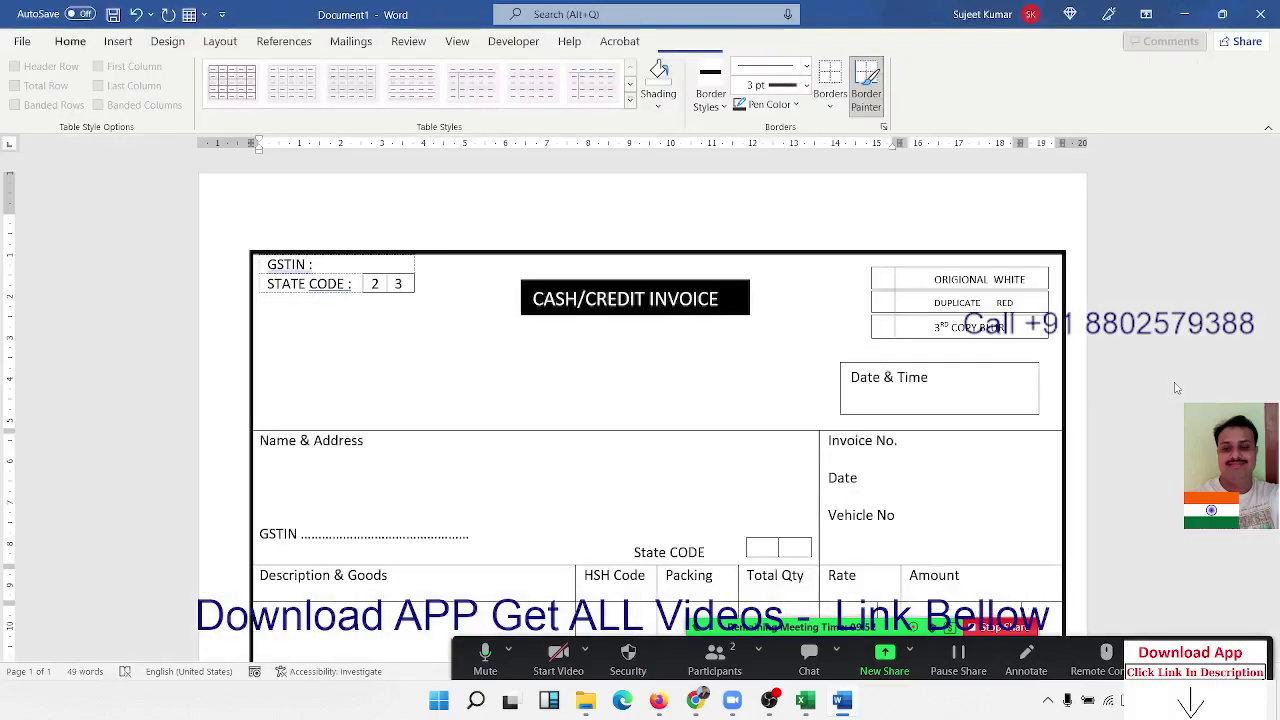